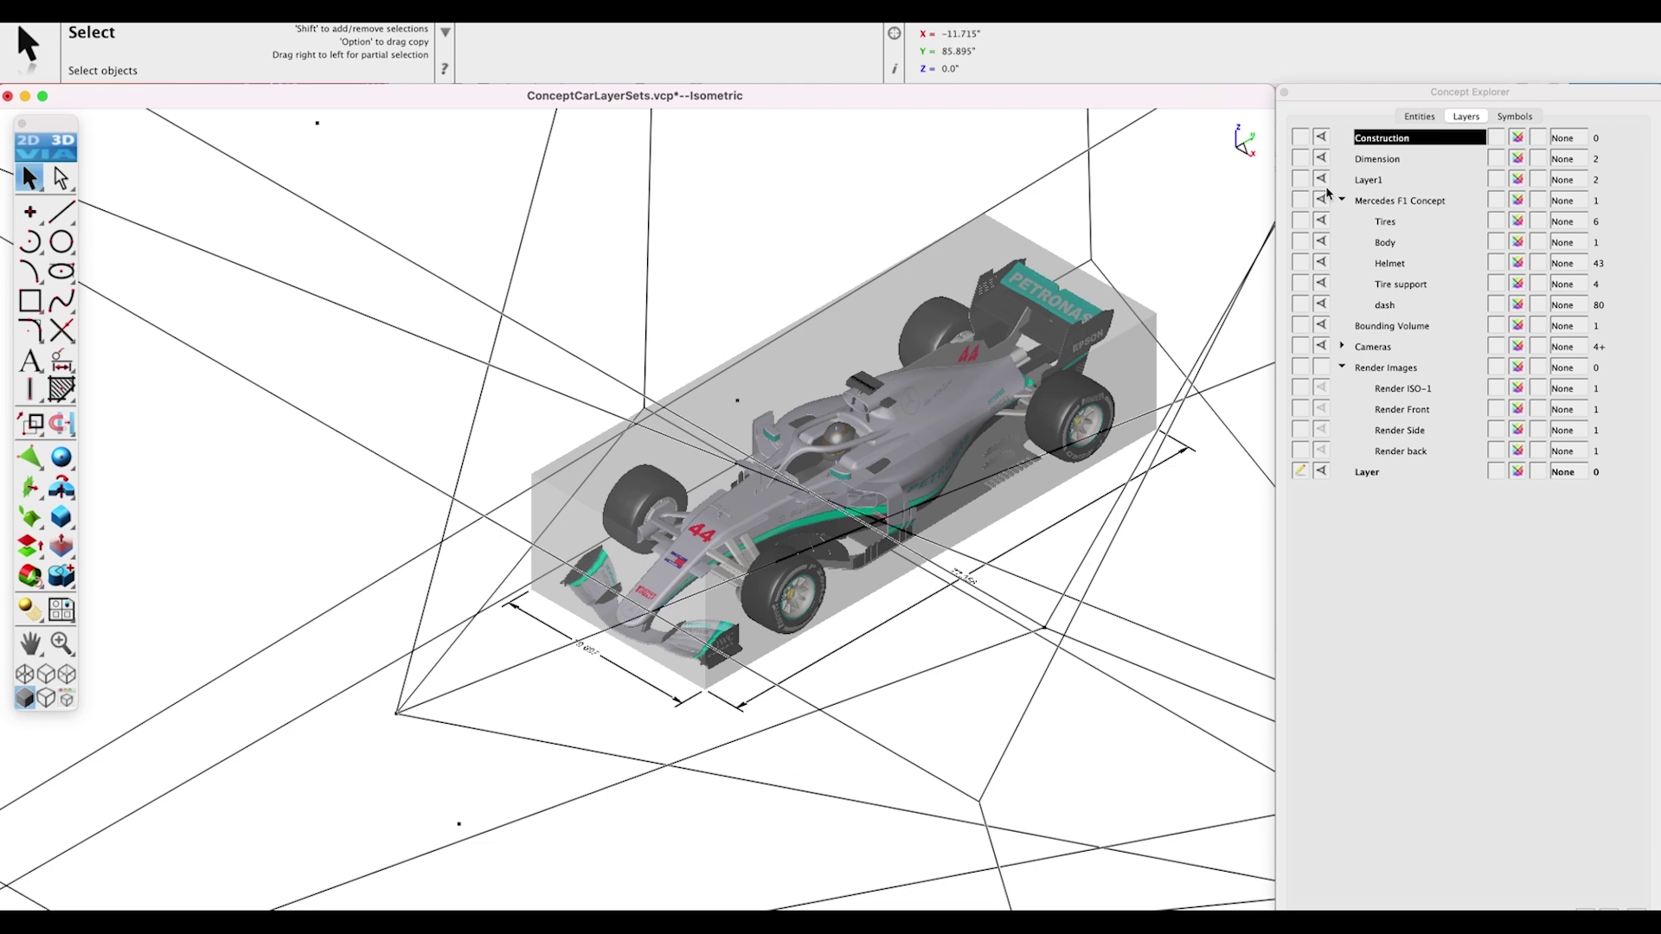
Hide the Cameras layer so only the car, its bounding volume and its dimensions are displayed.
left_click(1322, 349)
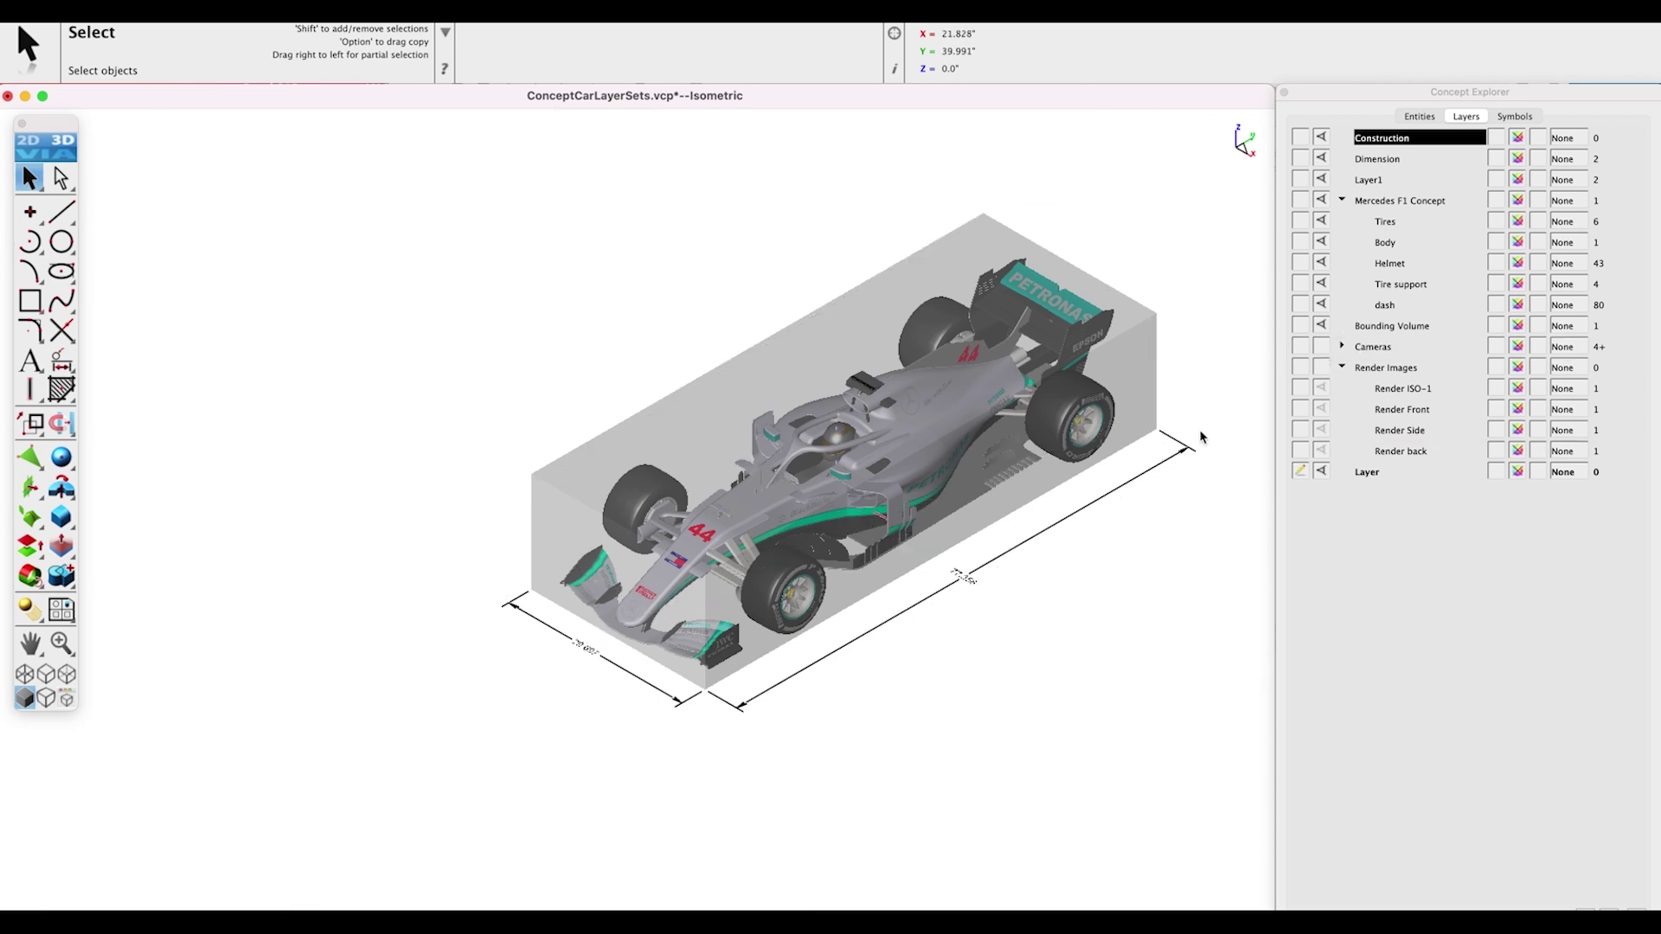
scroll(1198, 432, "up", 5)
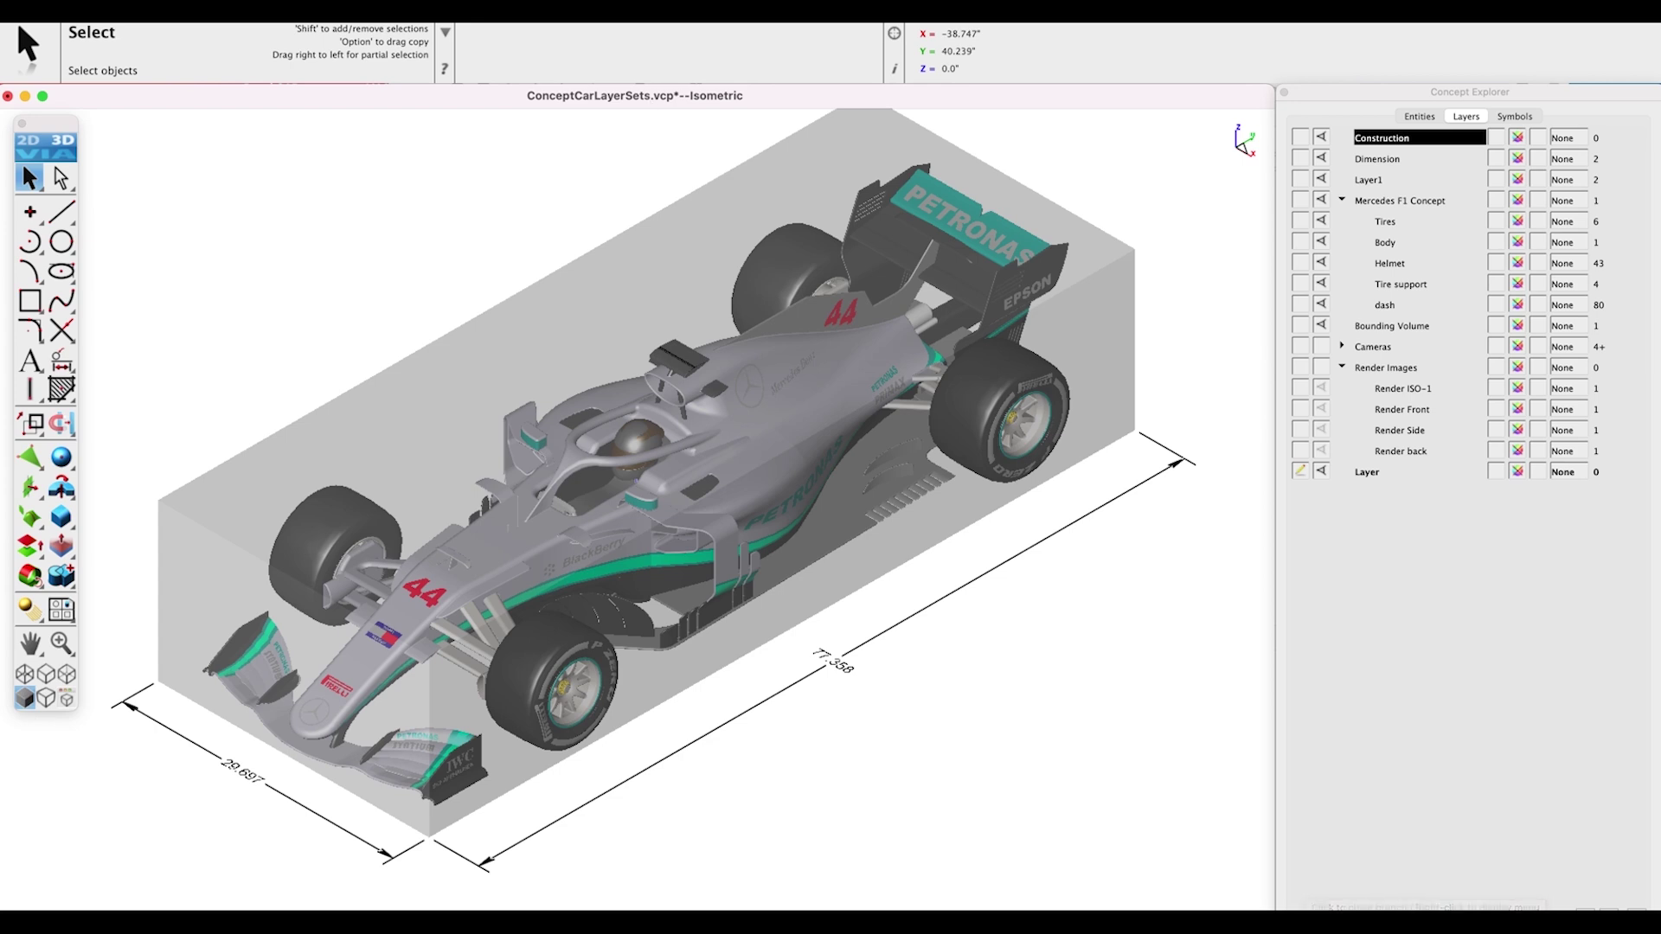
left_click(545, 12)
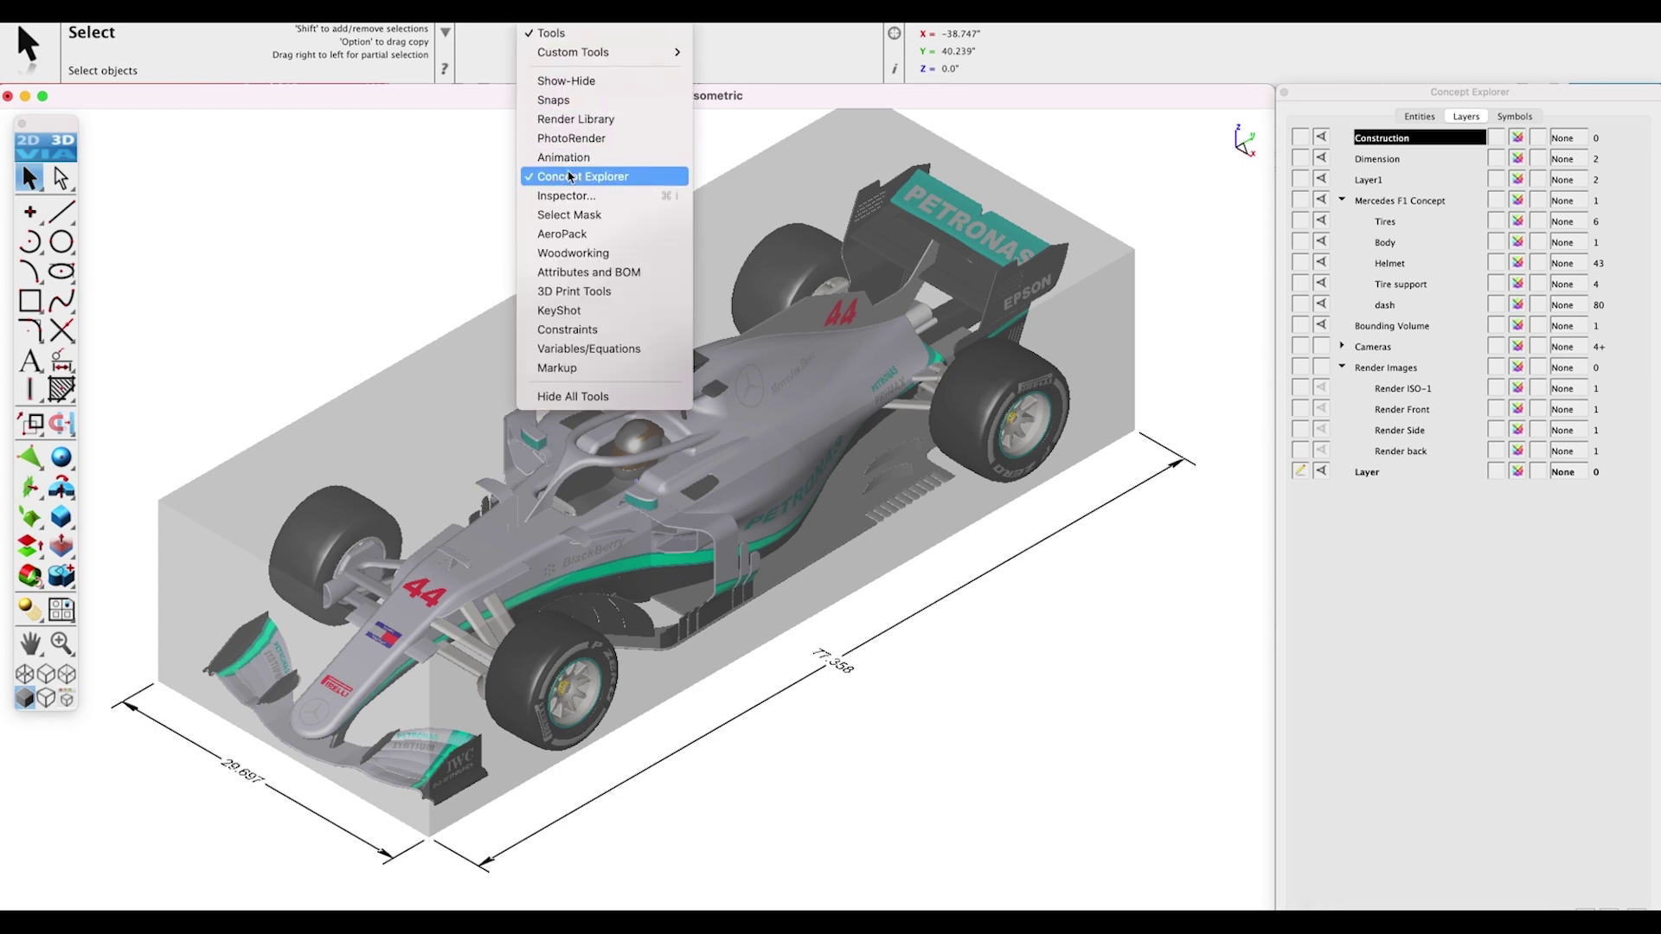
left_click(1399, 634)
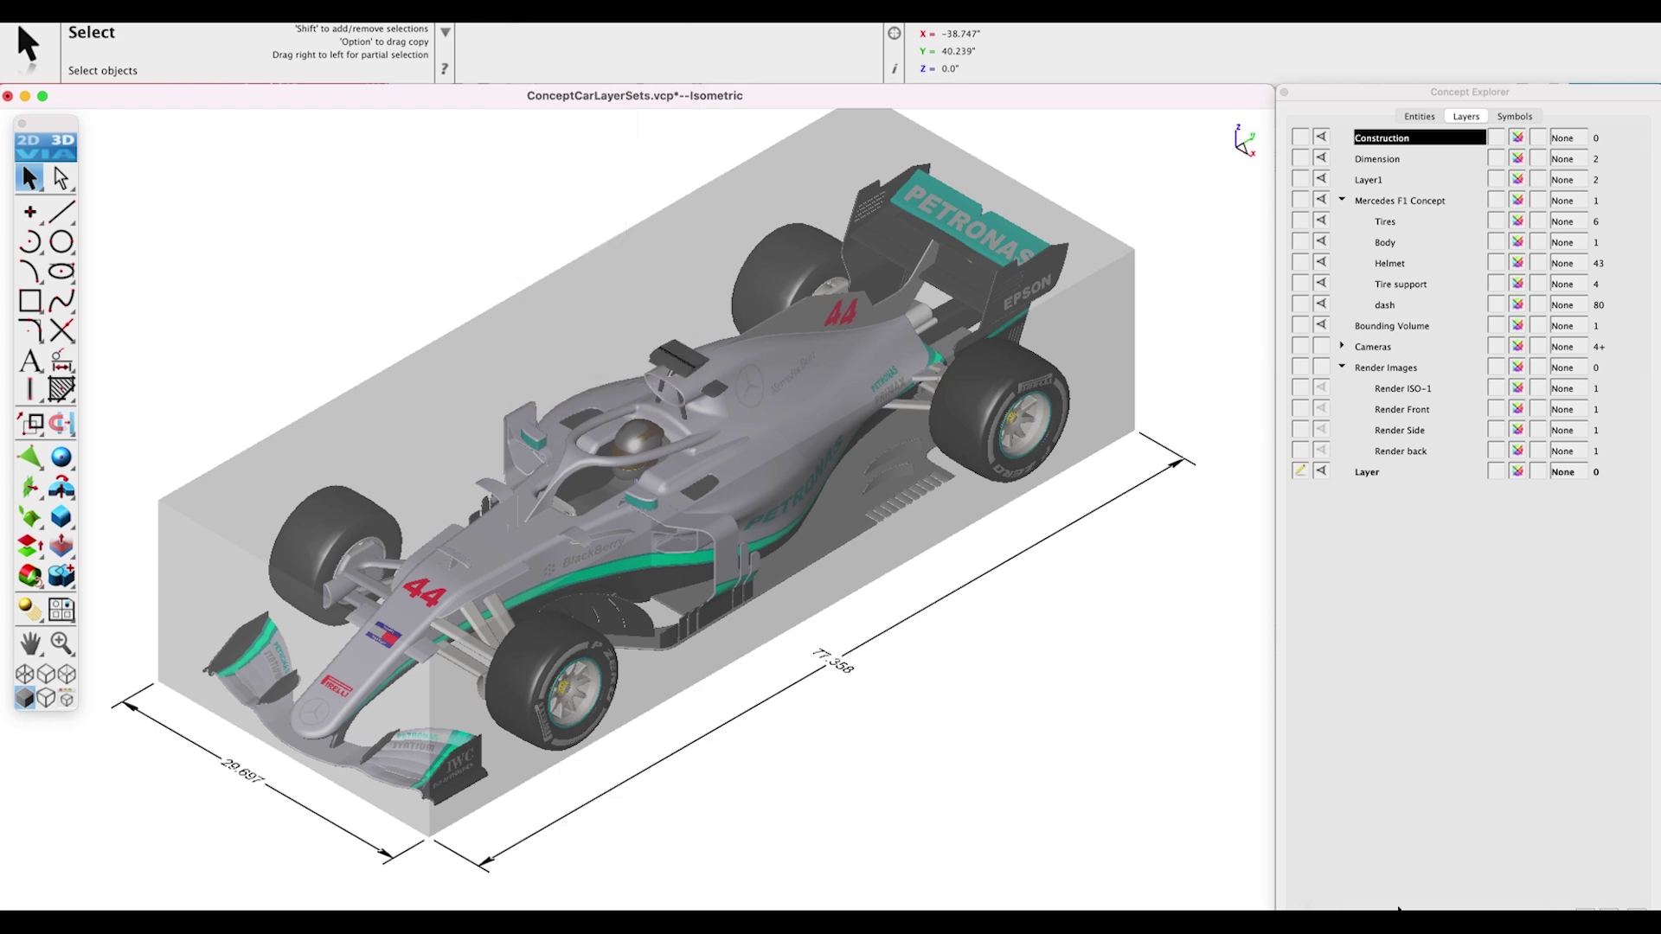
Save the current layer visibility and view as a new layer set named Dimensions Bounding Box.
left_click(1441, 894)
left_click(1401, 861)
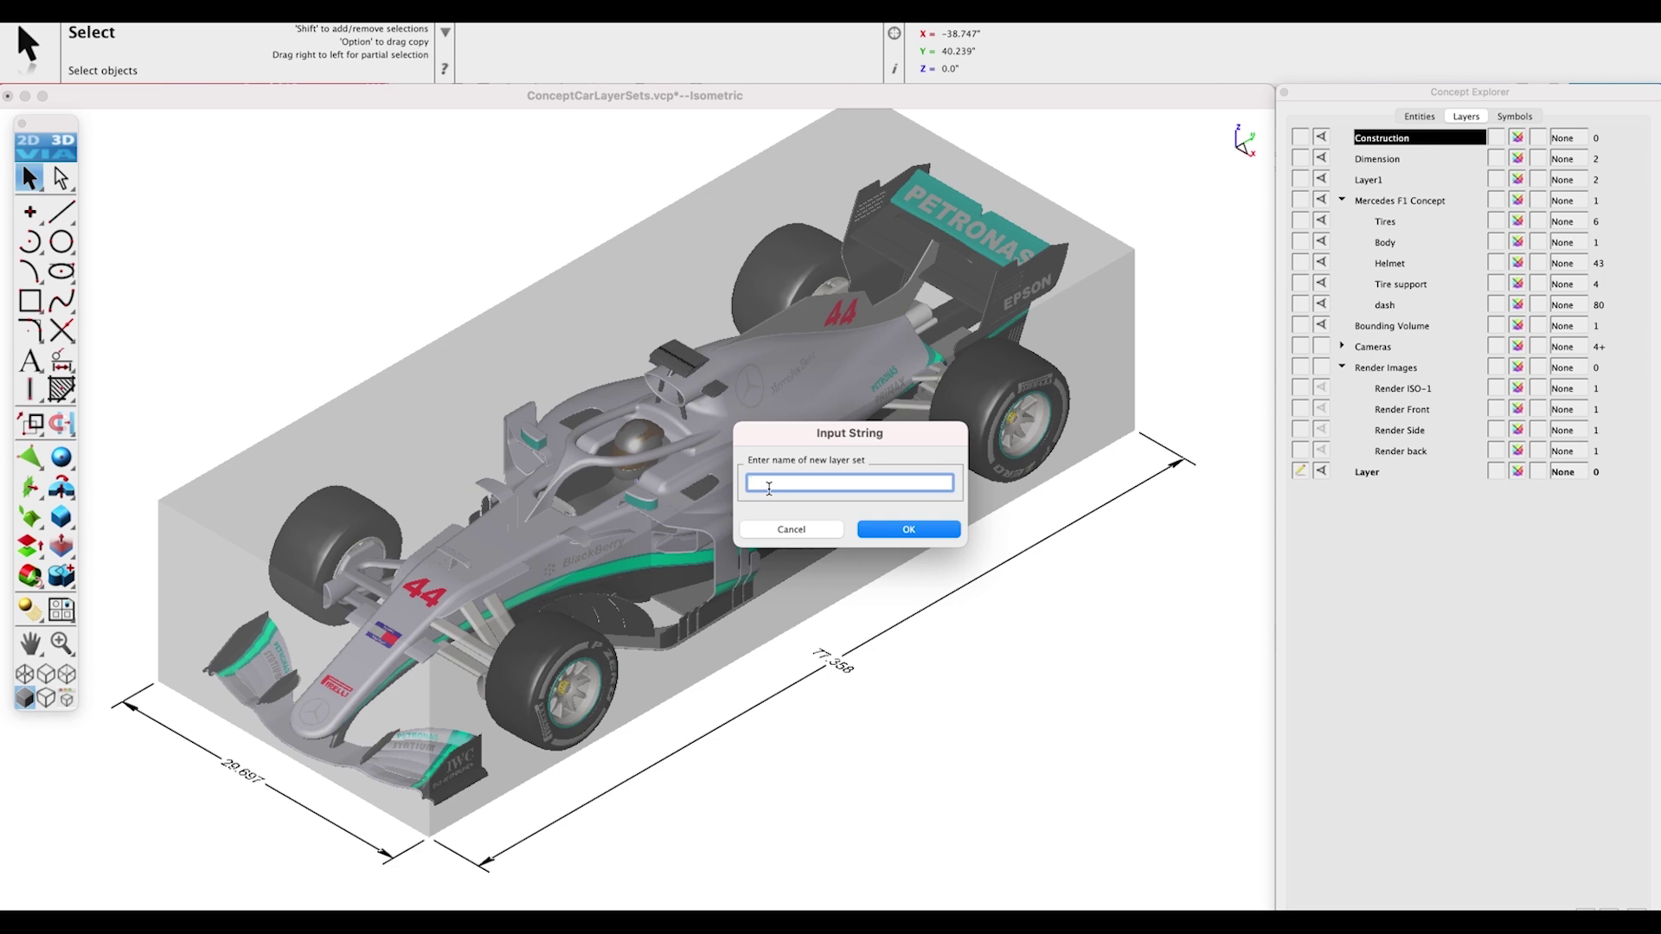
type("Dimensions Bounding Box")
left_click(908, 531)
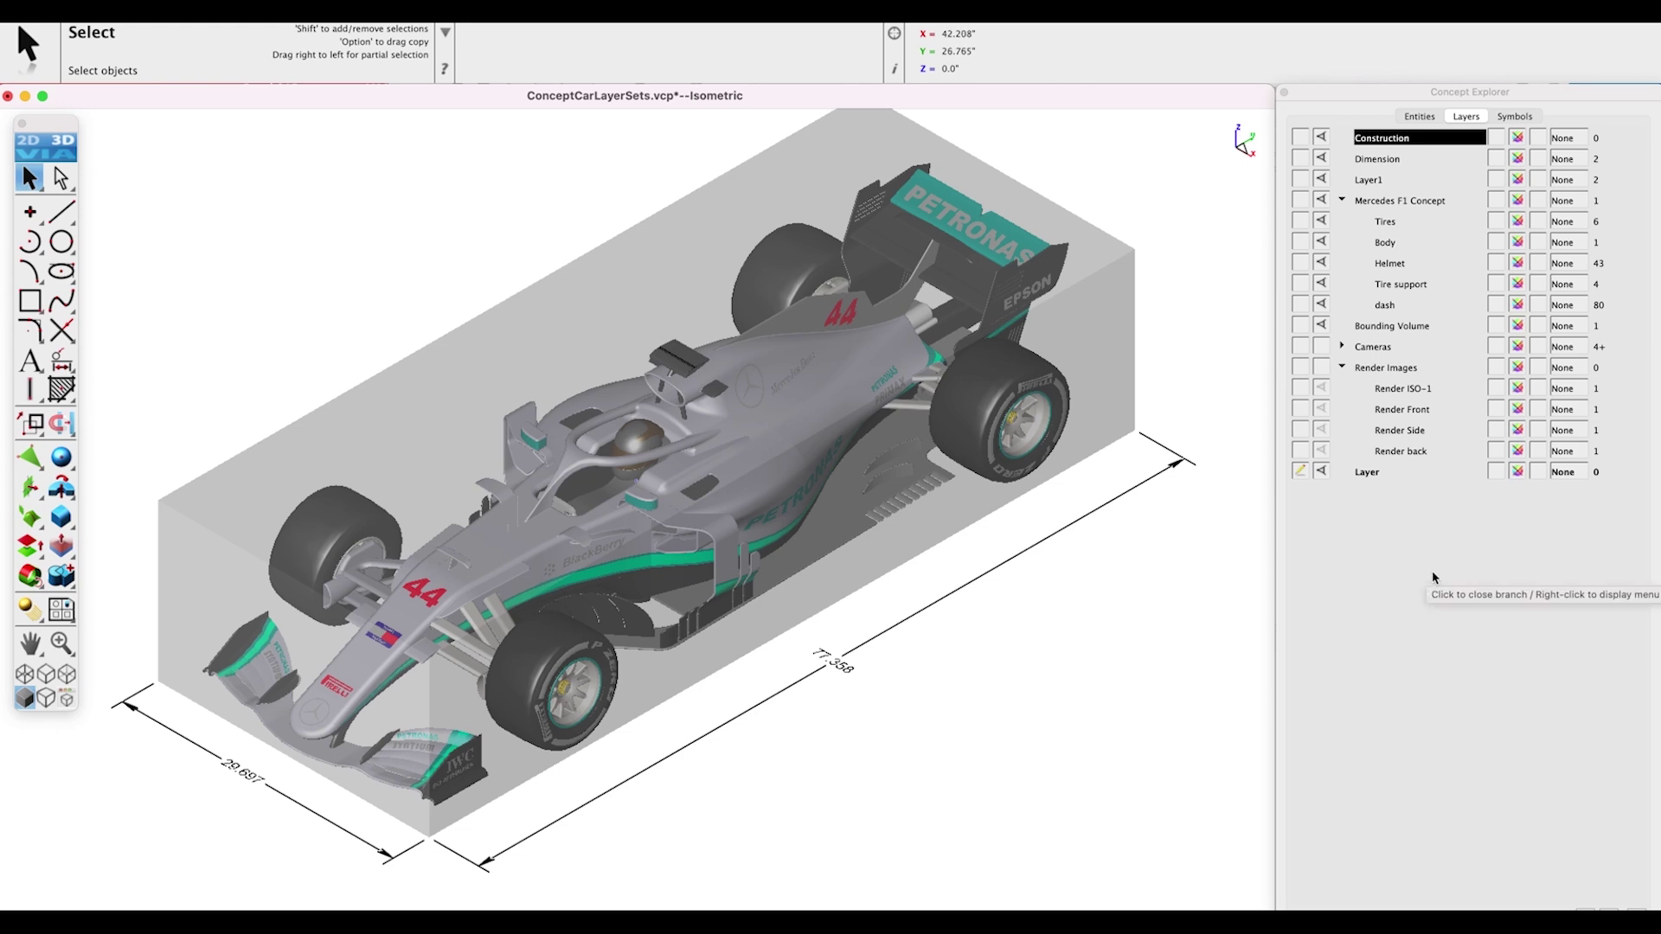
Hide the Dimension, Layer1 and Bounding Volume layers to leave only the car displayed.
left_click(1322, 160)
left_click(1322, 180)
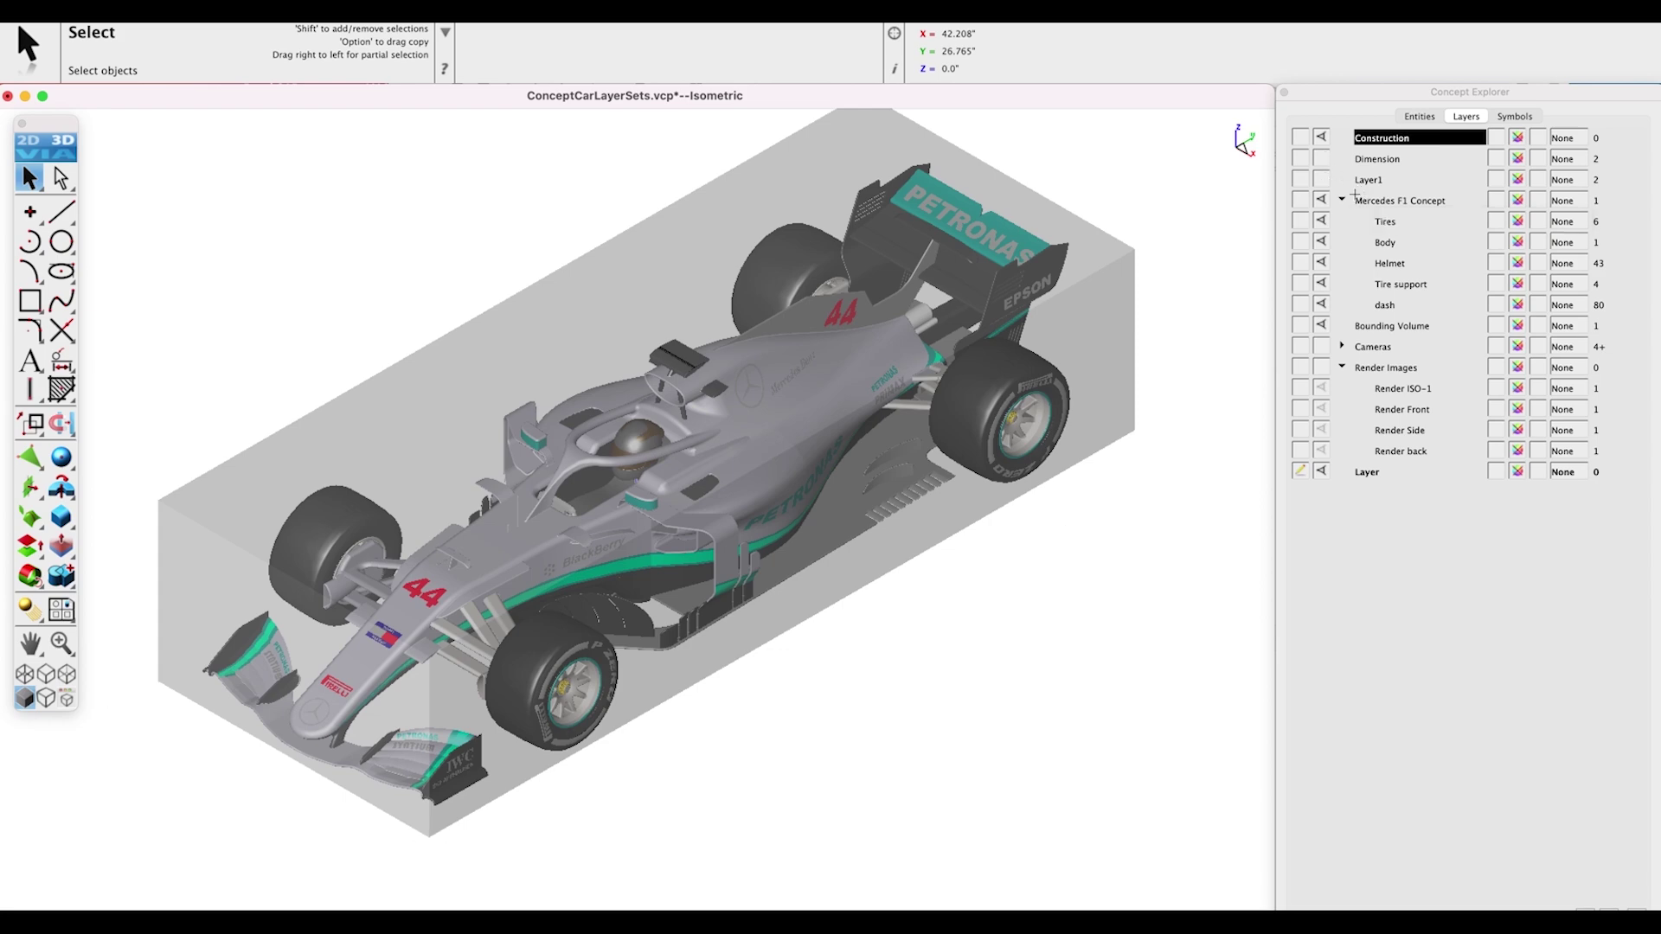
left_click(1323, 326)
Save a low three-quarter view of the car alone as a new layer set named RaceCar Iso Only.
middle_click_drag(586, 549, 628, 529)
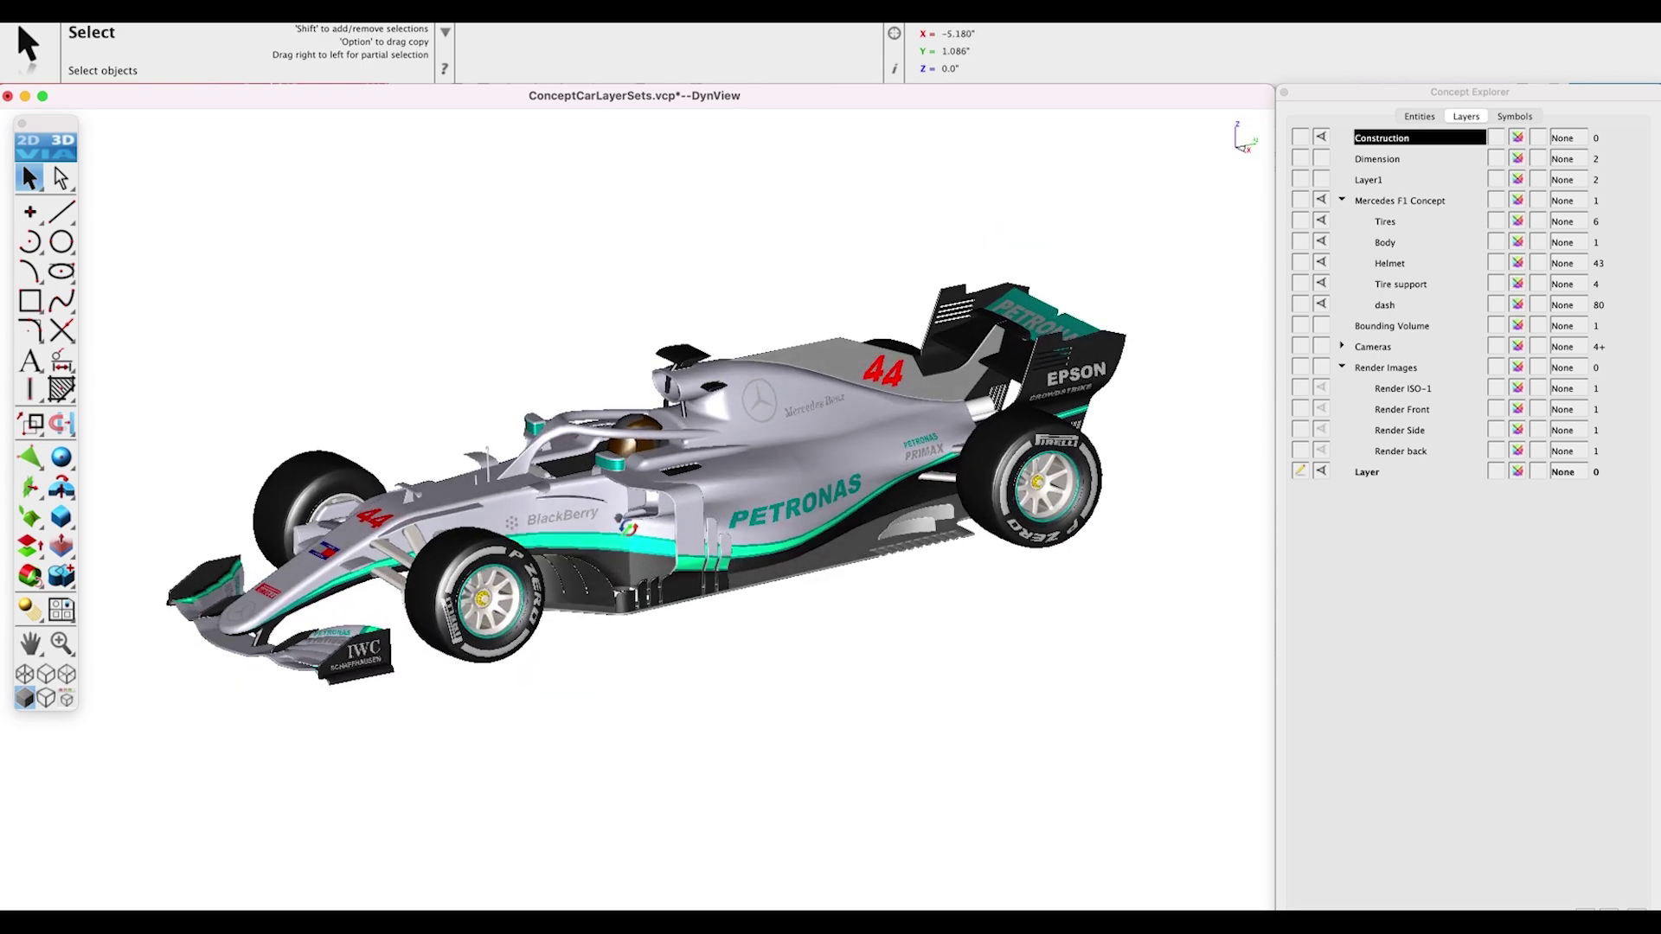
scroll(625, 524, "up", 2)
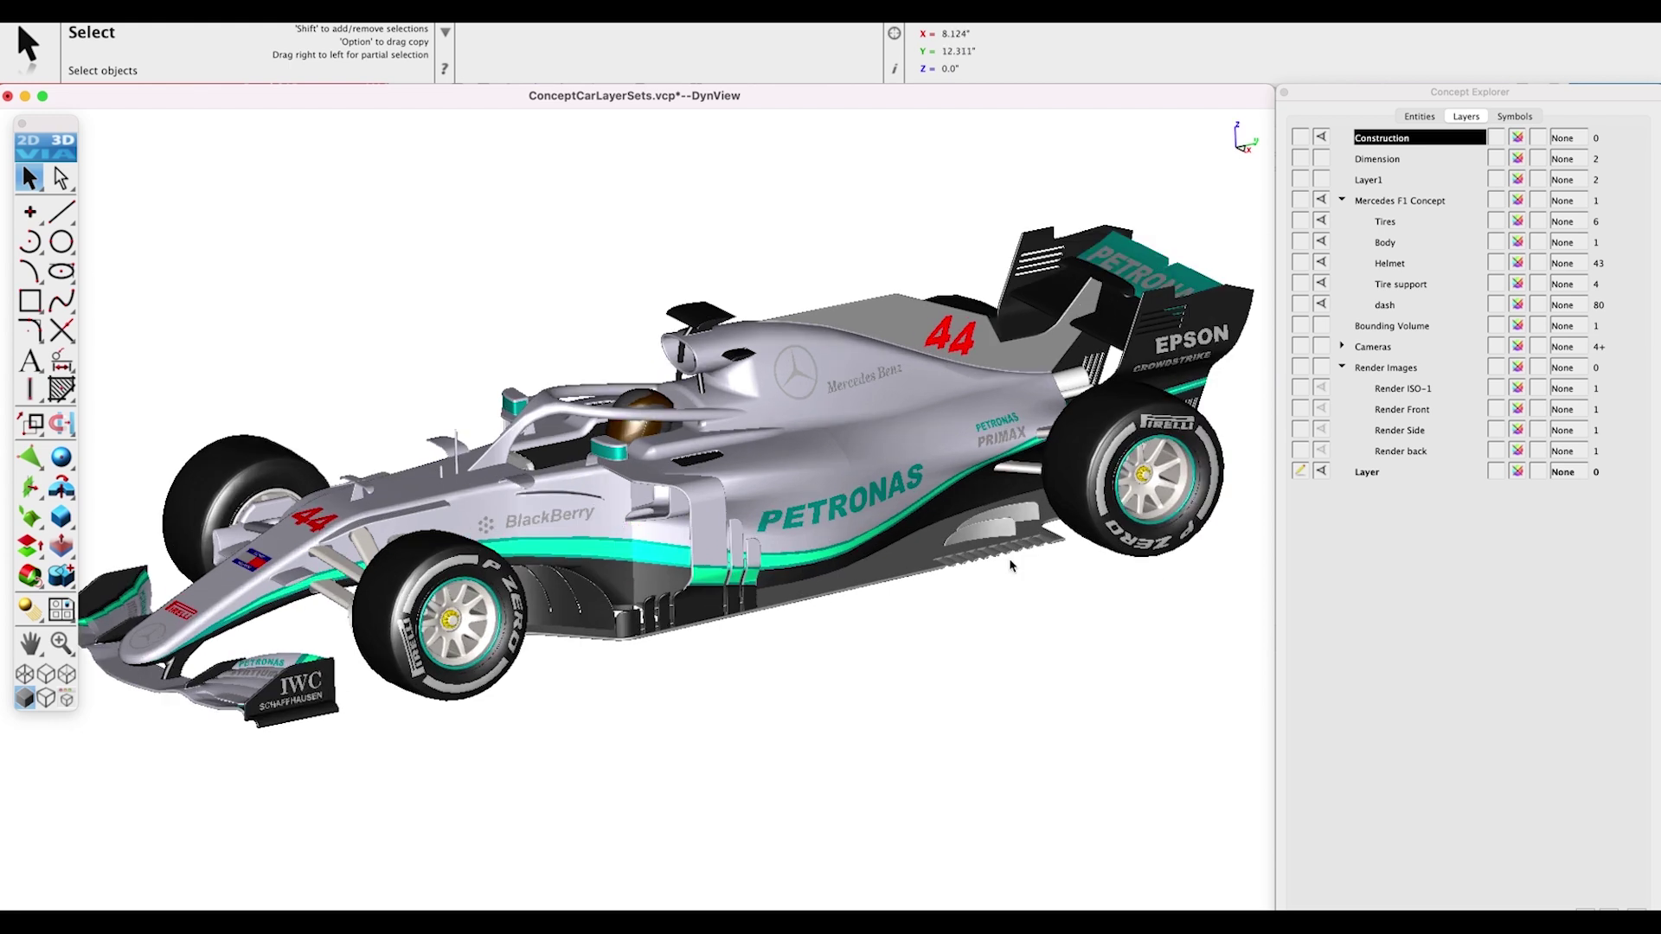
right_click(1400, 816)
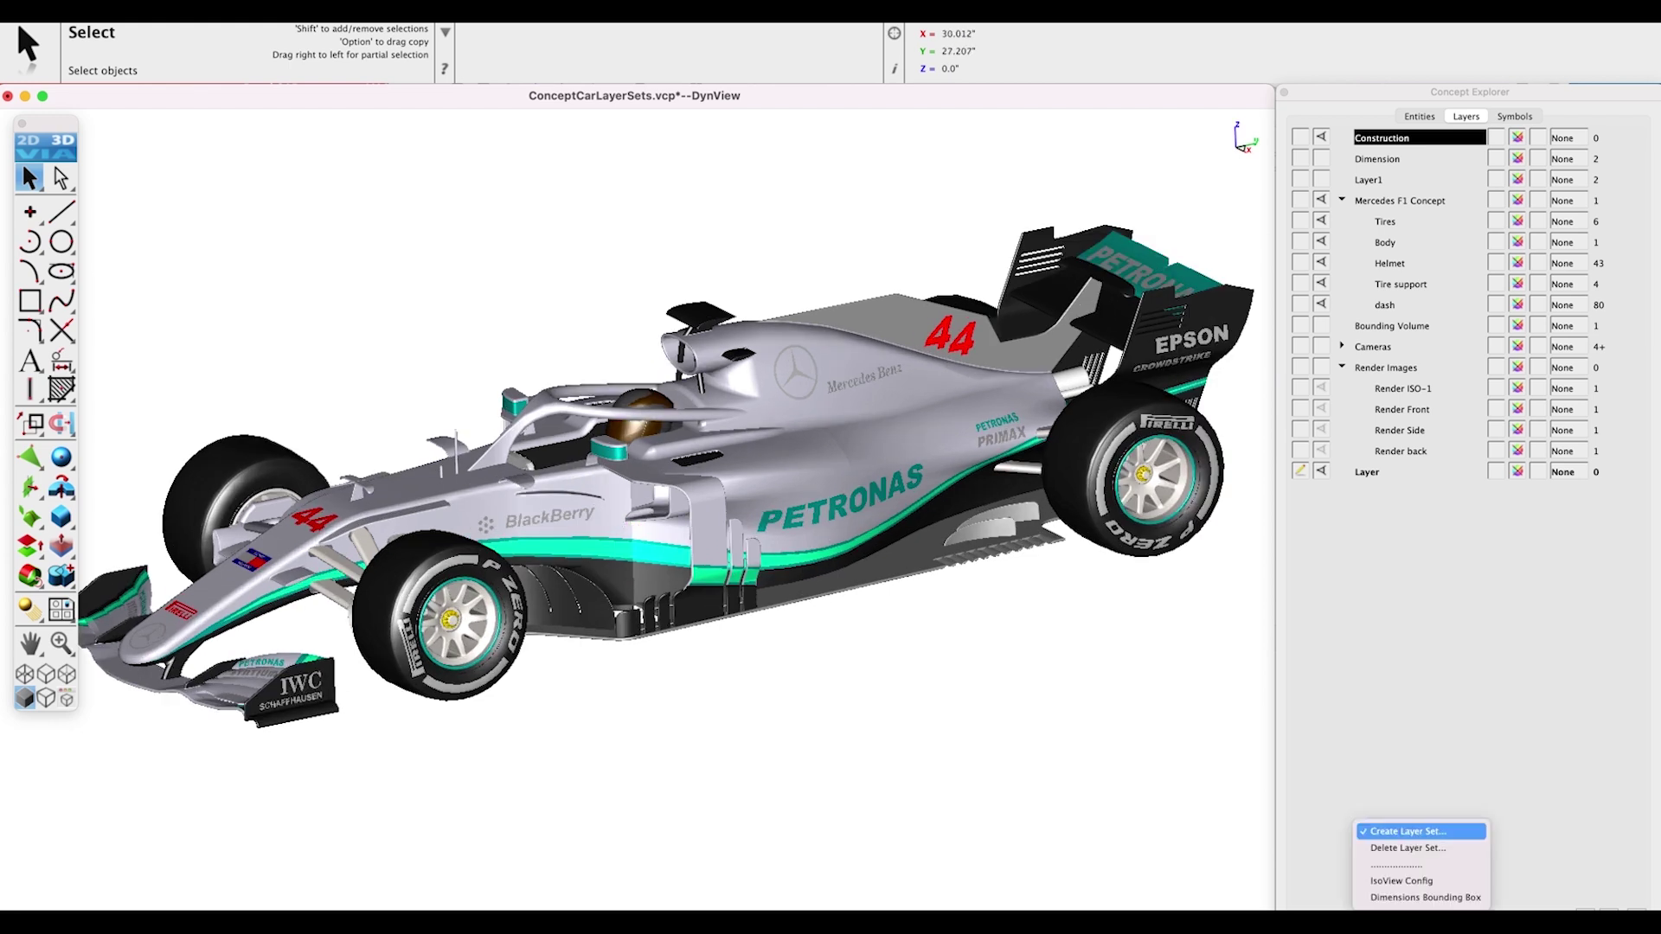
left_click(1408, 833)
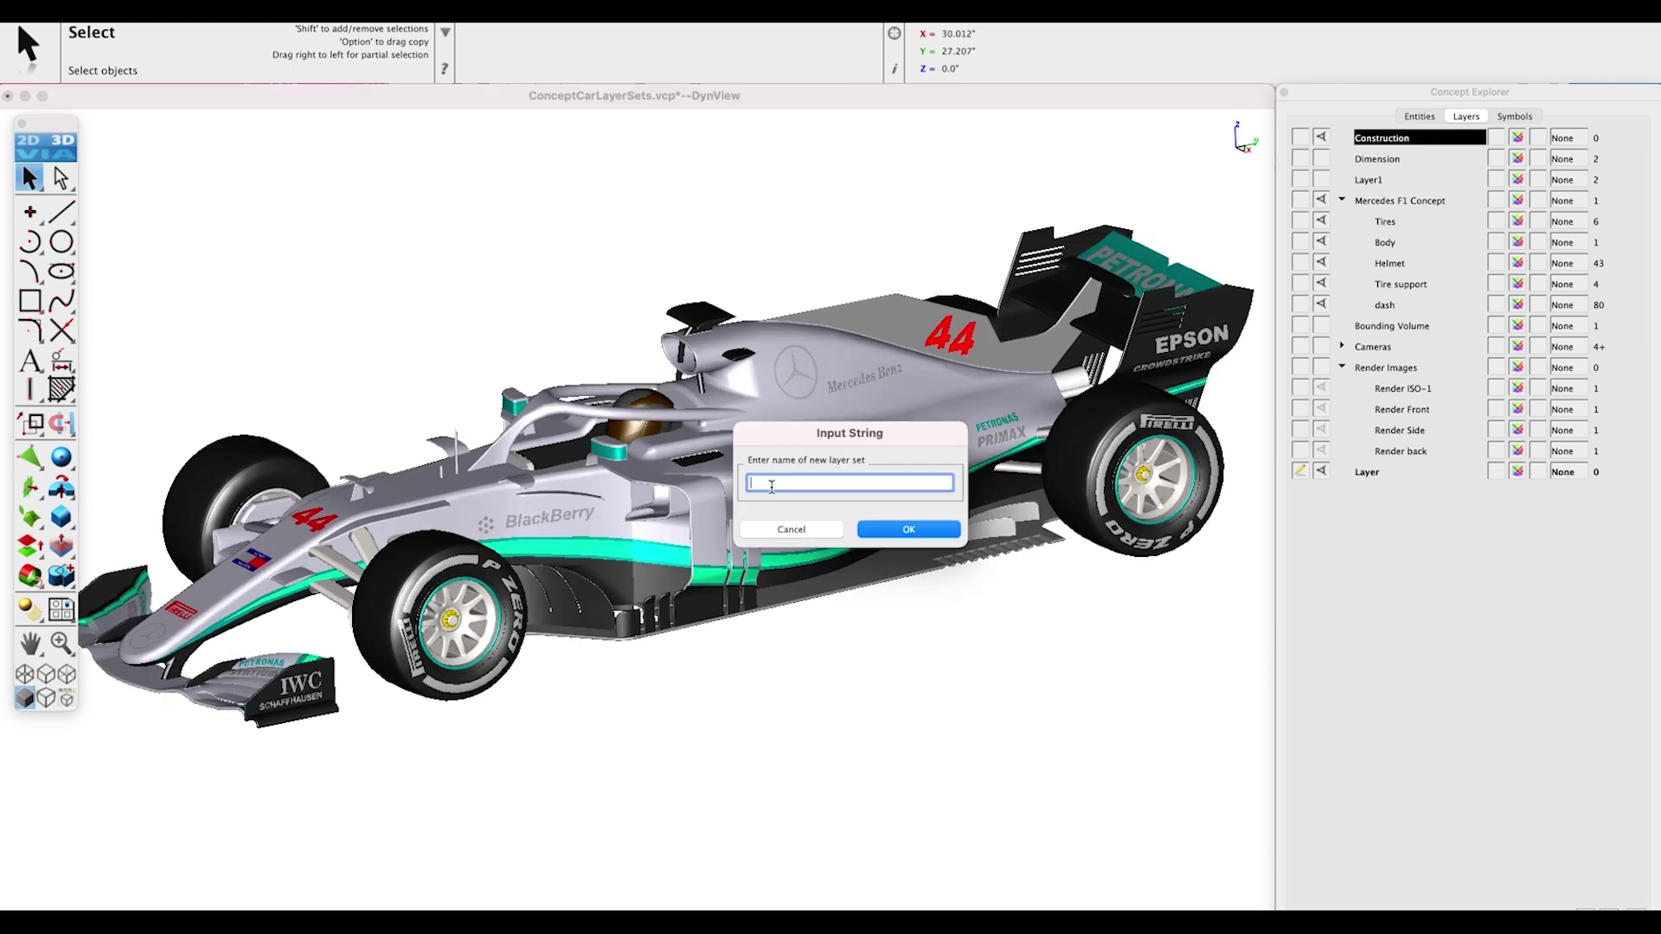
type("IS")
type("Race A")
type("r")
type(" Iso Only")
left_click(895, 535)
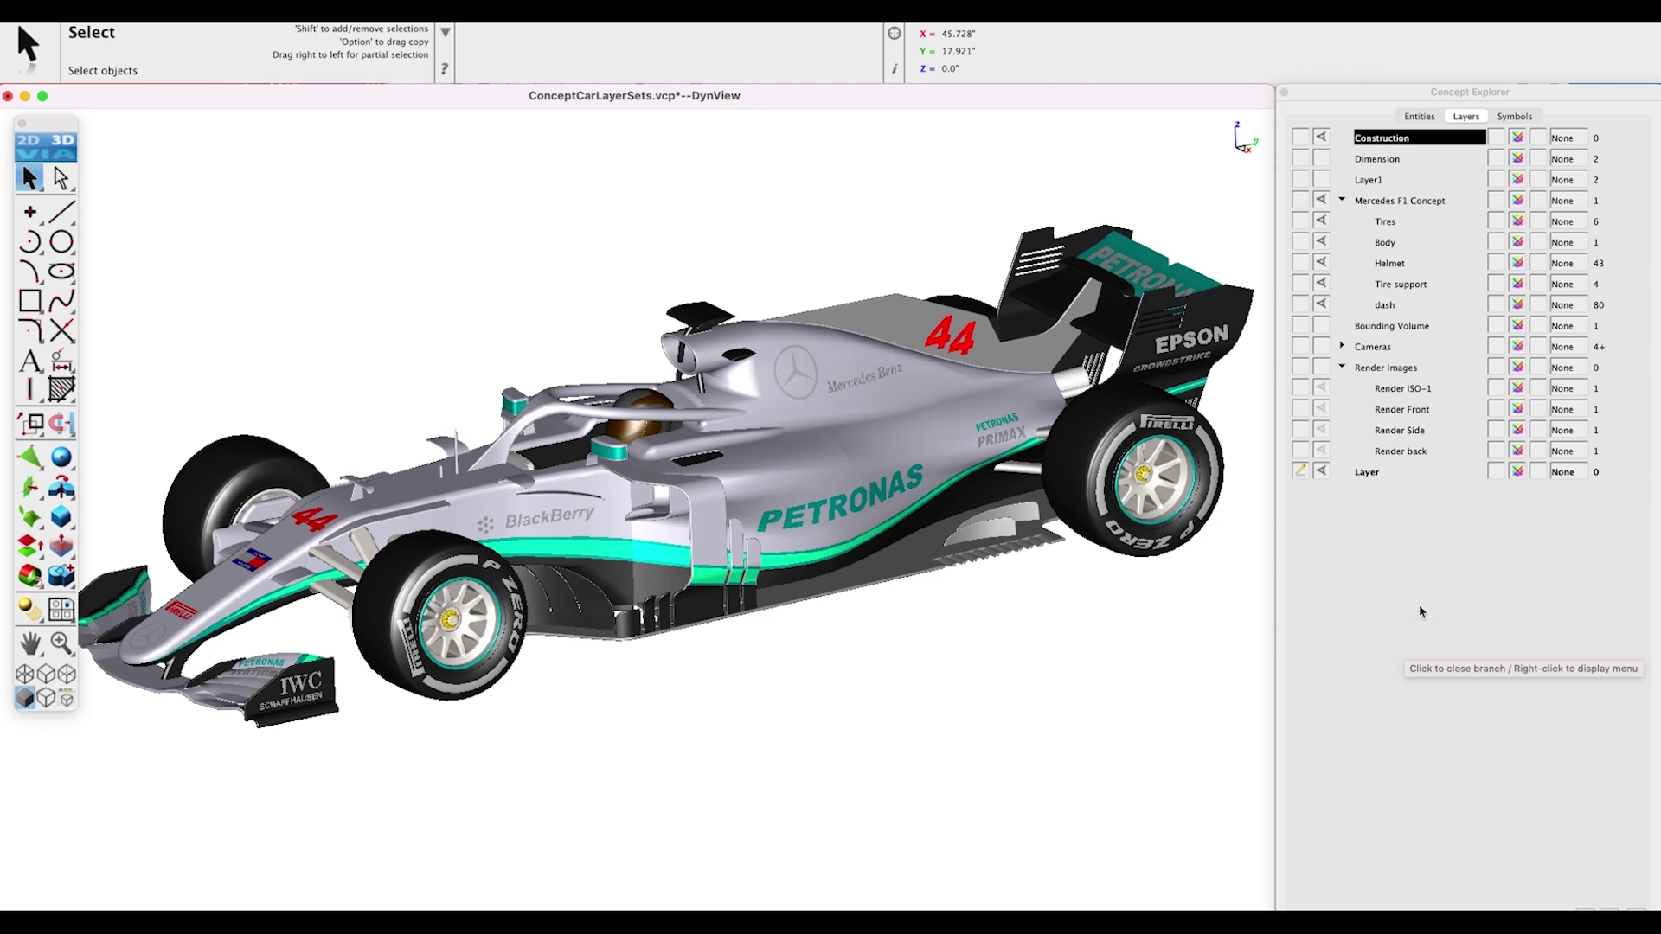
Isolate the Render Images layer branch and switch to the Top view to display the rendered pictures.
left_click(1321, 384)
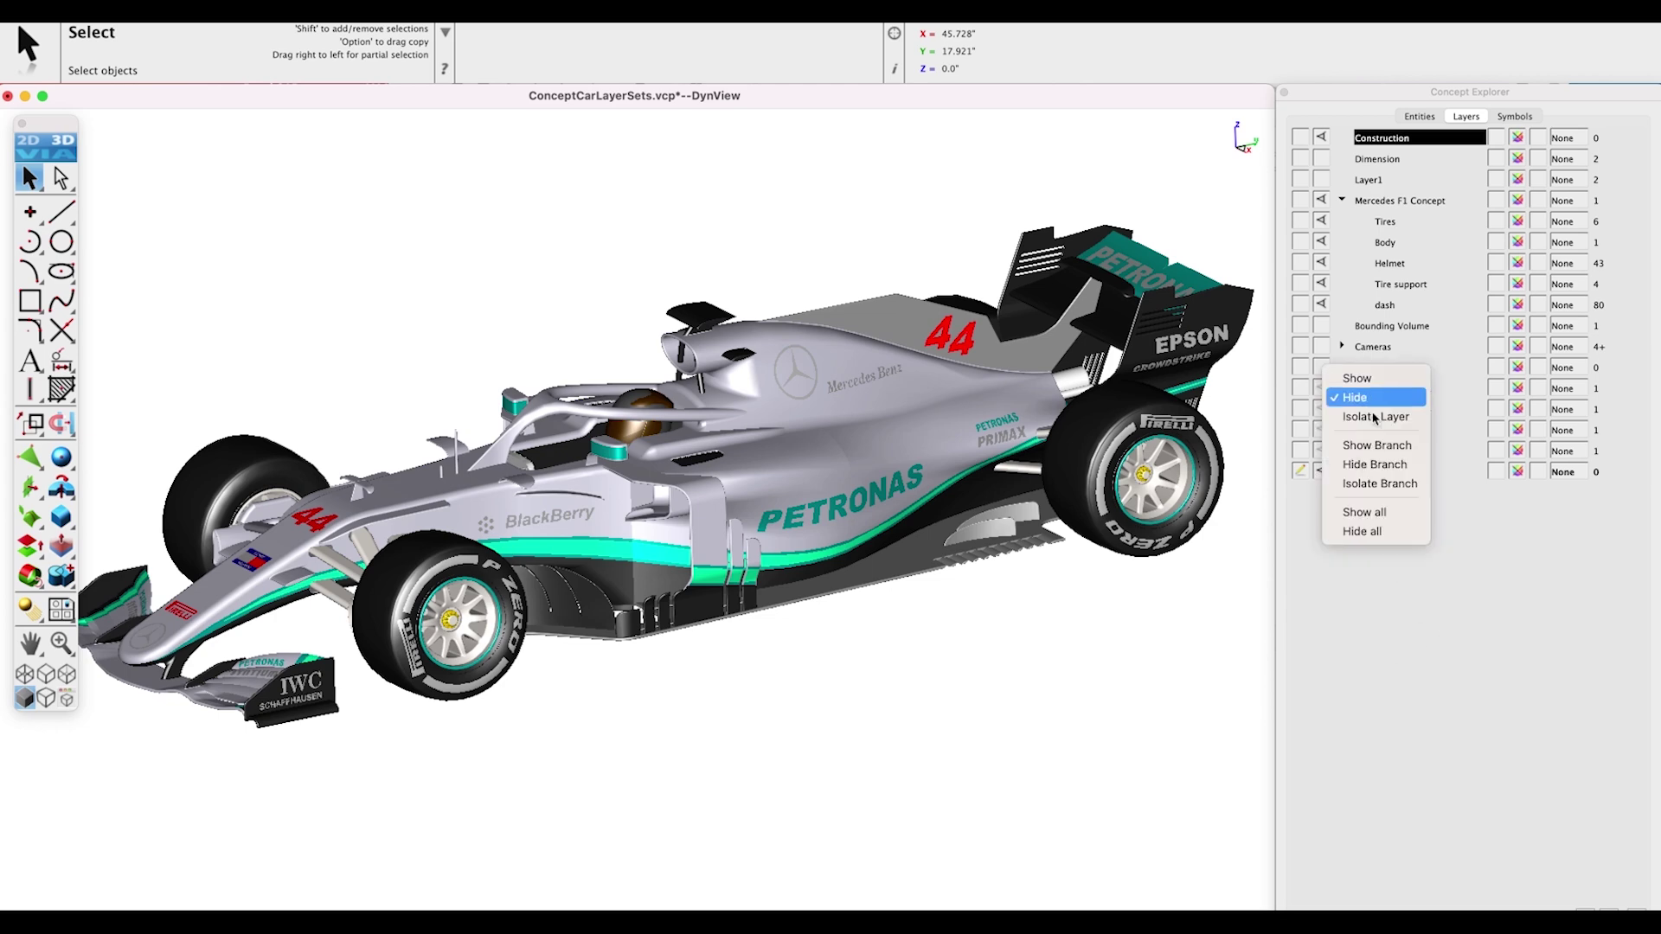
left_click(1374, 484)
key("super+1")
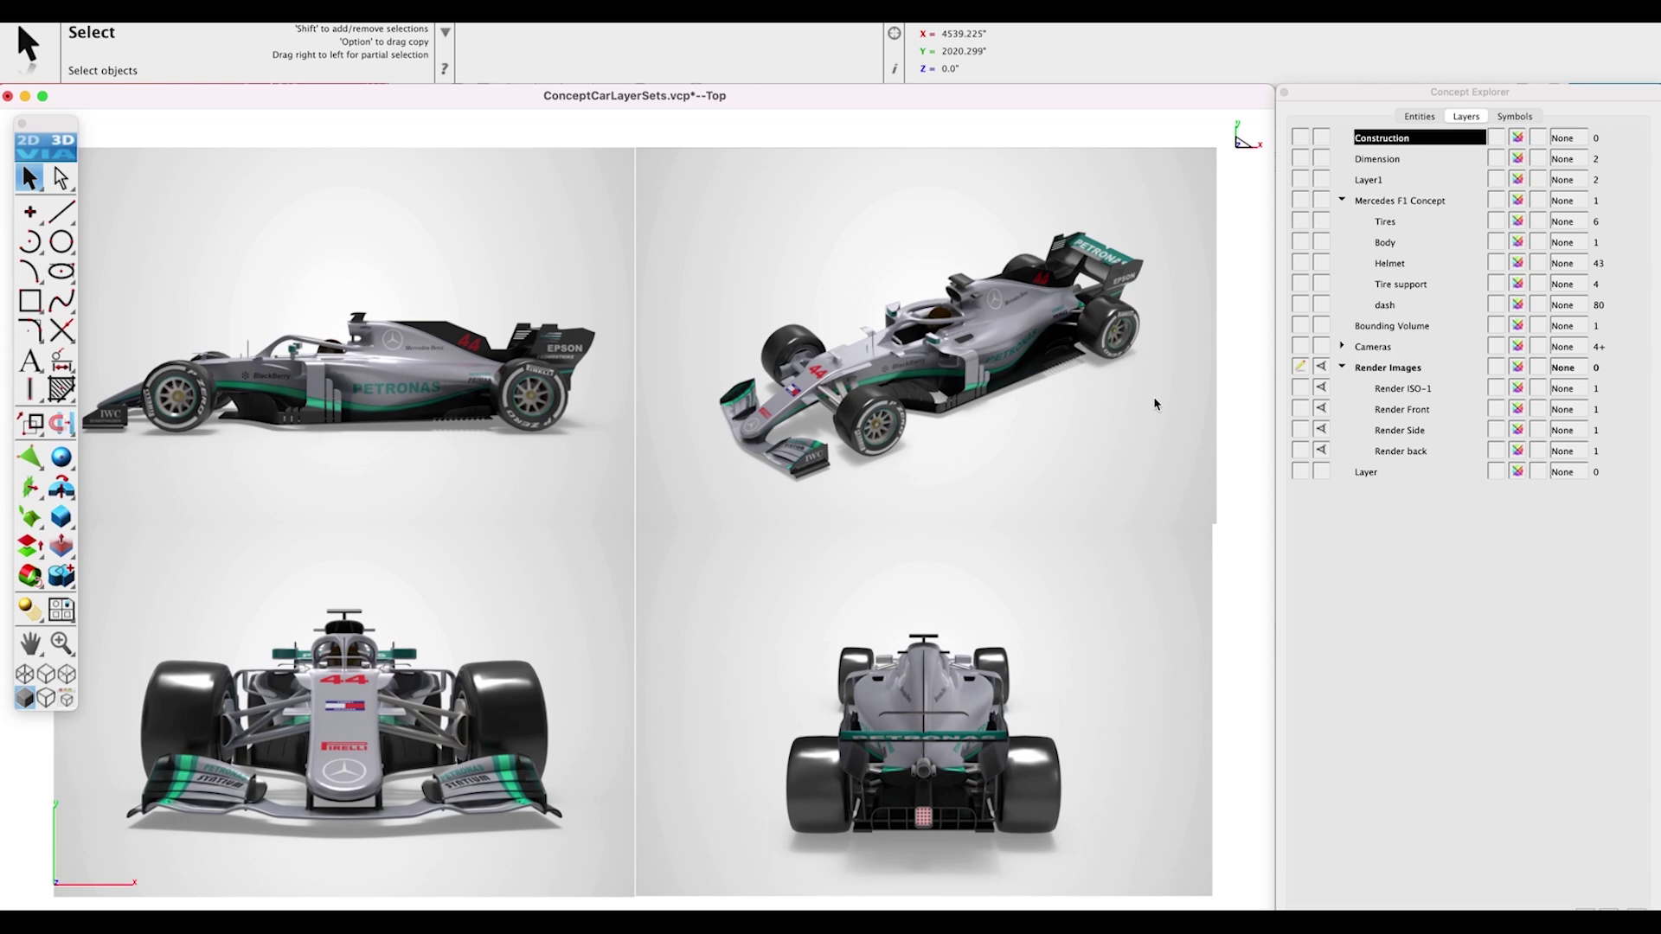
Isolate the Render Front layer so only the front rendering of the car is displayed.
right_click(1324, 413)
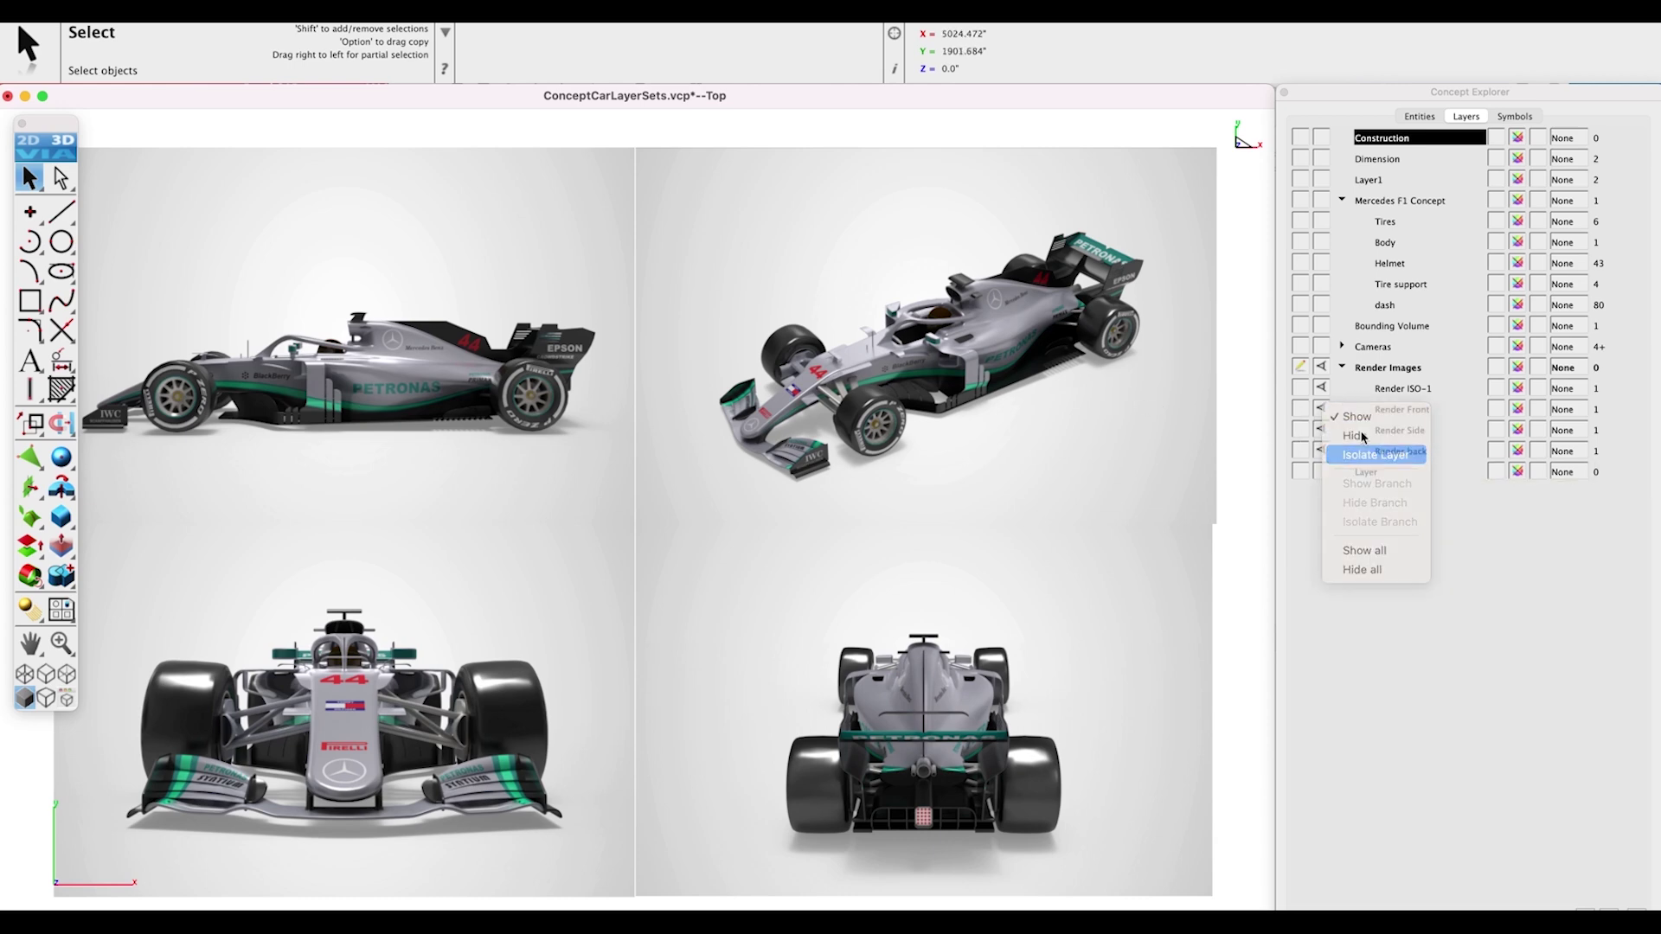
left_click(1353, 436)
left_click(1304, 369)
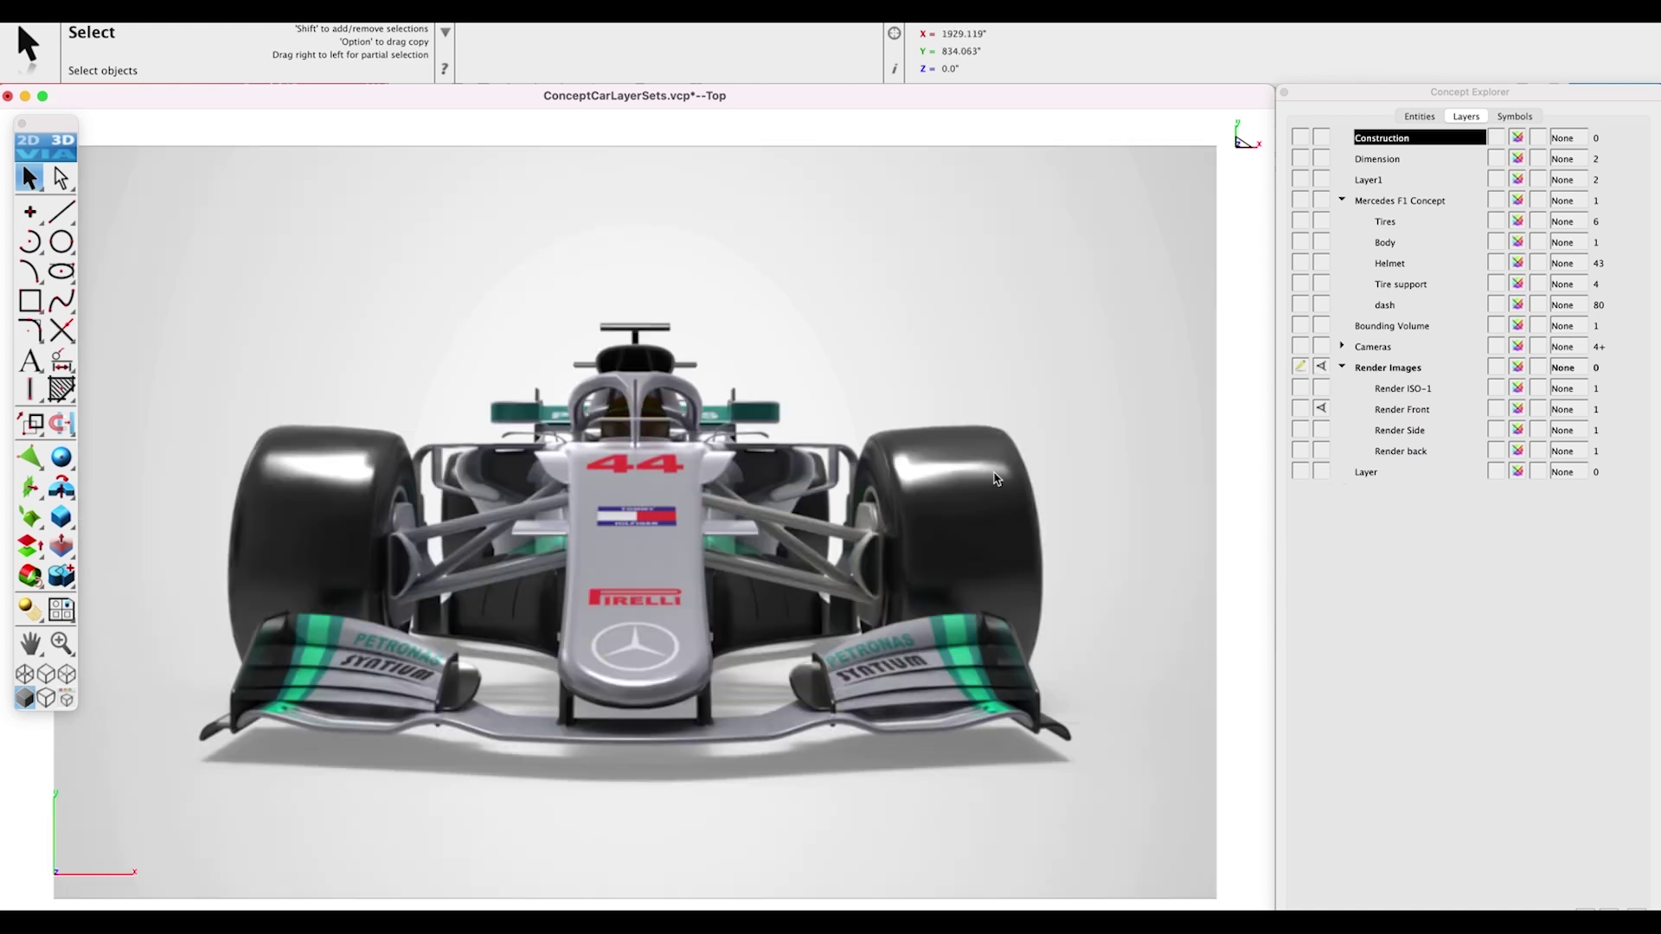
scroll(519, 449, "up", 2)
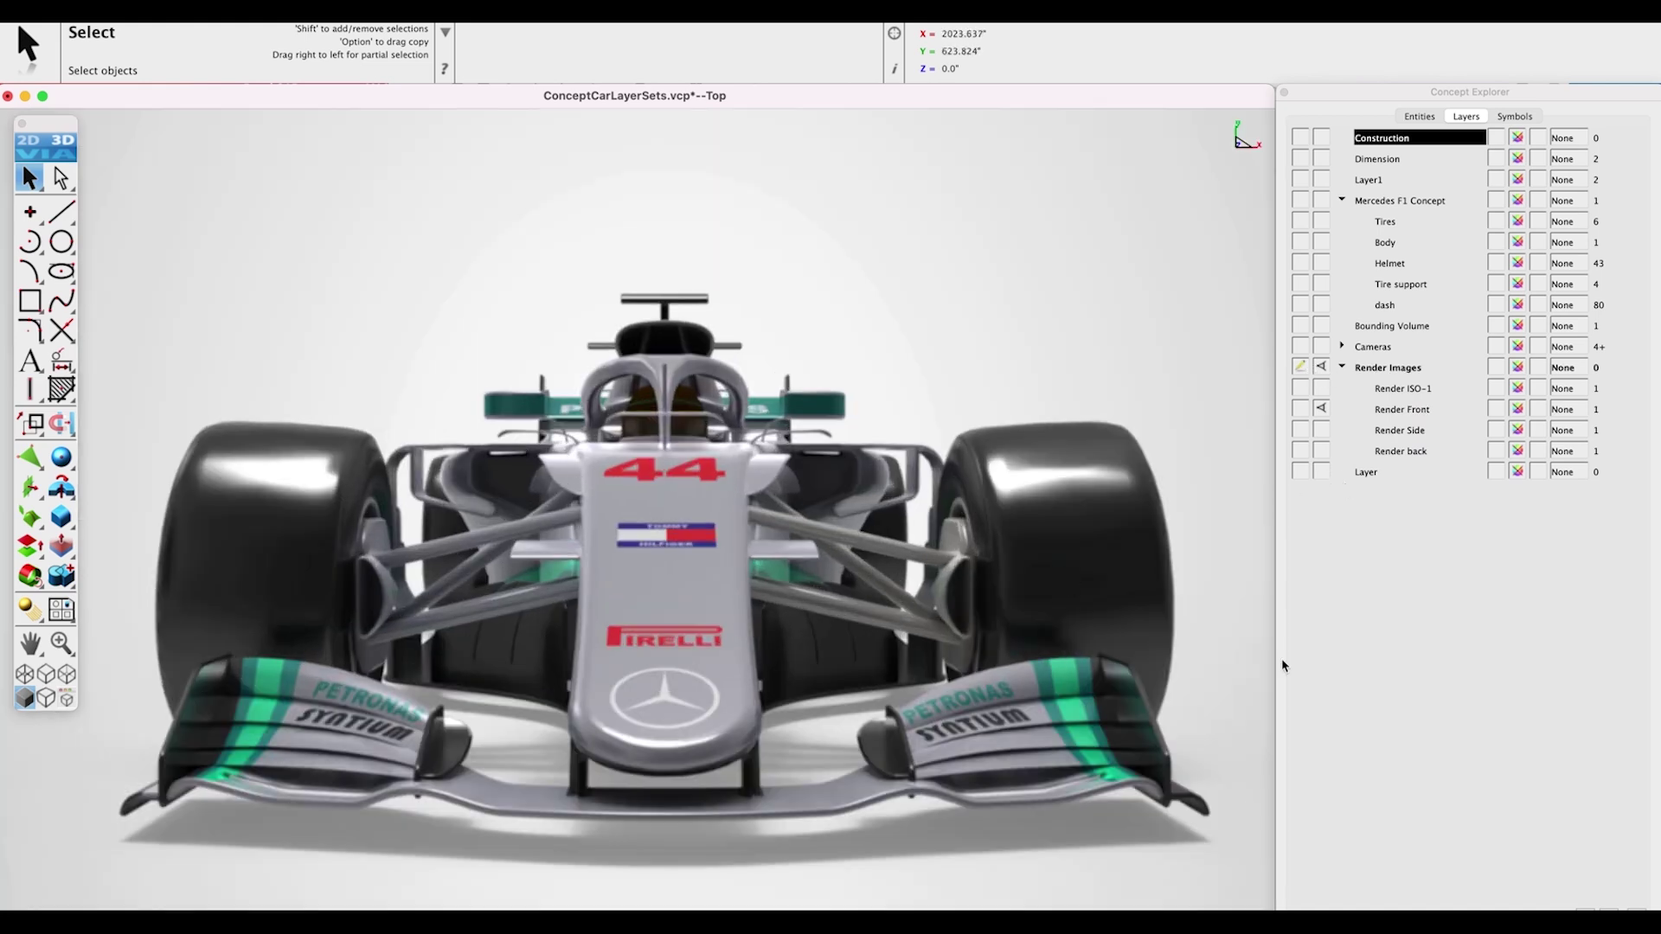
Save the front rendering display as a new layer set named Race Car Front View Rendered.
left_click(1423, 906)
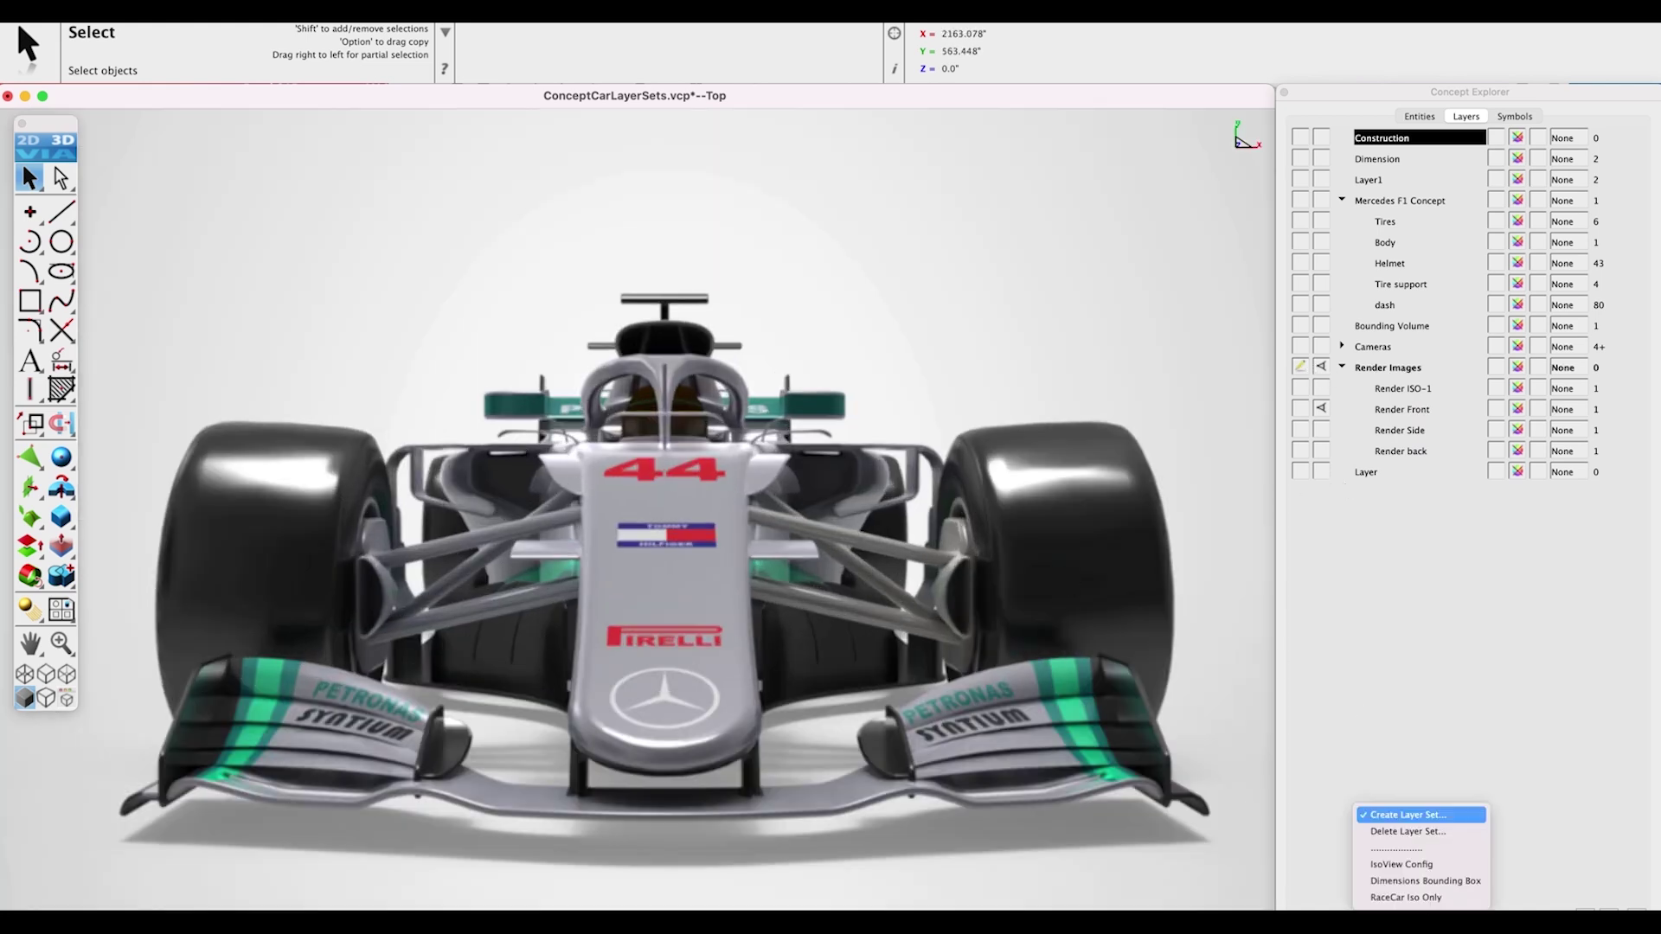
left_click(1408, 814)
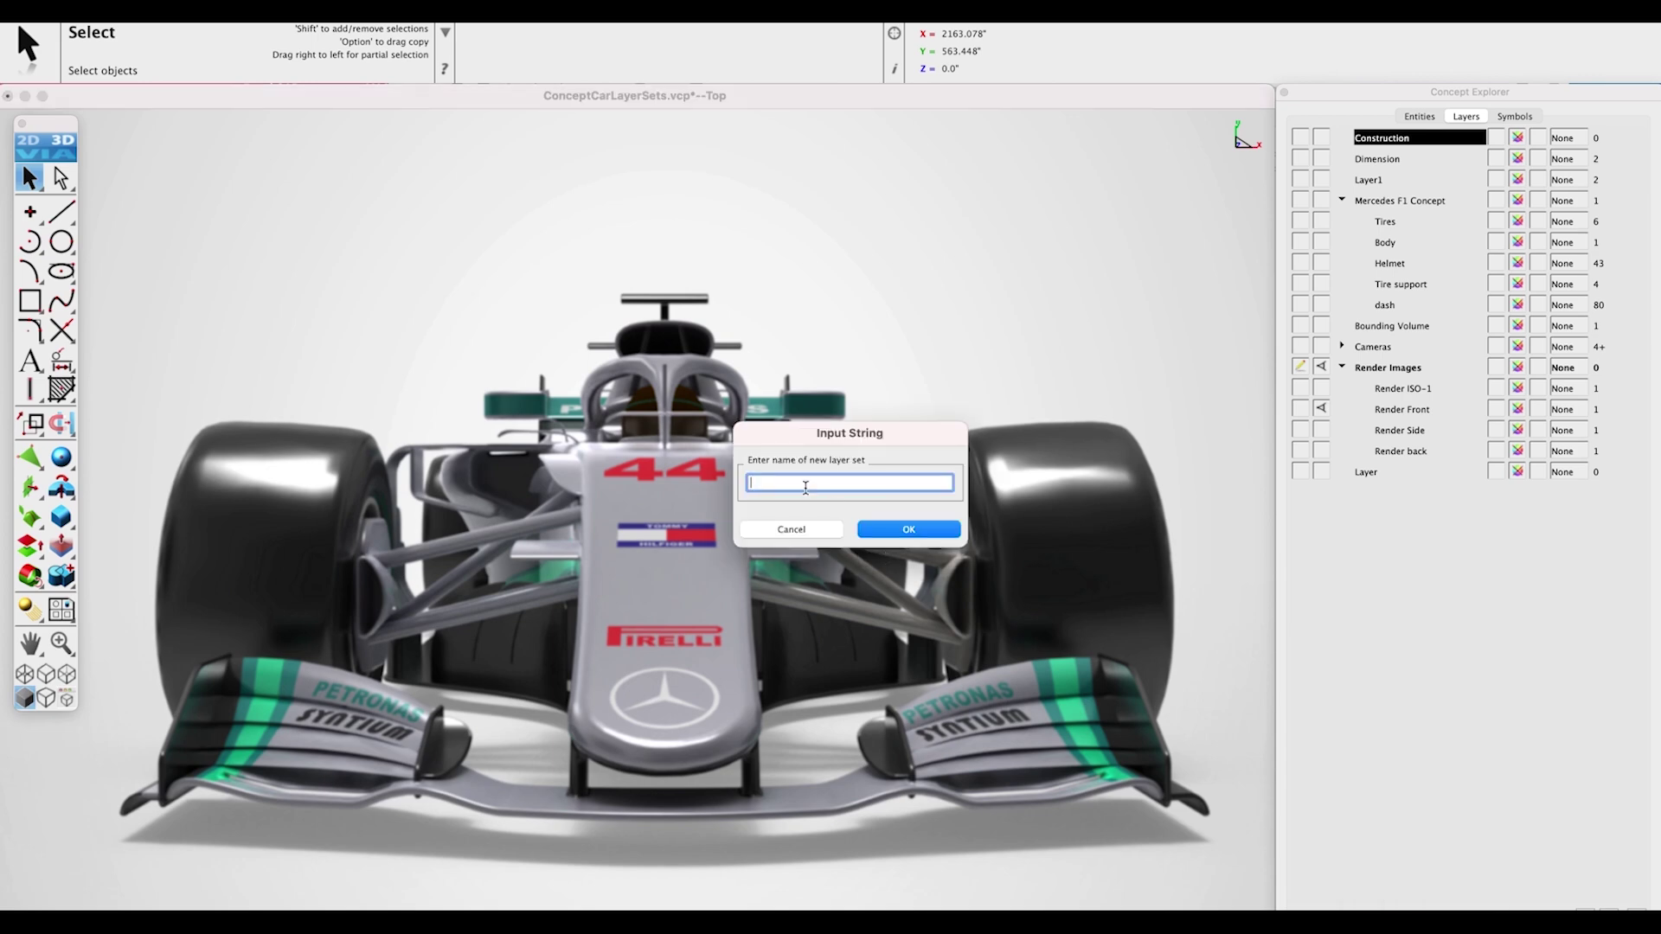
type("Race Car")
type(" Front View Rend")
type("ering")
left_click(908, 529)
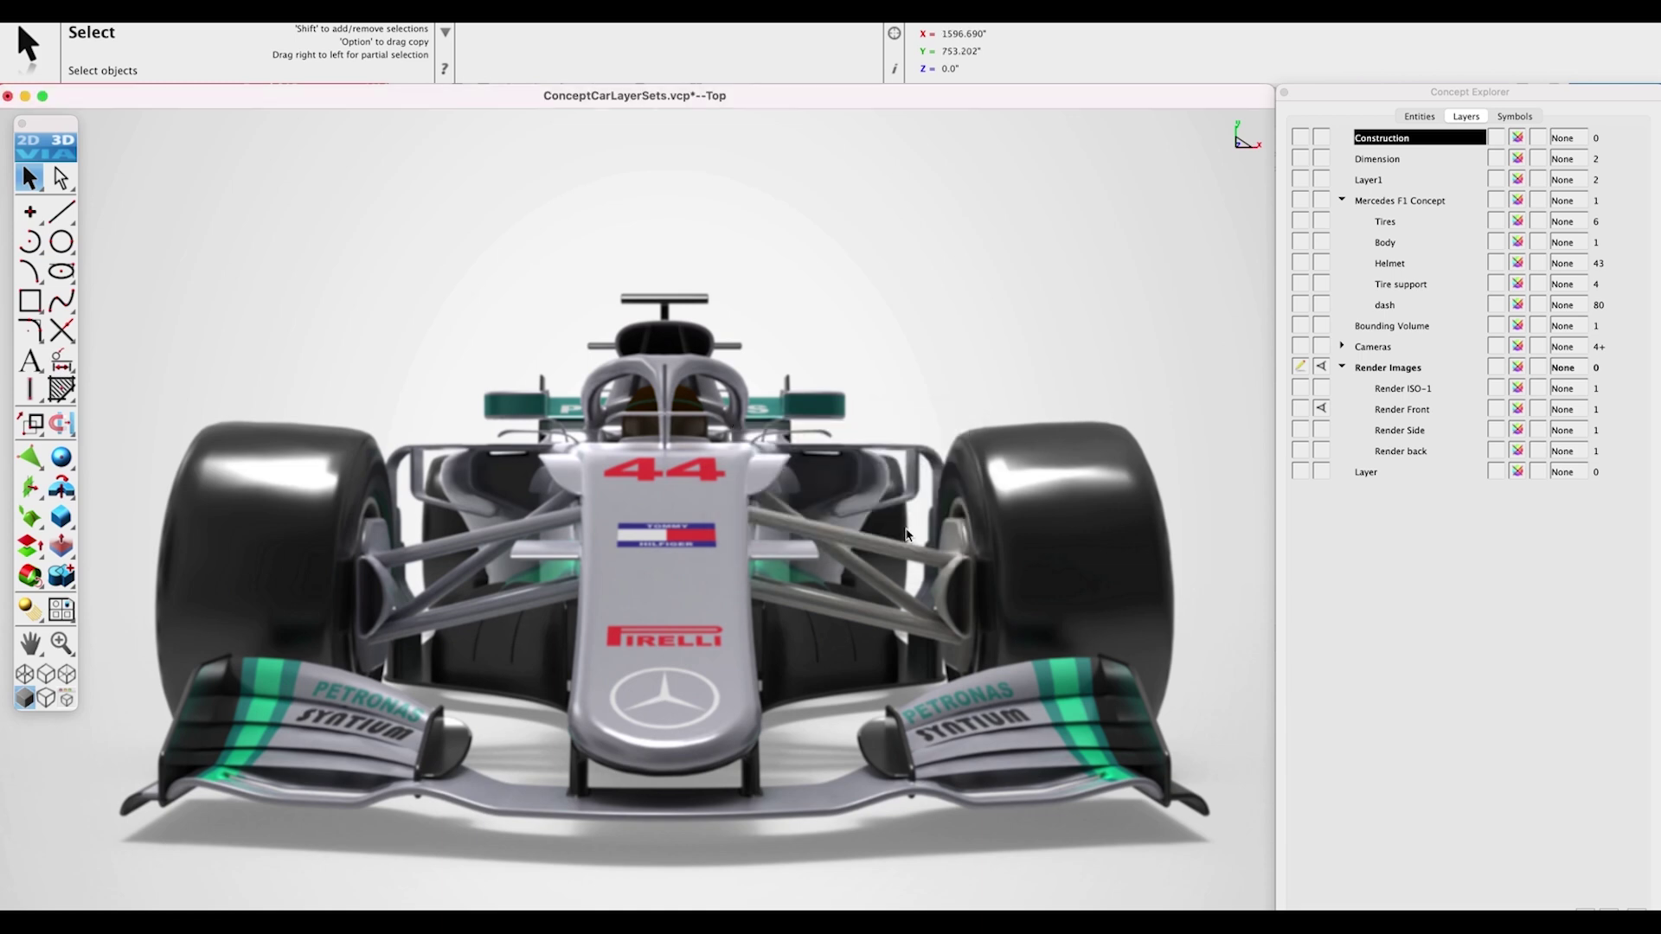
Isolate the Render Side layer so only the side rendering of the car is displayed.
right_click(1321, 429)
left_click(1374, 475)
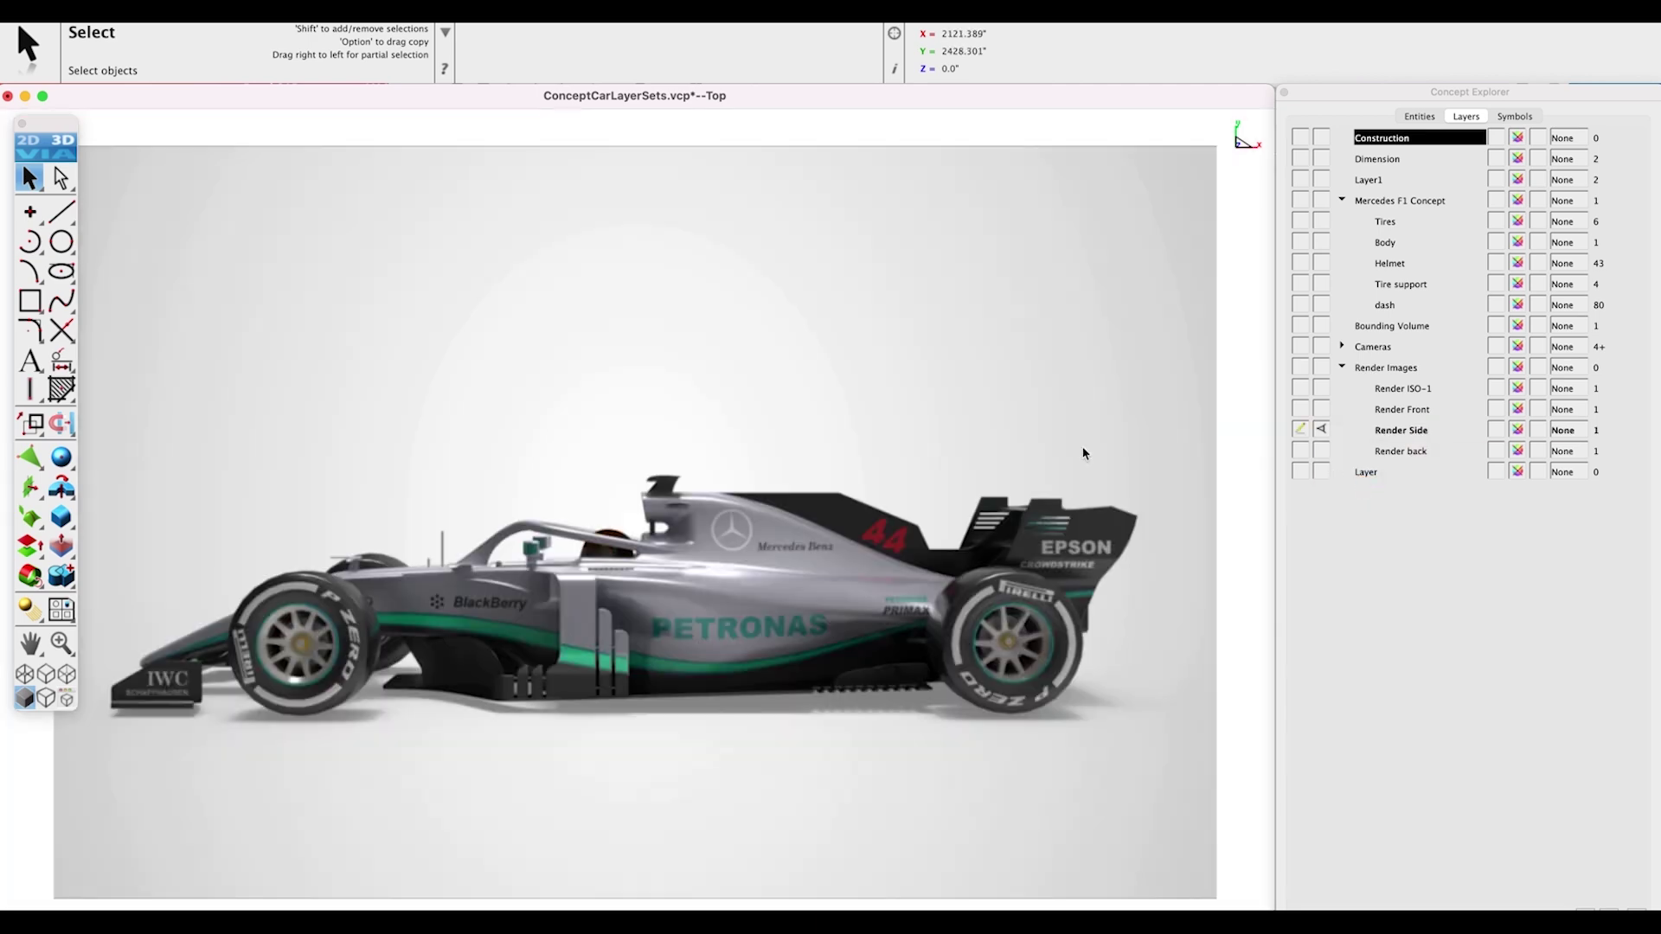
scroll(645, 654, "up", 1)
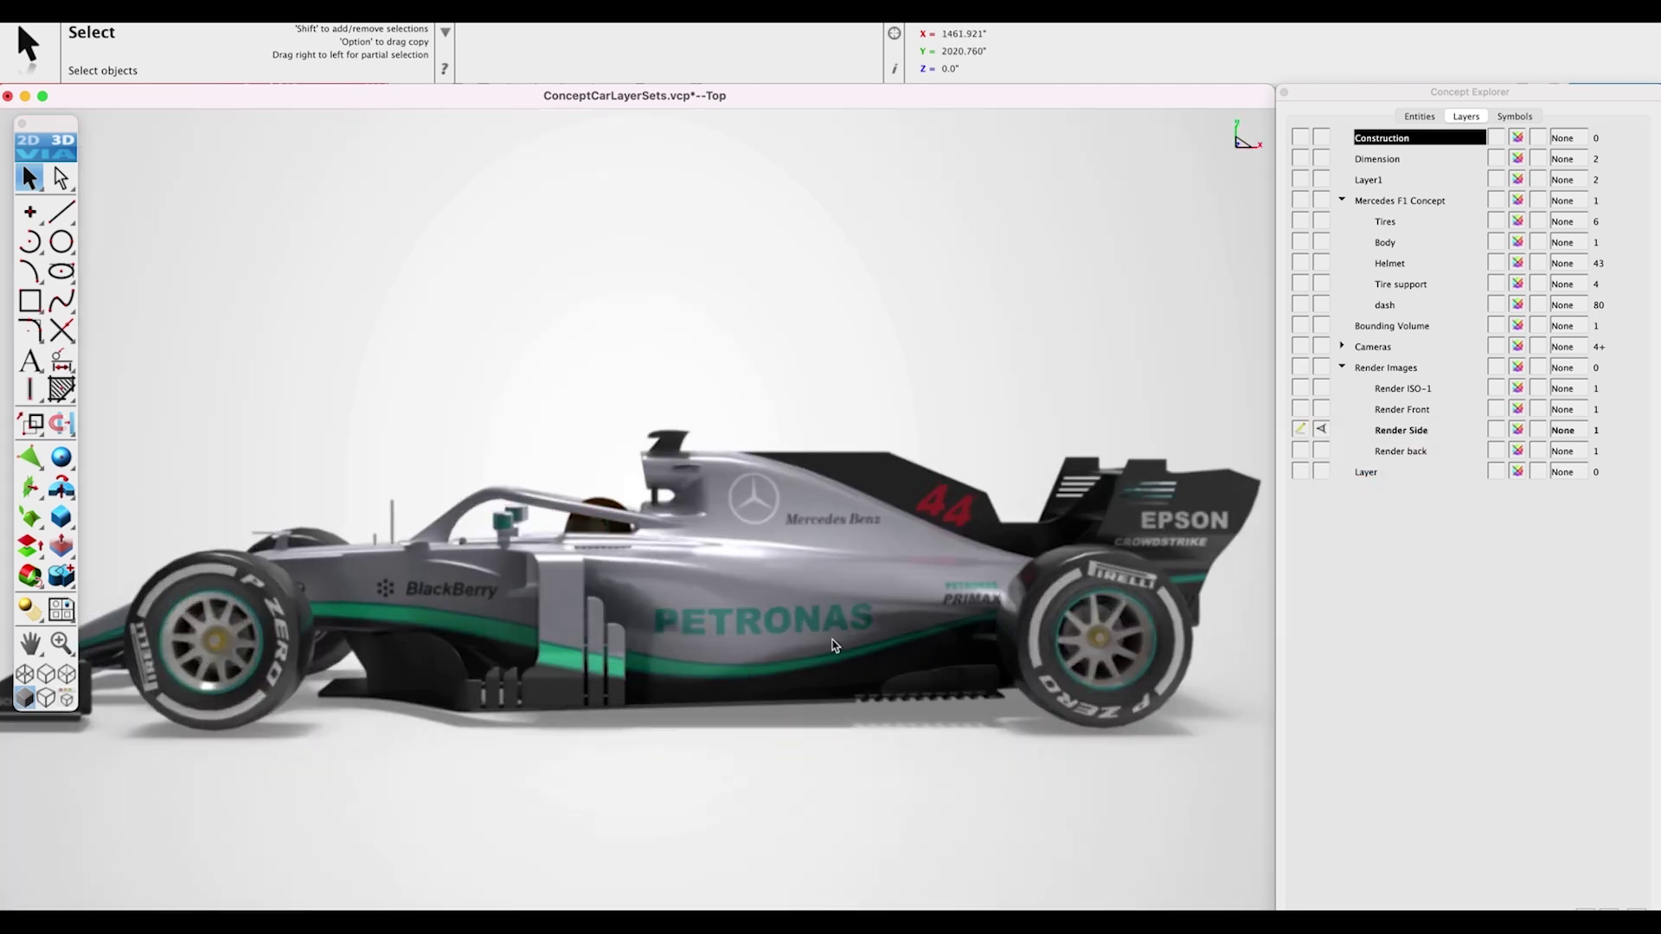
Save the side rendering display as a new layer set named Race Car Side View Rendered.
left_click(1428, 907)
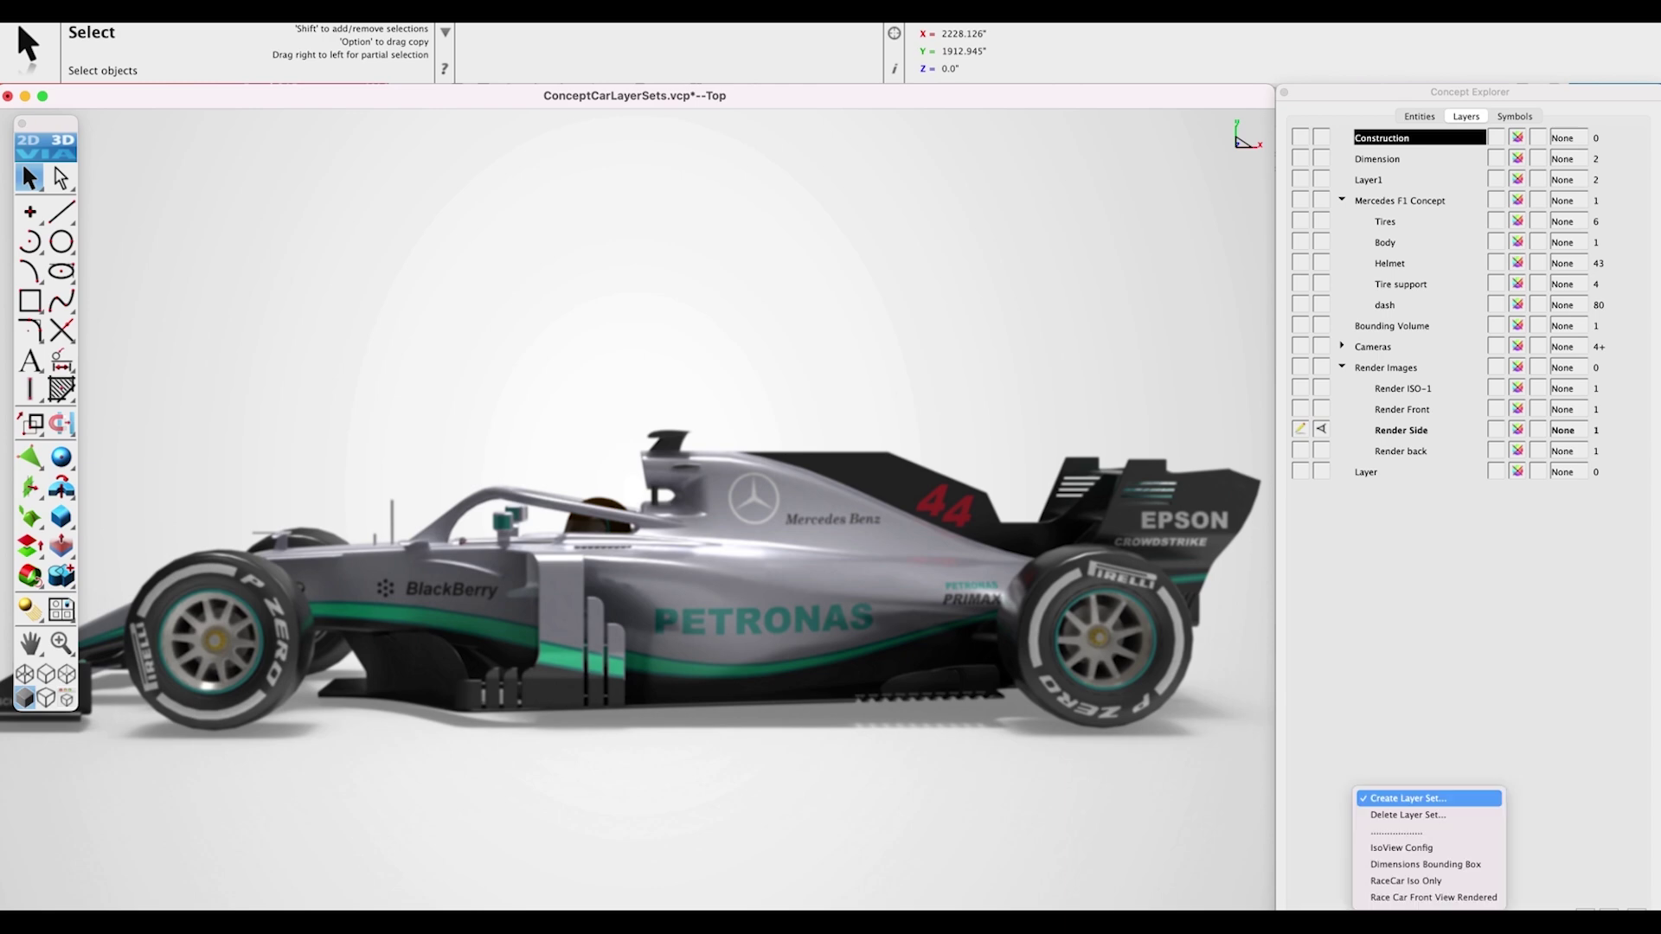
left_click(1427, 799)
type("Race Car Side View Rendered")
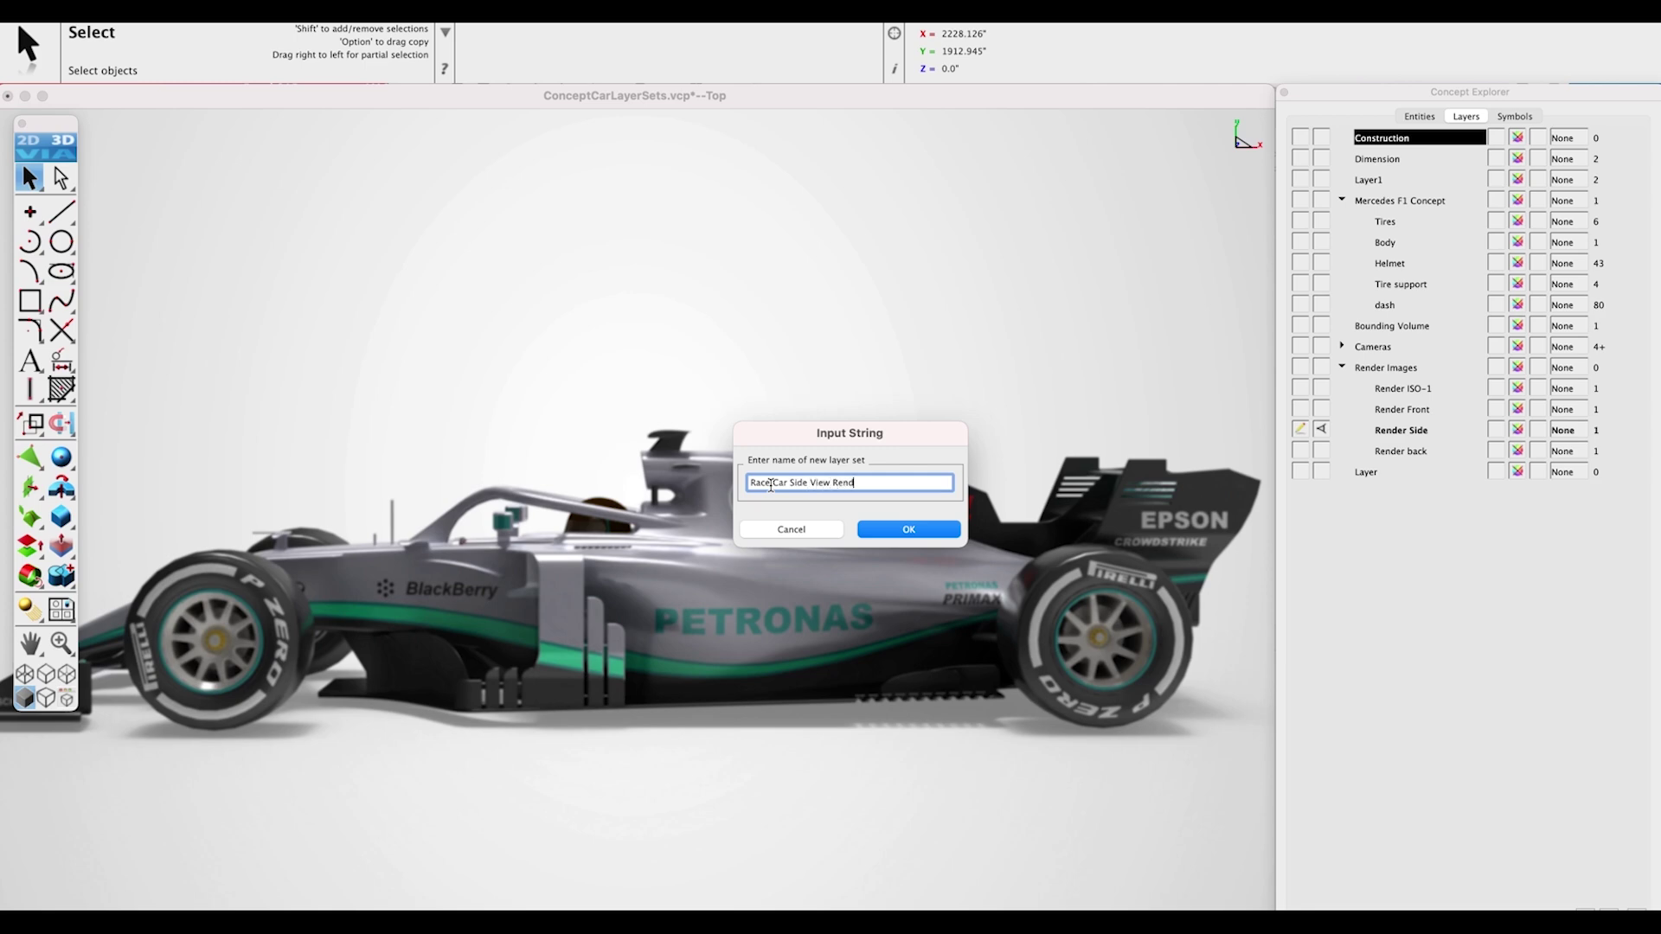
left_click(922, 531)
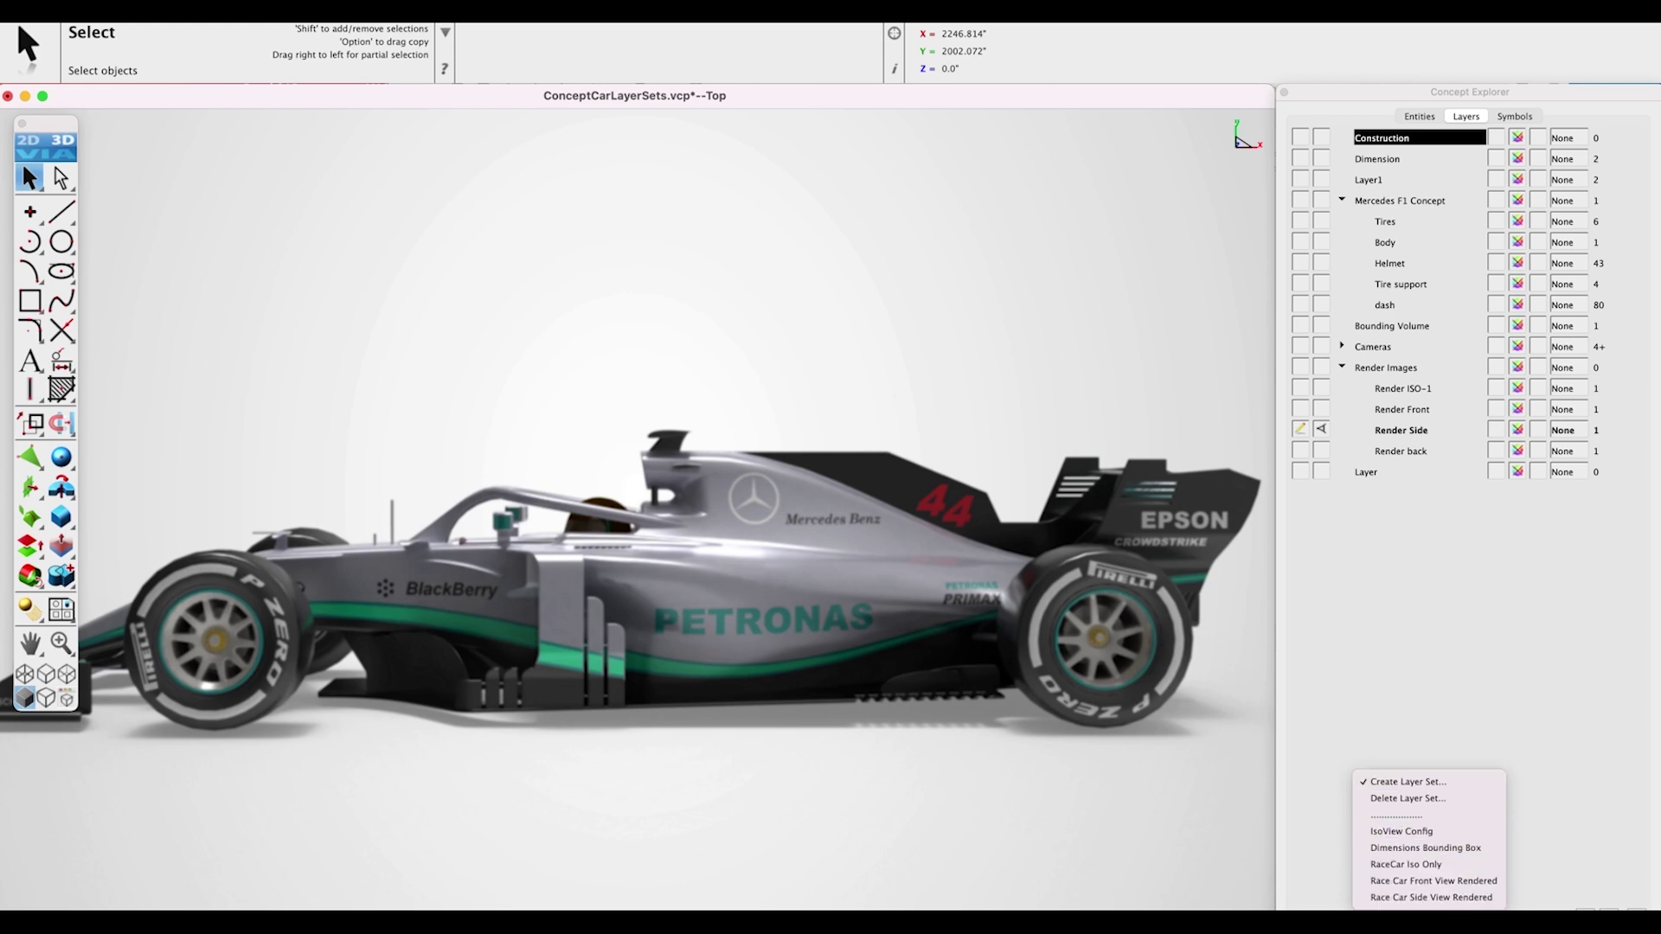
Recall the Dimensions Bounding Box, RaceCar Iso Only and Race Car Front View Rendered layer sets one after another.
left_click(1396, 848)
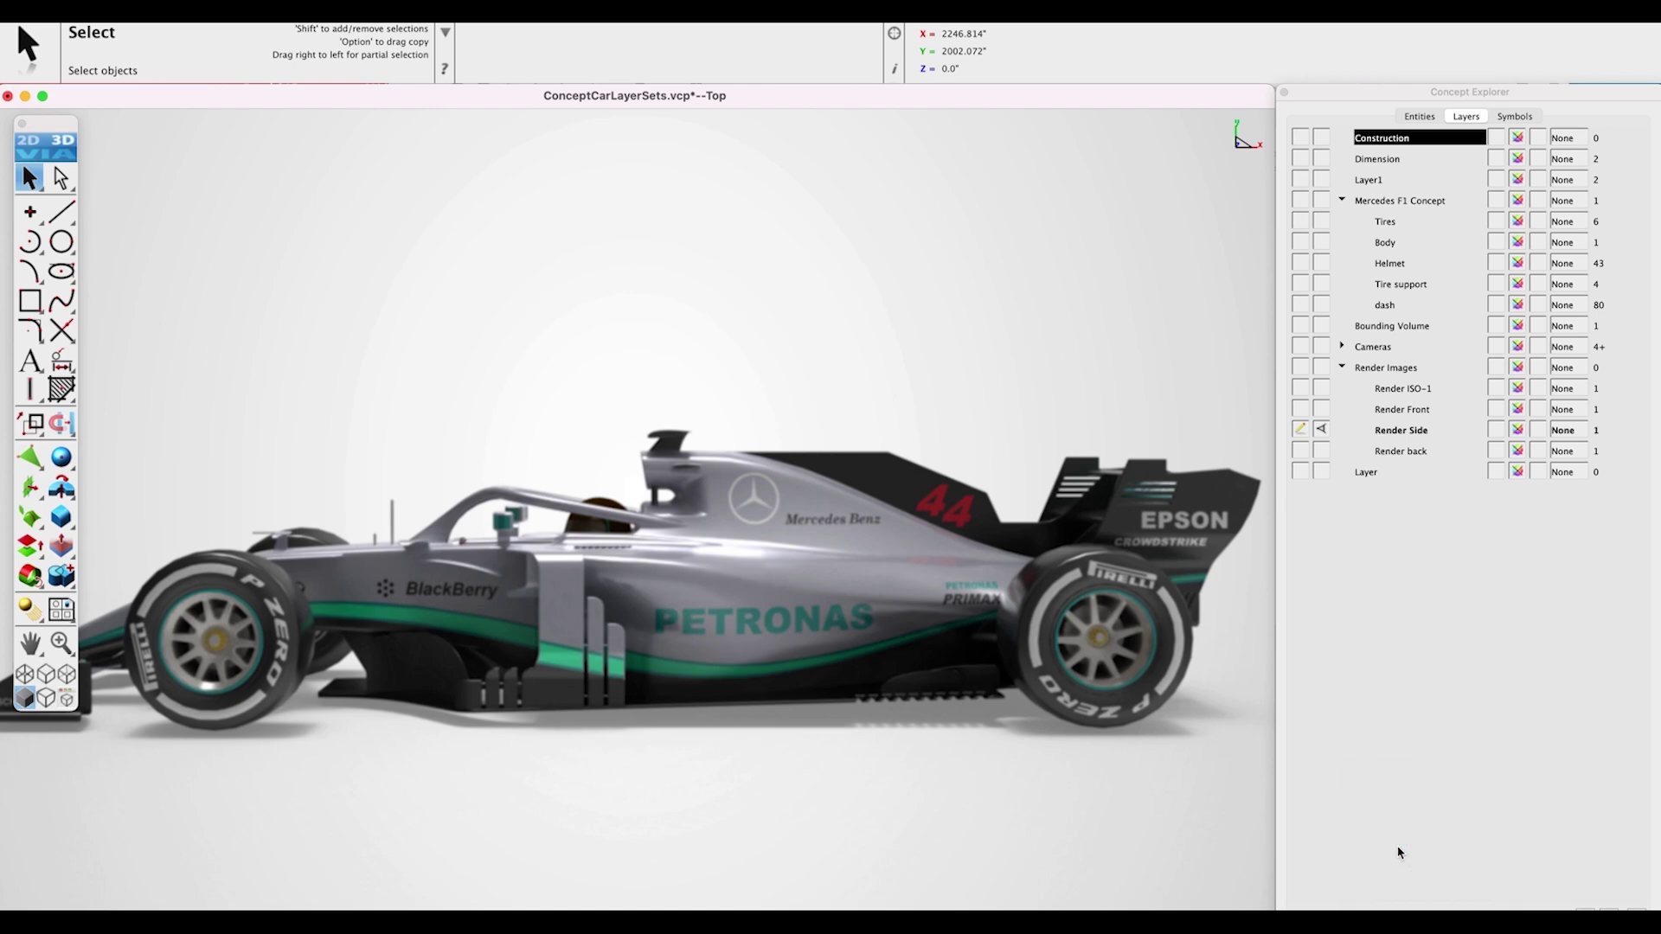
left_click(1410, 903)
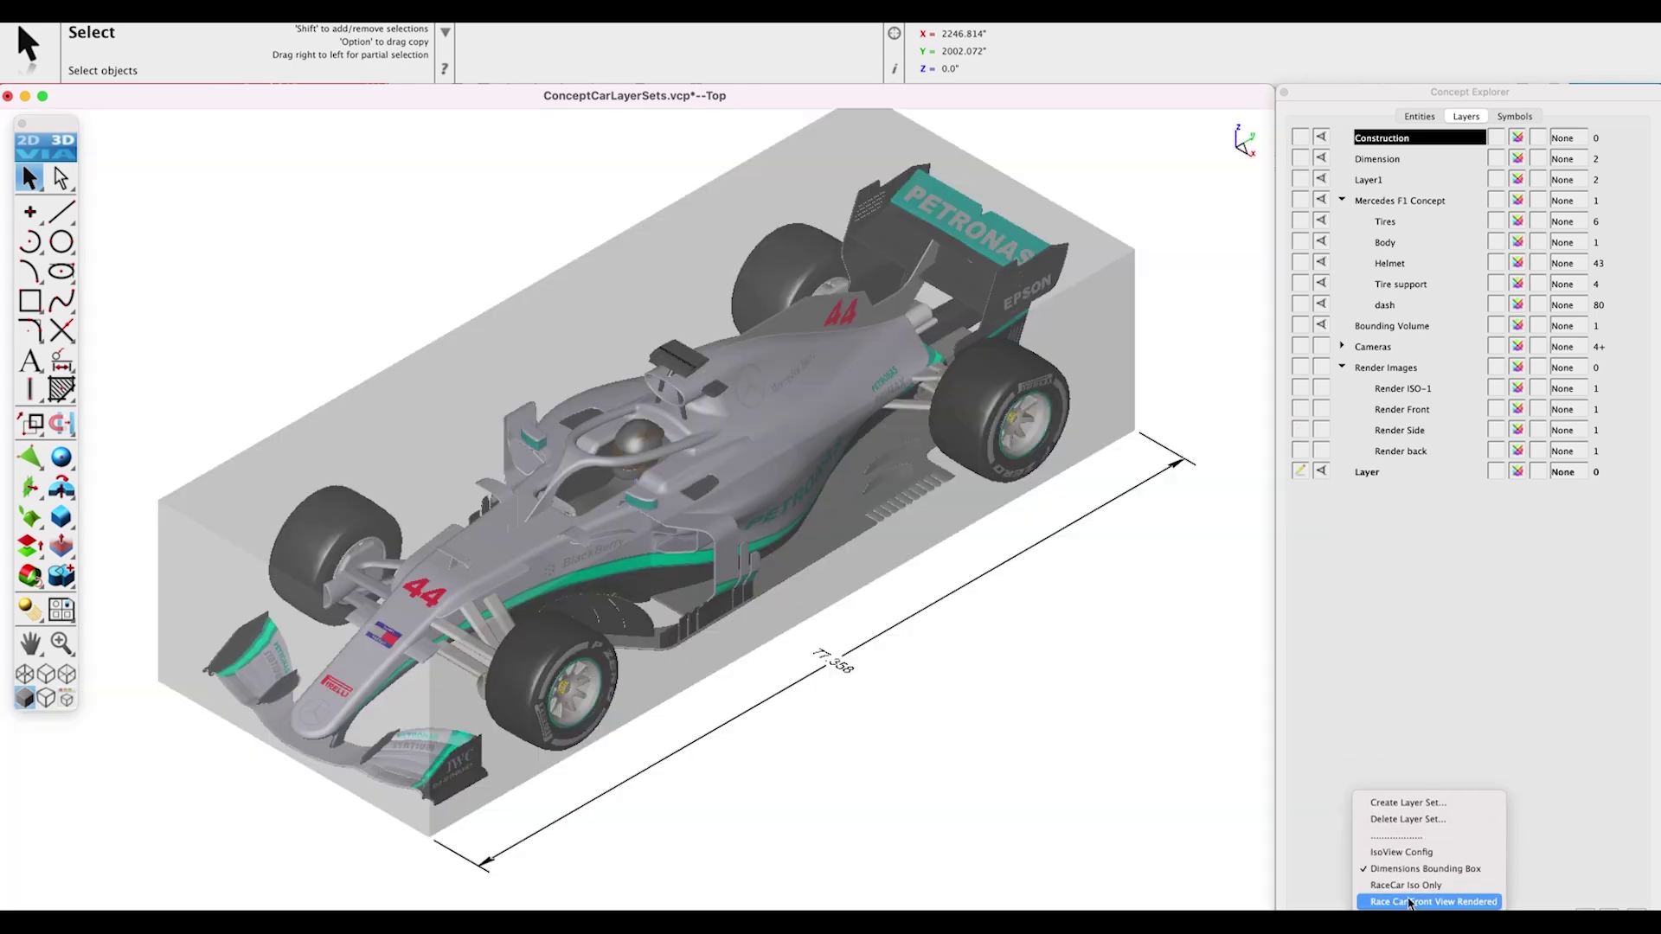
left_click(1407, 886)
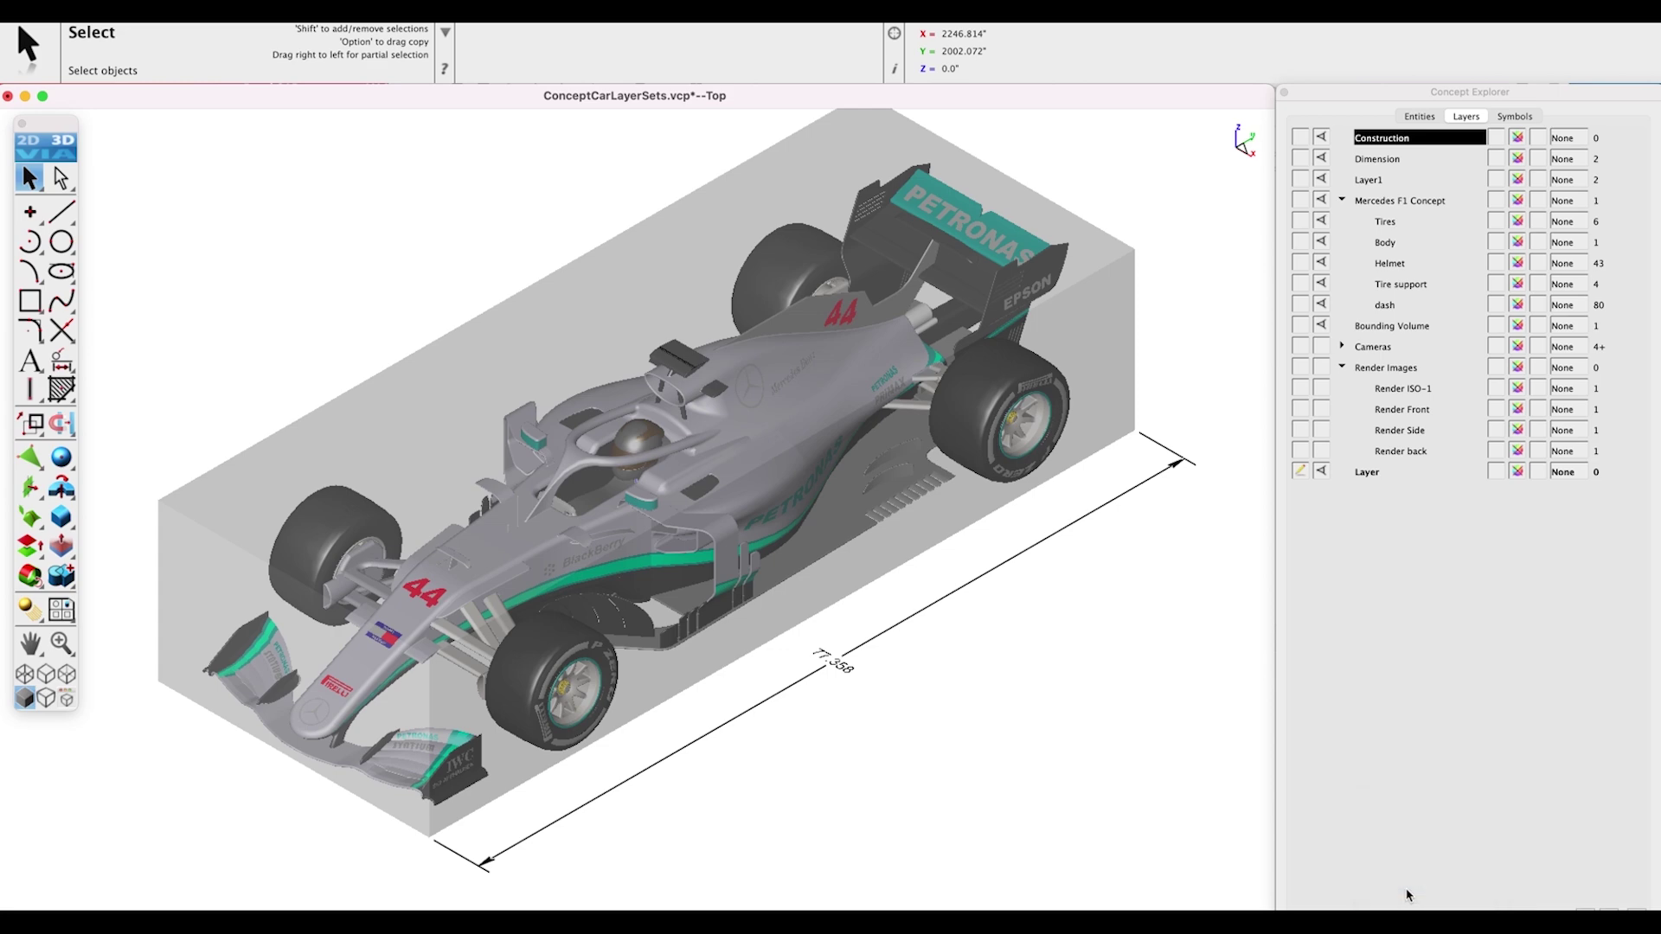
left_click(1419, 905)
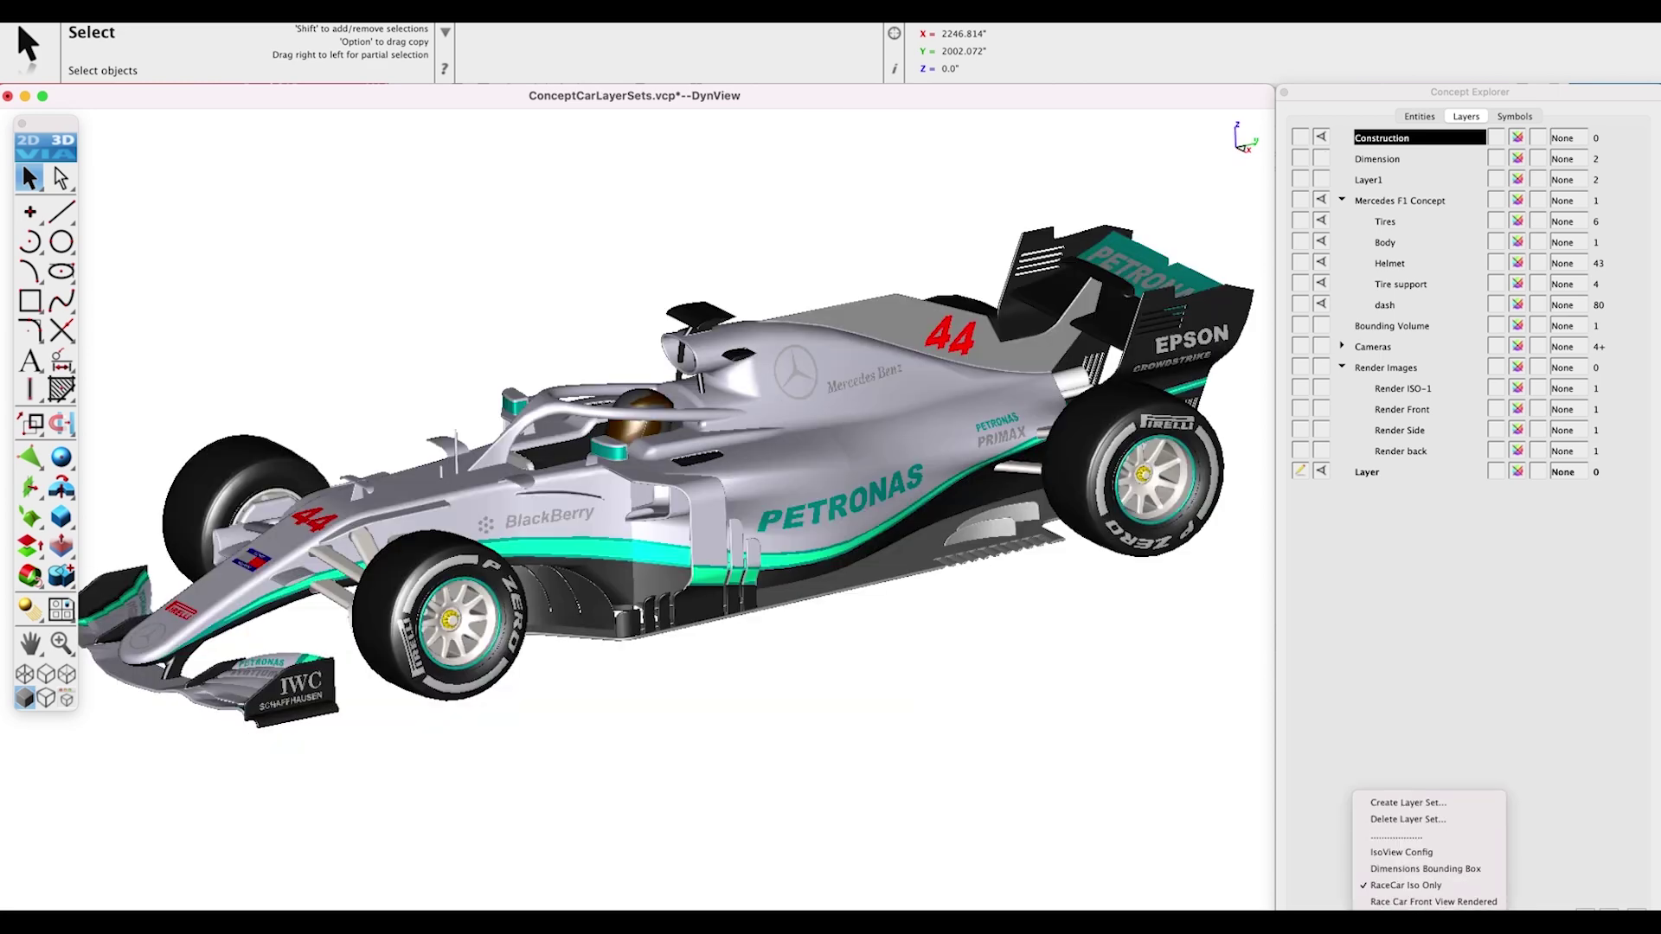
left_click(1427, 901)
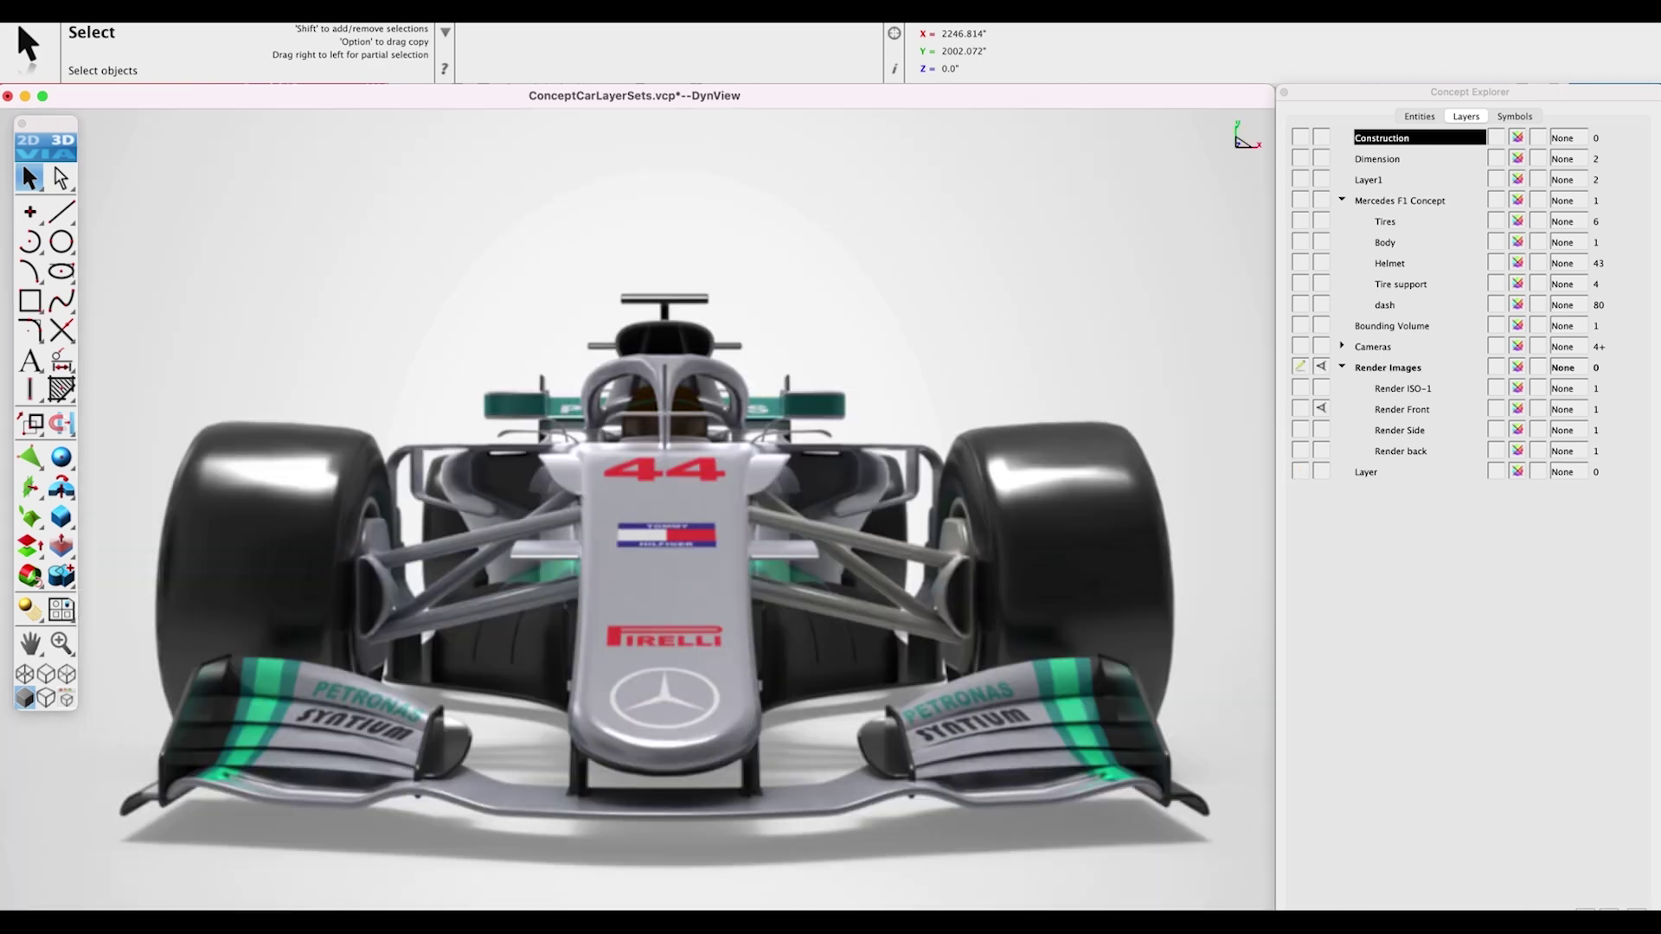
left_click(1423, 904)
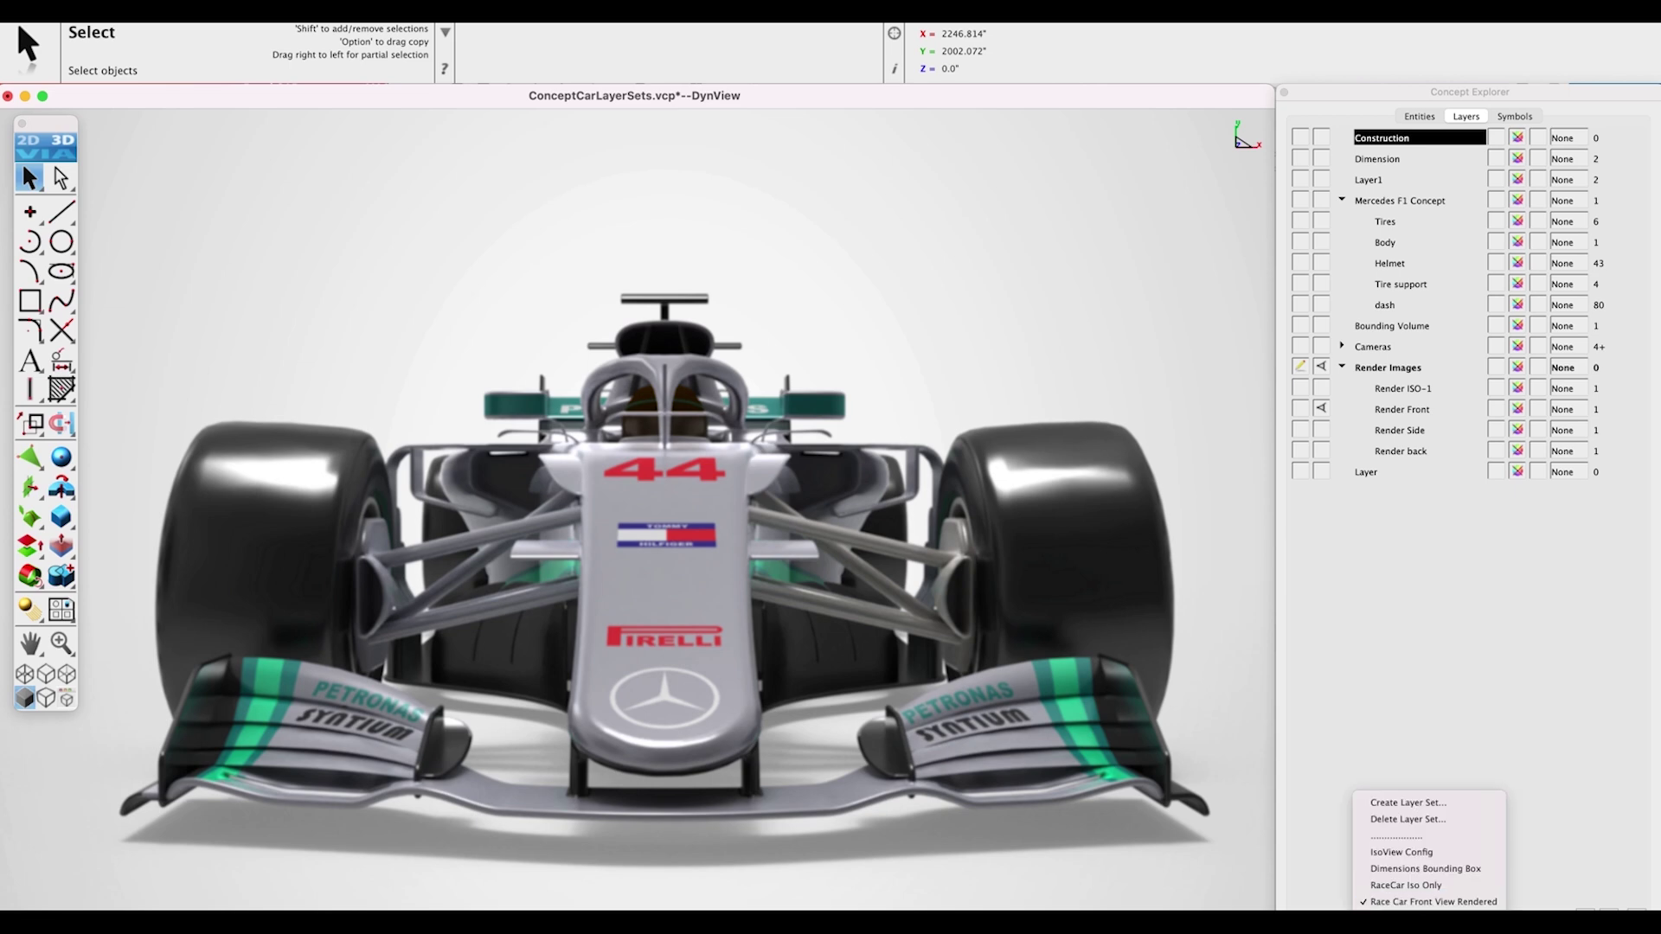
left_click(1427, 918)
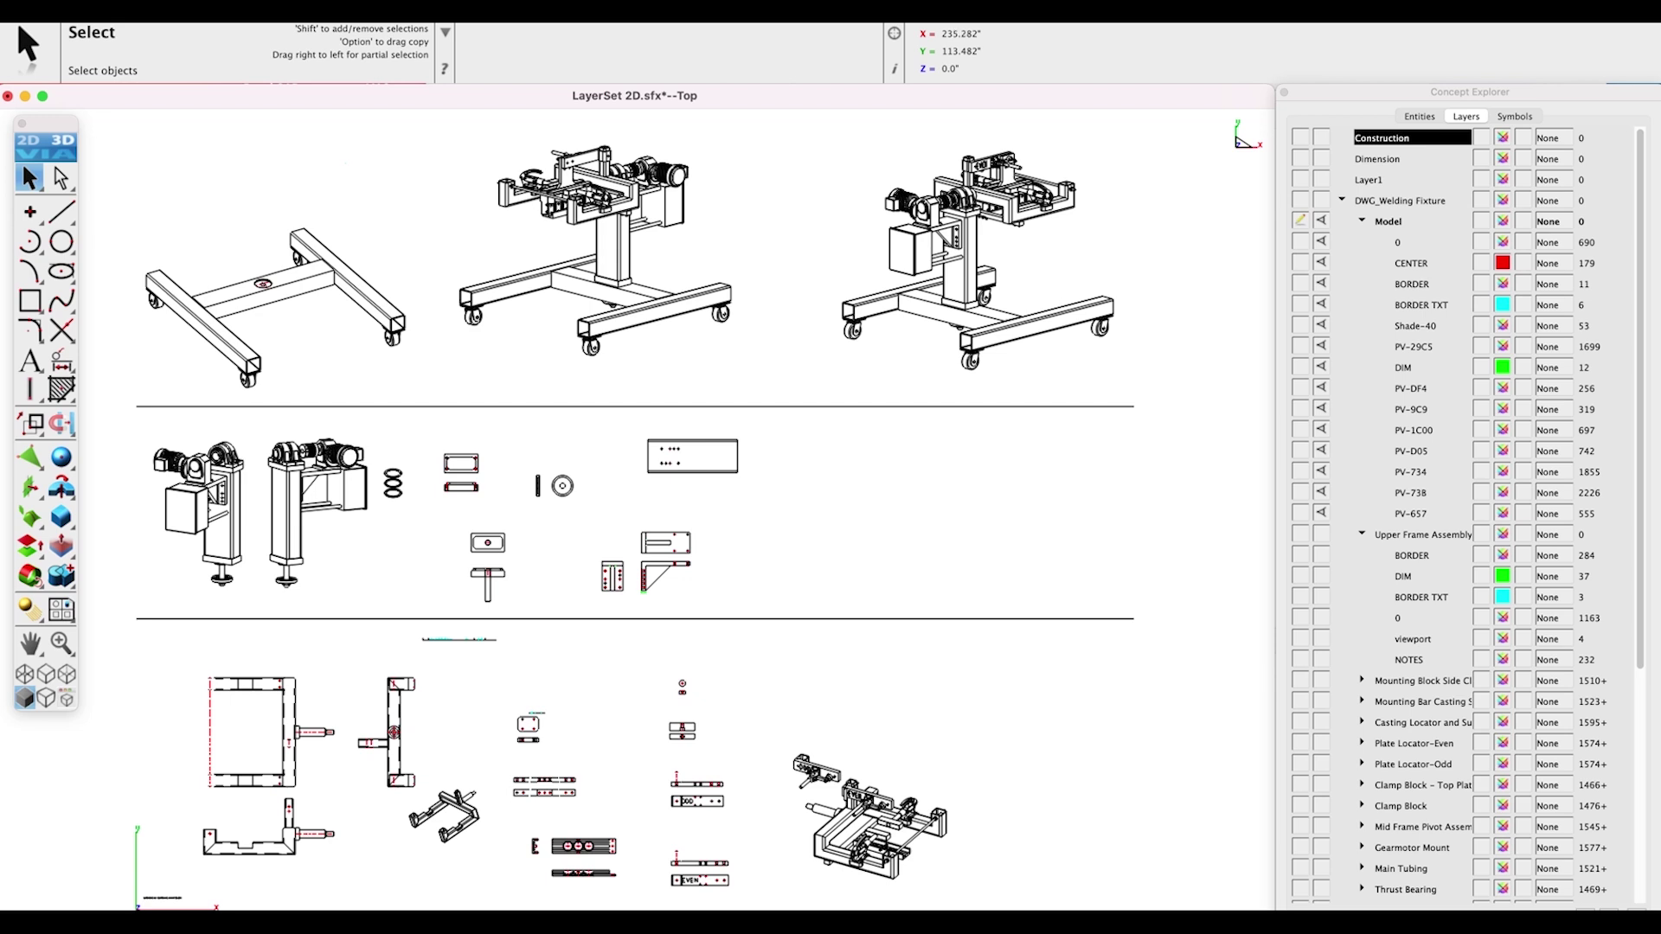
Recall the Model View and Rear View Draw View layer sets in the LayerSet 2D welding fixture drawing.
left_click(1370, 907)
left_click(1392, 864)
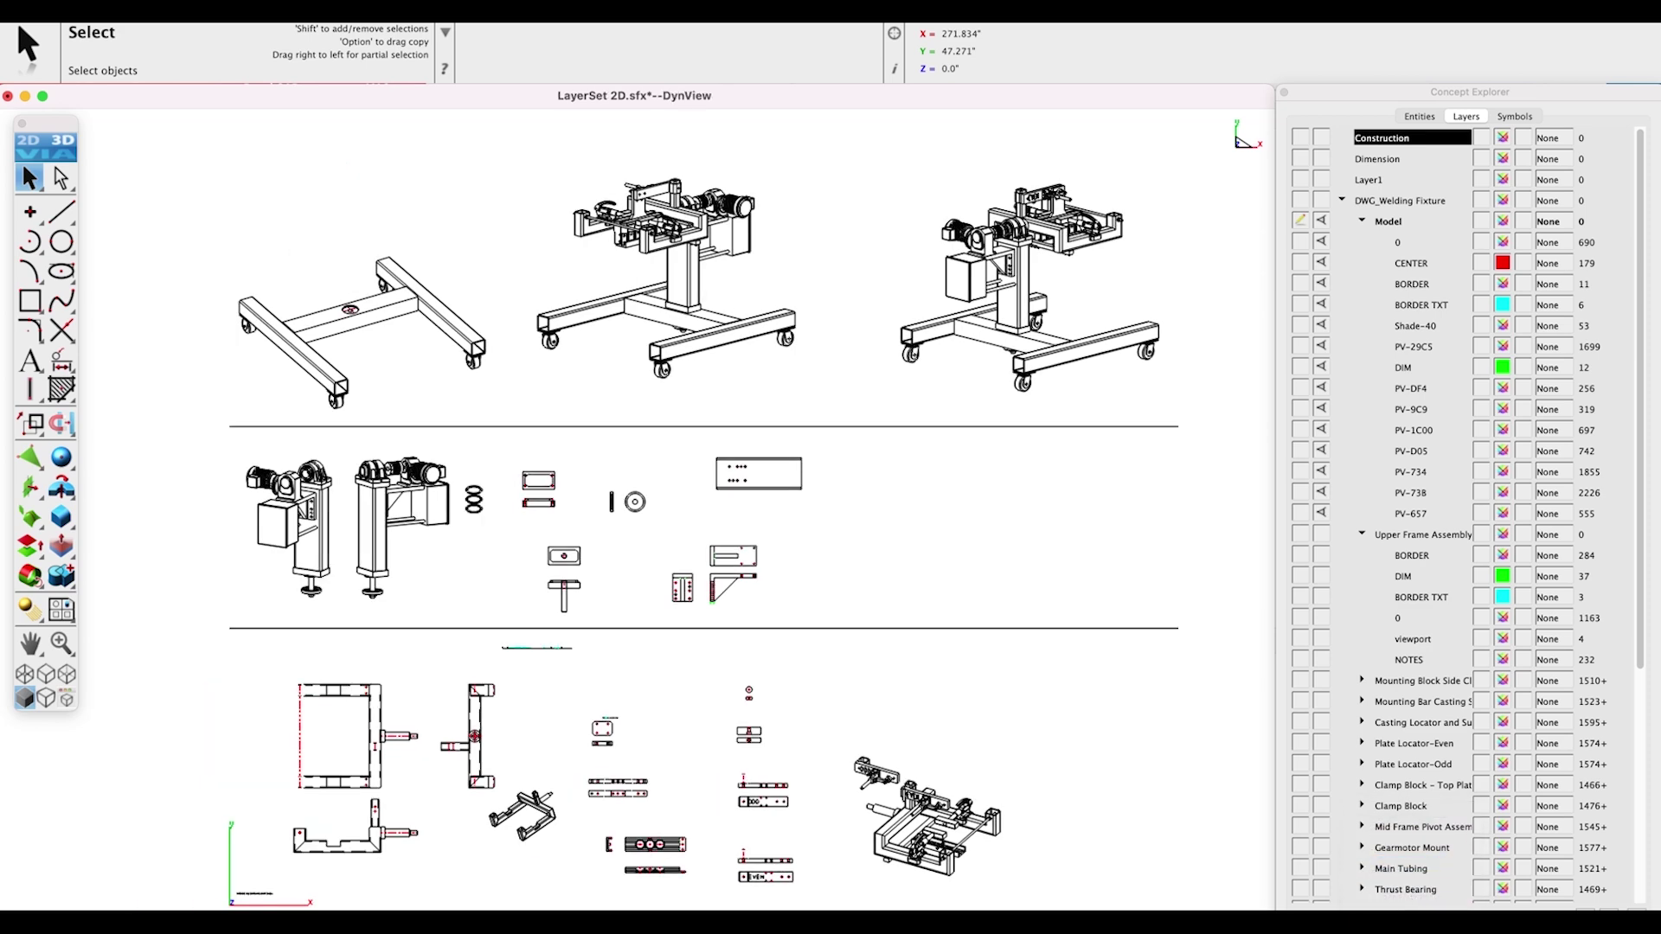
left_click(1400, 903)
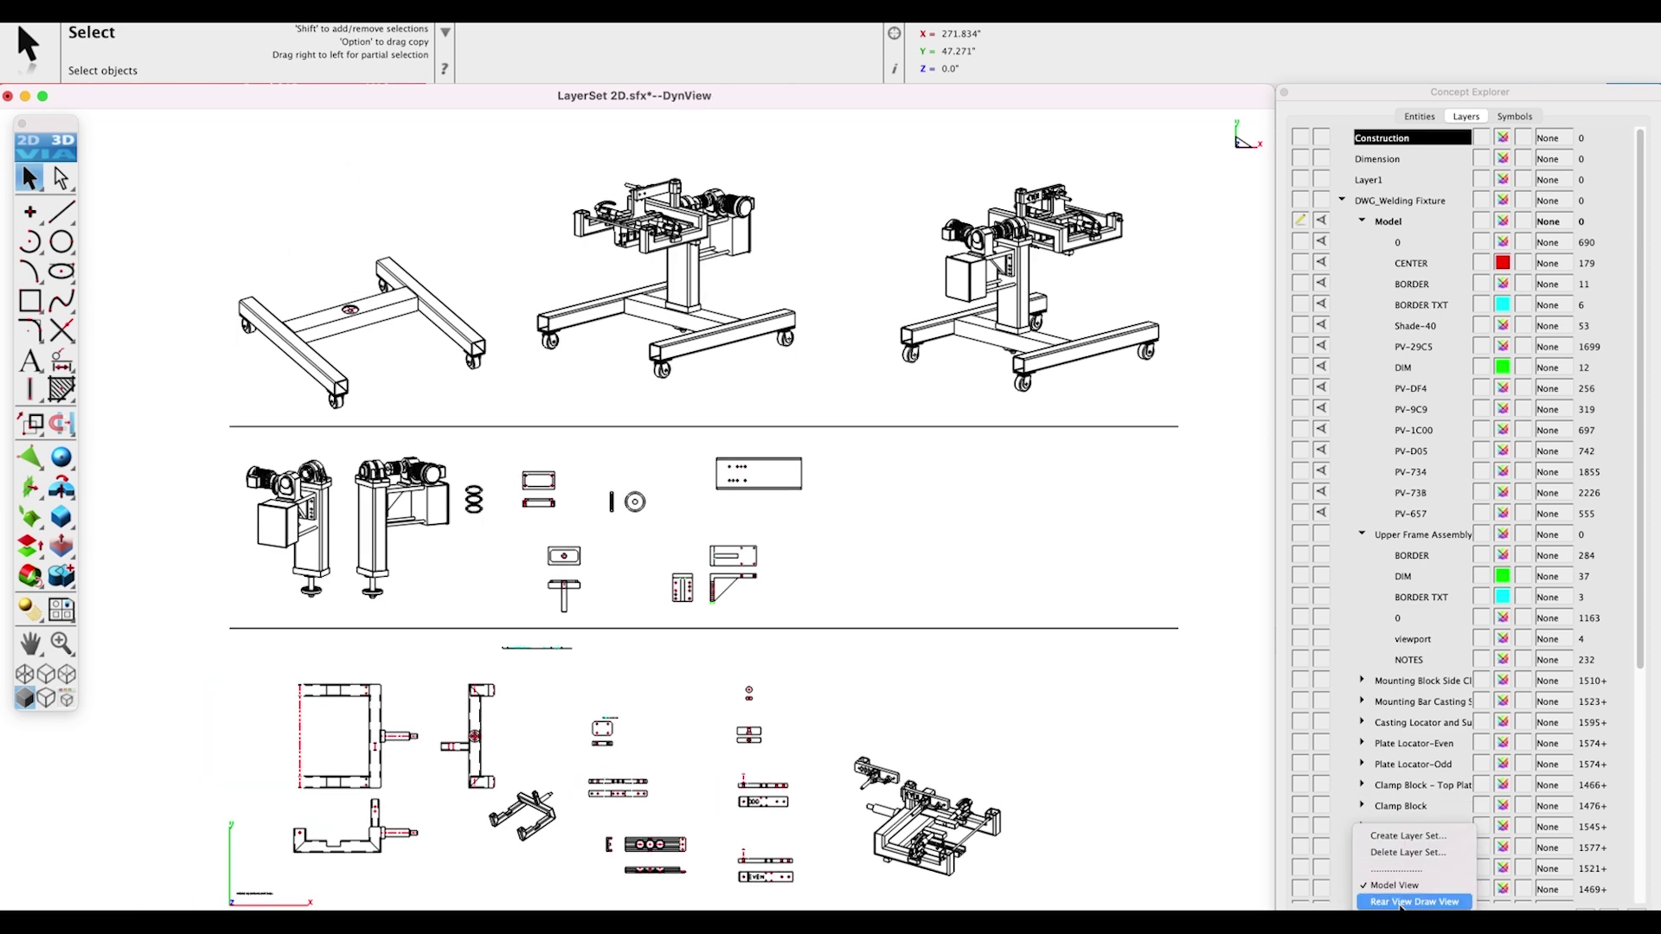
left_click(1400, 903)
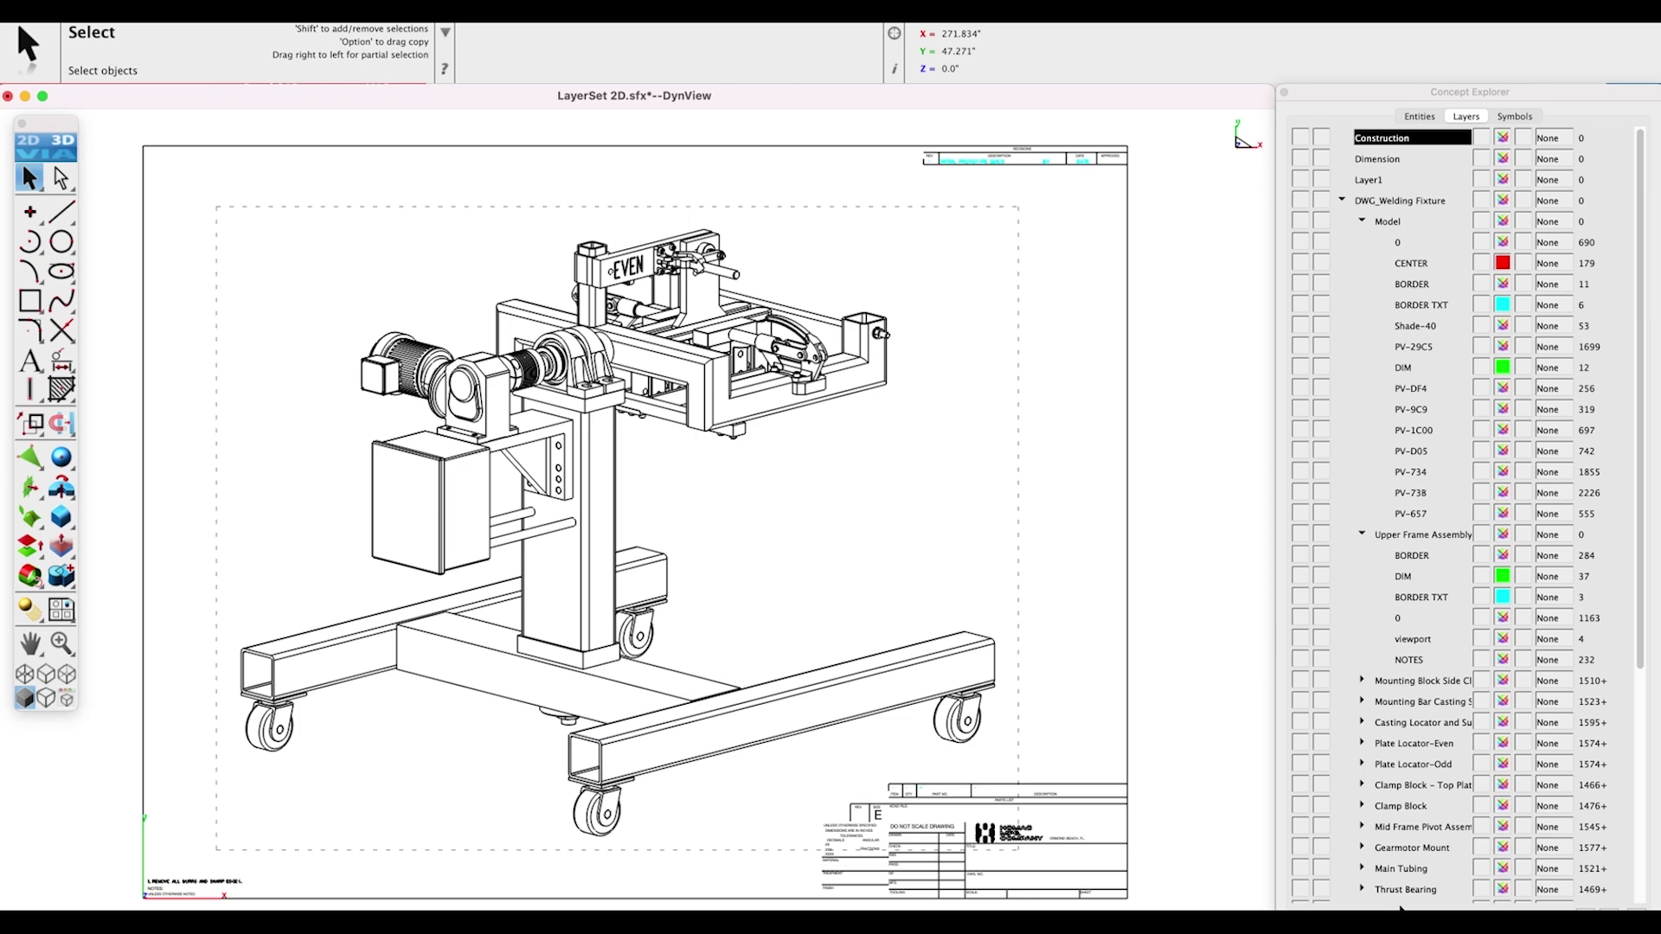
Recall the Model View layer set in the LayerSet 2D drawing.
left_click(1400, 907)
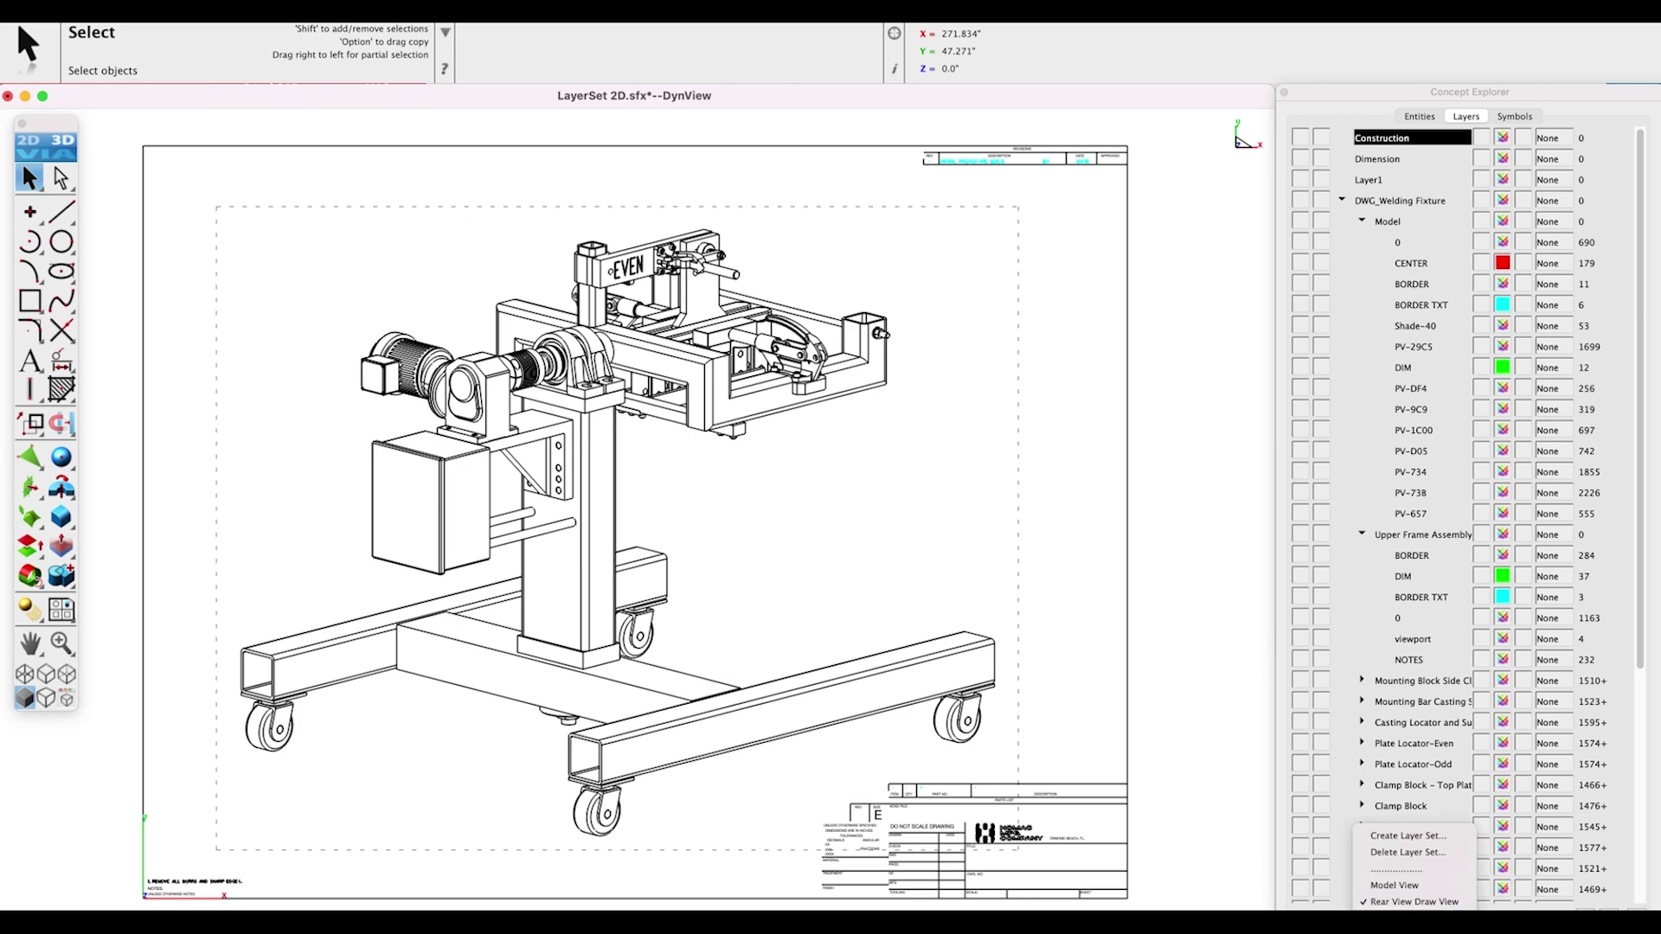
left_click(1394, 885)
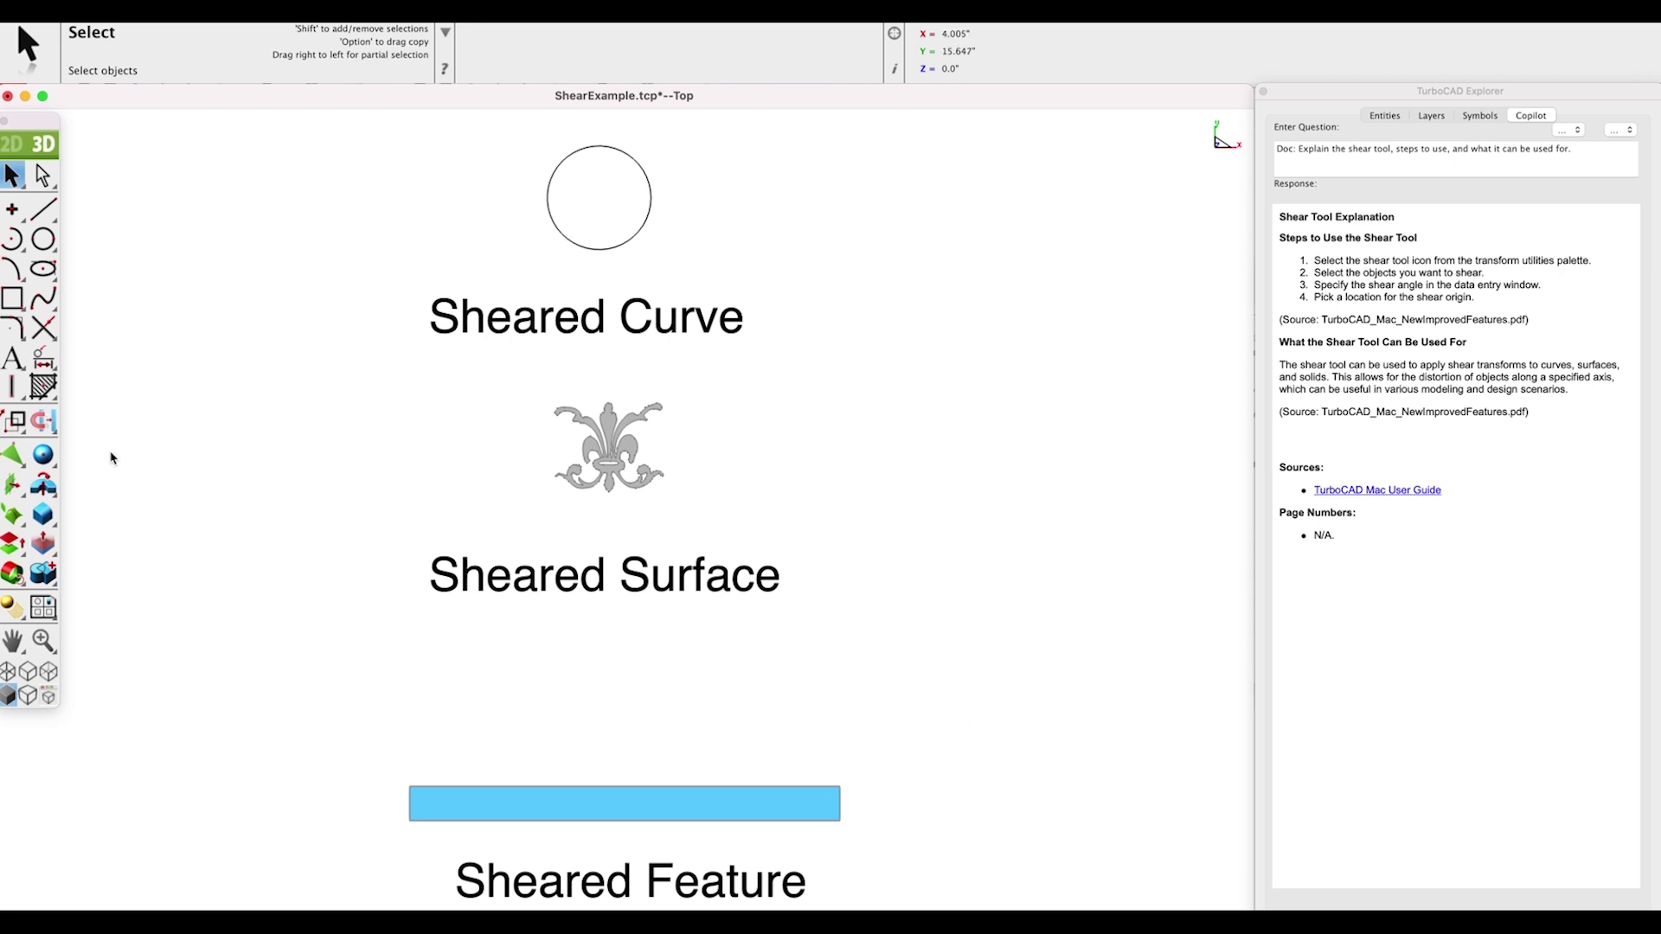
Shear the circle and the ornamental surface by 30° in the XY plane, placing each shear origin at the object's center.
left_click_drag(49, 430, 992, 190)
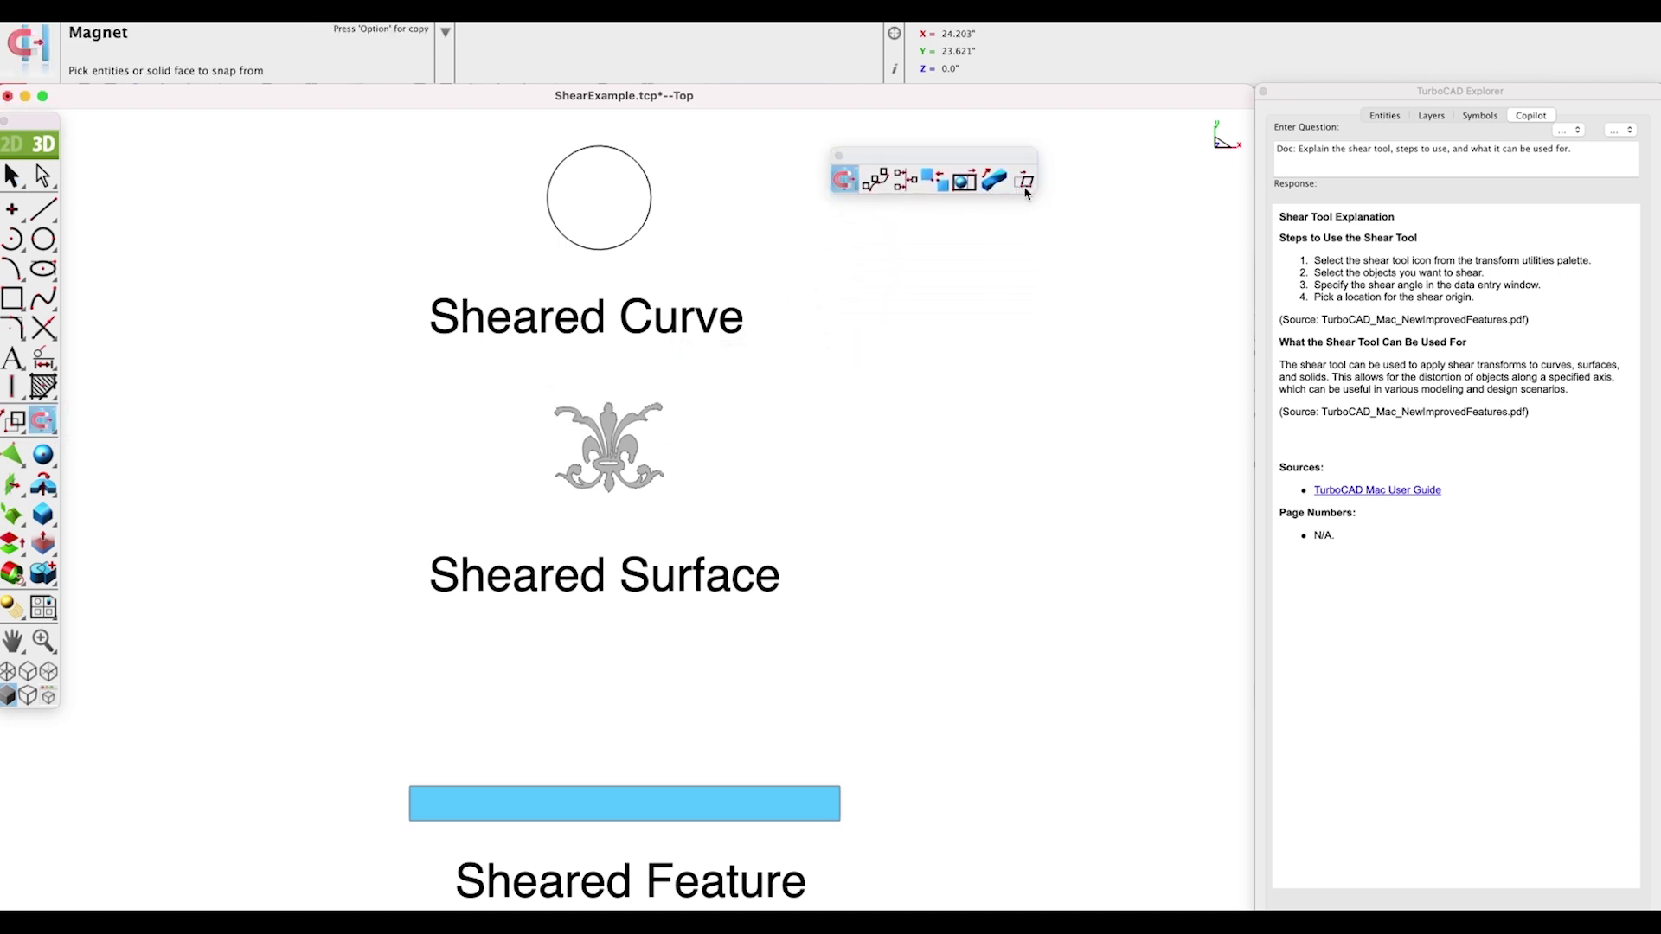
left_click(1026, 189)
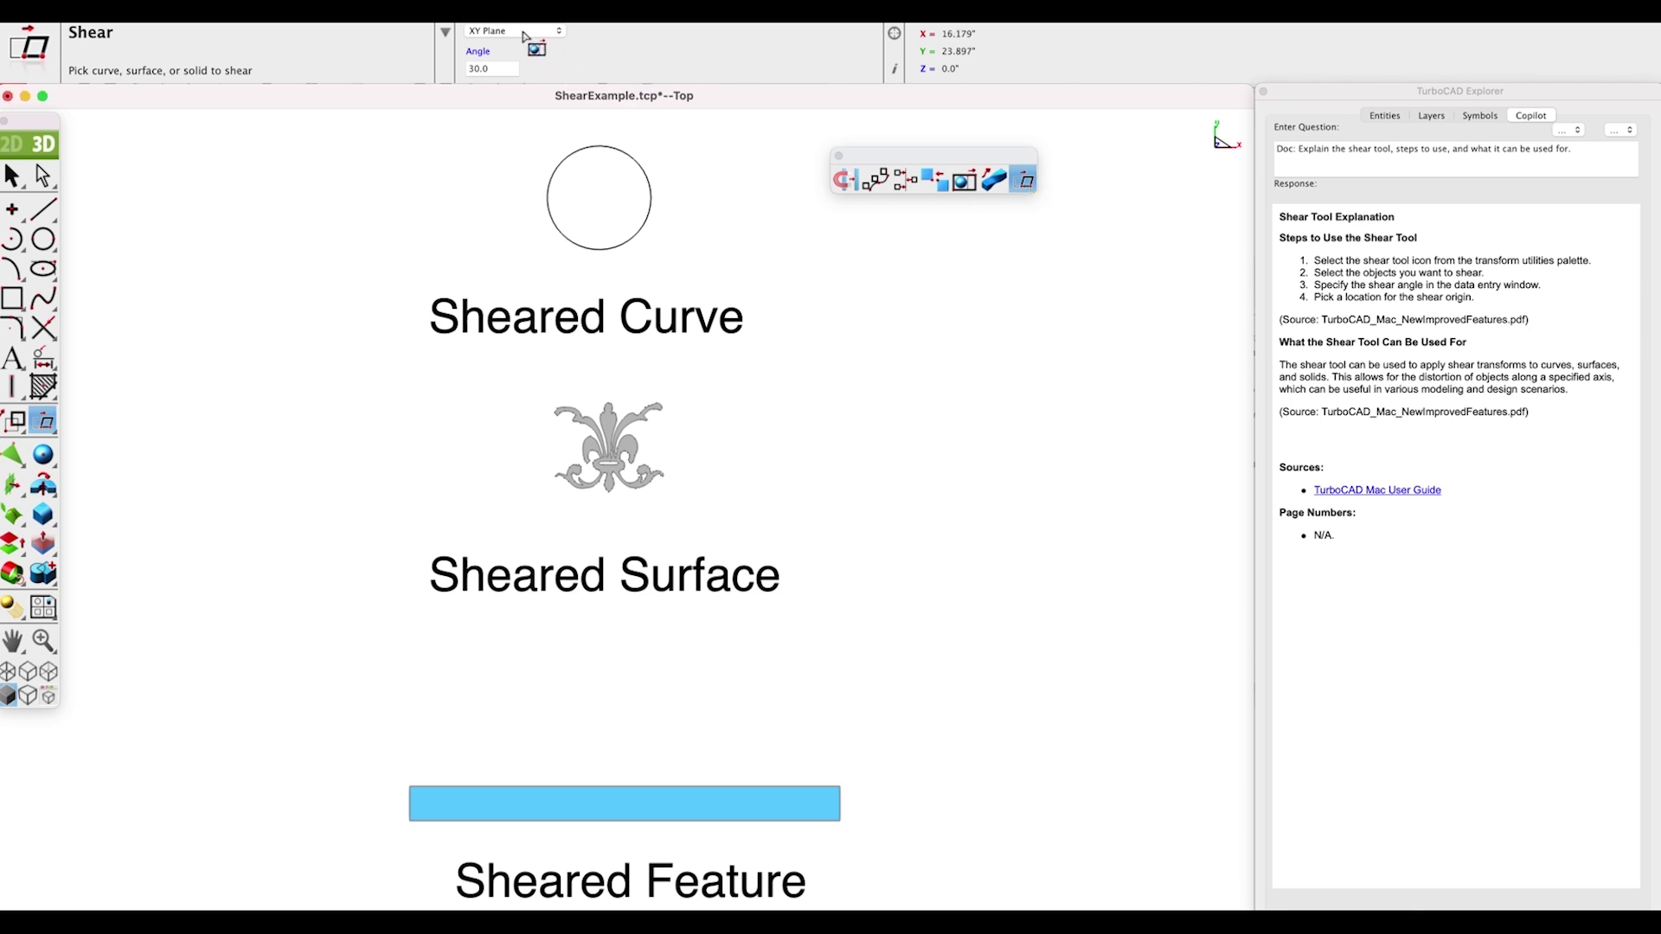
left_click(524, 33)
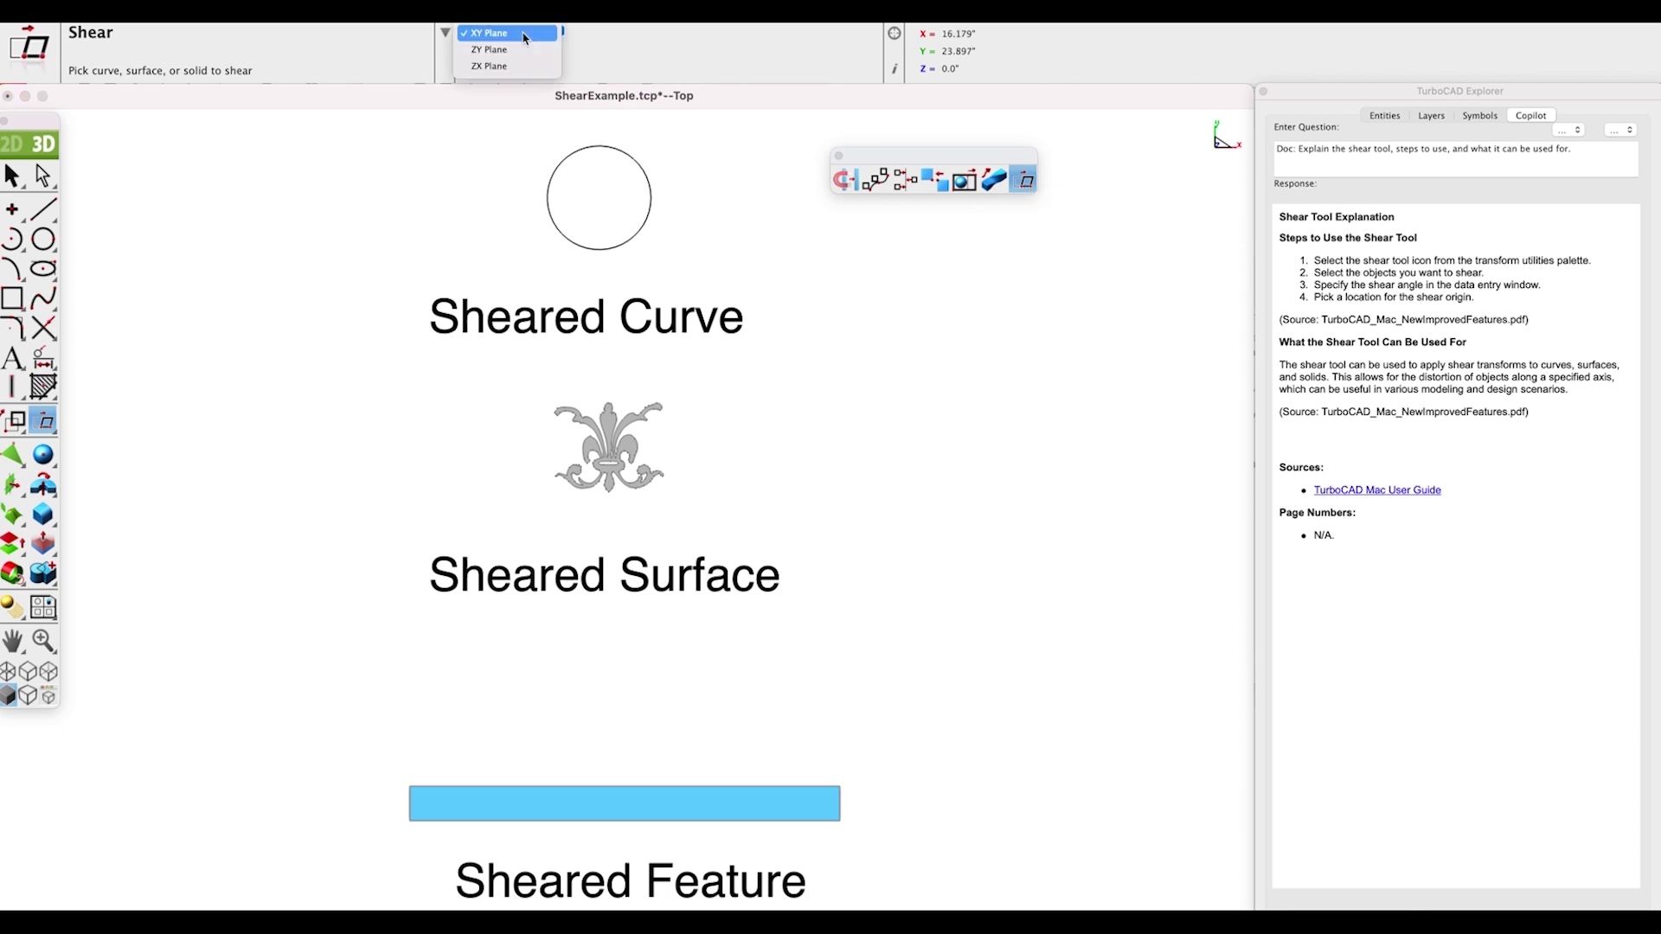
left_click(524, 34)
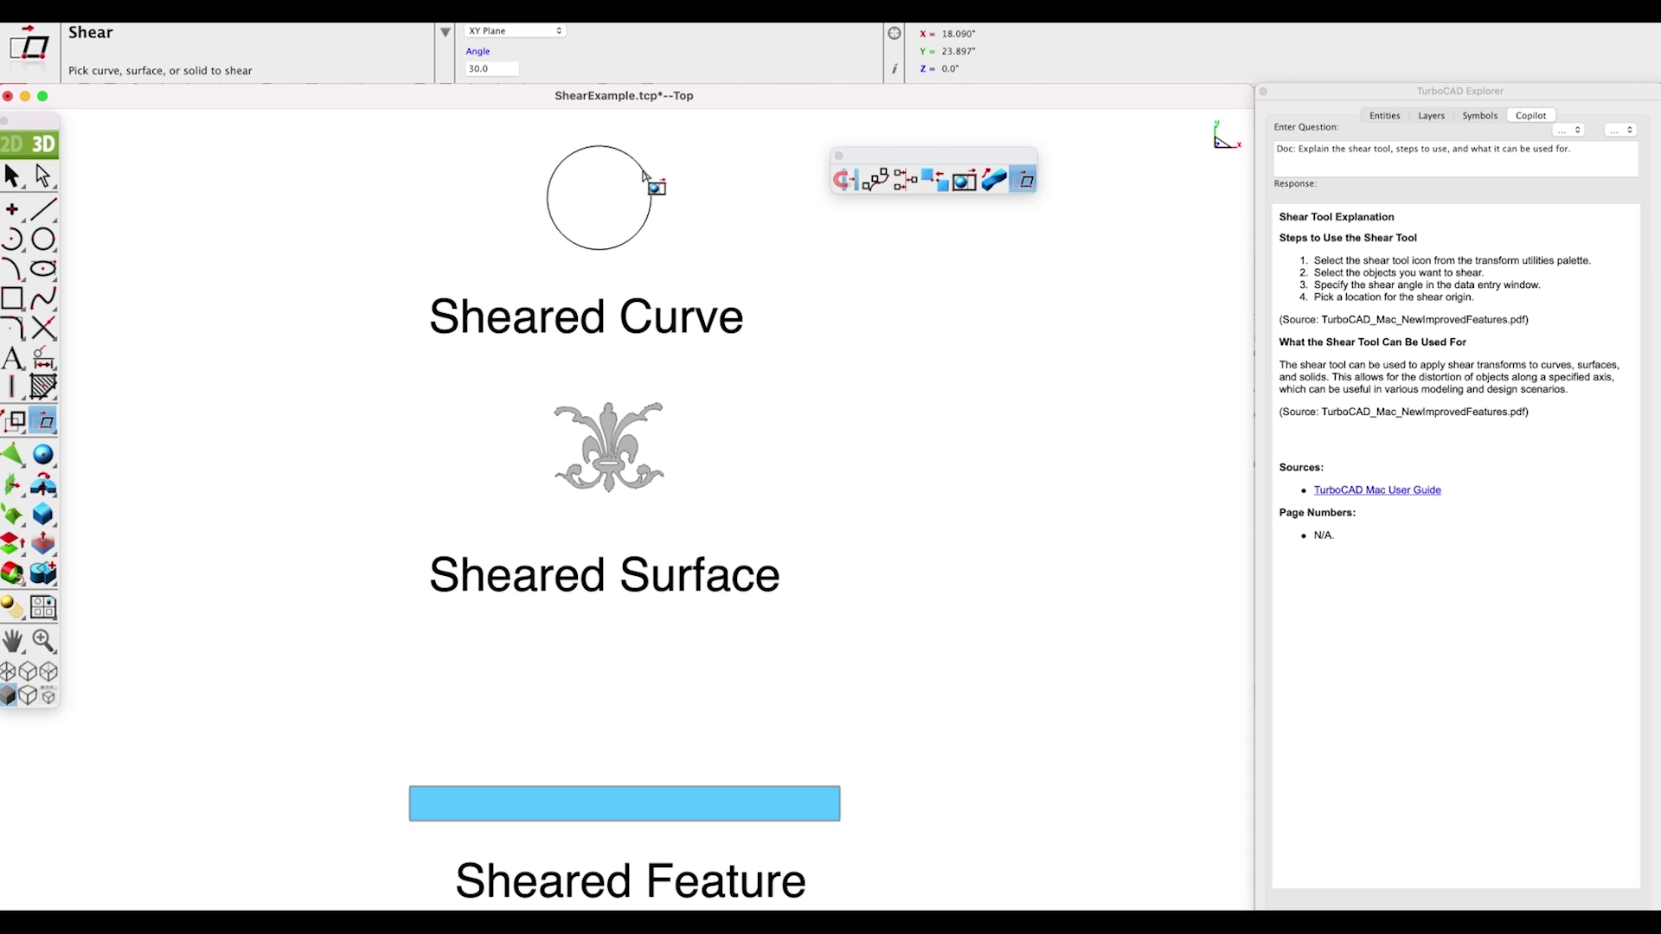
left_click(658, 186)
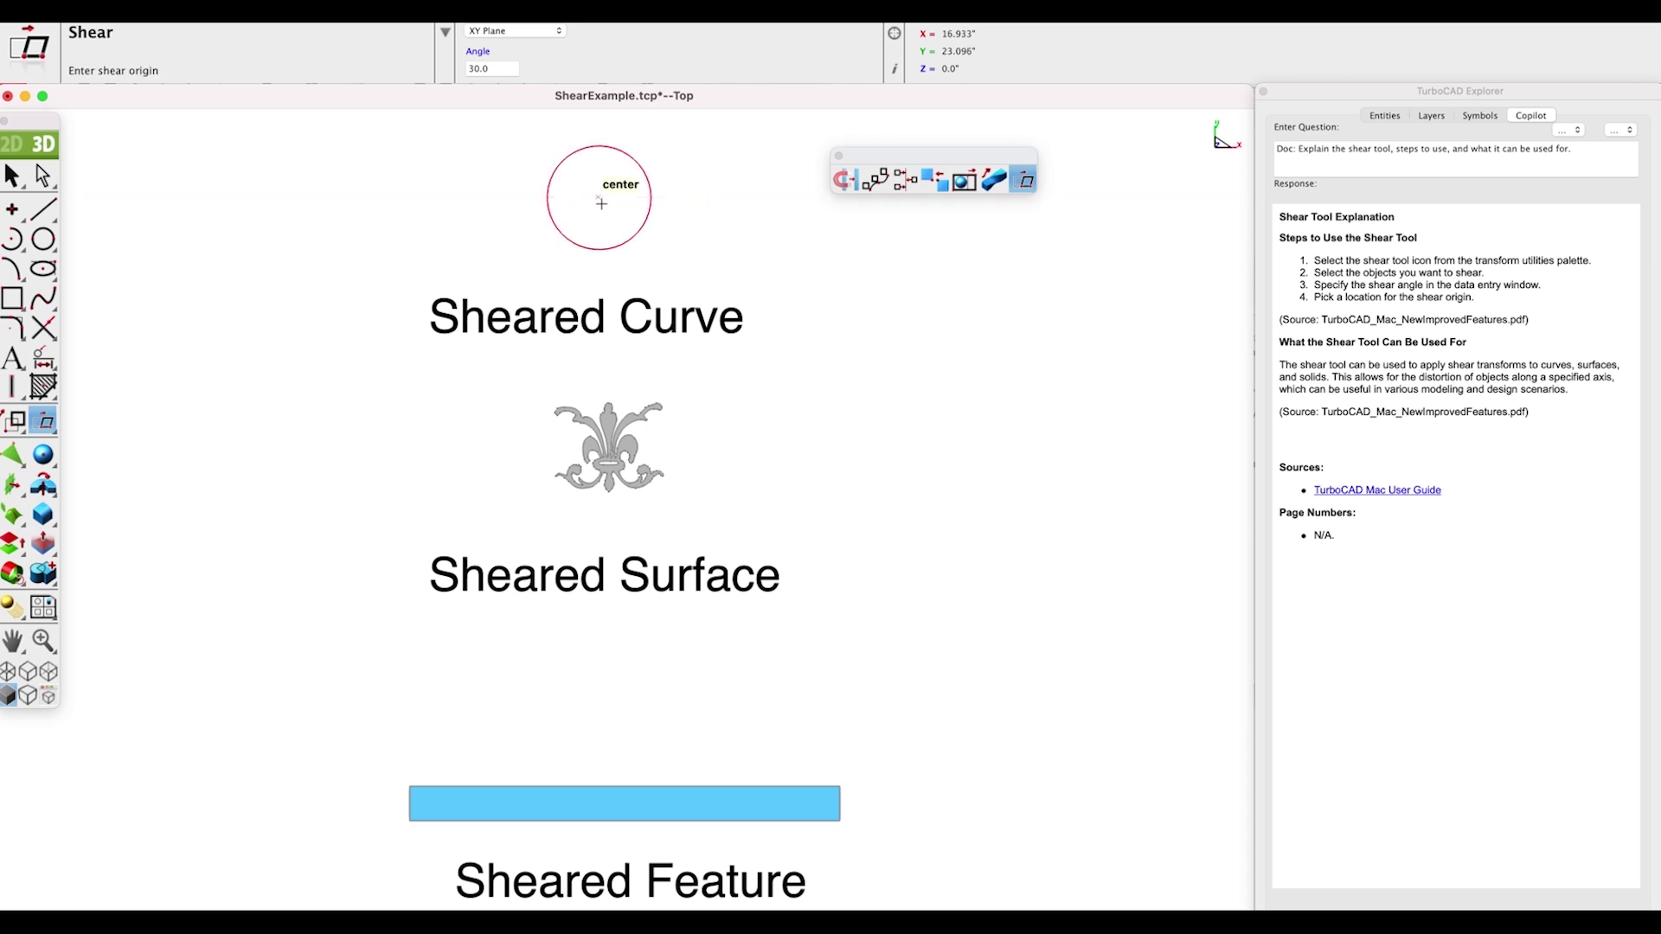
left_click(603, 204)
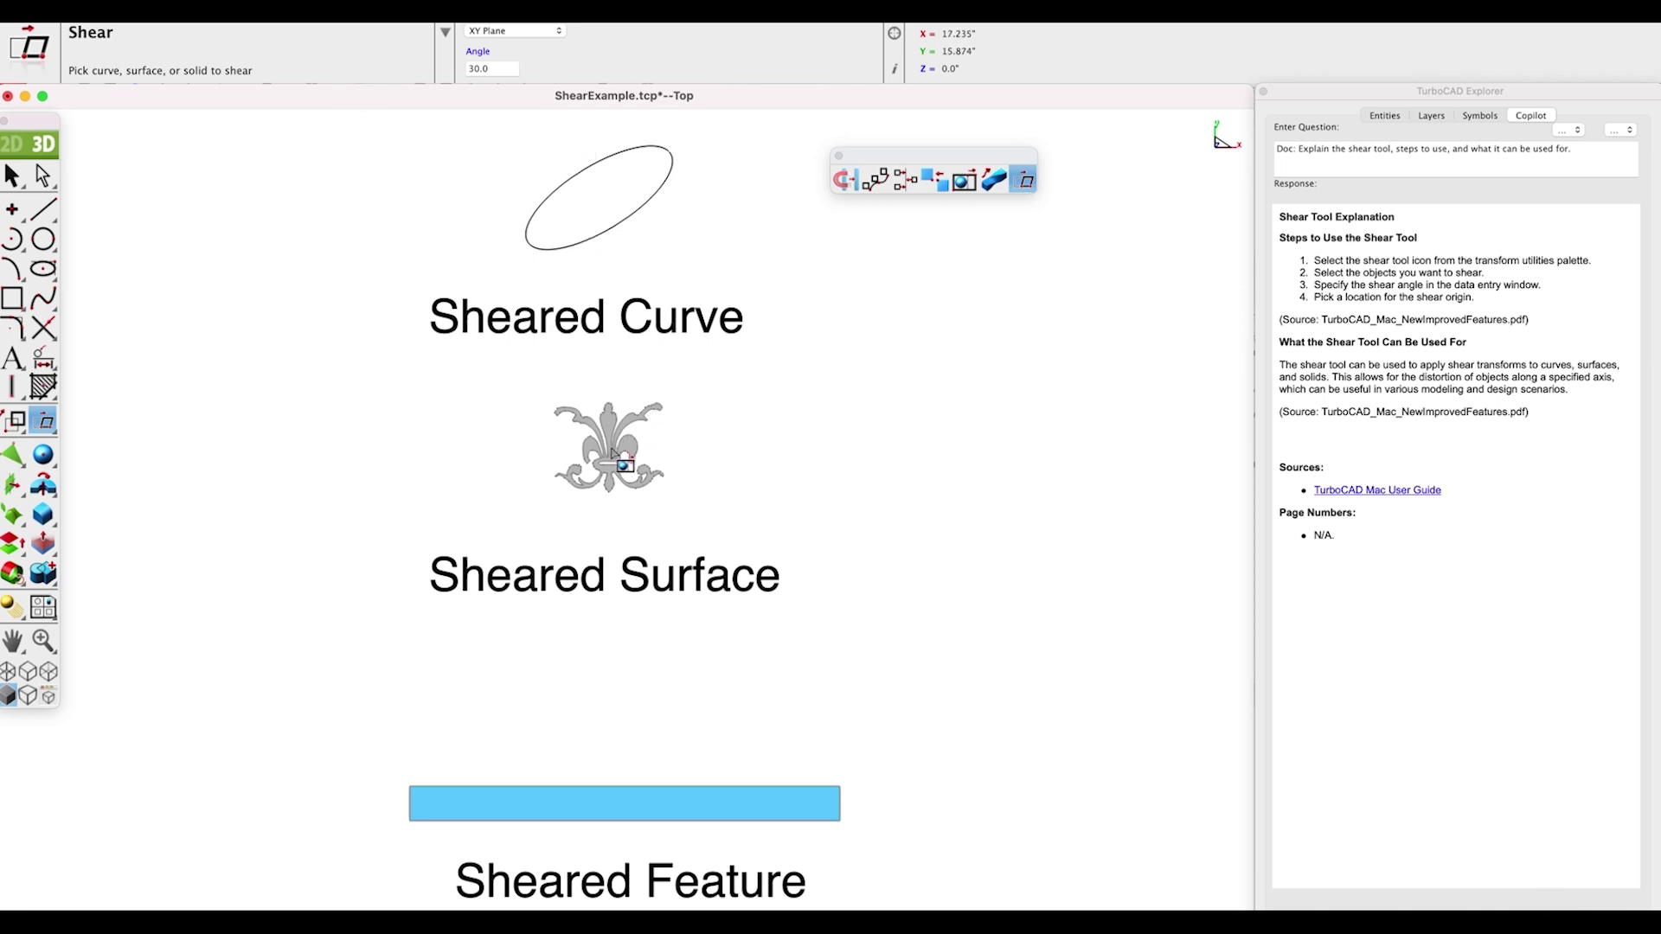
left_click(611, 450)
left_click(615, 451)
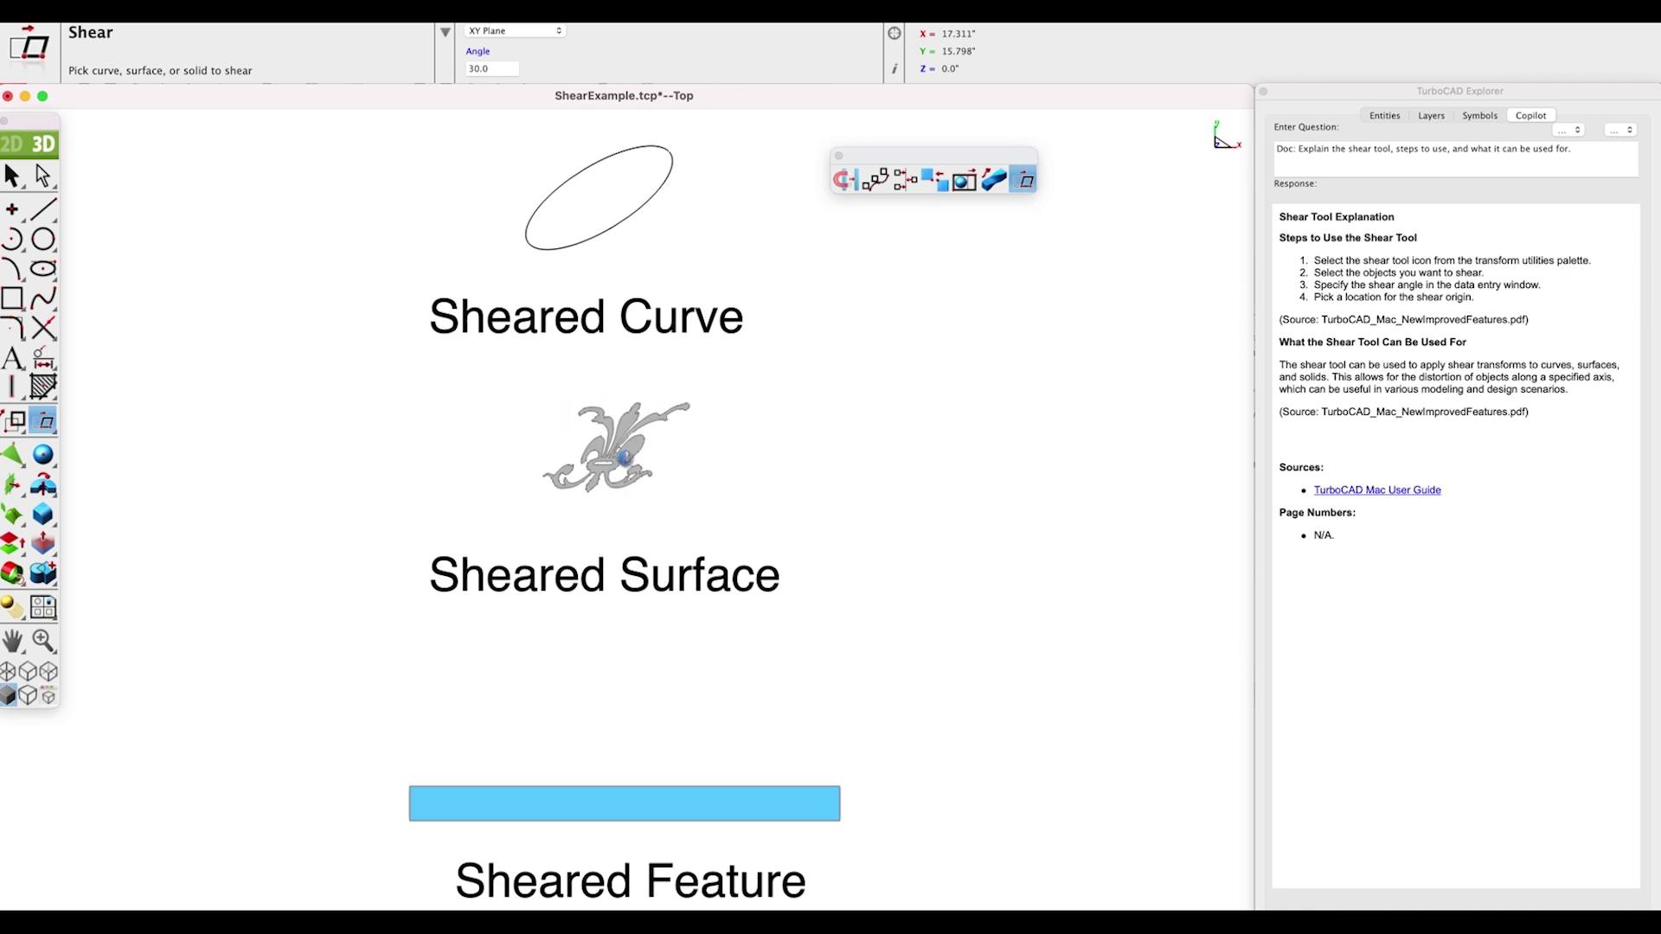
Show the isometric view and pick the rectangular tube solid for a 30° shear in the XY plane.
scroll(624, 658, "up", 2)
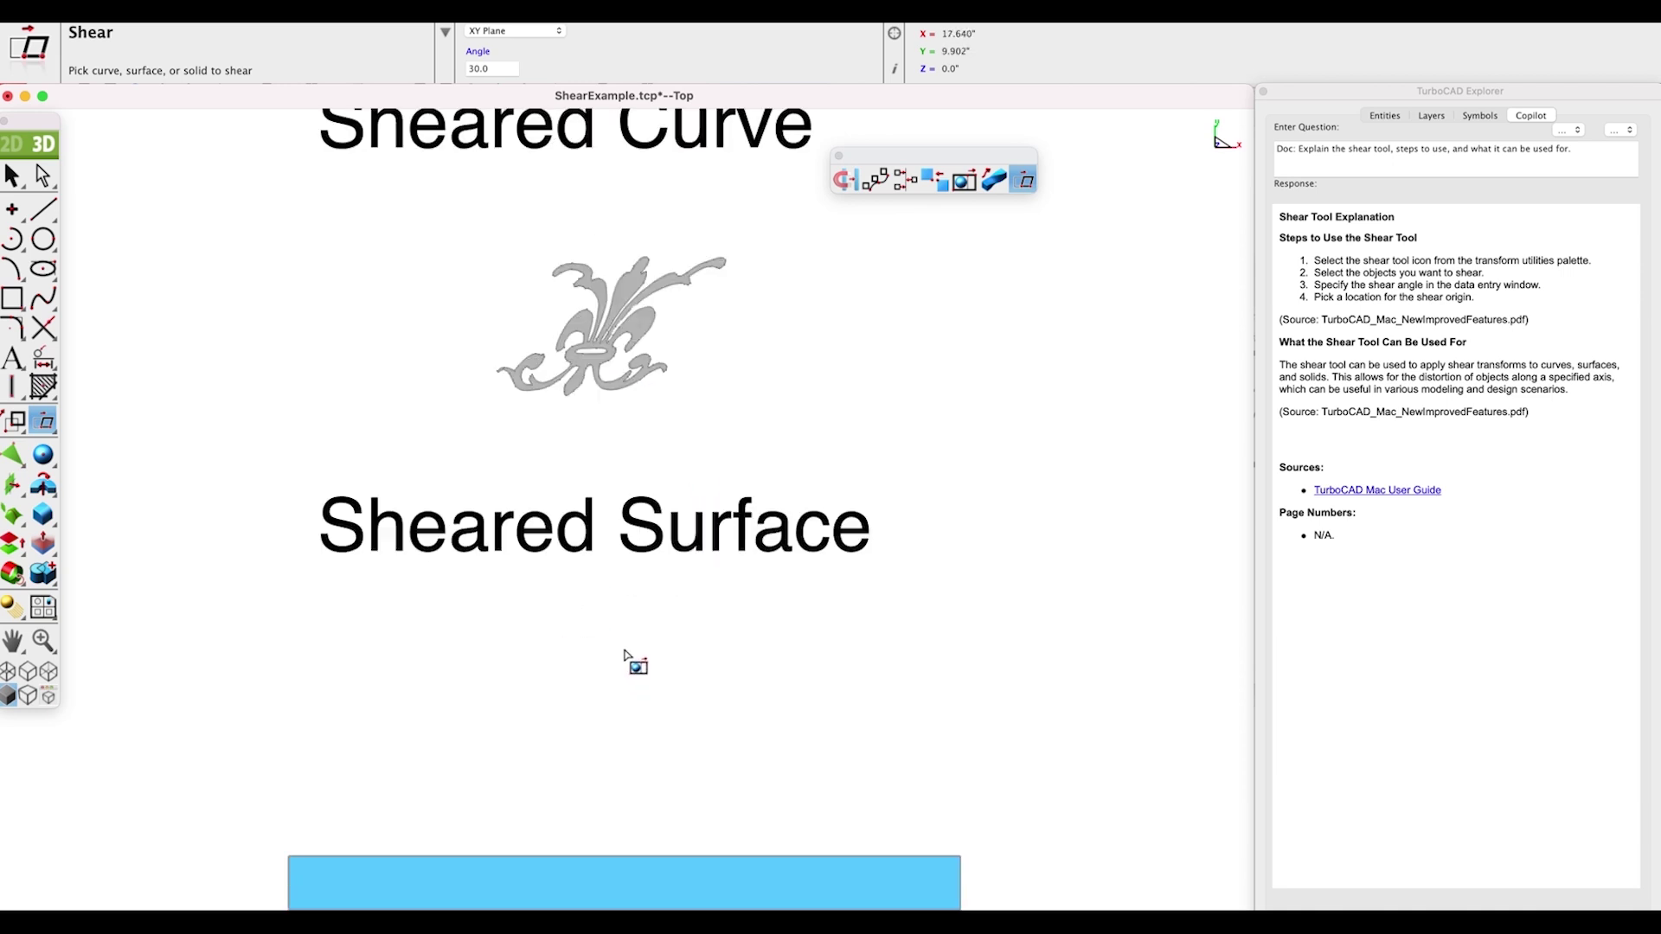
key("super+f")
key("super+i")
left_click(535, 675)
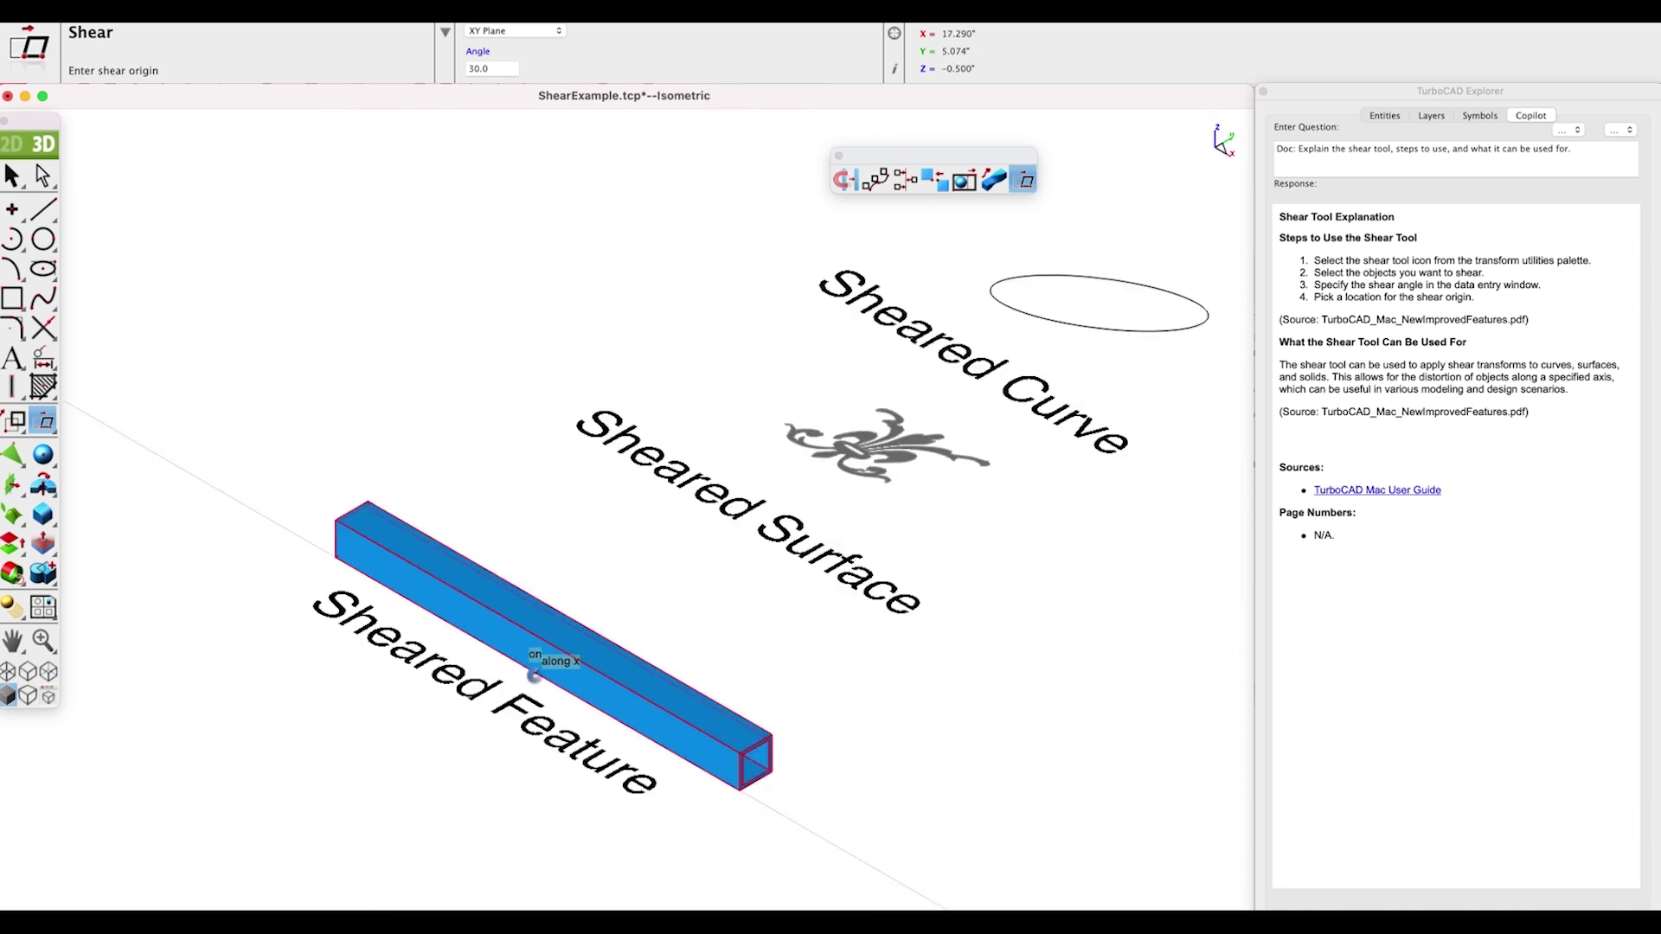
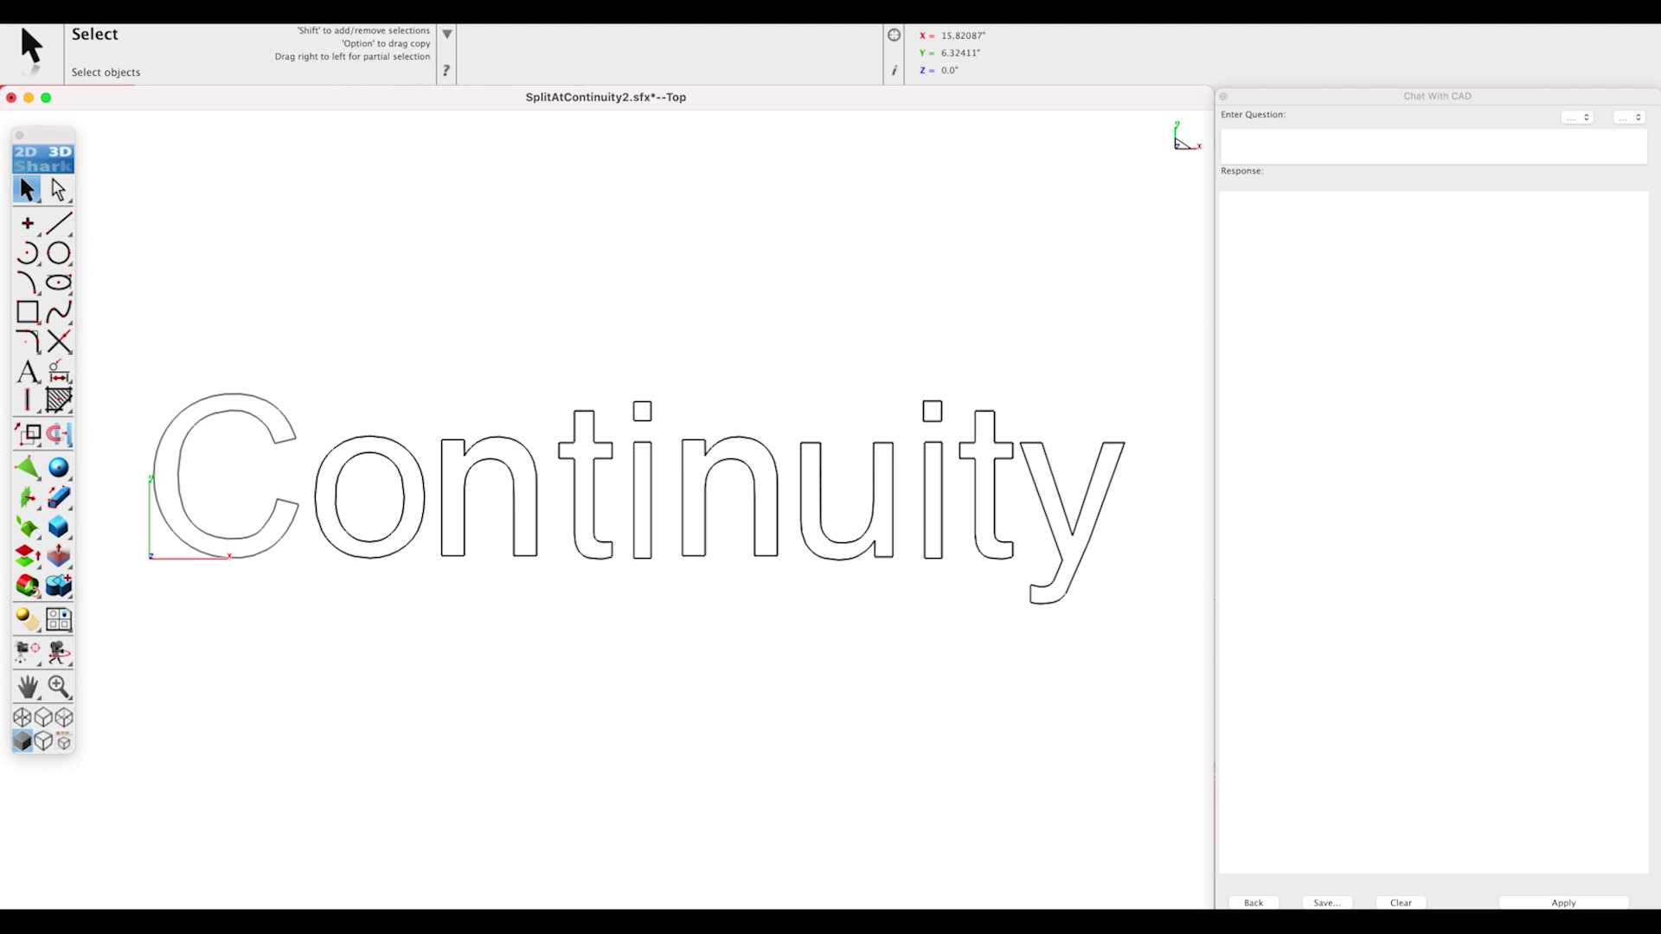
Run Check Object on the letter C outline in the SplitAtContinuity2 drawing to examine the curve's continuity.
left_click(273, 410)
left_click(445, 12)
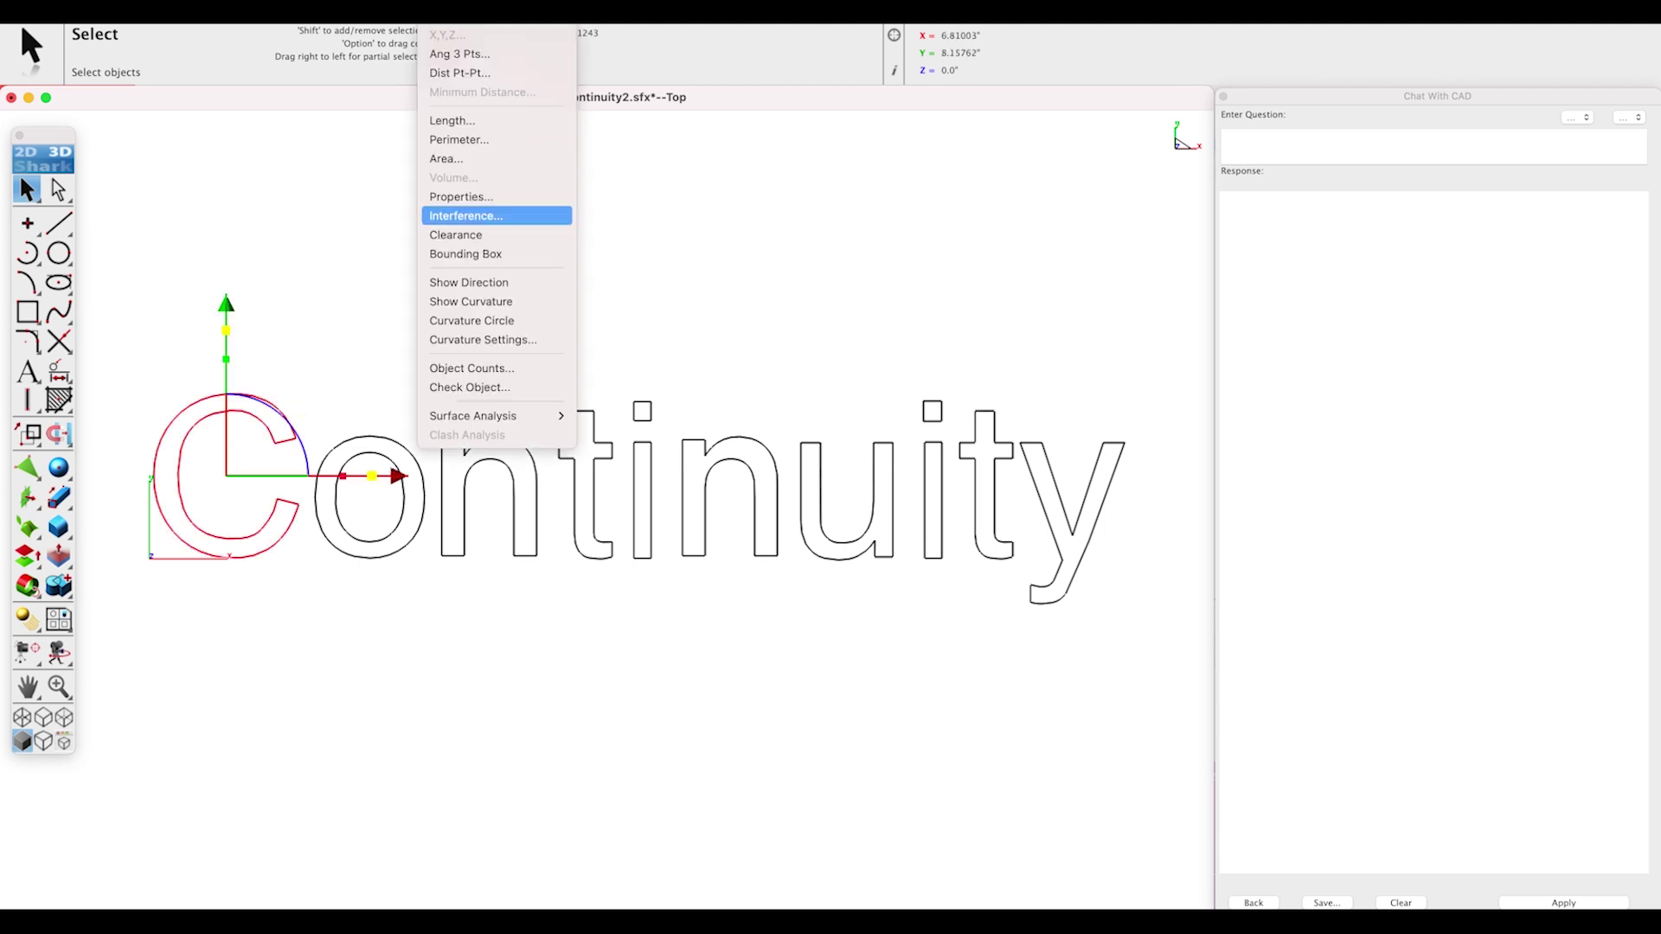
left_click(470, 387)
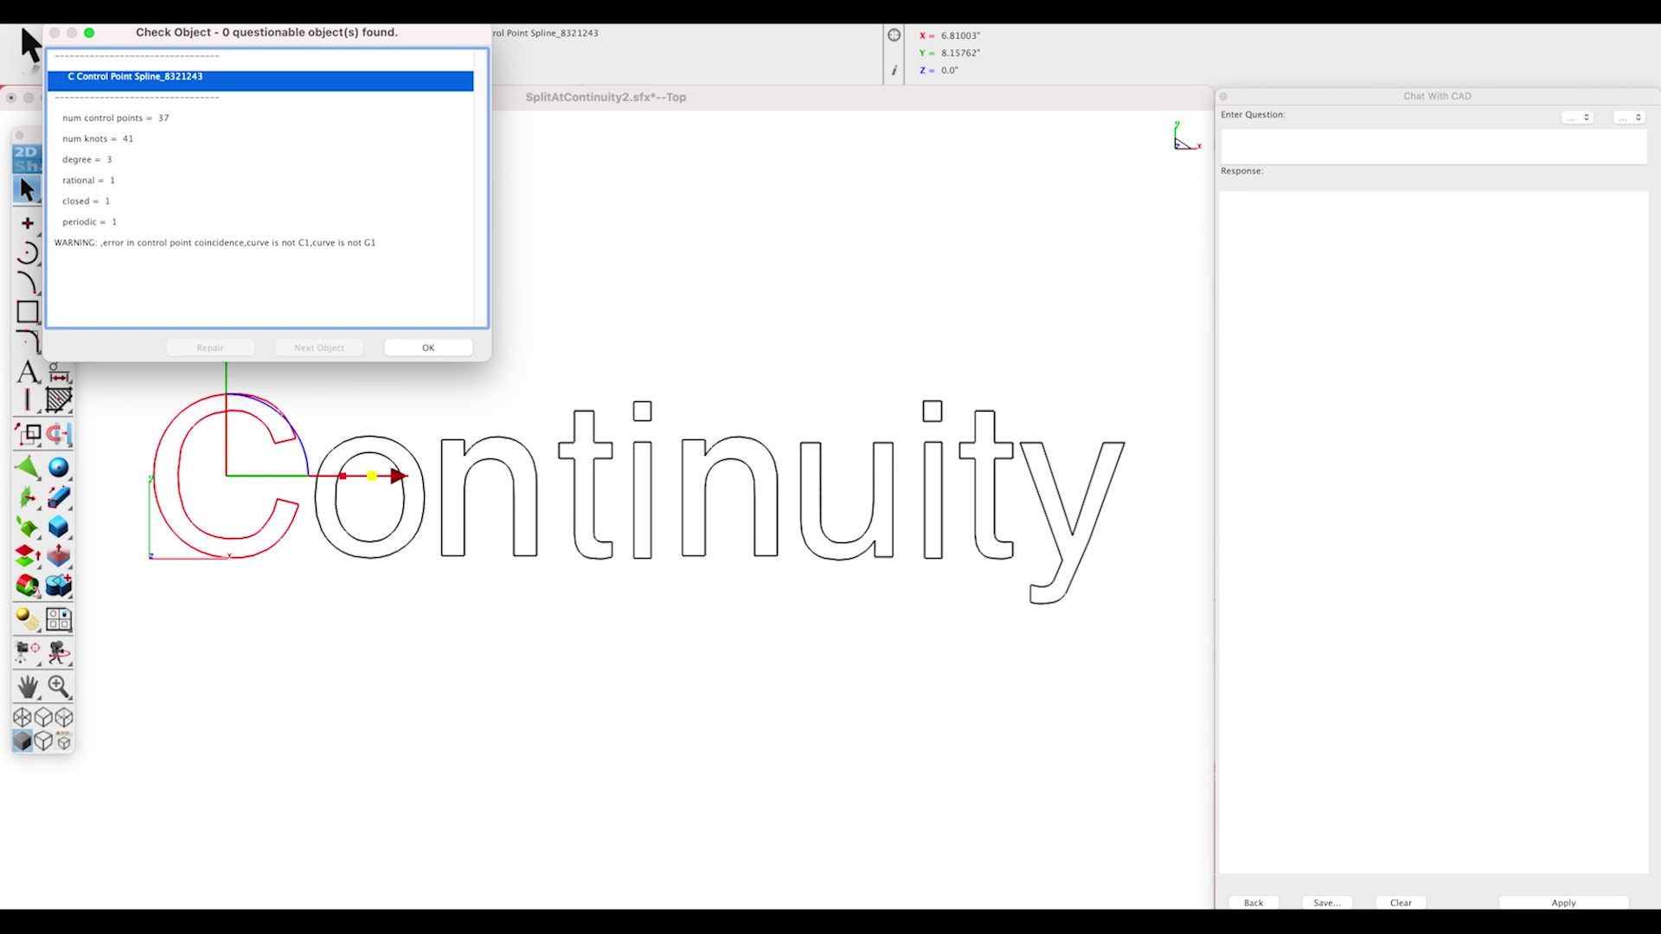
key("Return")
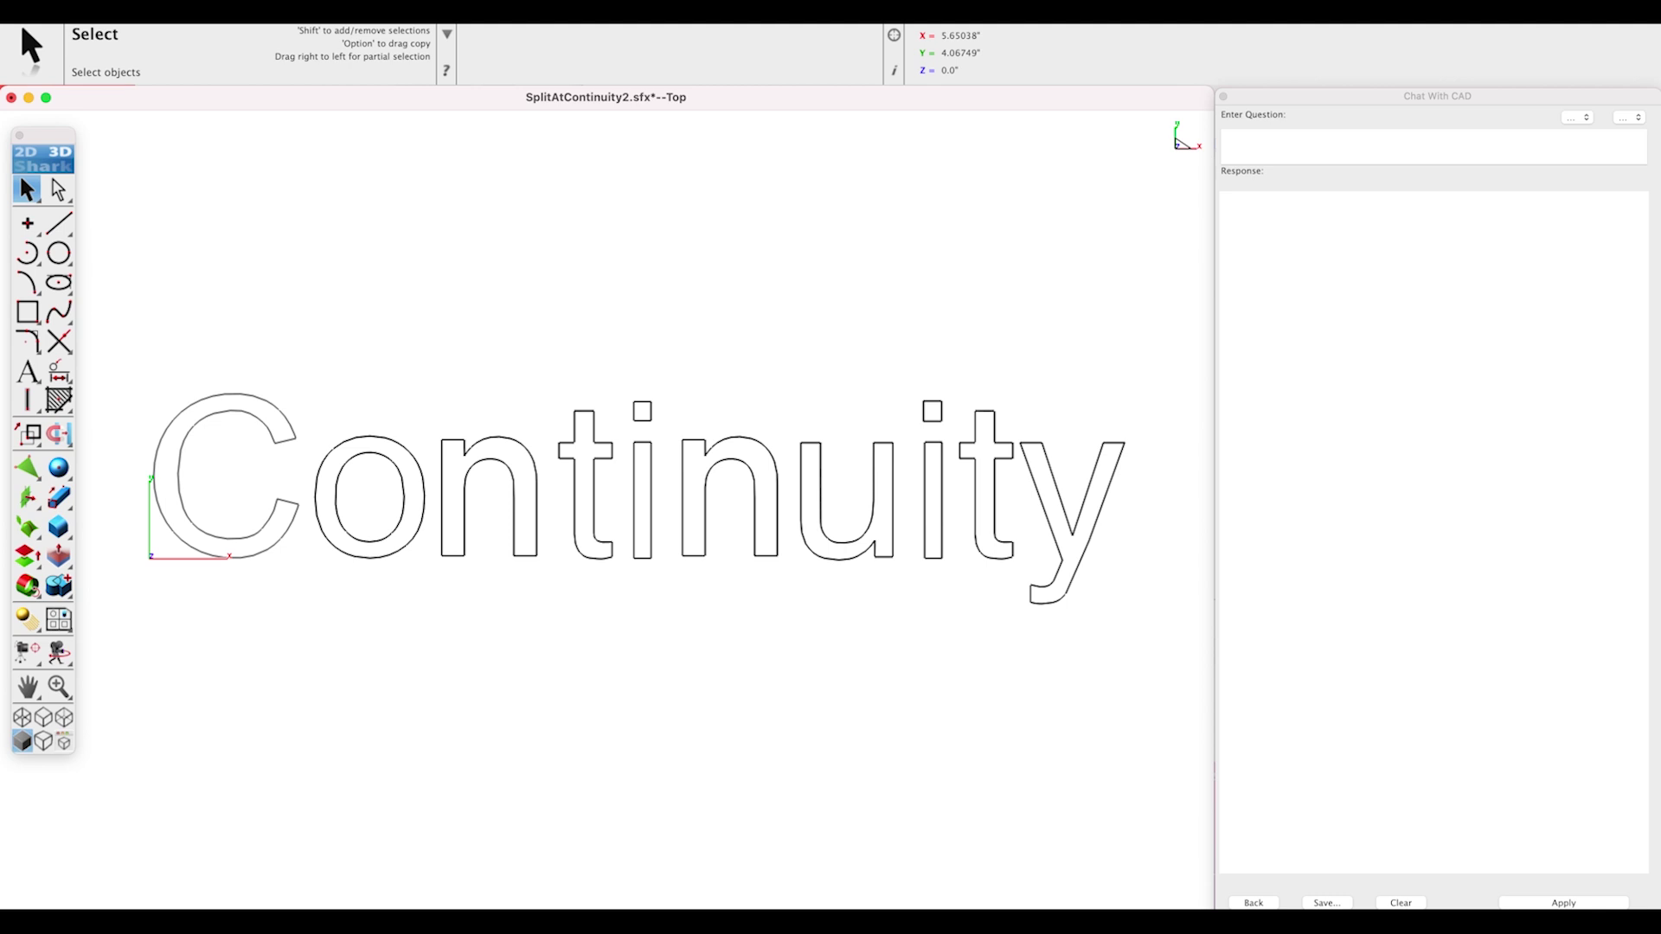
In isometric view, extrude the letter outlines of the word Continuity into solids along Z with a distance of 2.
key("super+i")
middle_click_drag(620, 451, 719, 569)
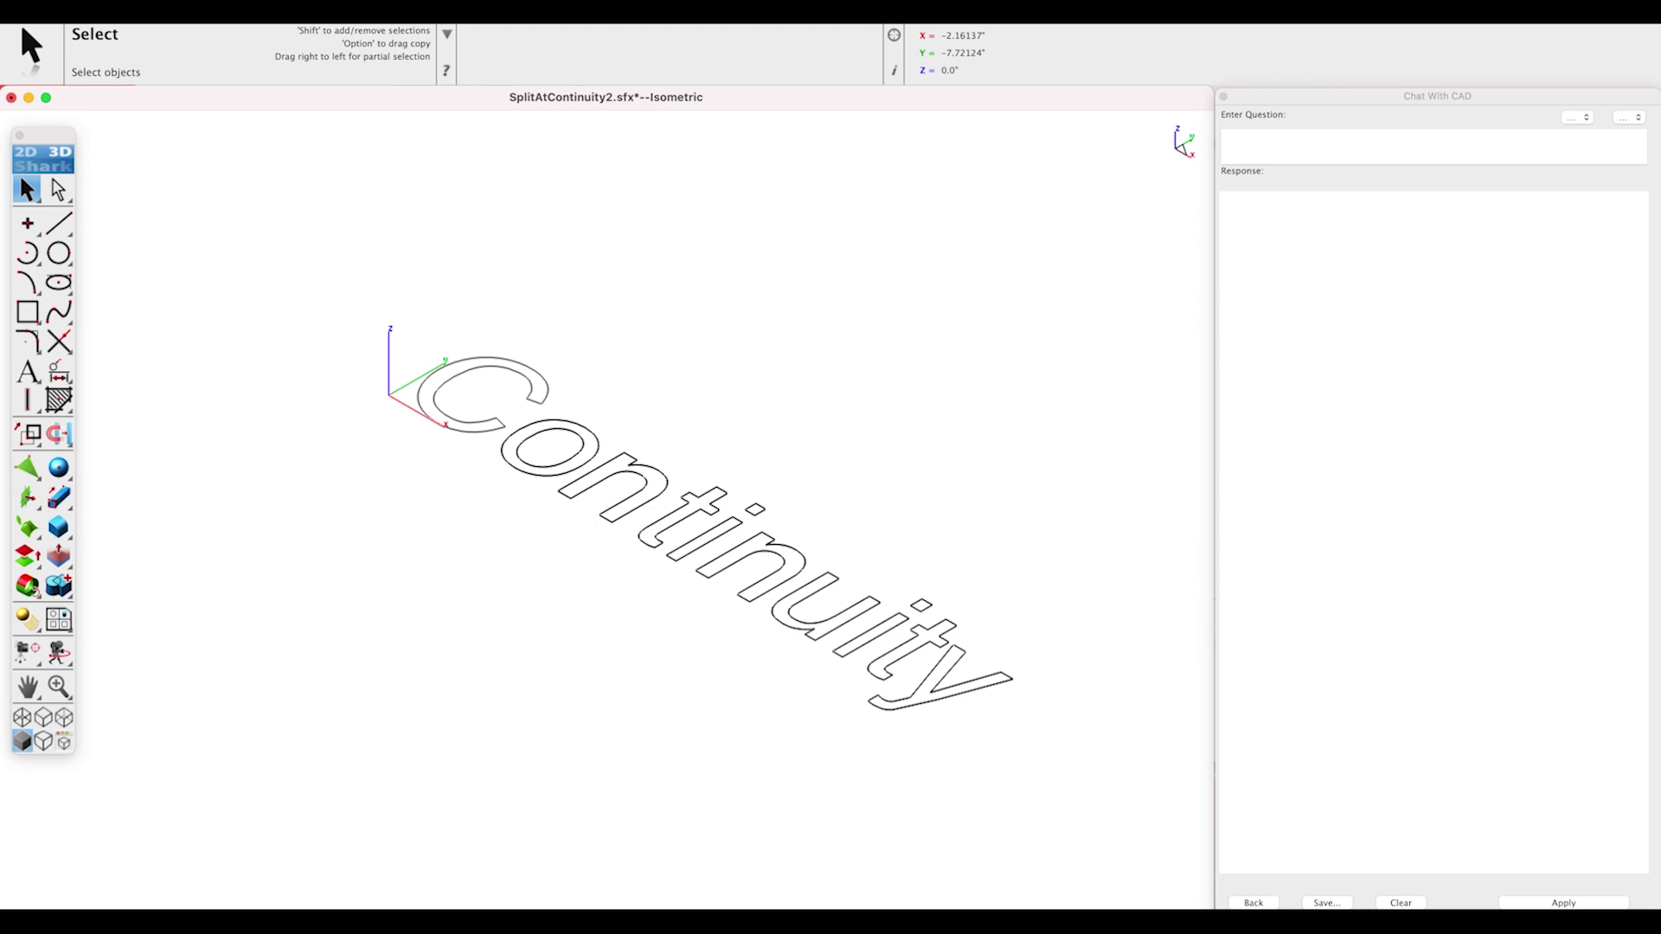
left_click(58, 497)
left_click_drag(293, 270, 1116, 854)
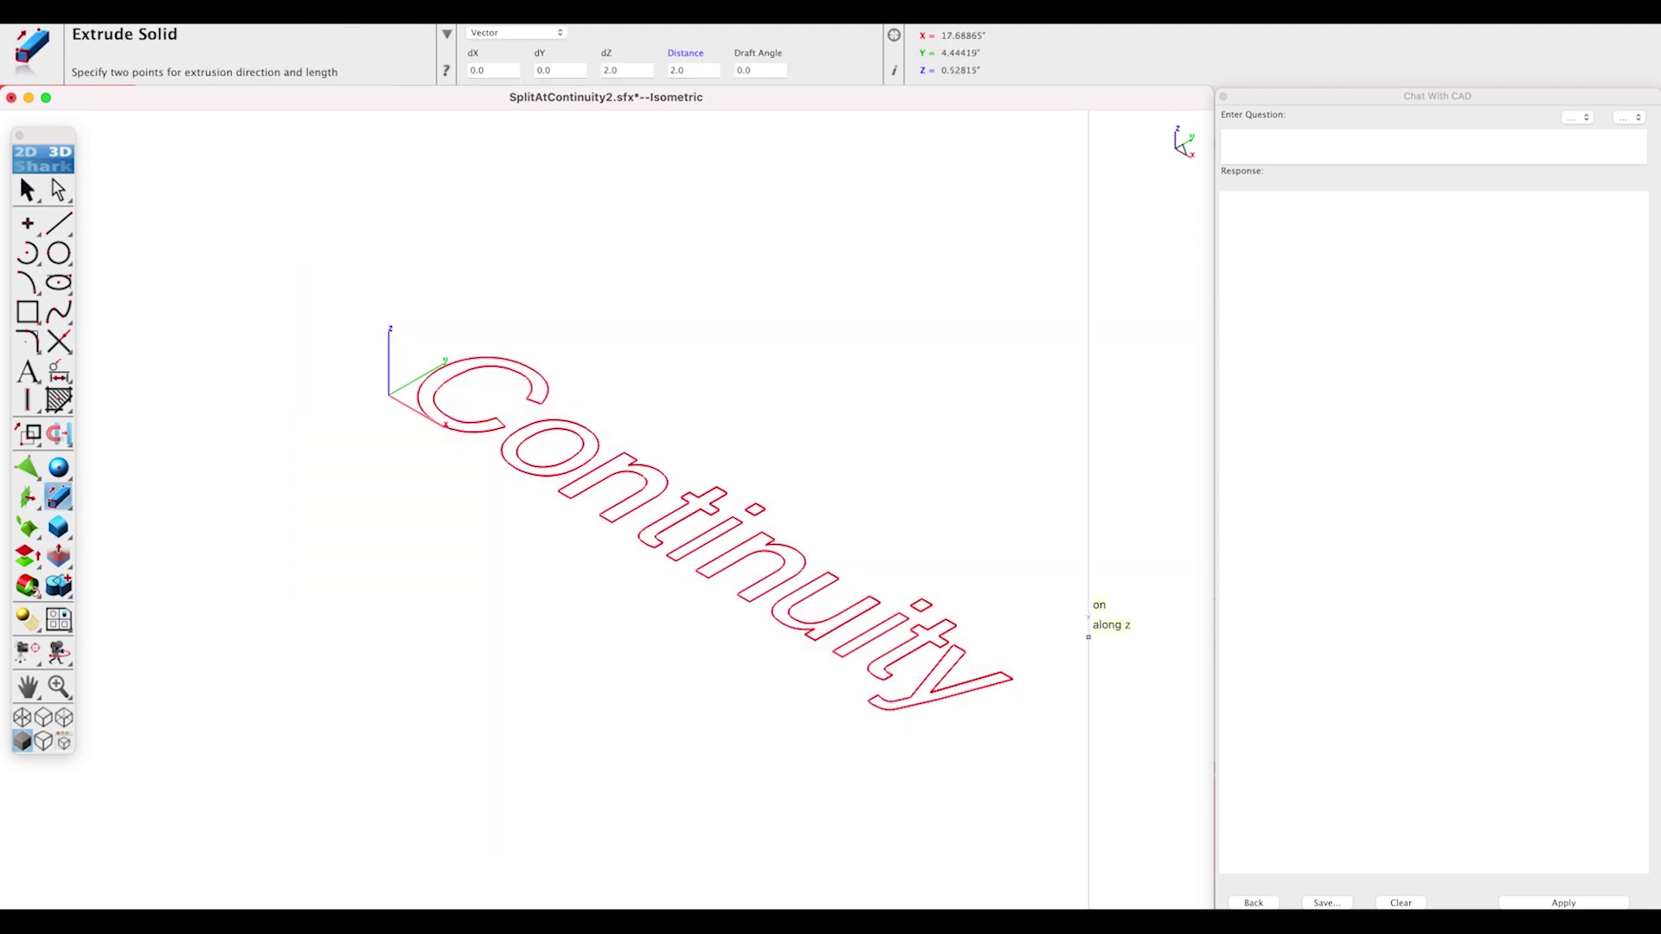
left_click(1088, 637)
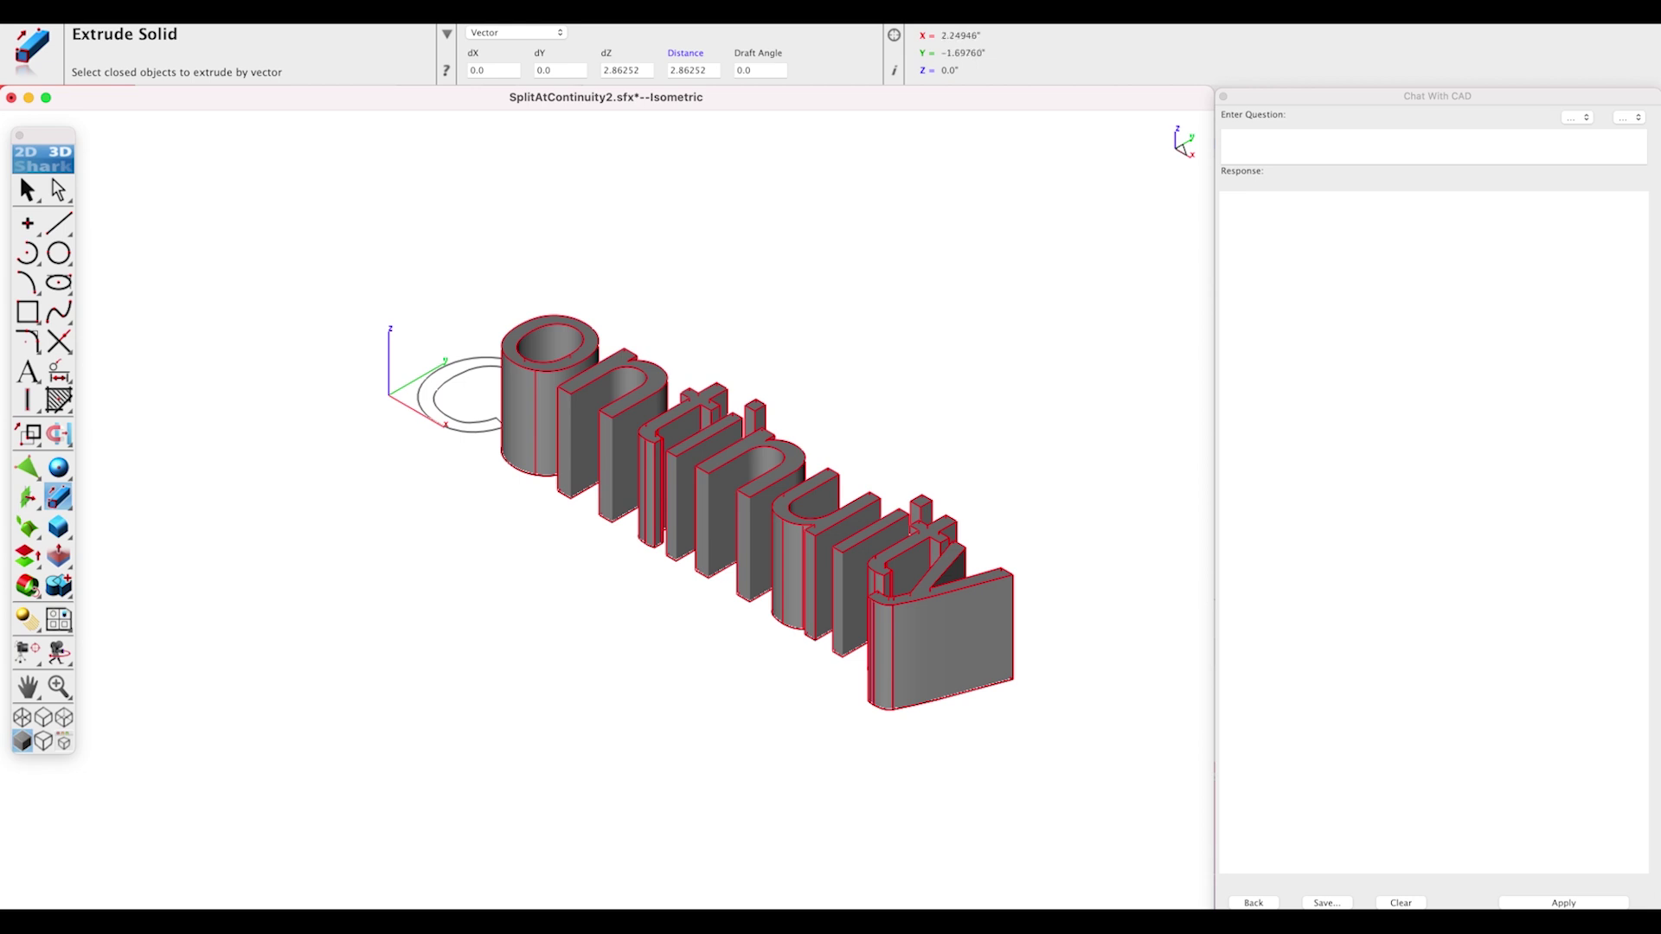
key("Tab")
type("2")
key("Return")
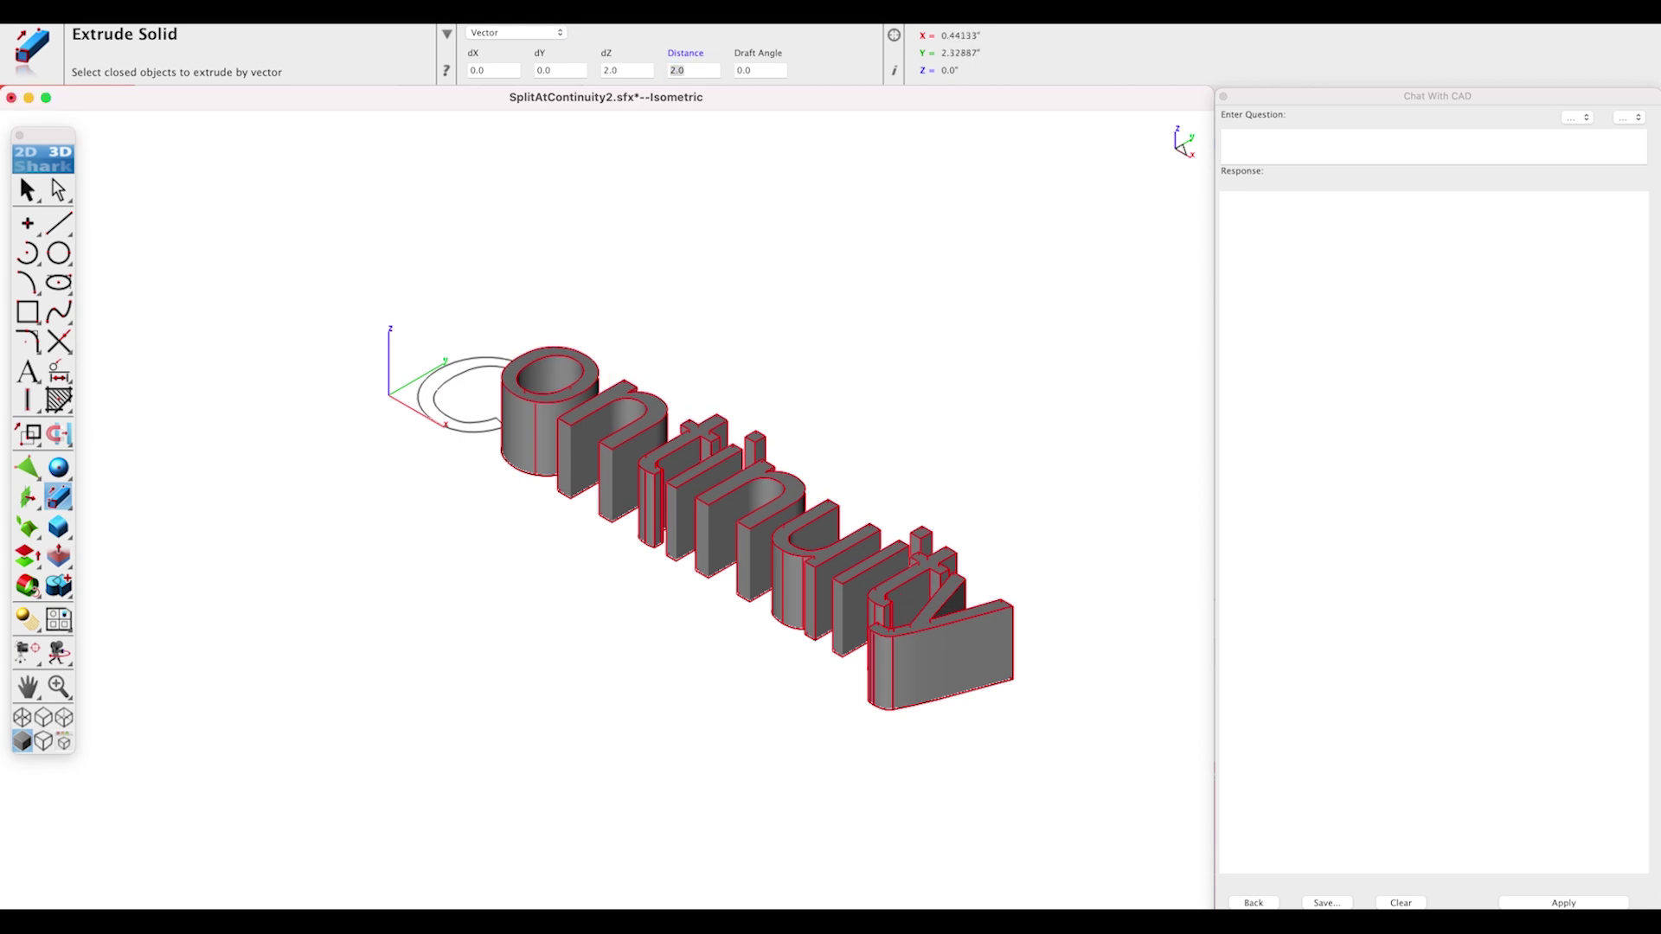
Extrude the remaining letter C outline into a solid along Z with a distance of 2.
left_click(866, 367)
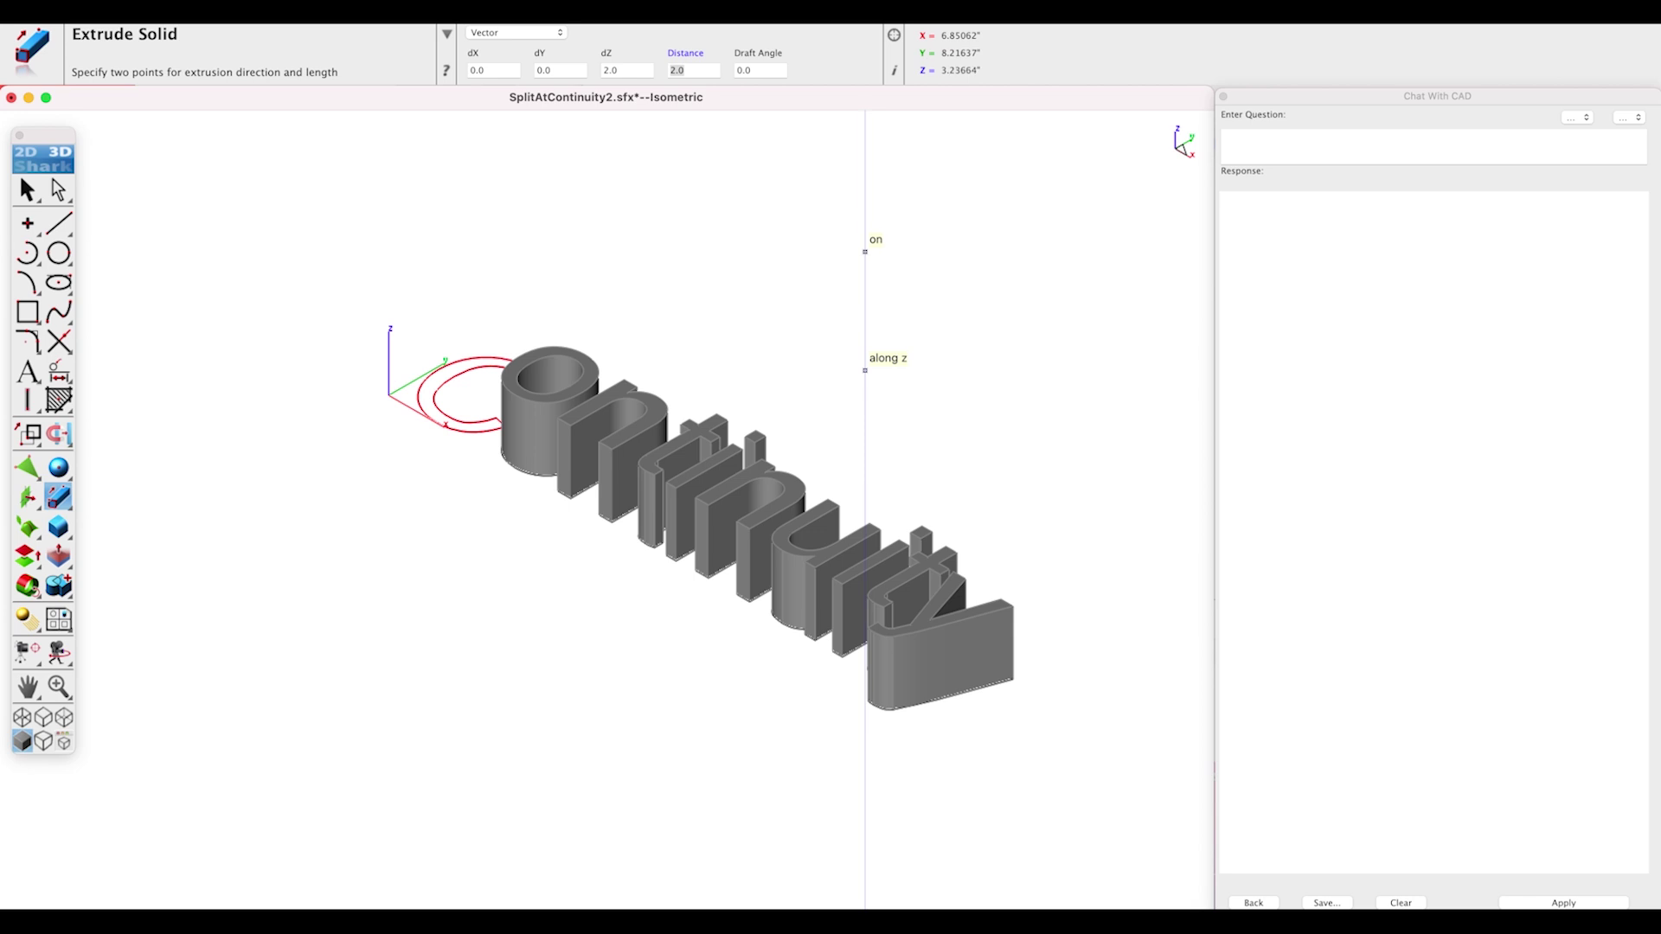
left_click(866, 250)
key("Tab")
type("2")
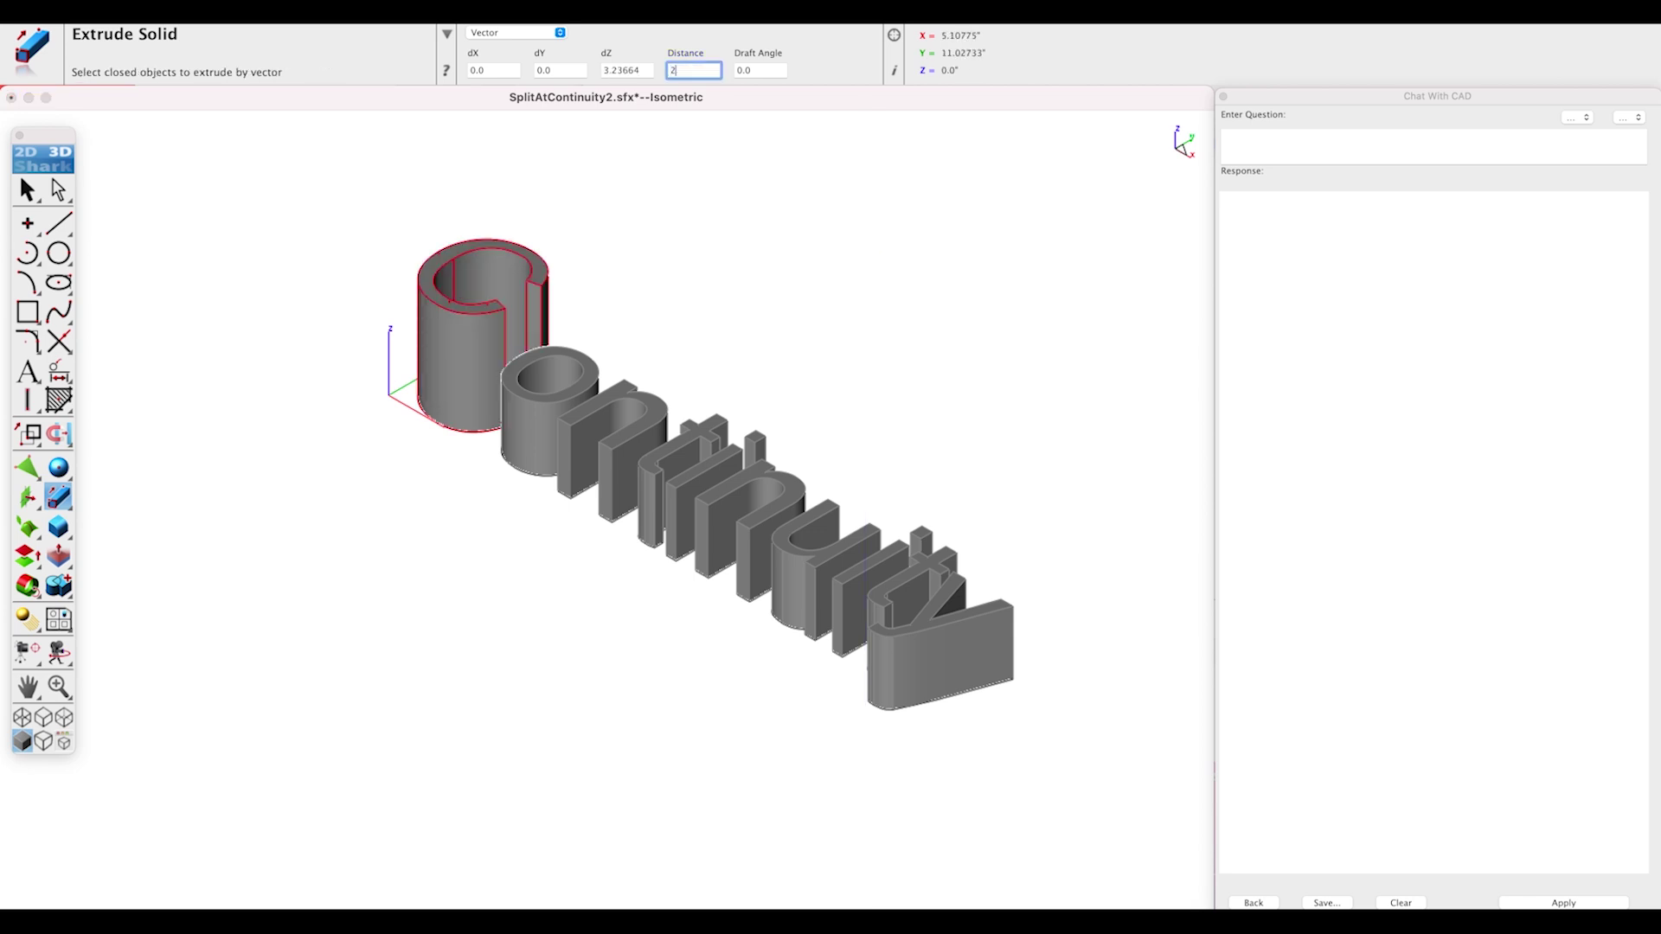
key("Return")
left_click(27, 189)
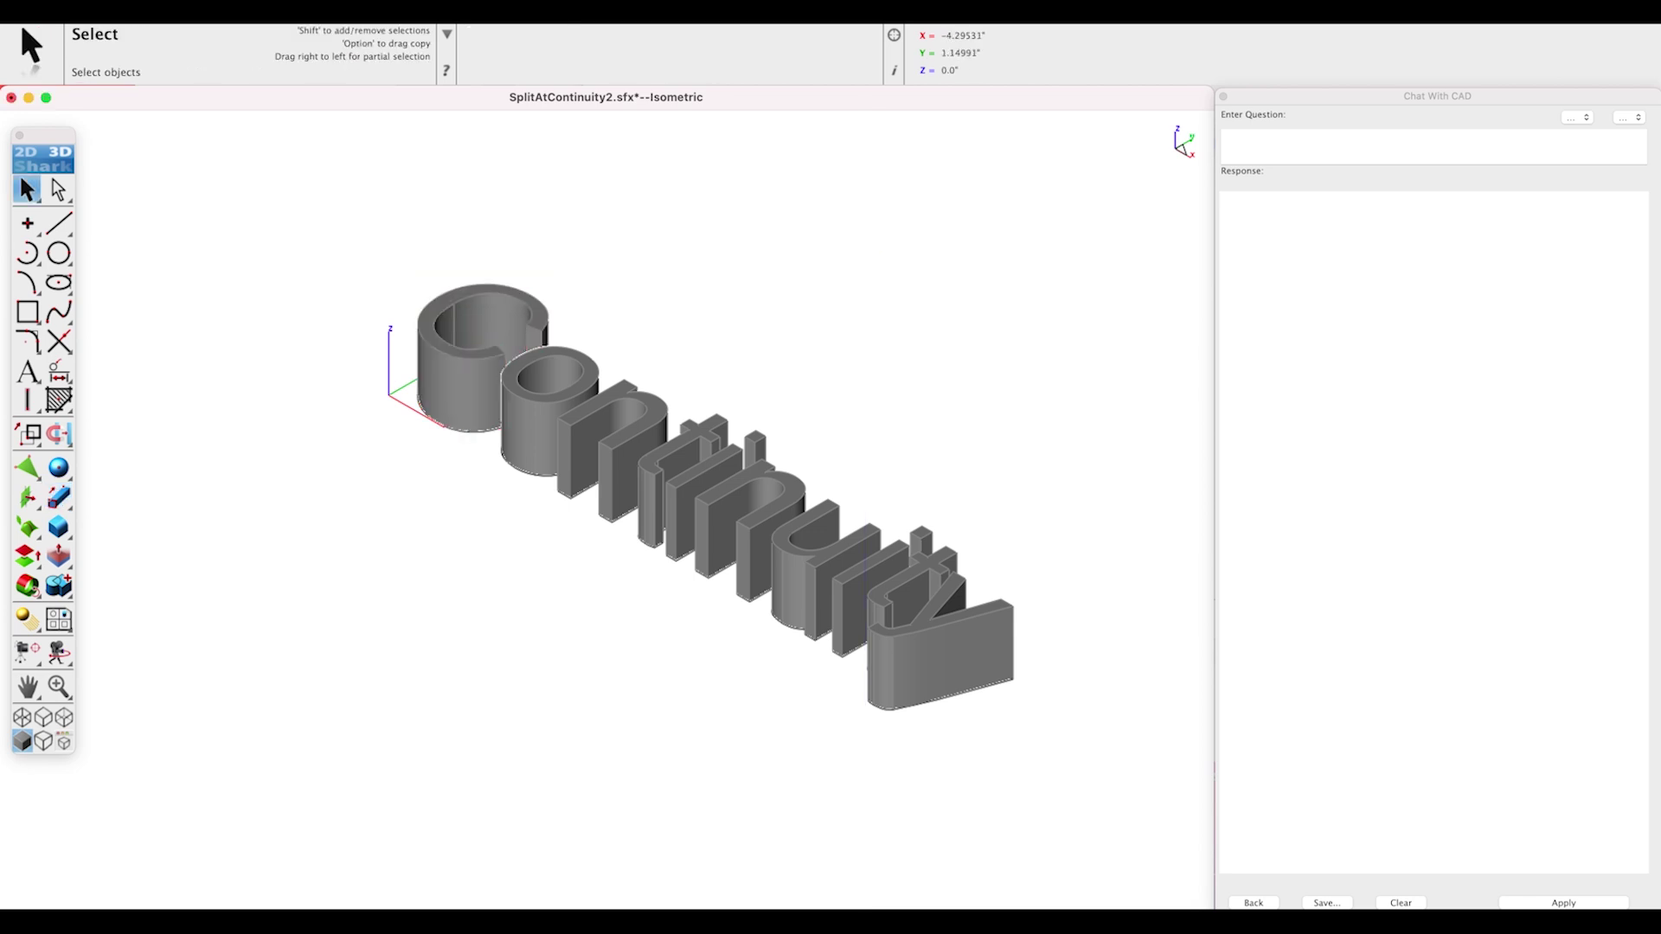
In front view, draw a shallow arched three-point interpolated spline below the letters, starting at about X -1.39, Z -2.82 and spanning their full width.
key("super+2")
key("super+f")
scroll(416, 309, "down", 3)
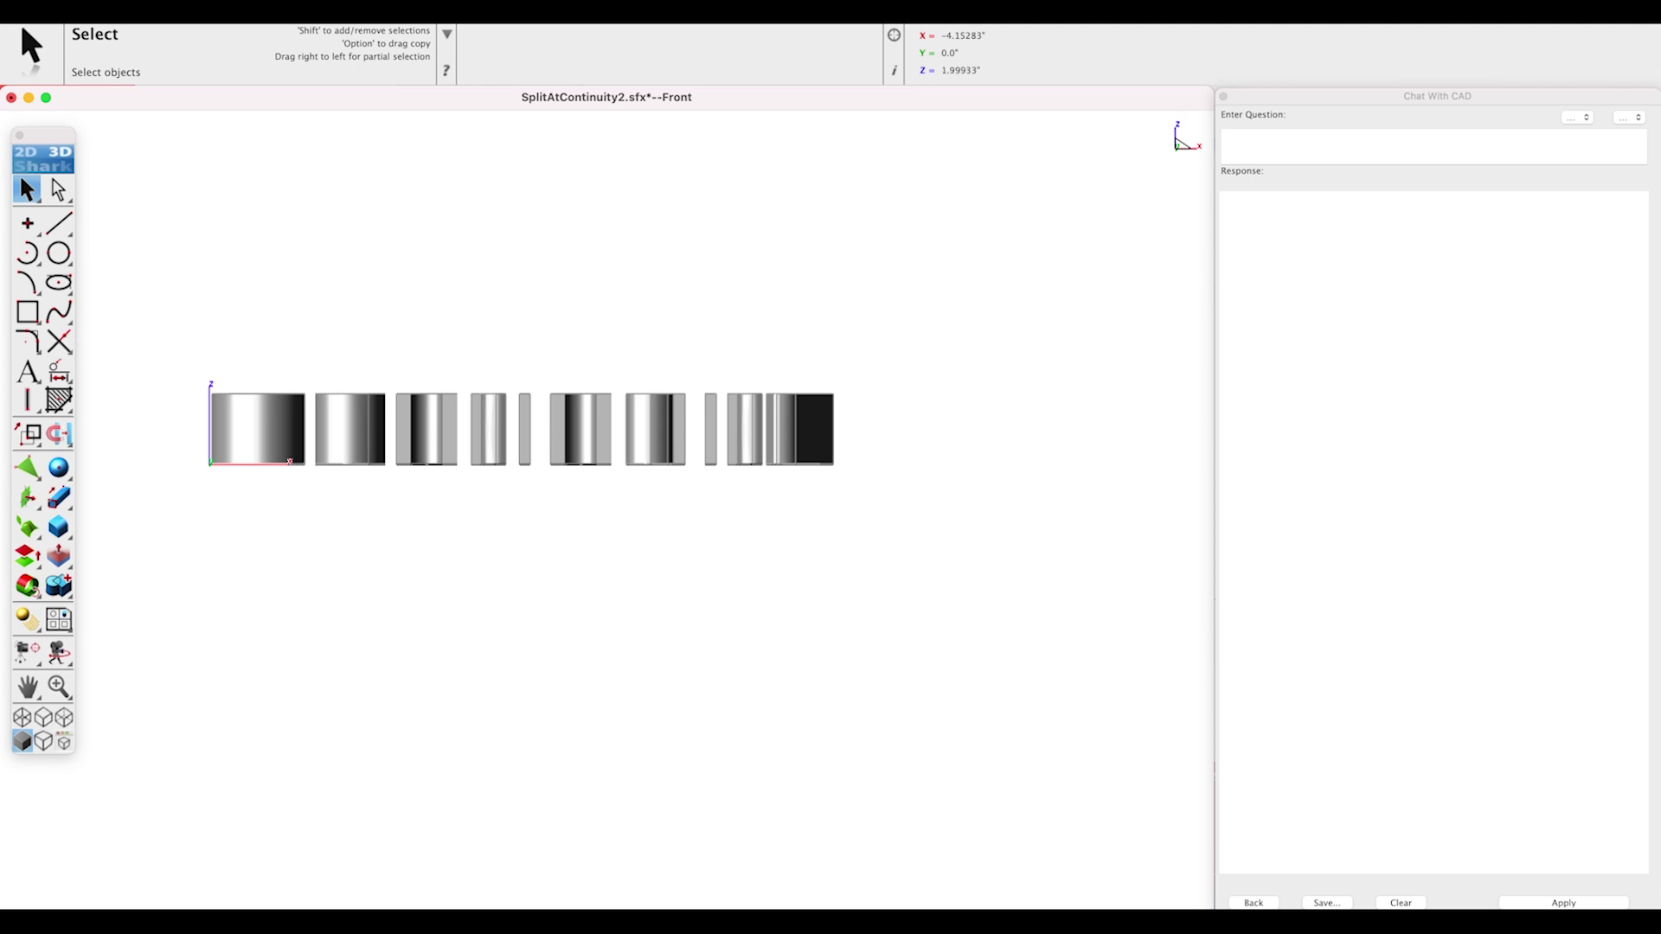
left_click(58, 312)
left_click(160, 564)
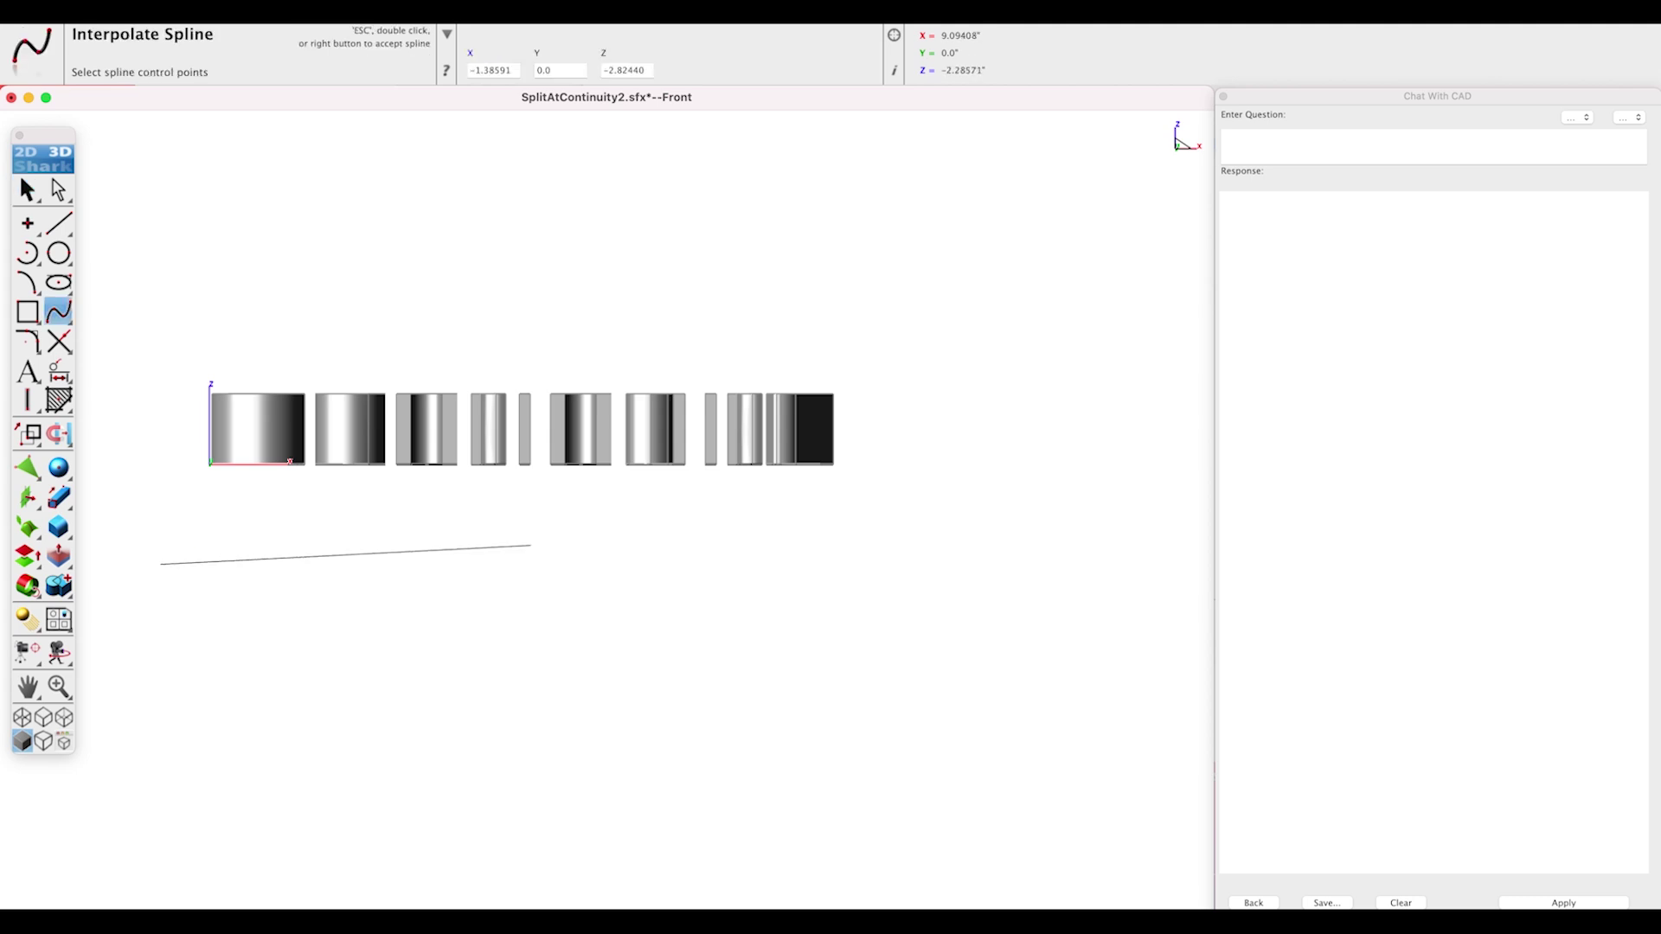
left_click(530, 538)
double_click(929, 564)
key("Escape")
Move the arched spline up along Z until it crosses the letter solids around mid-height.
left_click(559, 560)
mouse_move(558, 560)
left_mouse_down()
mouse_move(509, 536)
mouse_move(559, 559)
left_mouse_up()
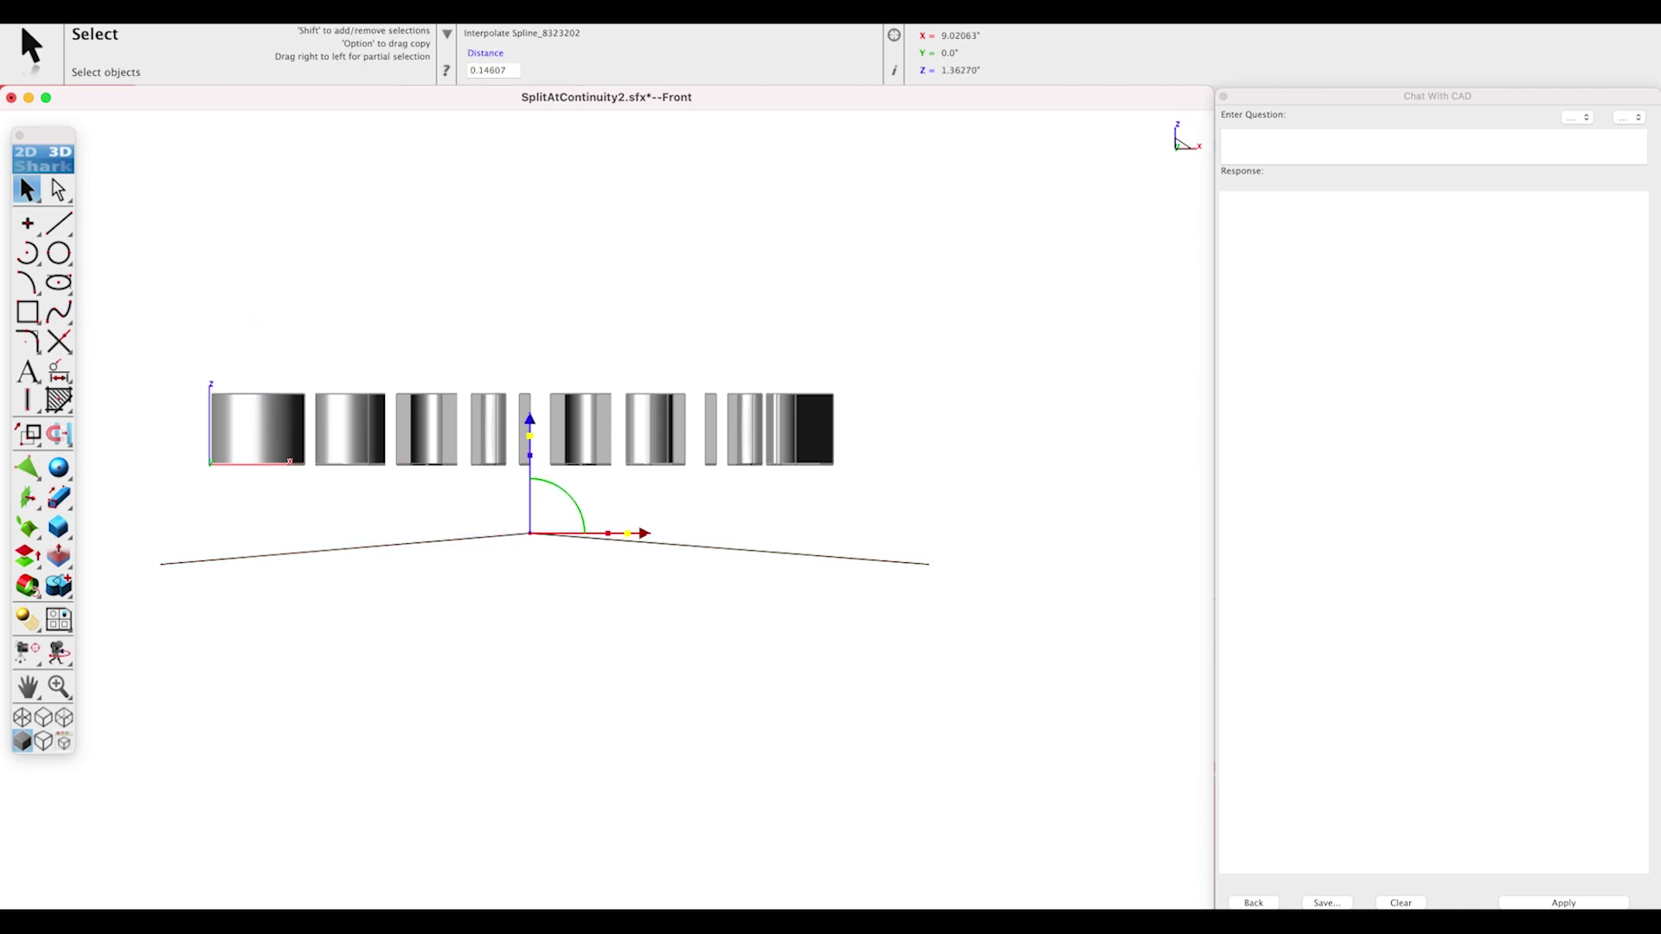
left_click(666, 528)
left_click(665, 537)
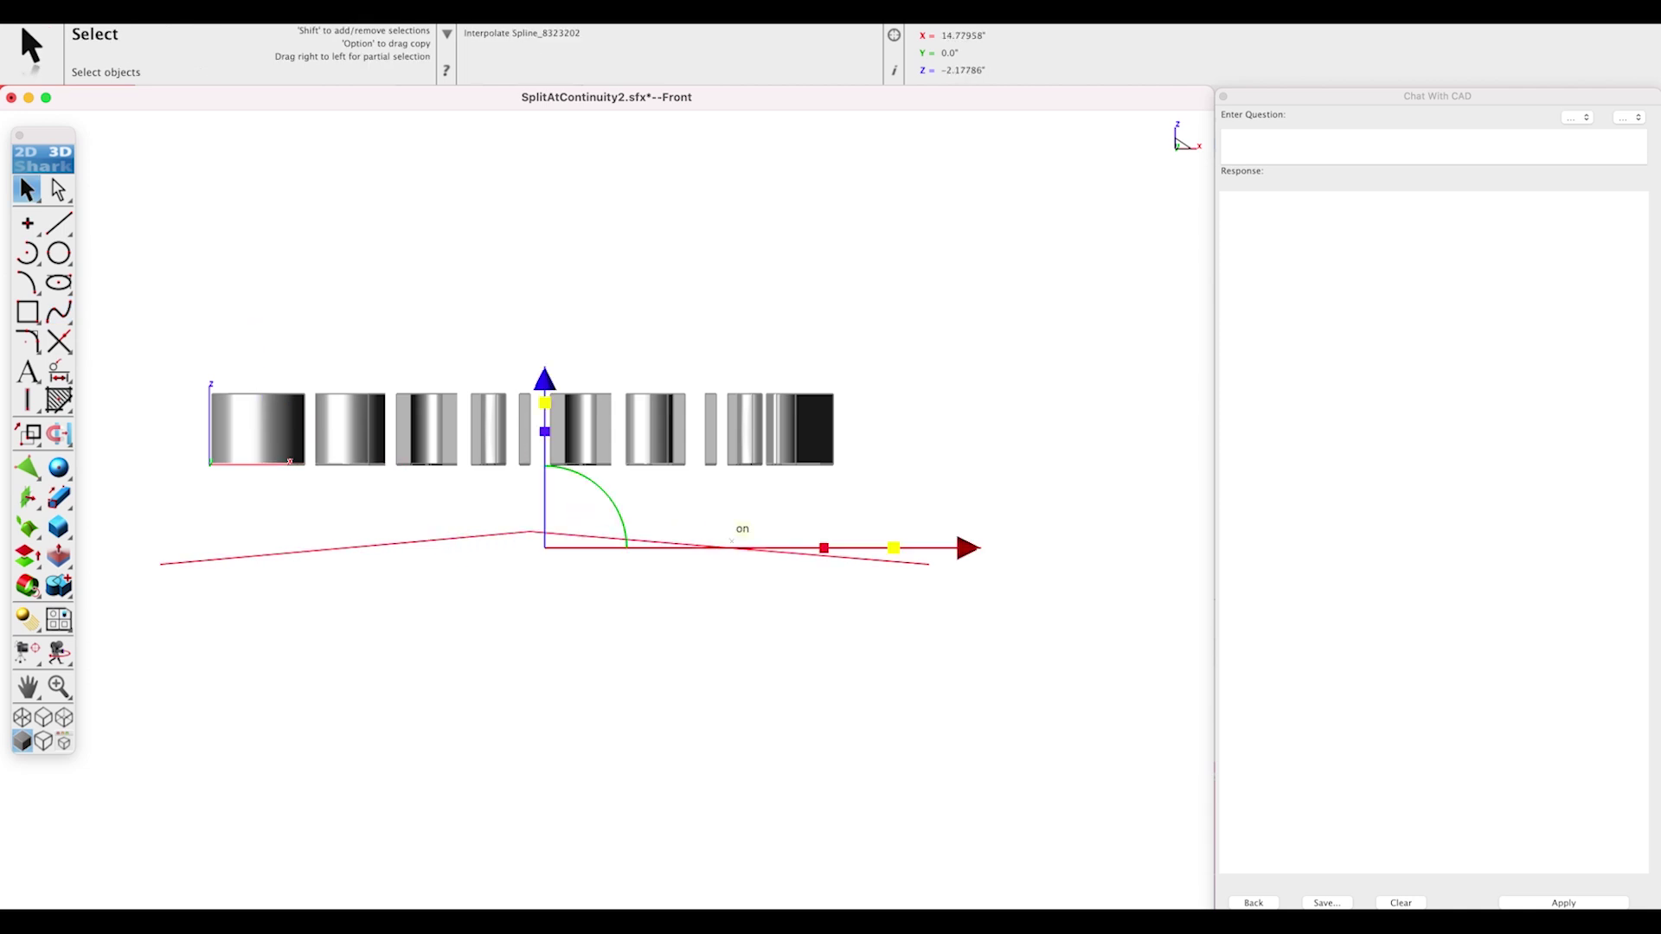
right_click(732, 541)
mouse_move(864, 573)
left_click(1008, 573)
left_click(671, 537)
left_click_drag(544, 377, 560, 259)
left_click(566, 335)
Move the spline along Y in isometric view so it sits in front of the letter solids, and return to front view.
key("super+i")
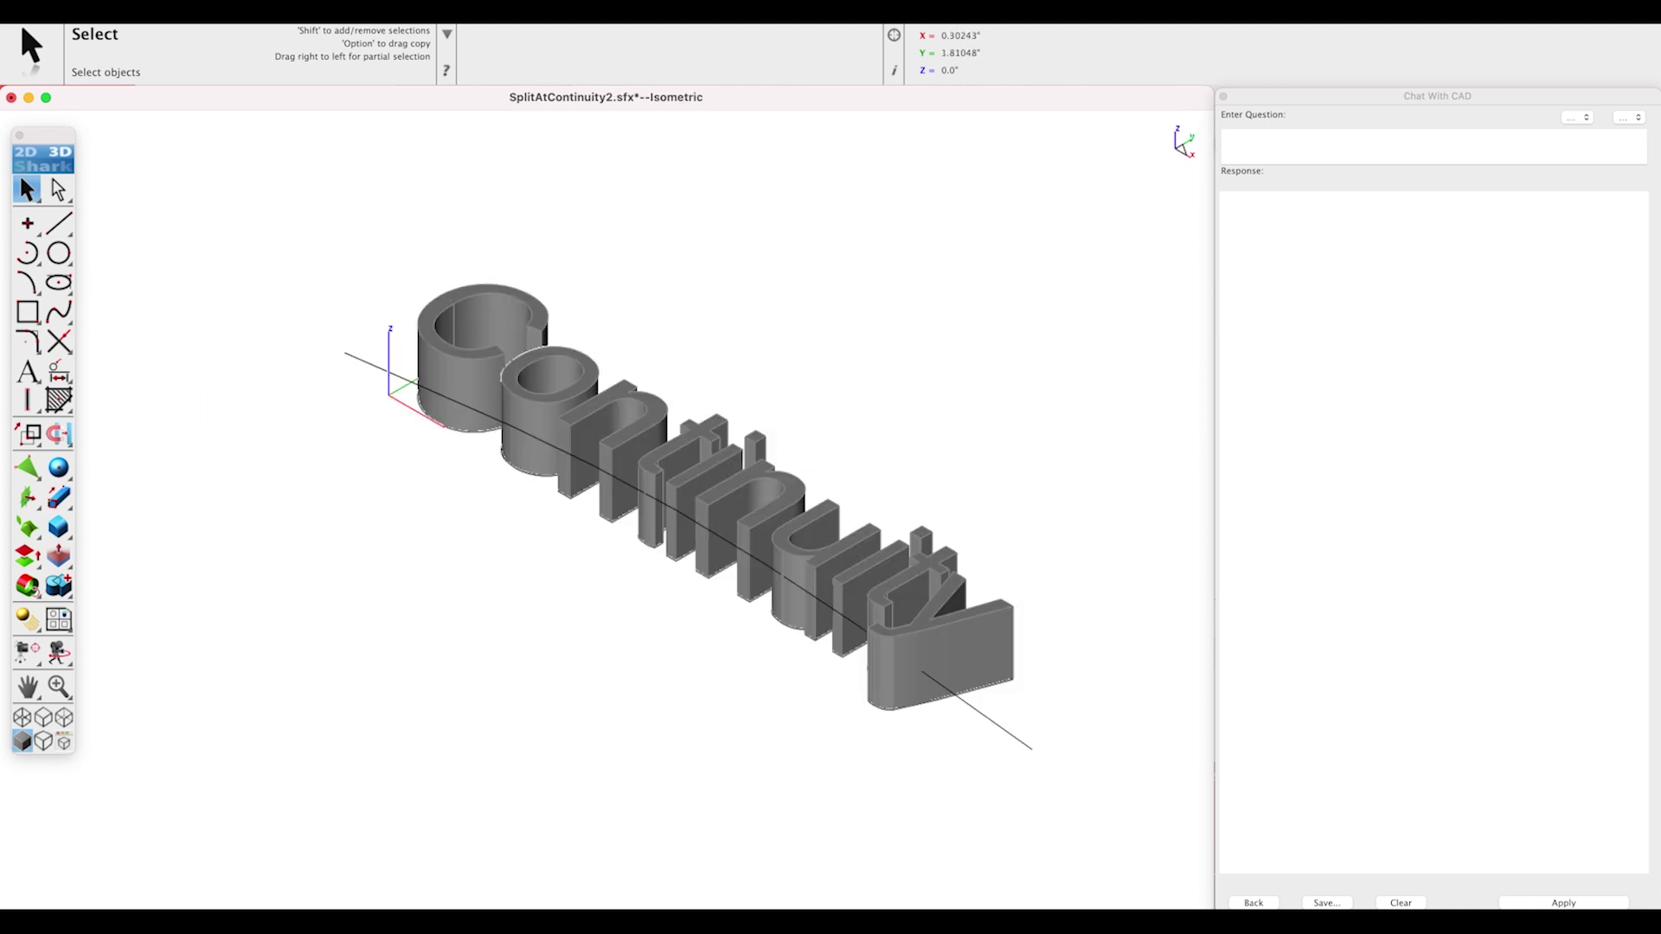
left_click(377, 367)
left_click_drag(802, 468, 760, 492)
key("super+f")
left_click(679, 304)
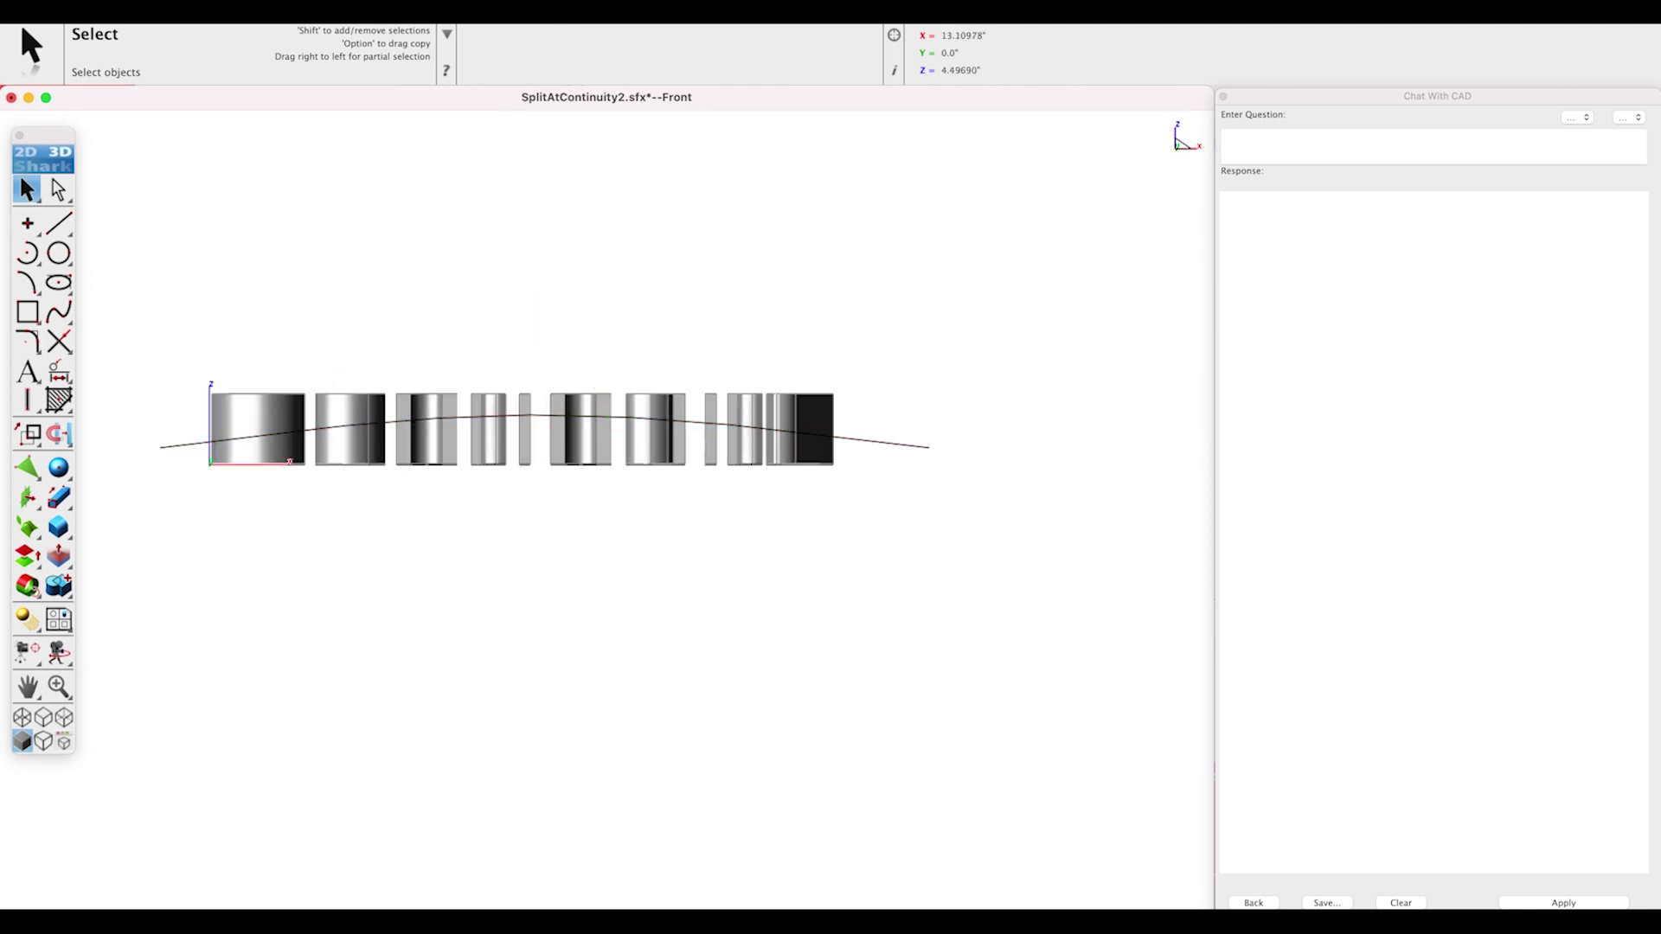
Try to trim the letter C solid with the arched spline, perpendicular to the view.
left_click_drag(58, 586, 179, 586)
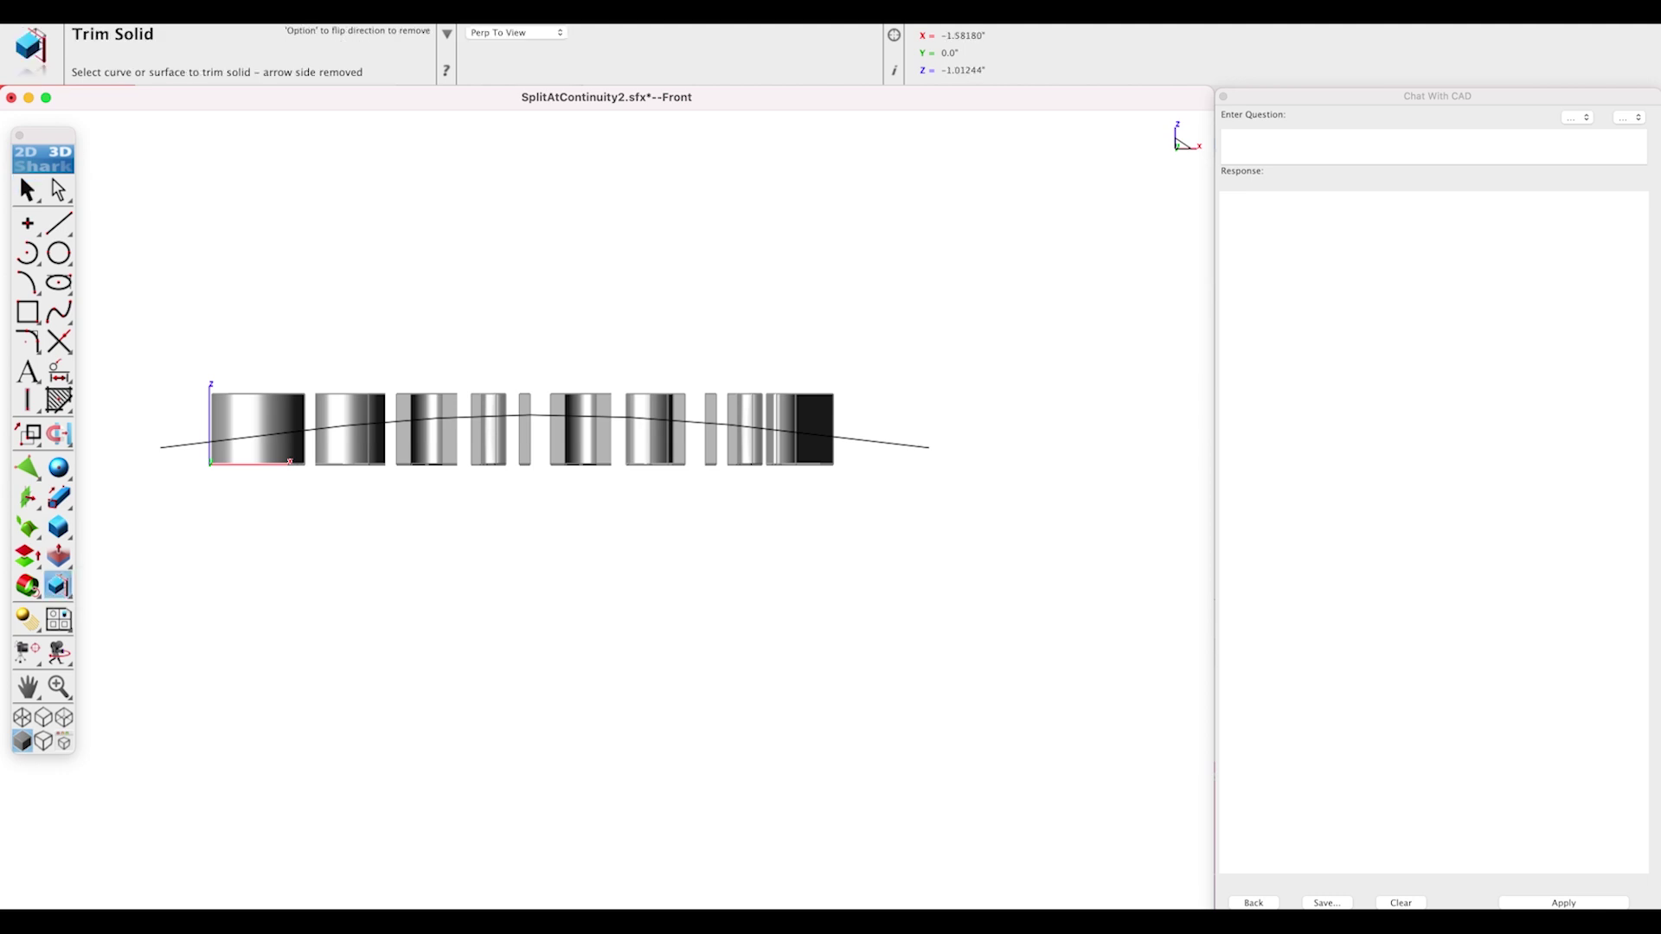
left_click(183, 445)
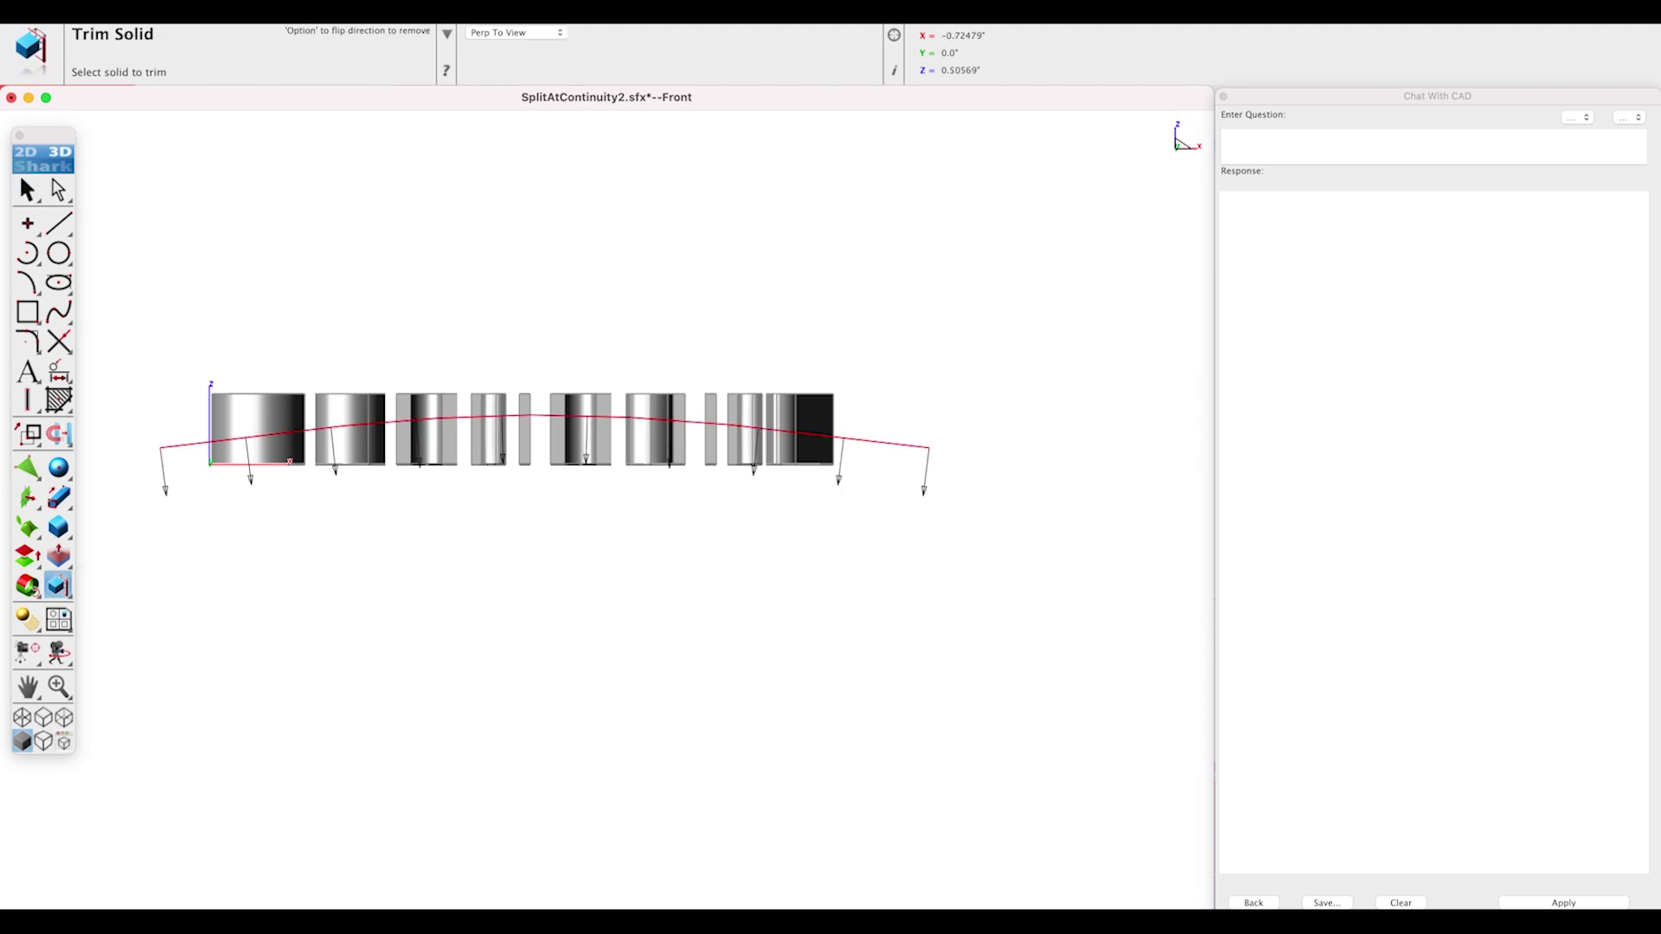
left_click(243, 417)
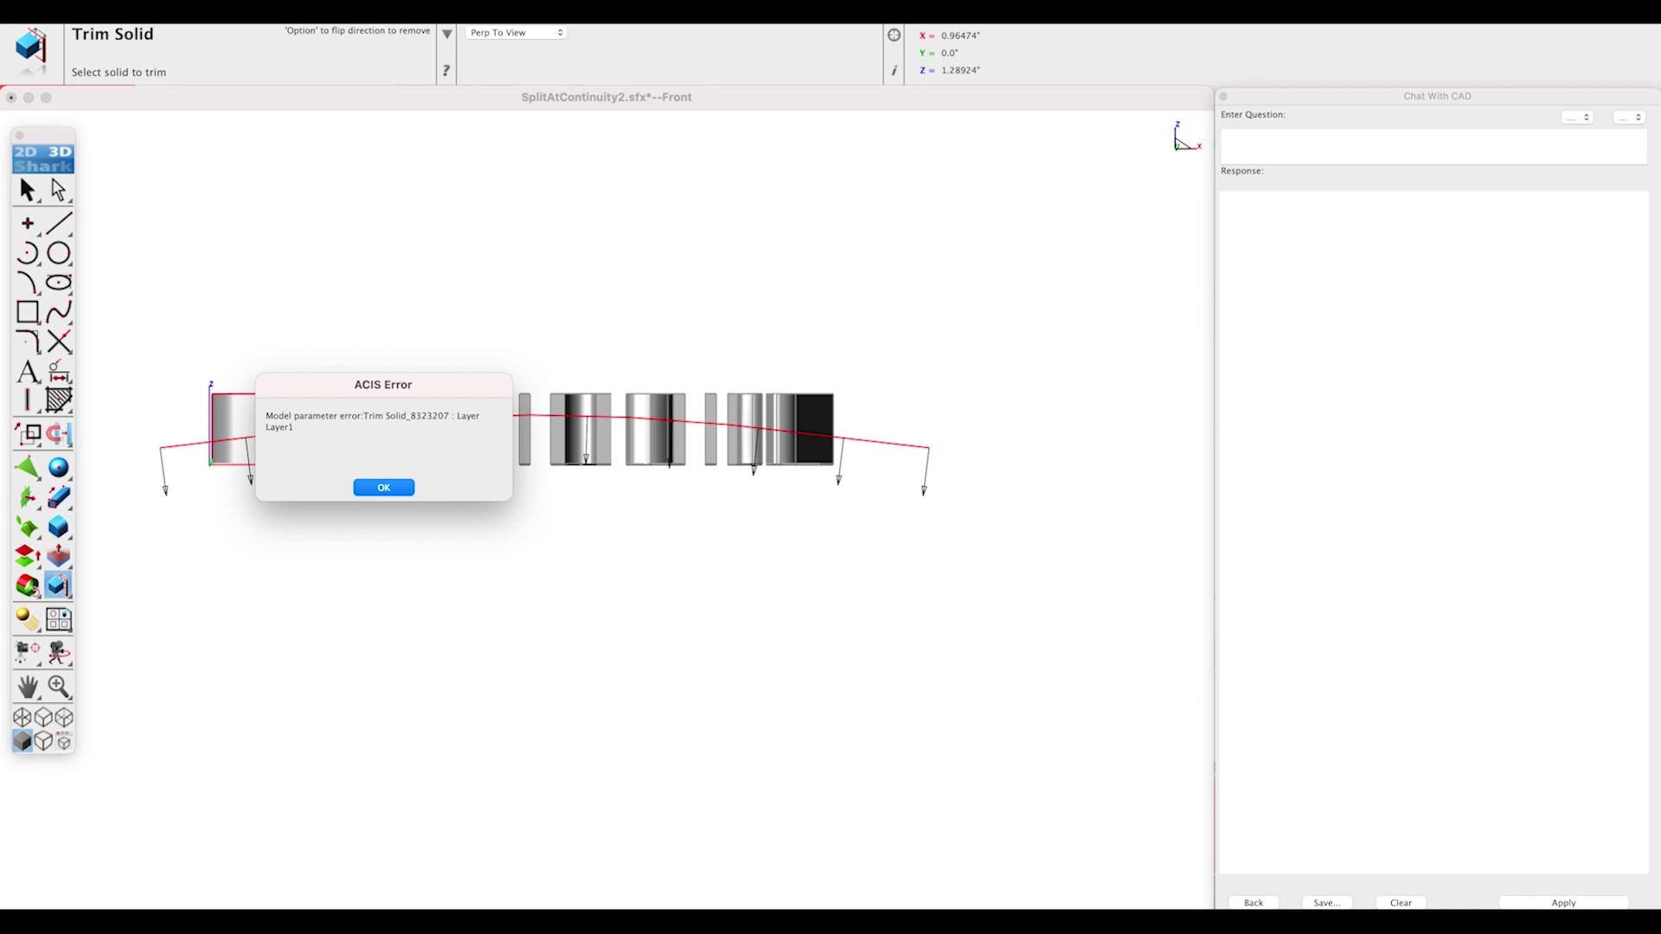
key("Return")
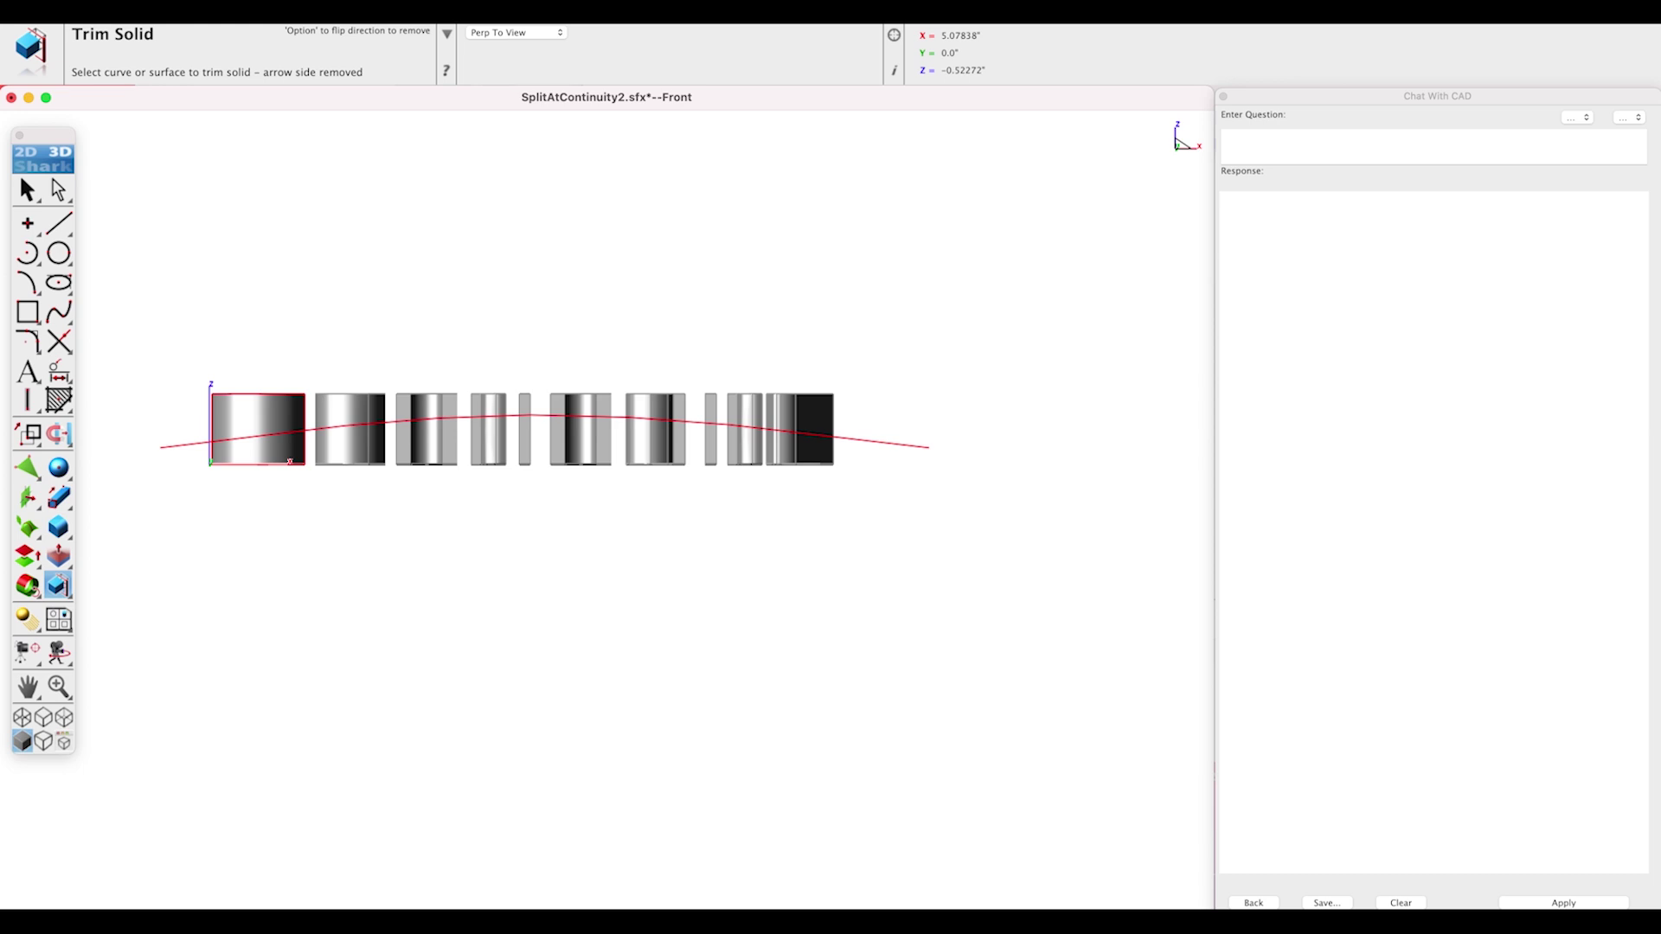
Delete the letter C solid and the remaining letter solids, leaving only their outline curves and the arched spline.
key("super+7")
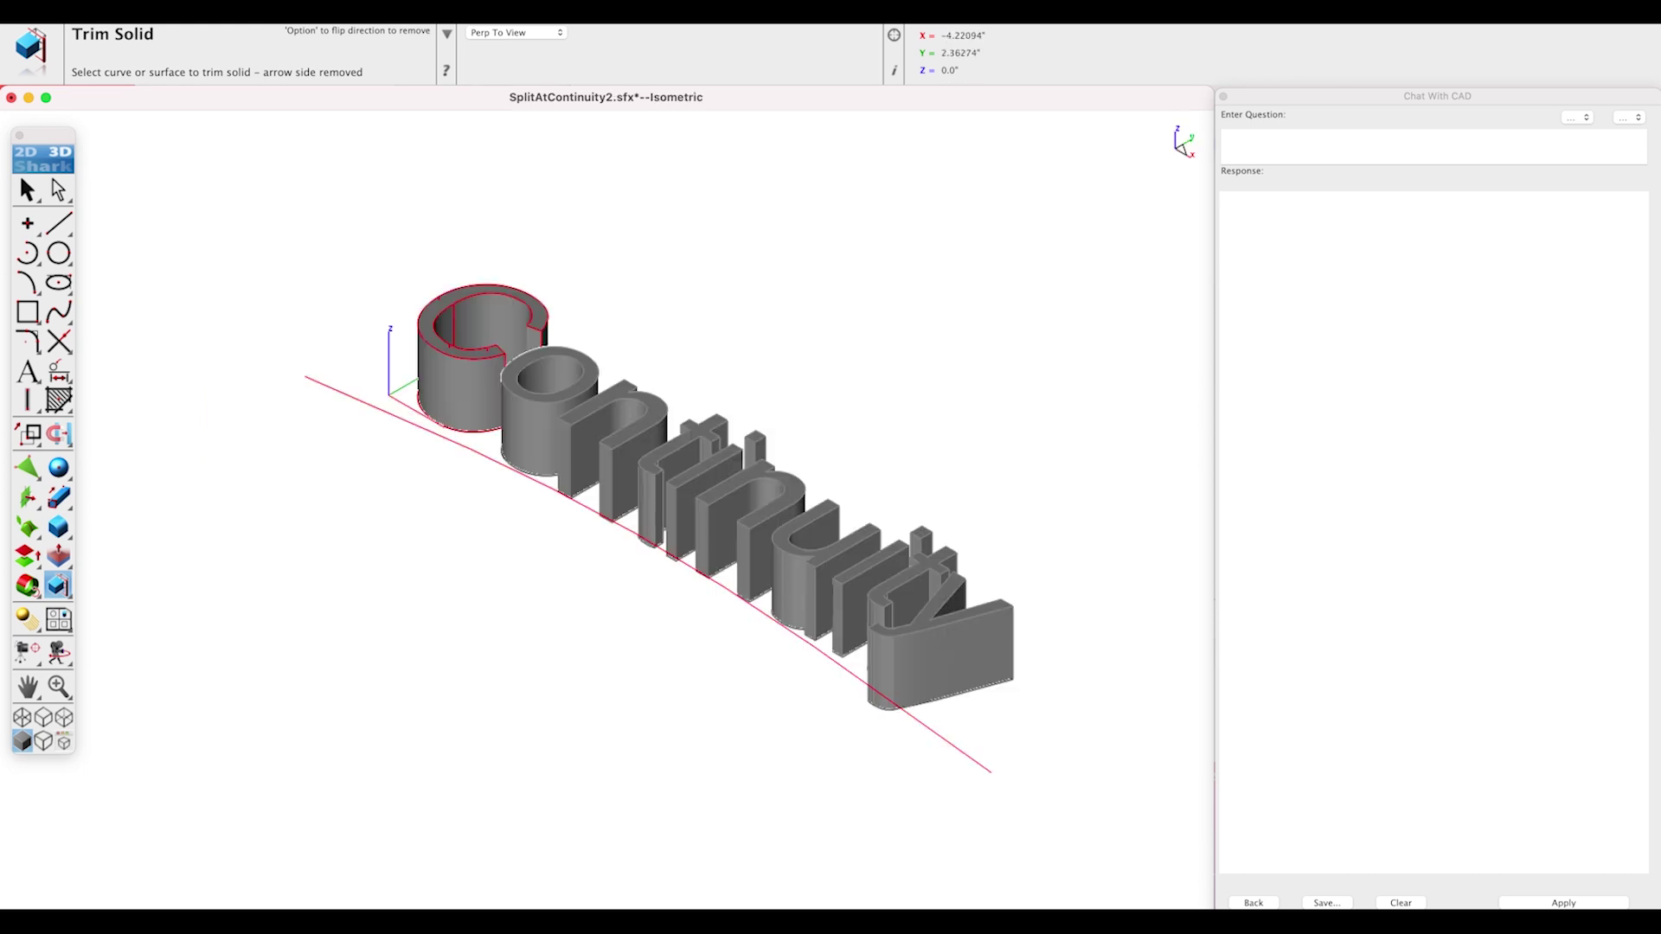
key("Escape")
left_click(450, 363)
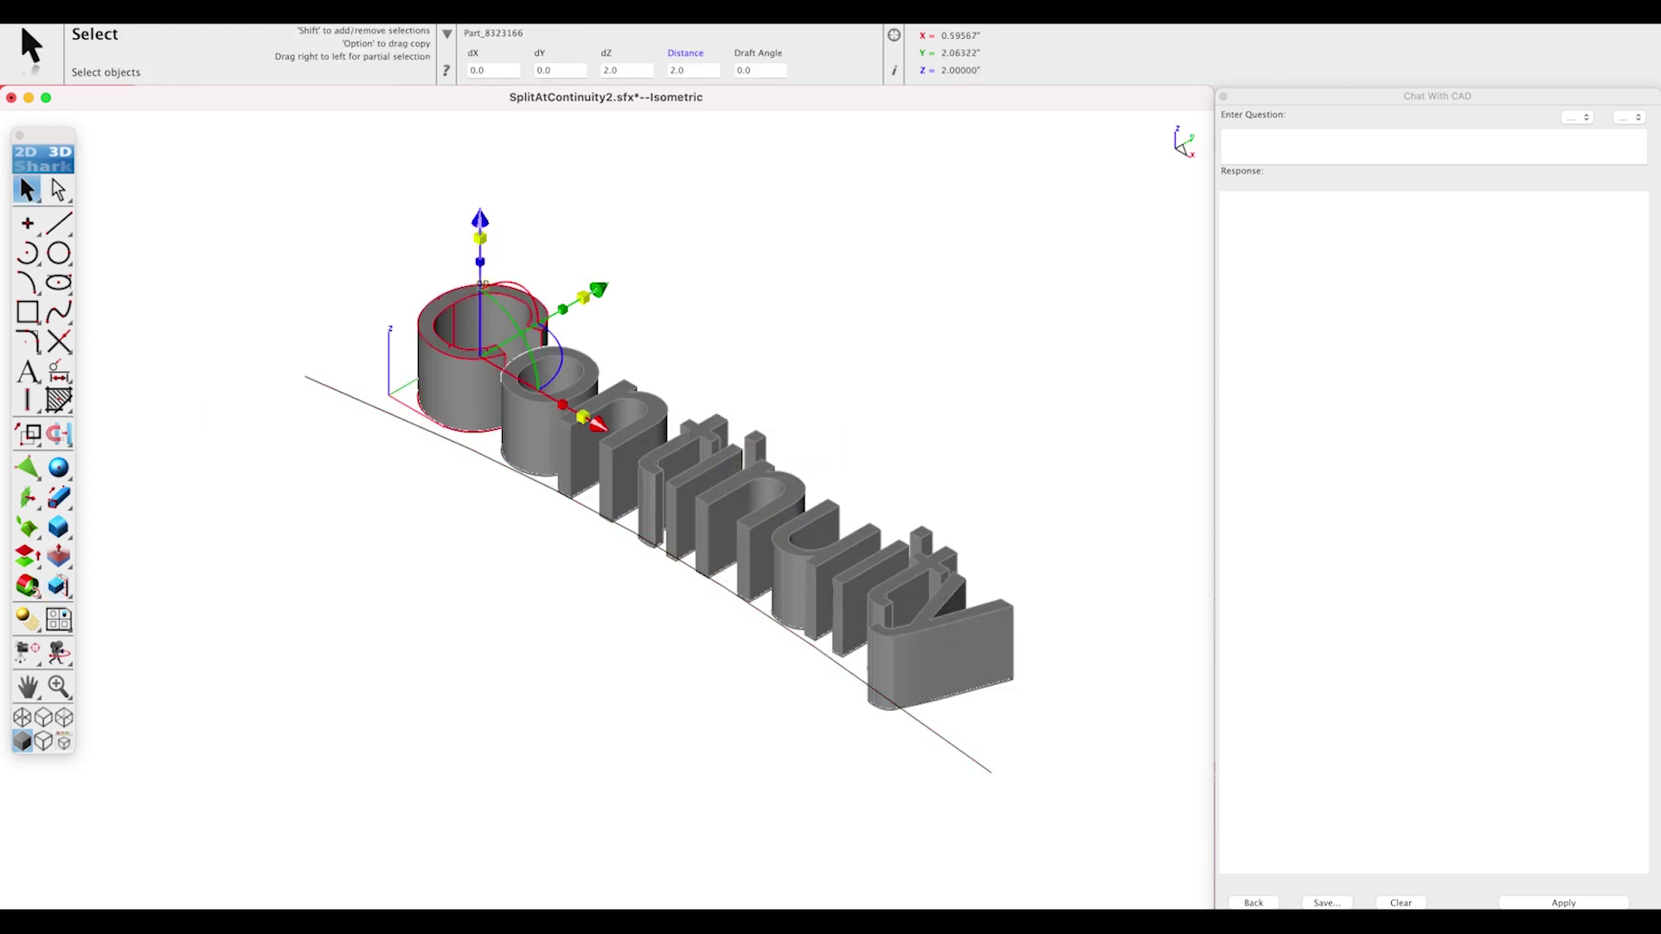
key("Delete")
left_click(657, 407)
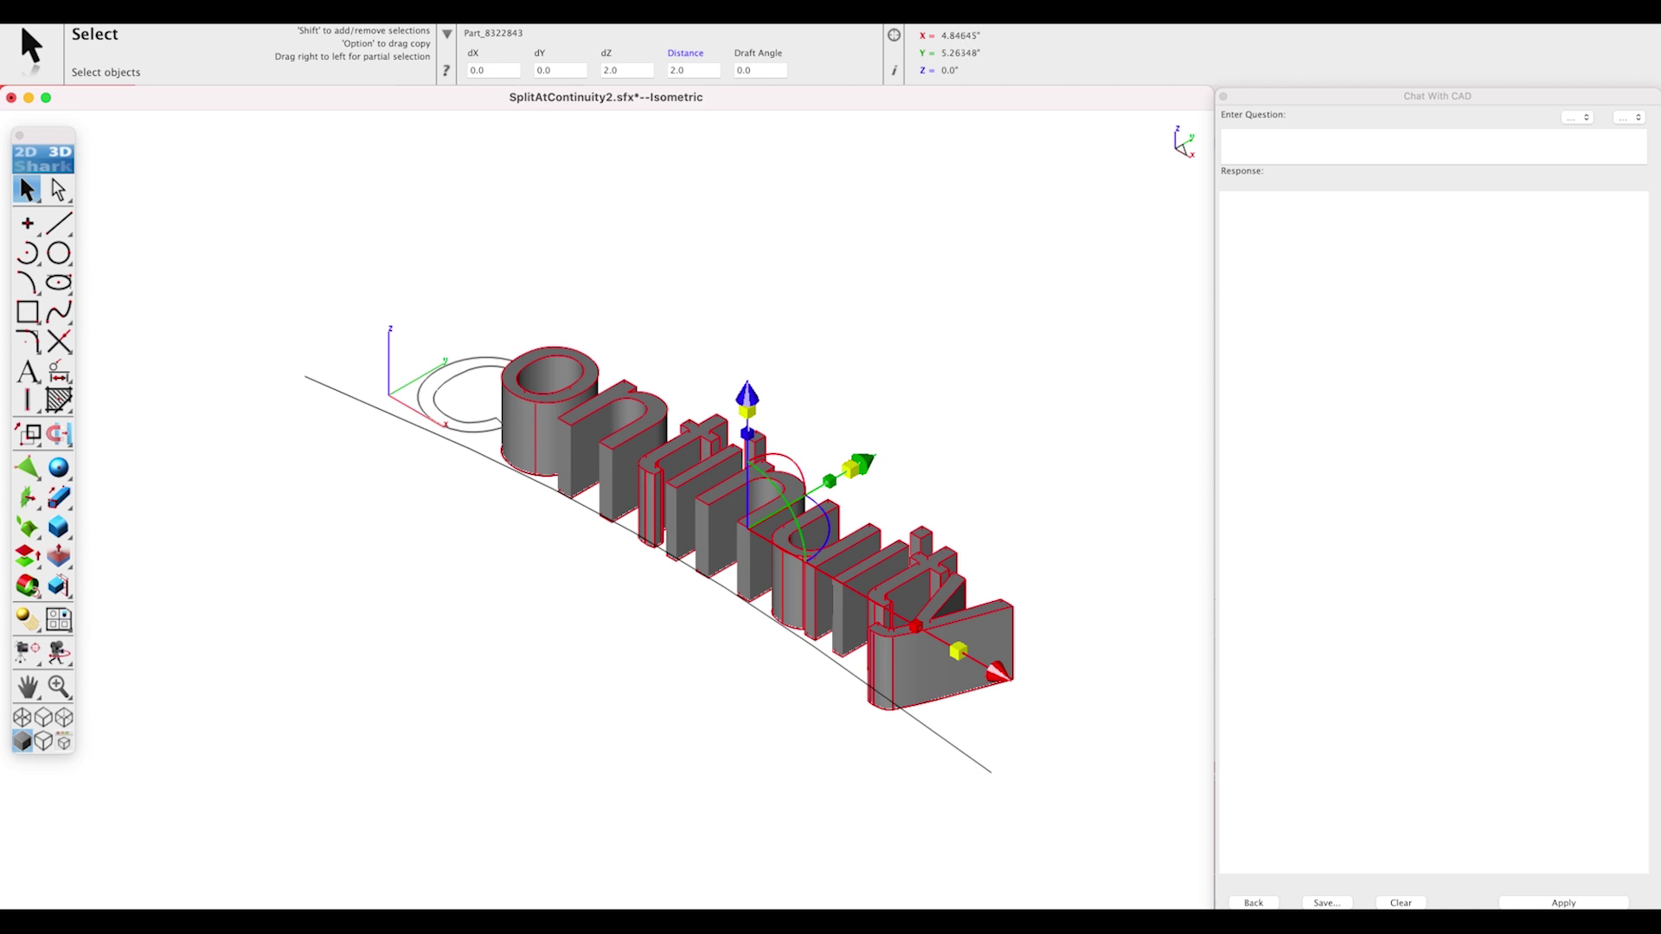
key("Delete")
In top view, apply Split at Discontinuities to all the outline curves of the Continuity lettering.
key("super+1")
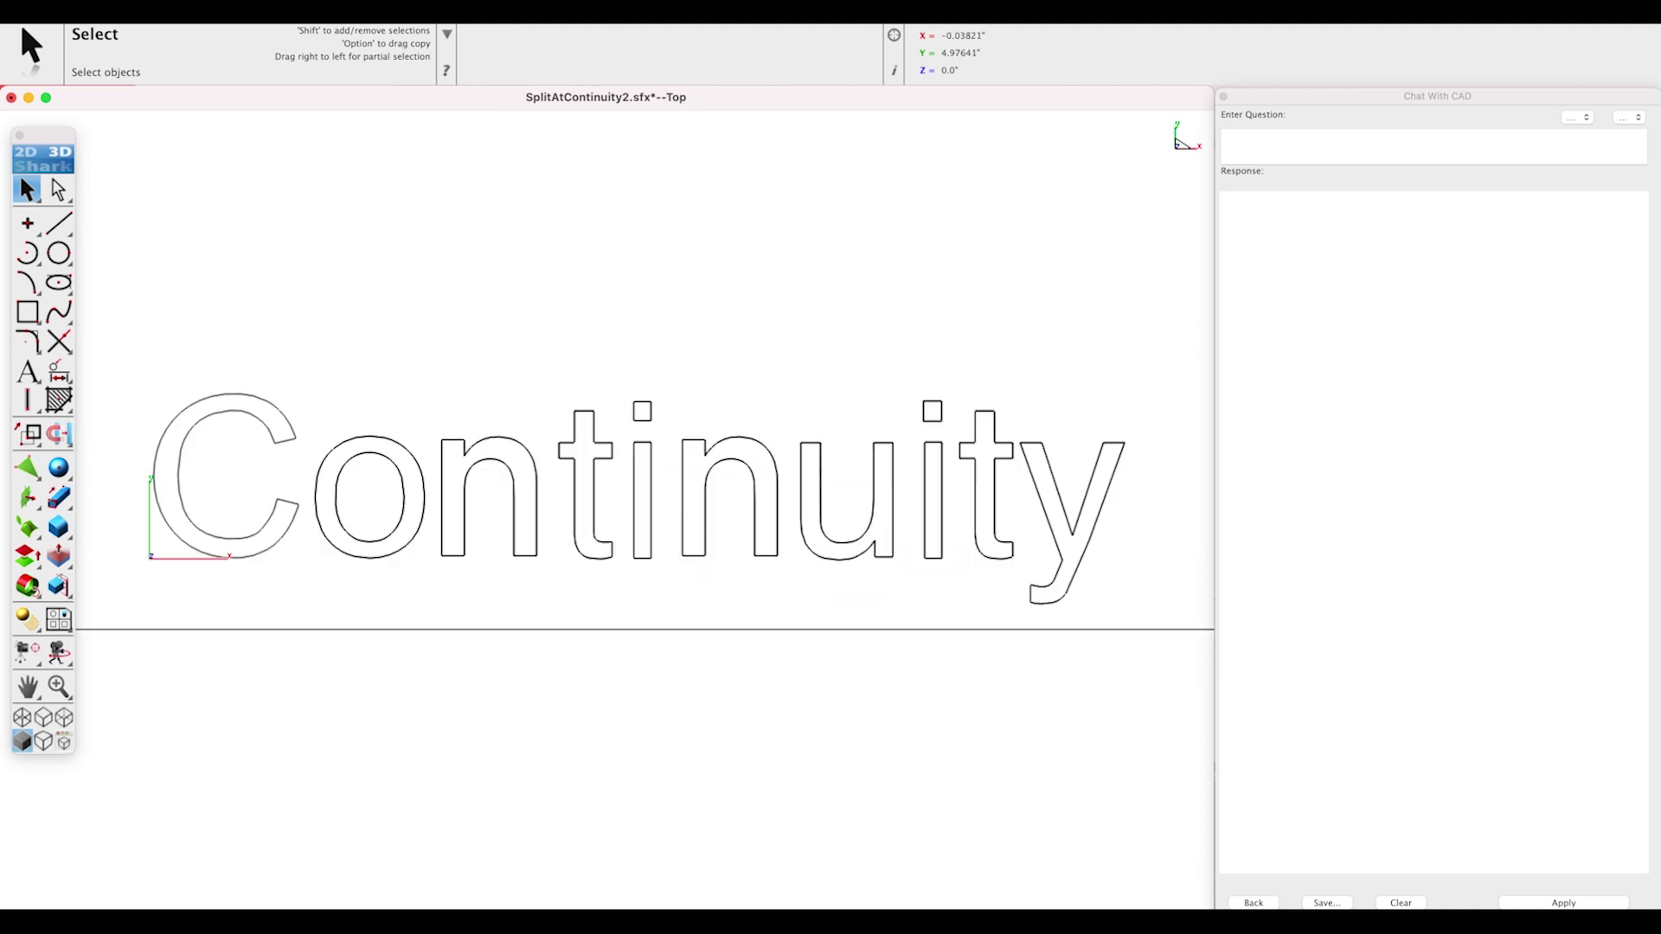
left_click(491, 12)
mouse_move(519, 91)
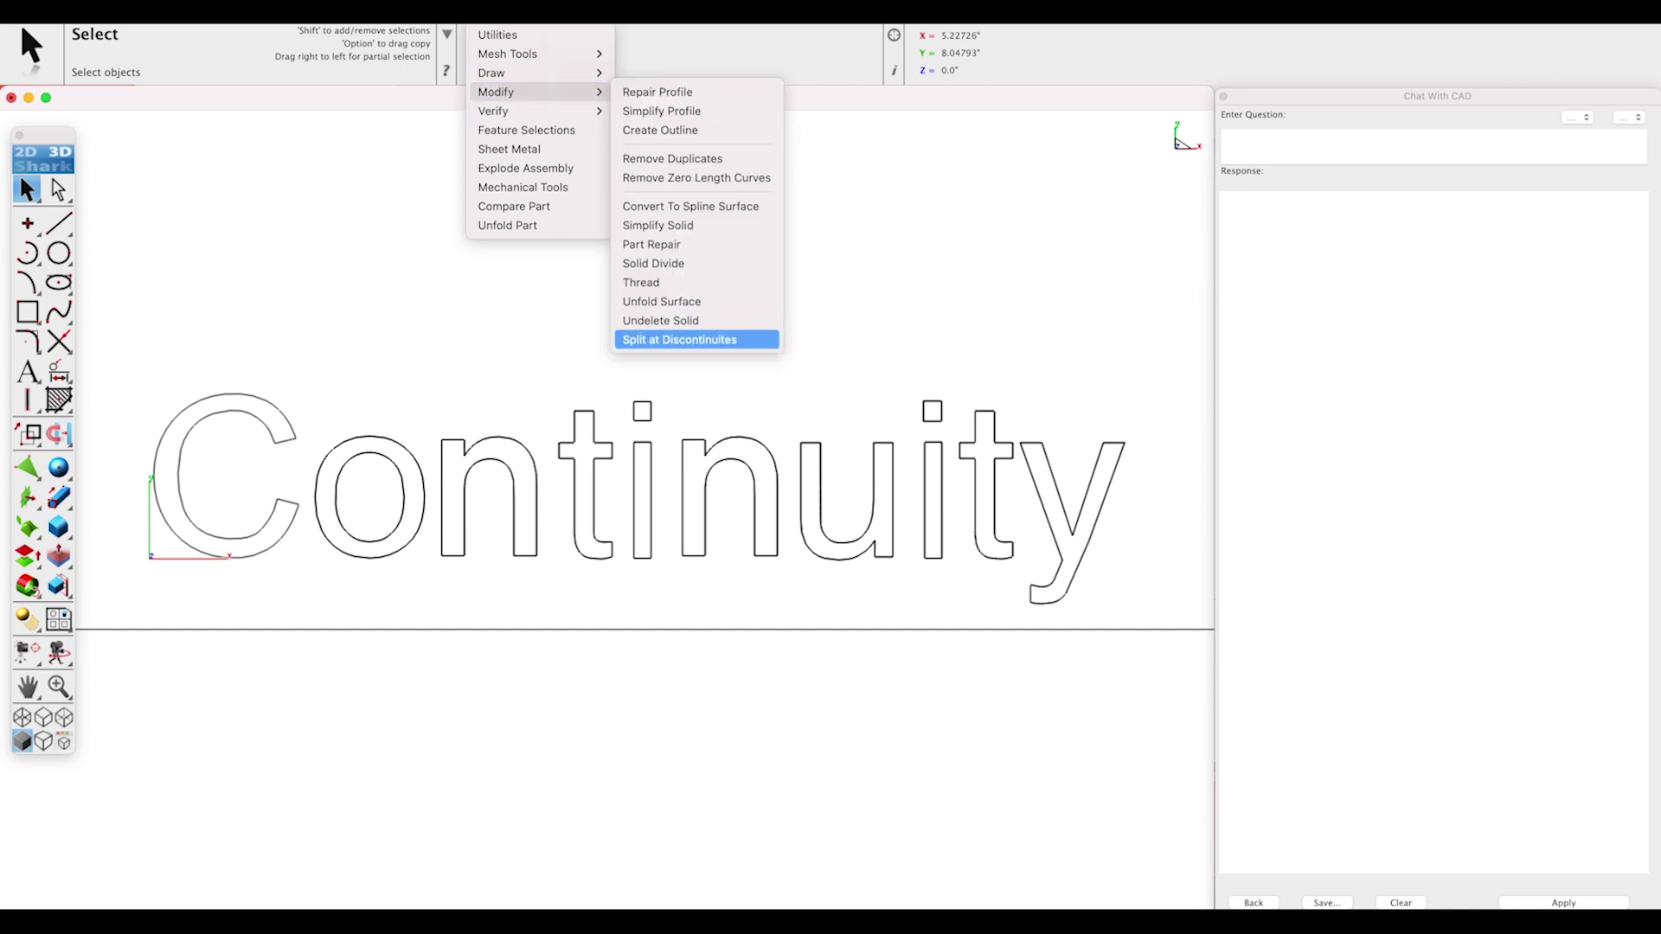
left_click(679, 339)
left_click_drag(109, 277, 1149, 621)
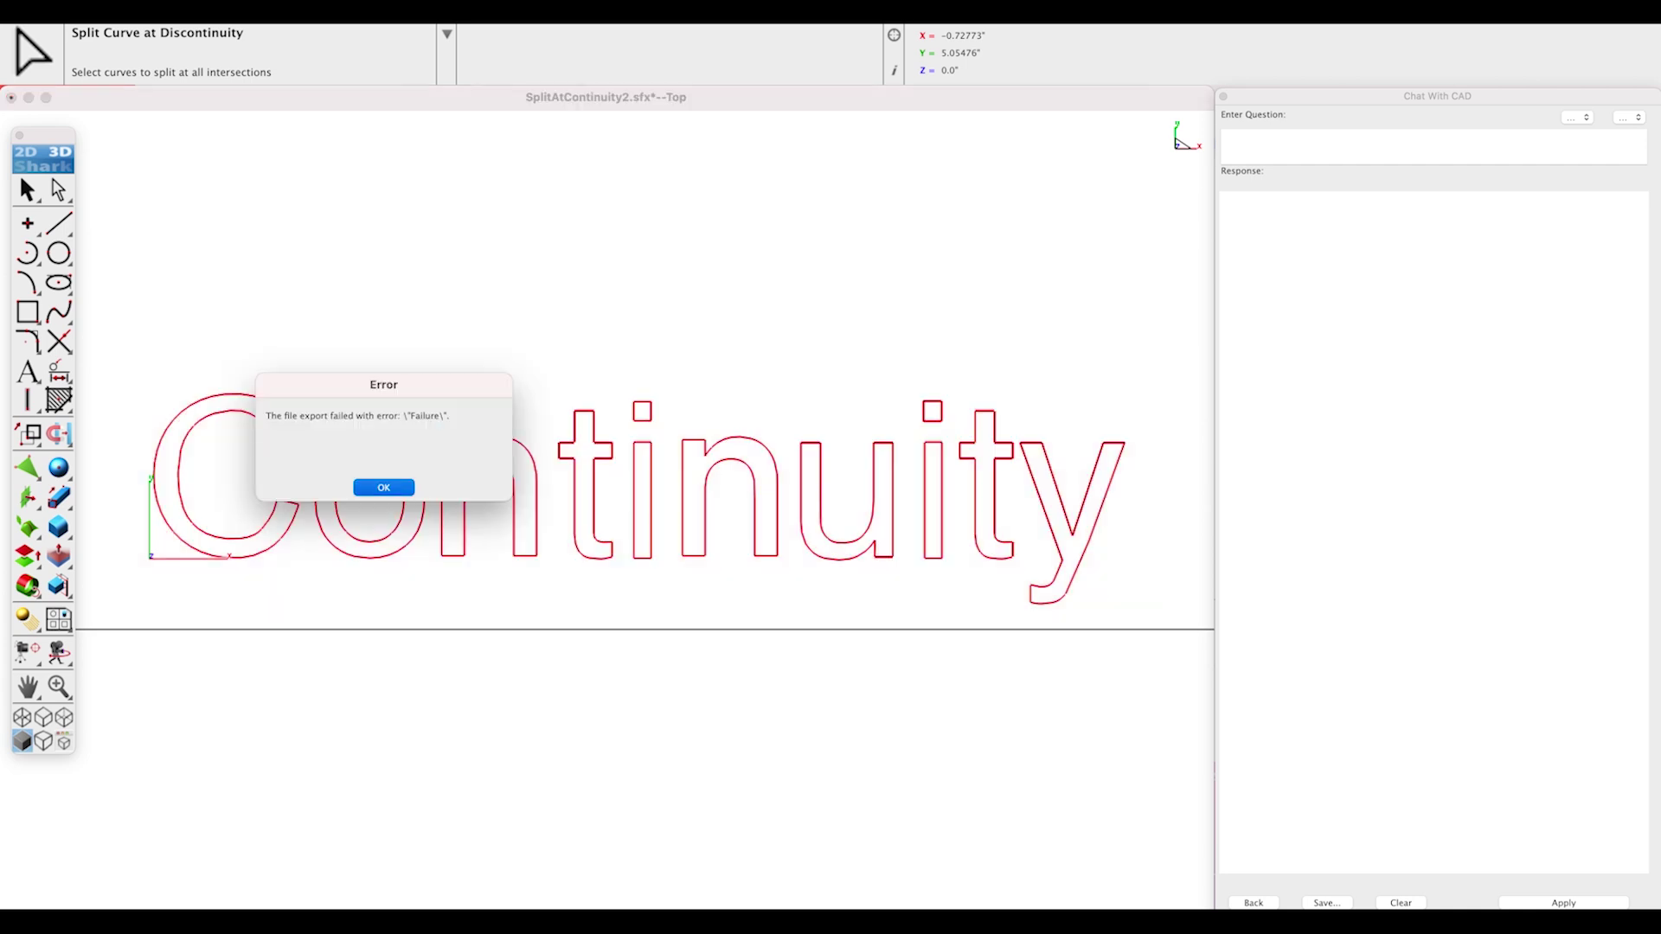
key("Return")
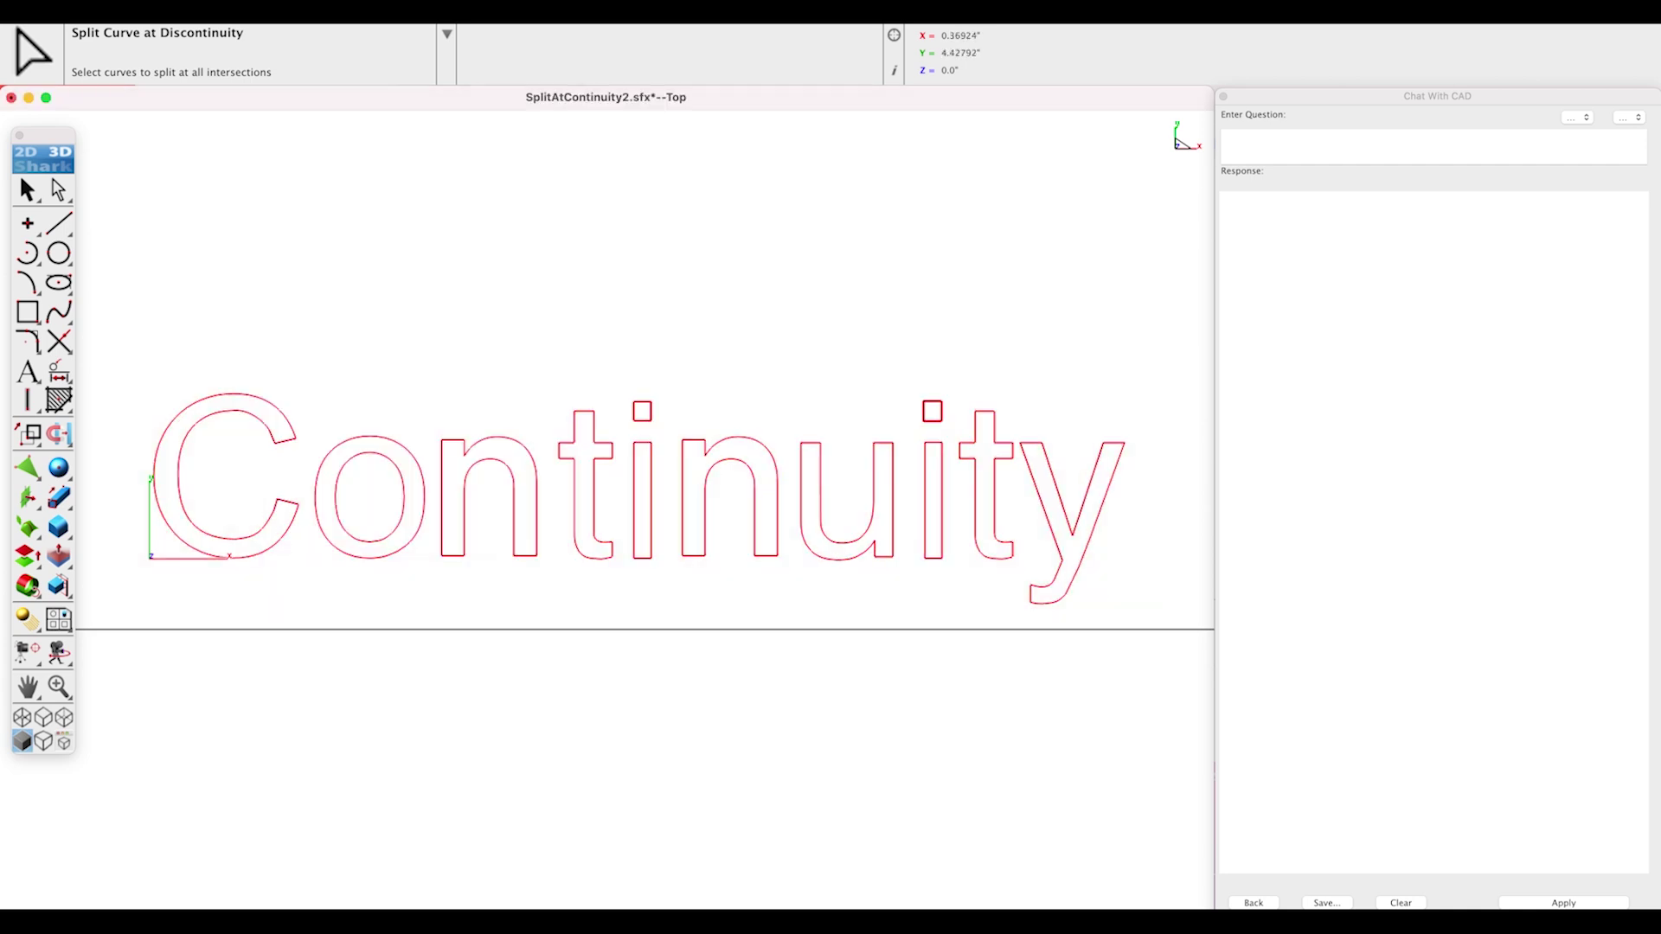
left_click_drag(111, 244, 1169, 628)
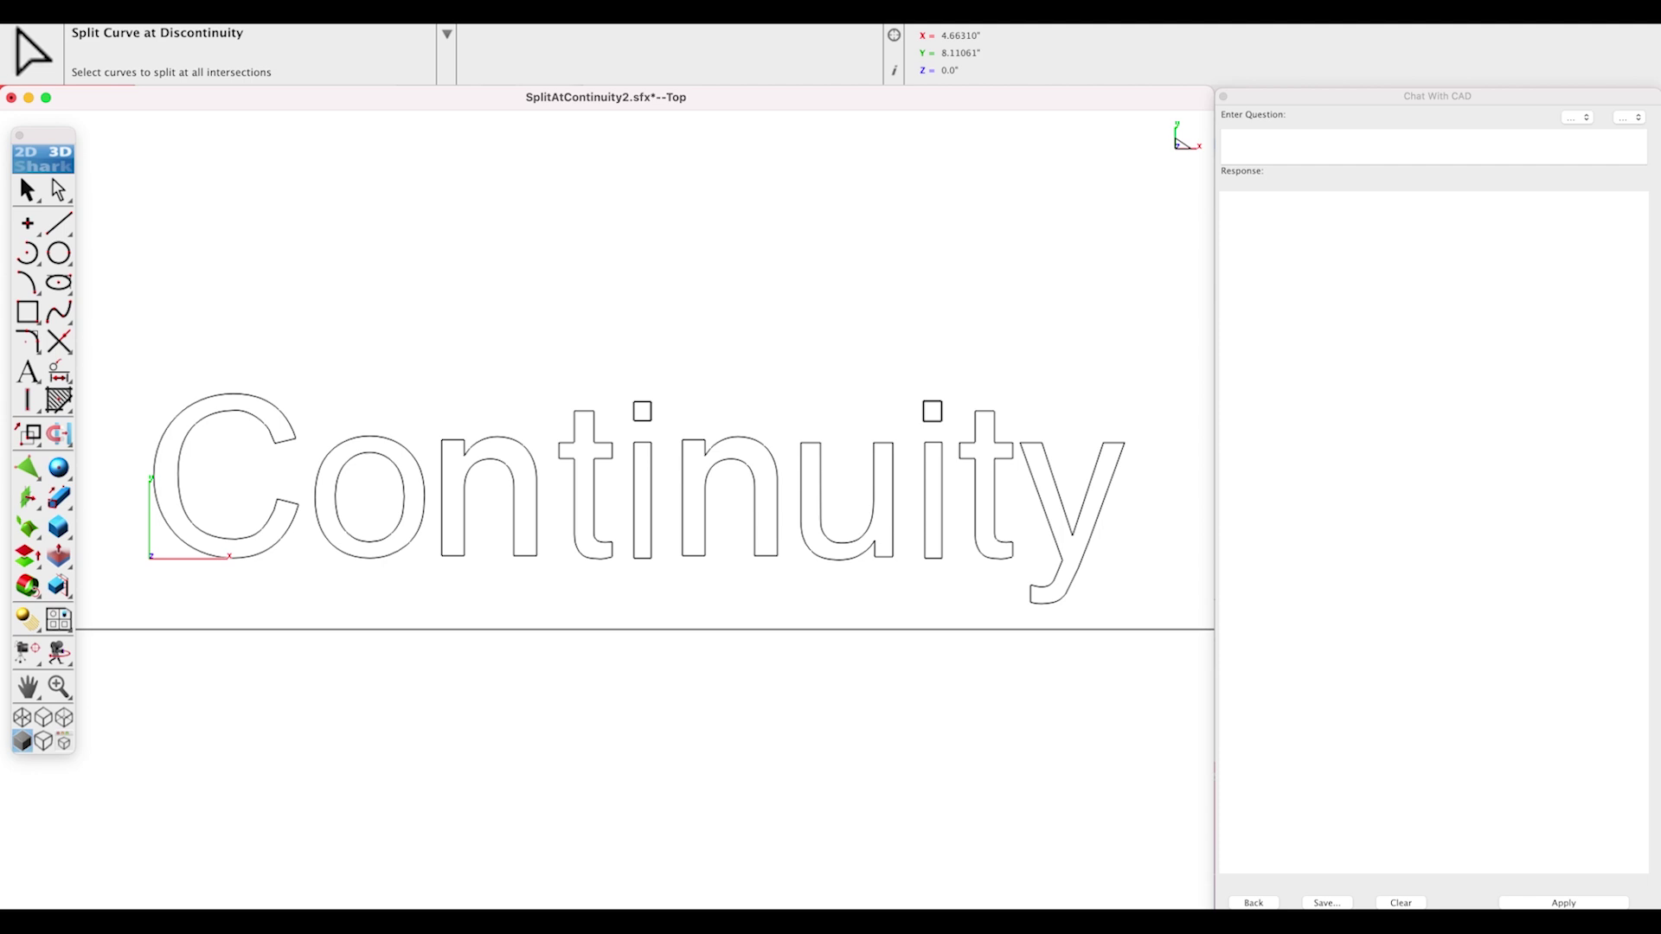
Apply assorted colors to all the split letter outline curves.
left_click(446, 34)
left_click(497, 35)
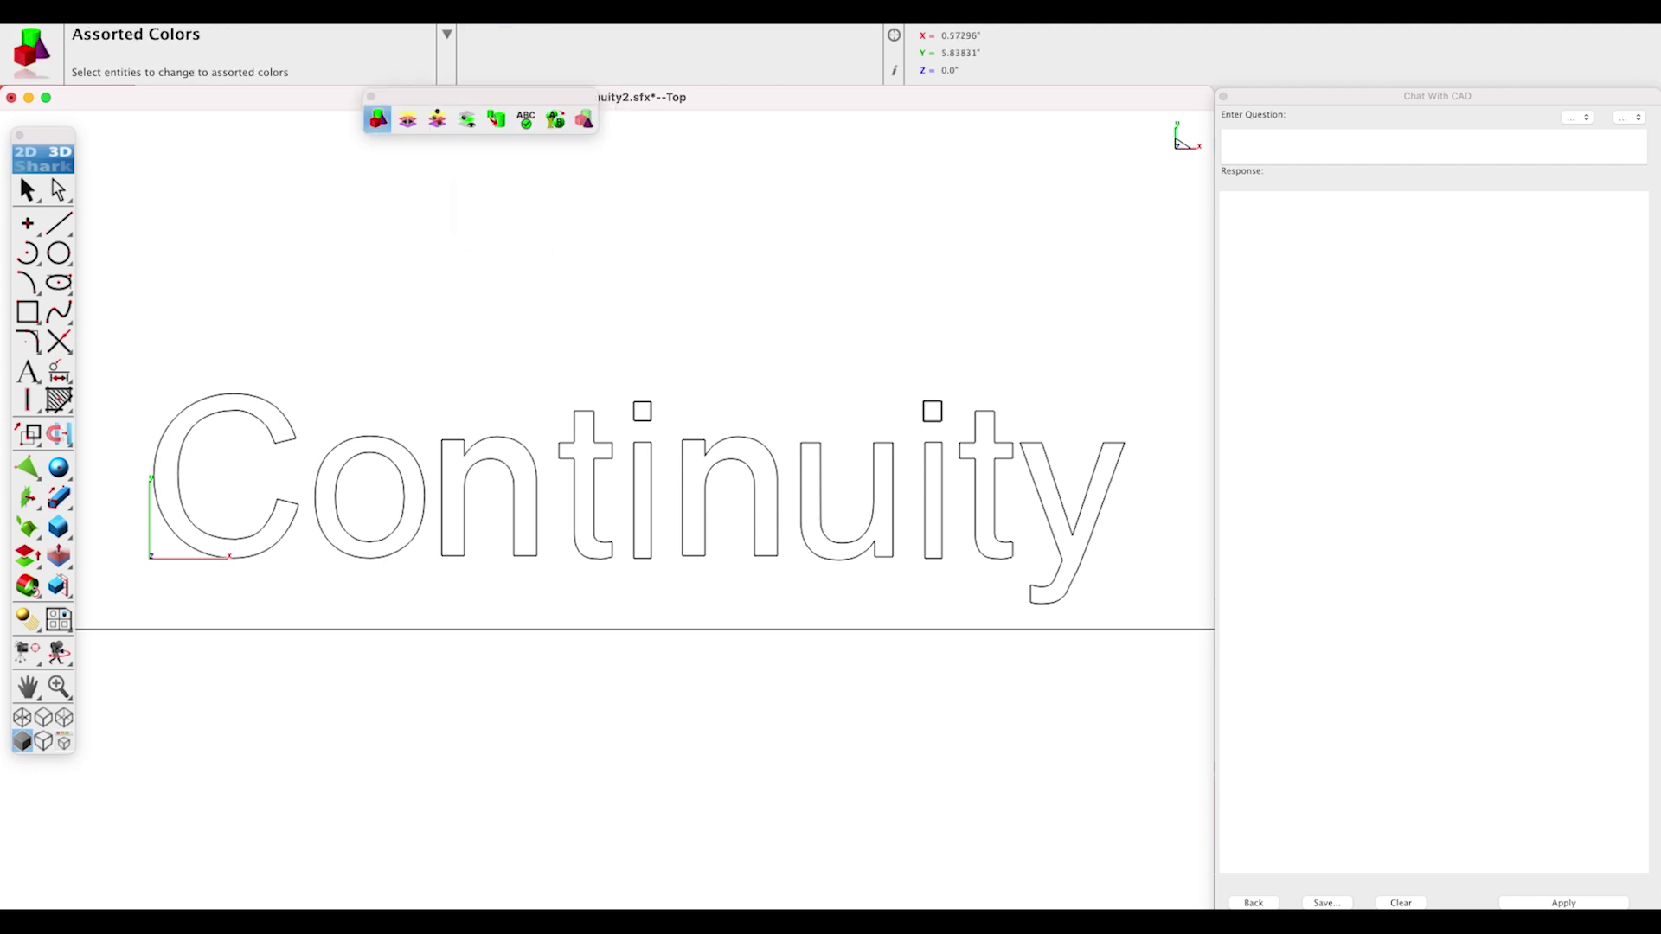
left_click_drag(122, 288, 1169, 617)
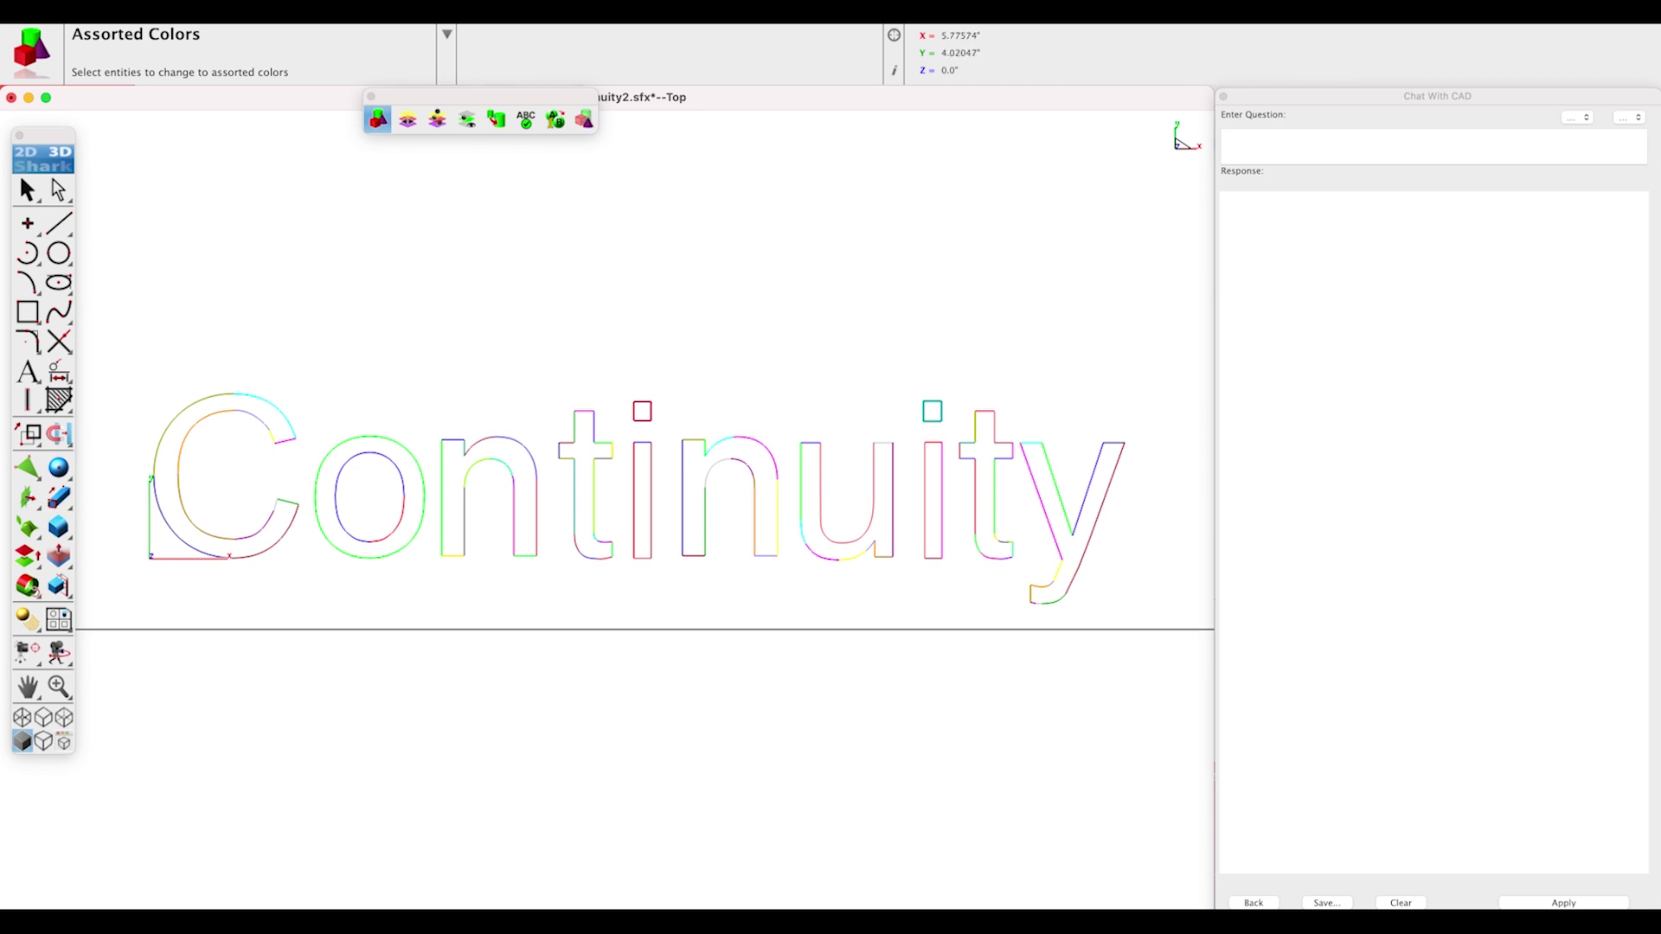
Extrude the letter outlines into solids along Z in isometric view and set the extrusion distance to 2.
left_click(58, 496)
left_click_drag(134, 315, 1153, 616)
key("super+i")
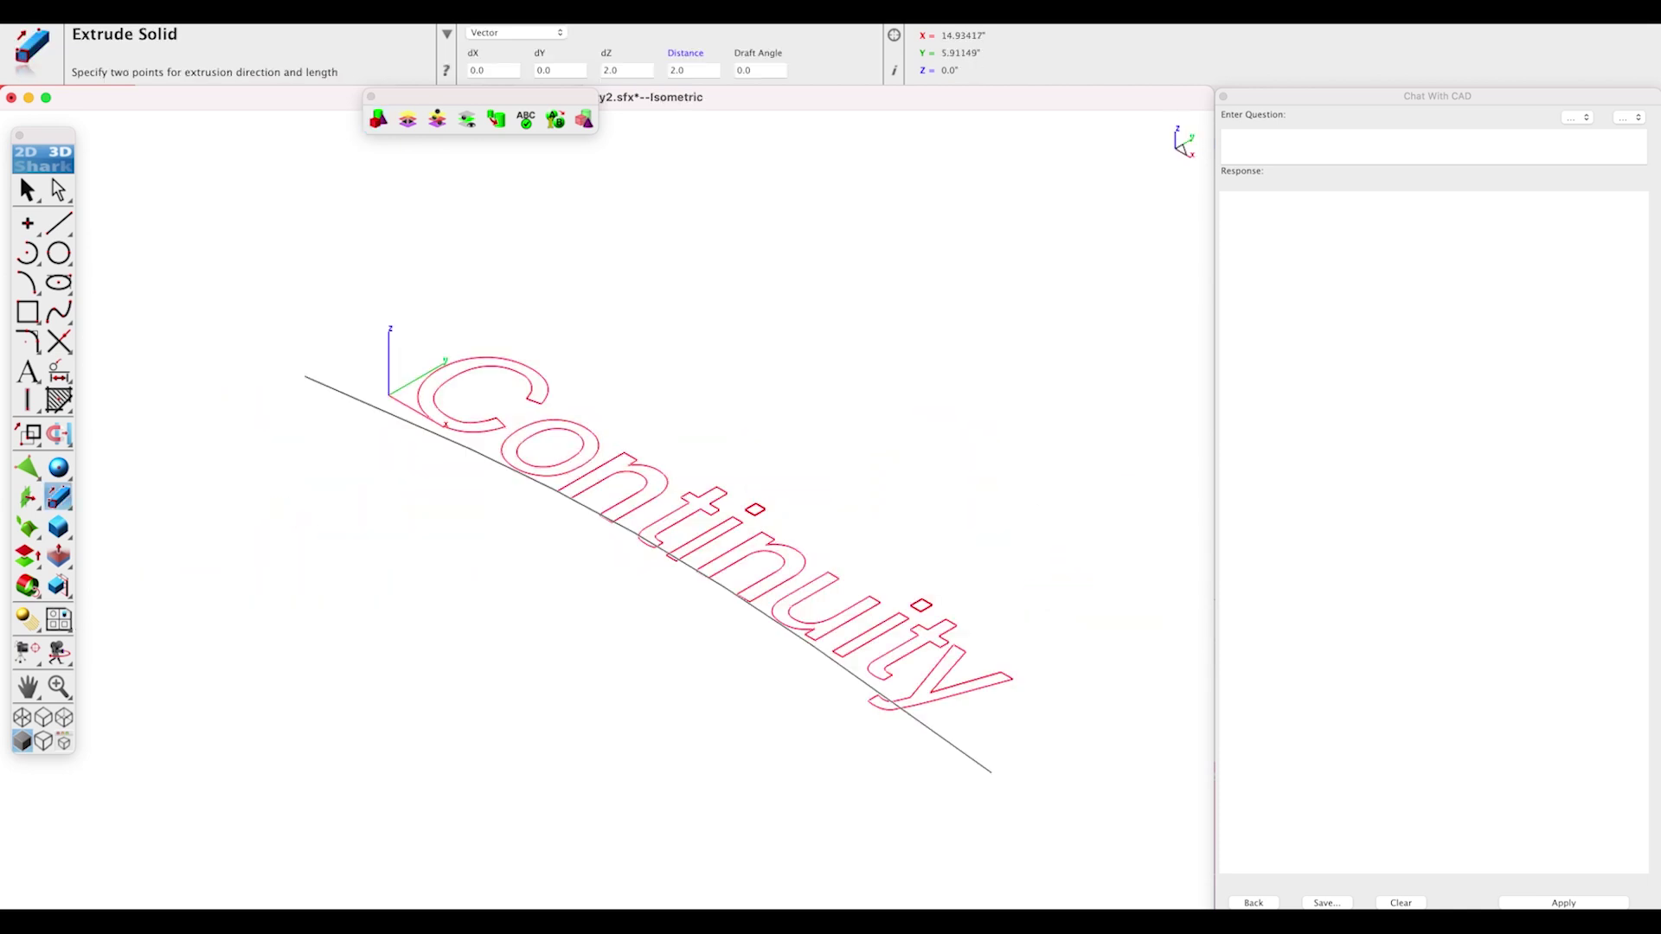
left_click(980, 374)
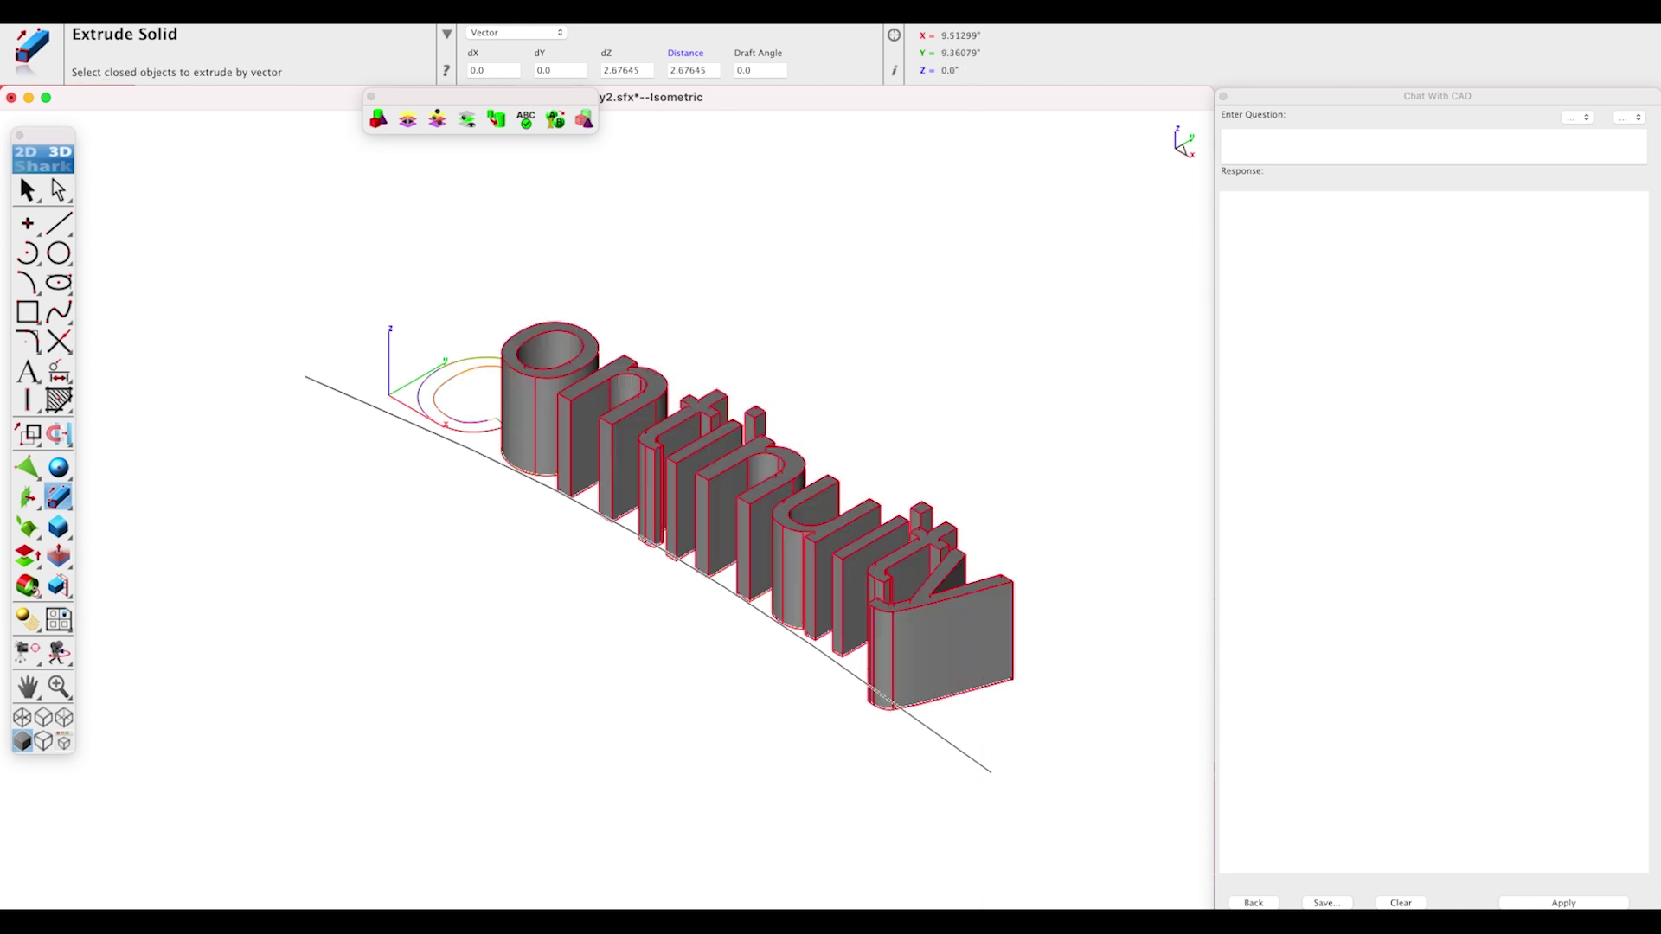
key("super+t")
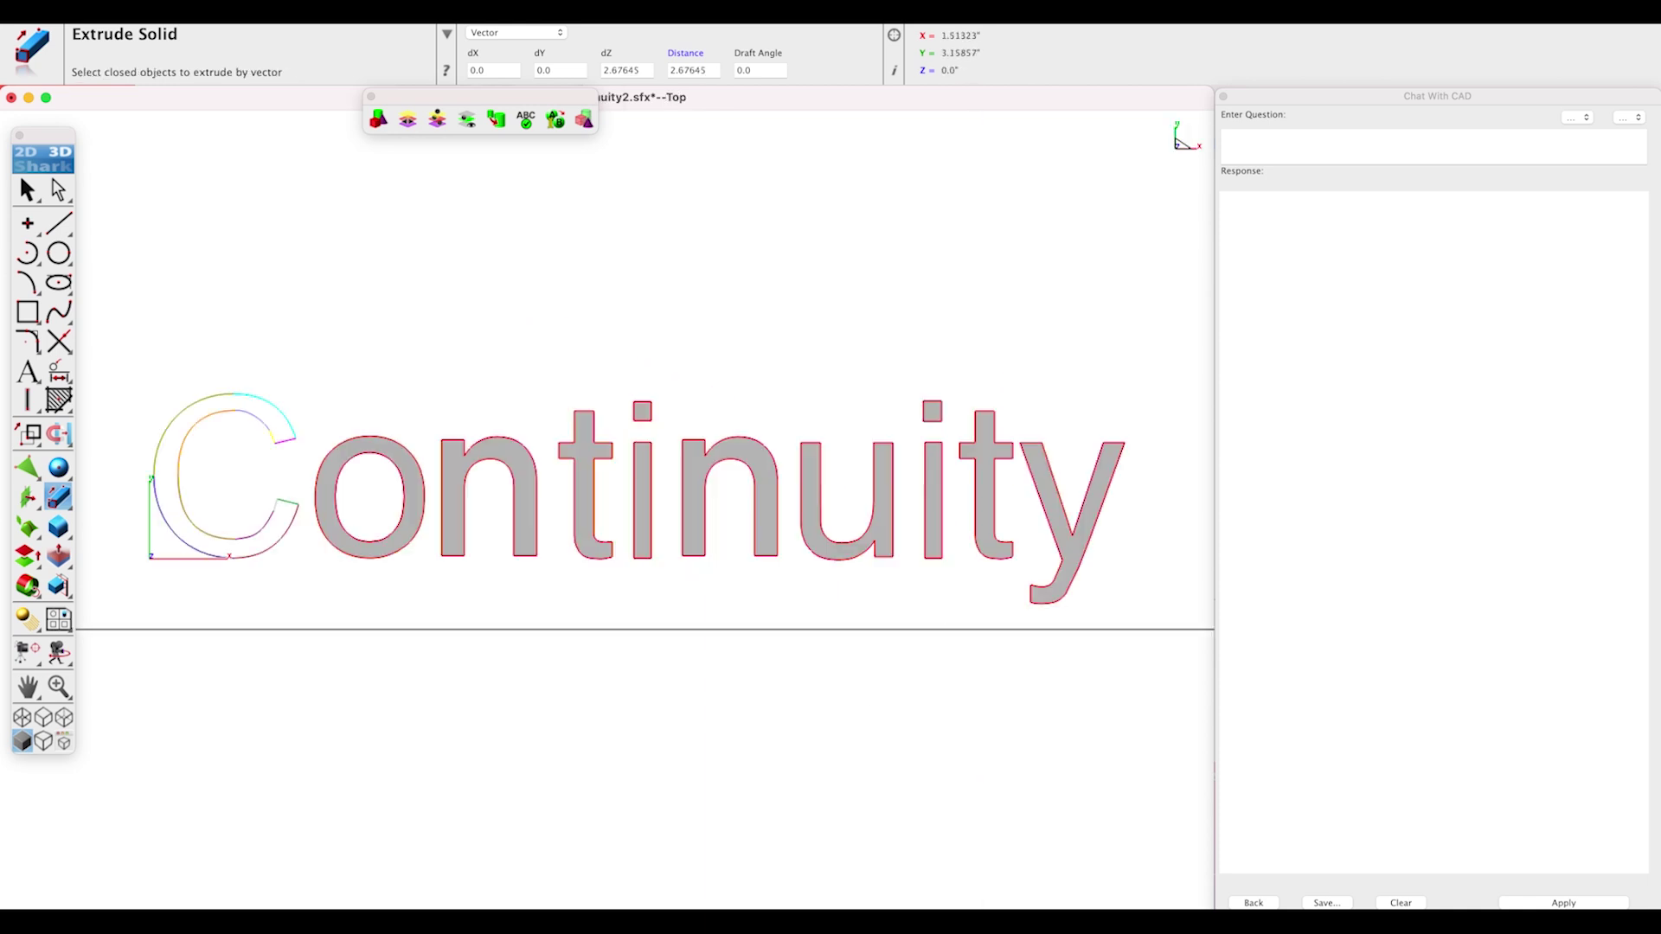
key("super+i")
key("Tab")
type("2")
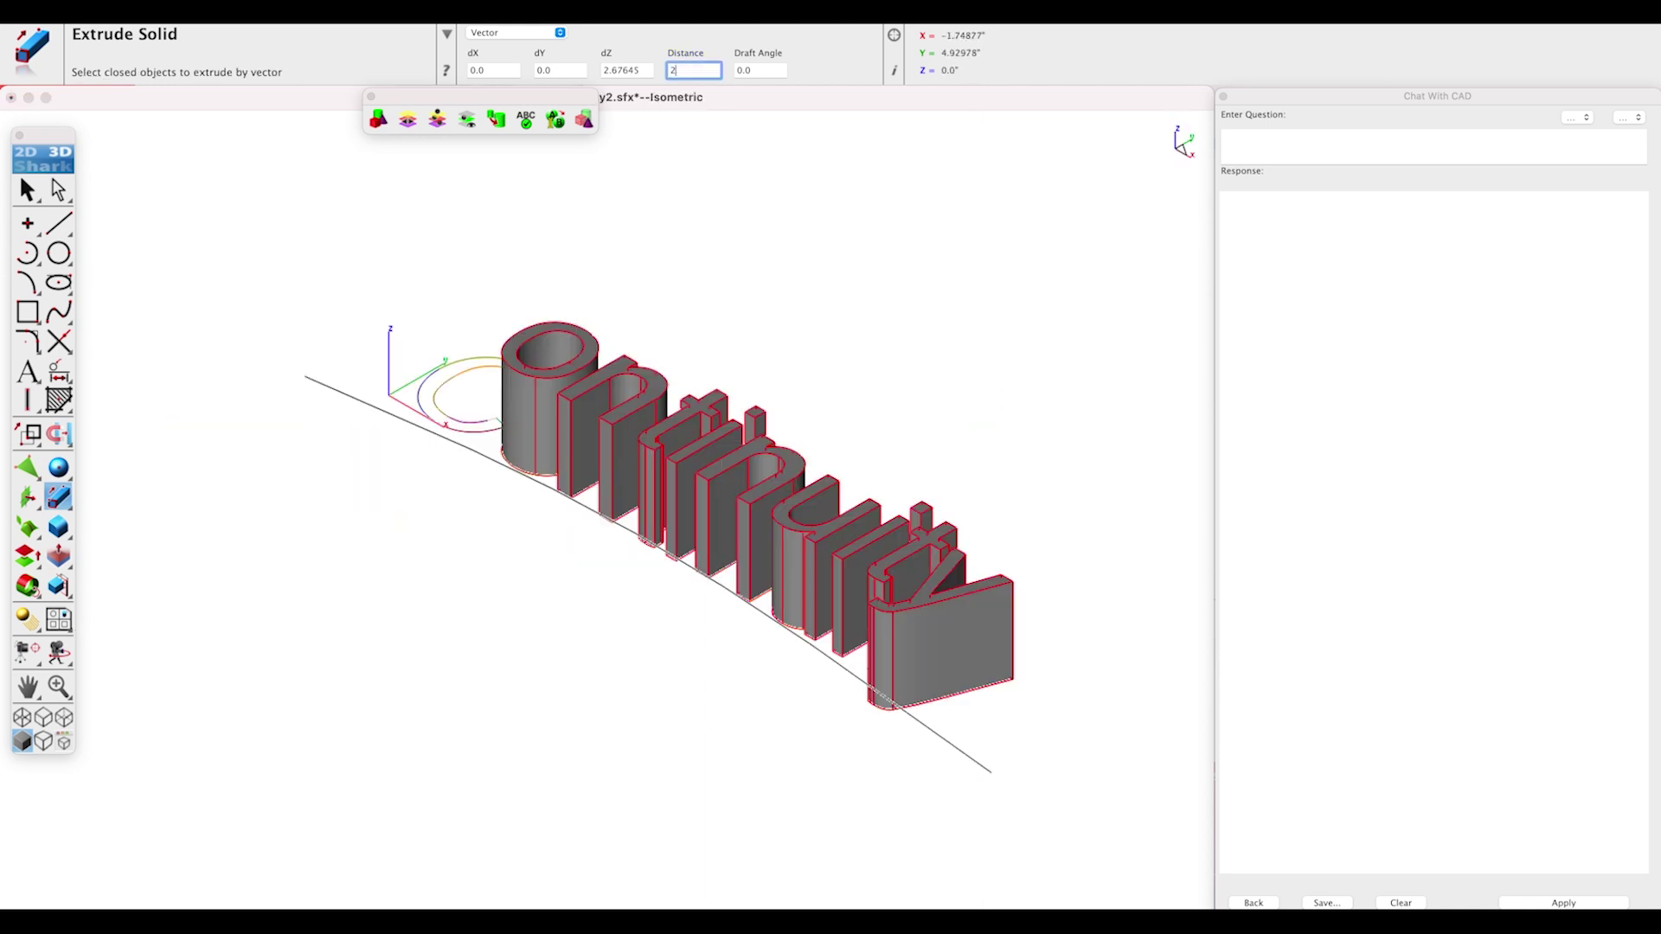
key("Return")
Extrude the outline of the letter C into a solid along Z and set its distance to 2.
key("super+shift+t")
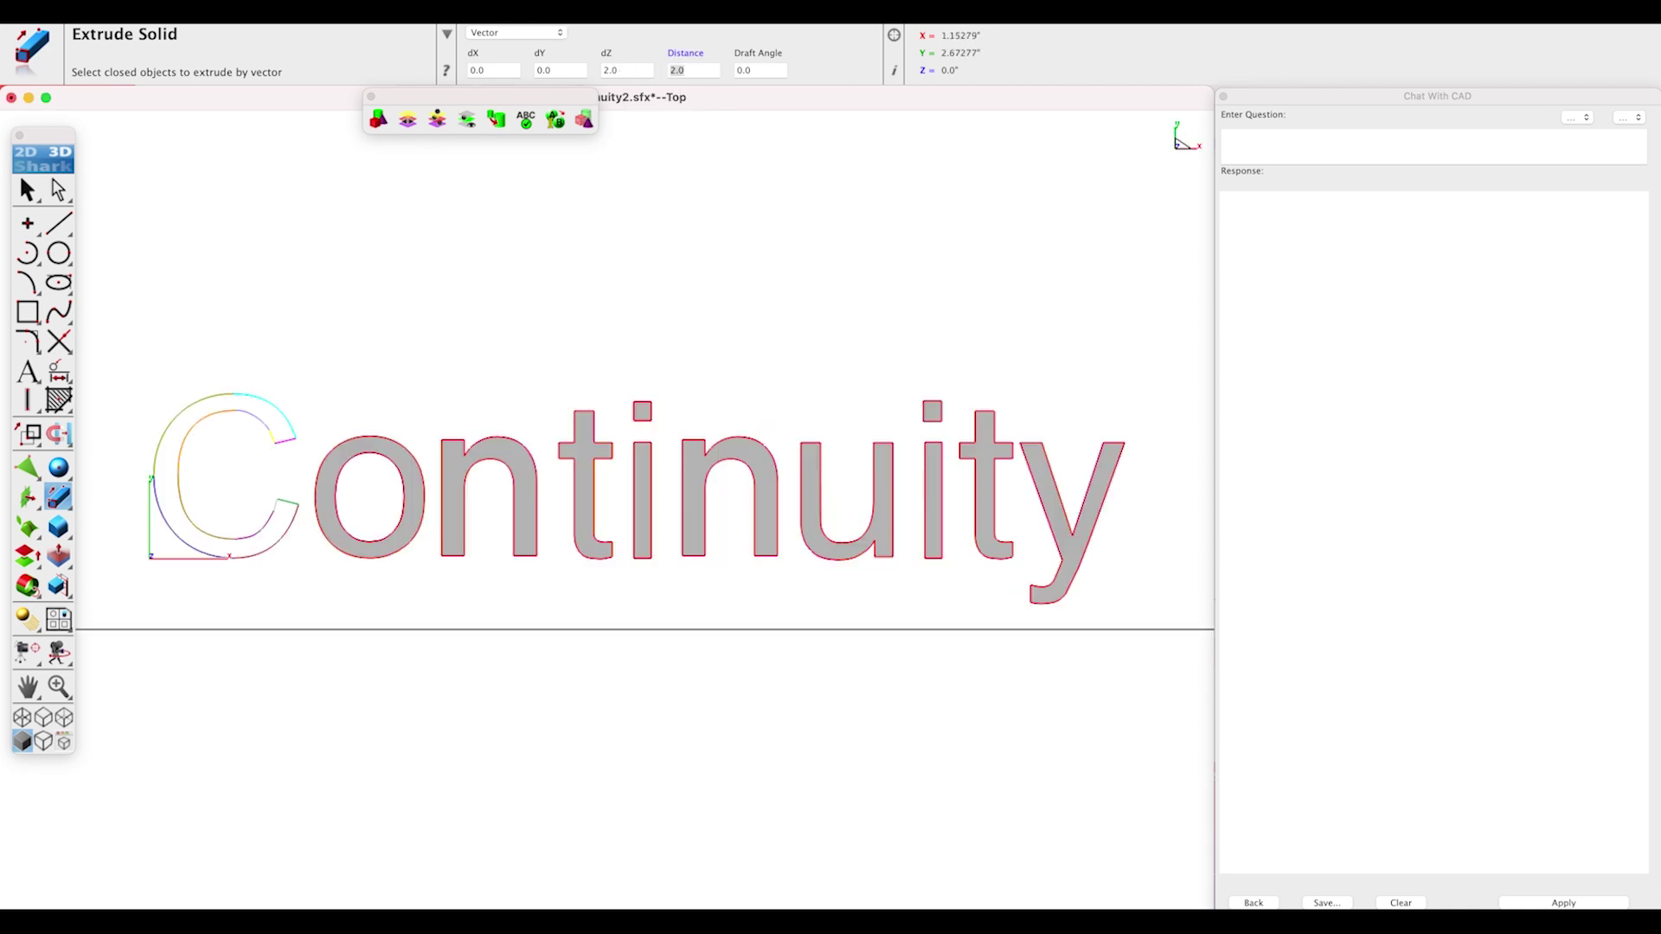
left_click_drag(149, 394, 306, 576)
key("super+shift+i")
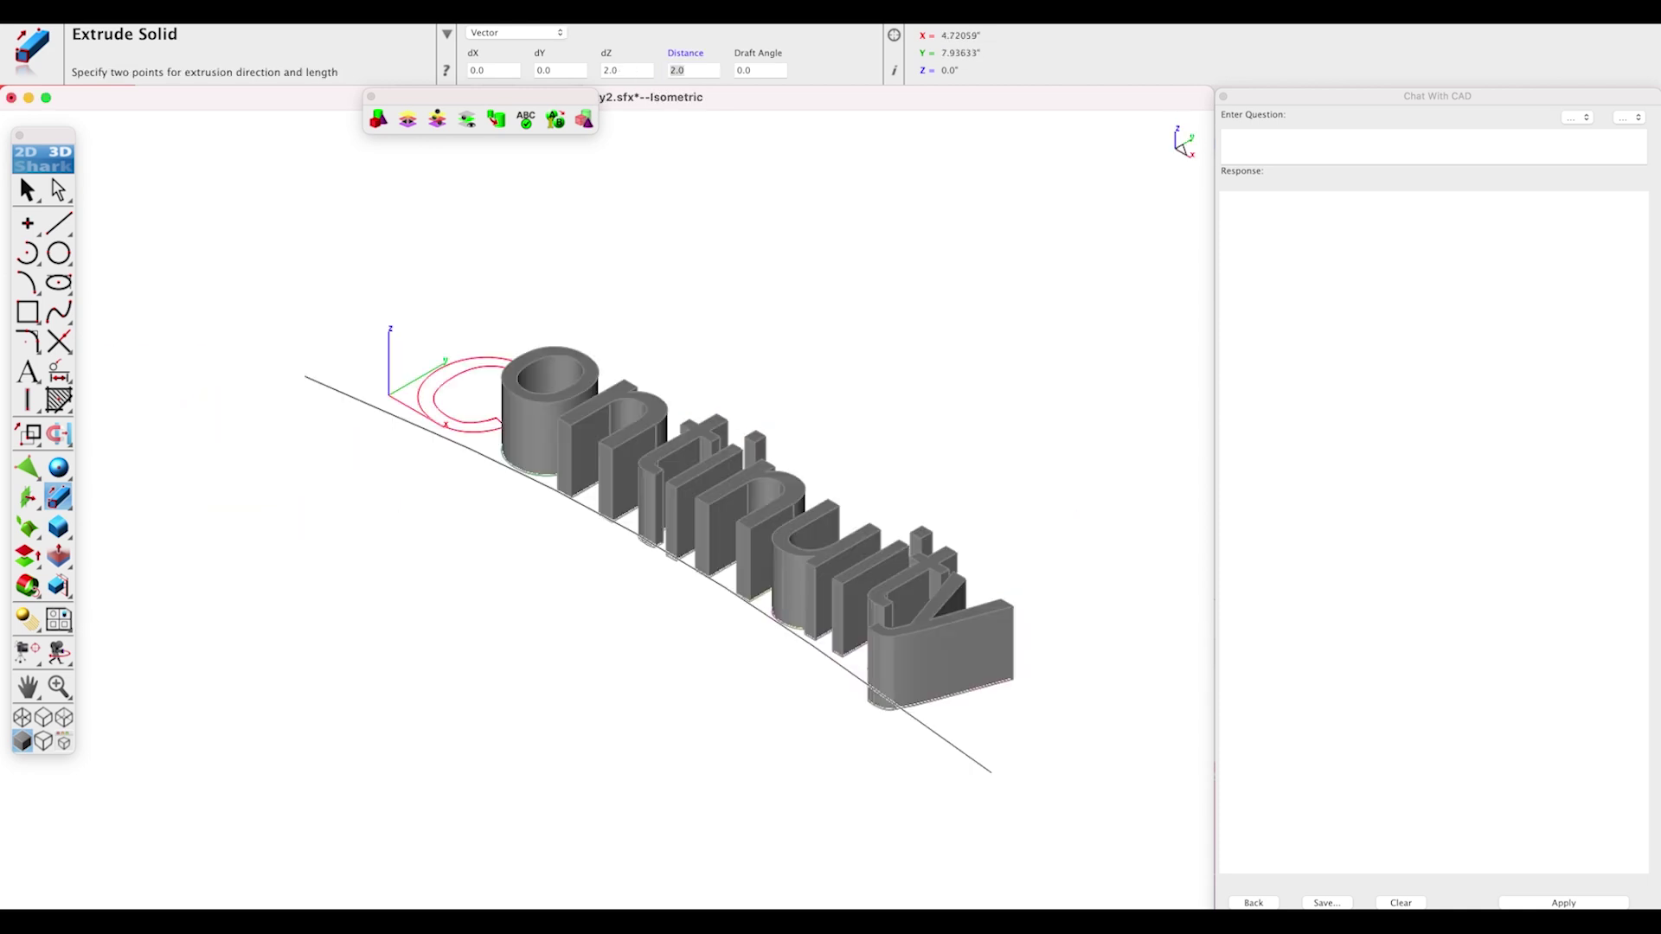
left_click(913, 234)
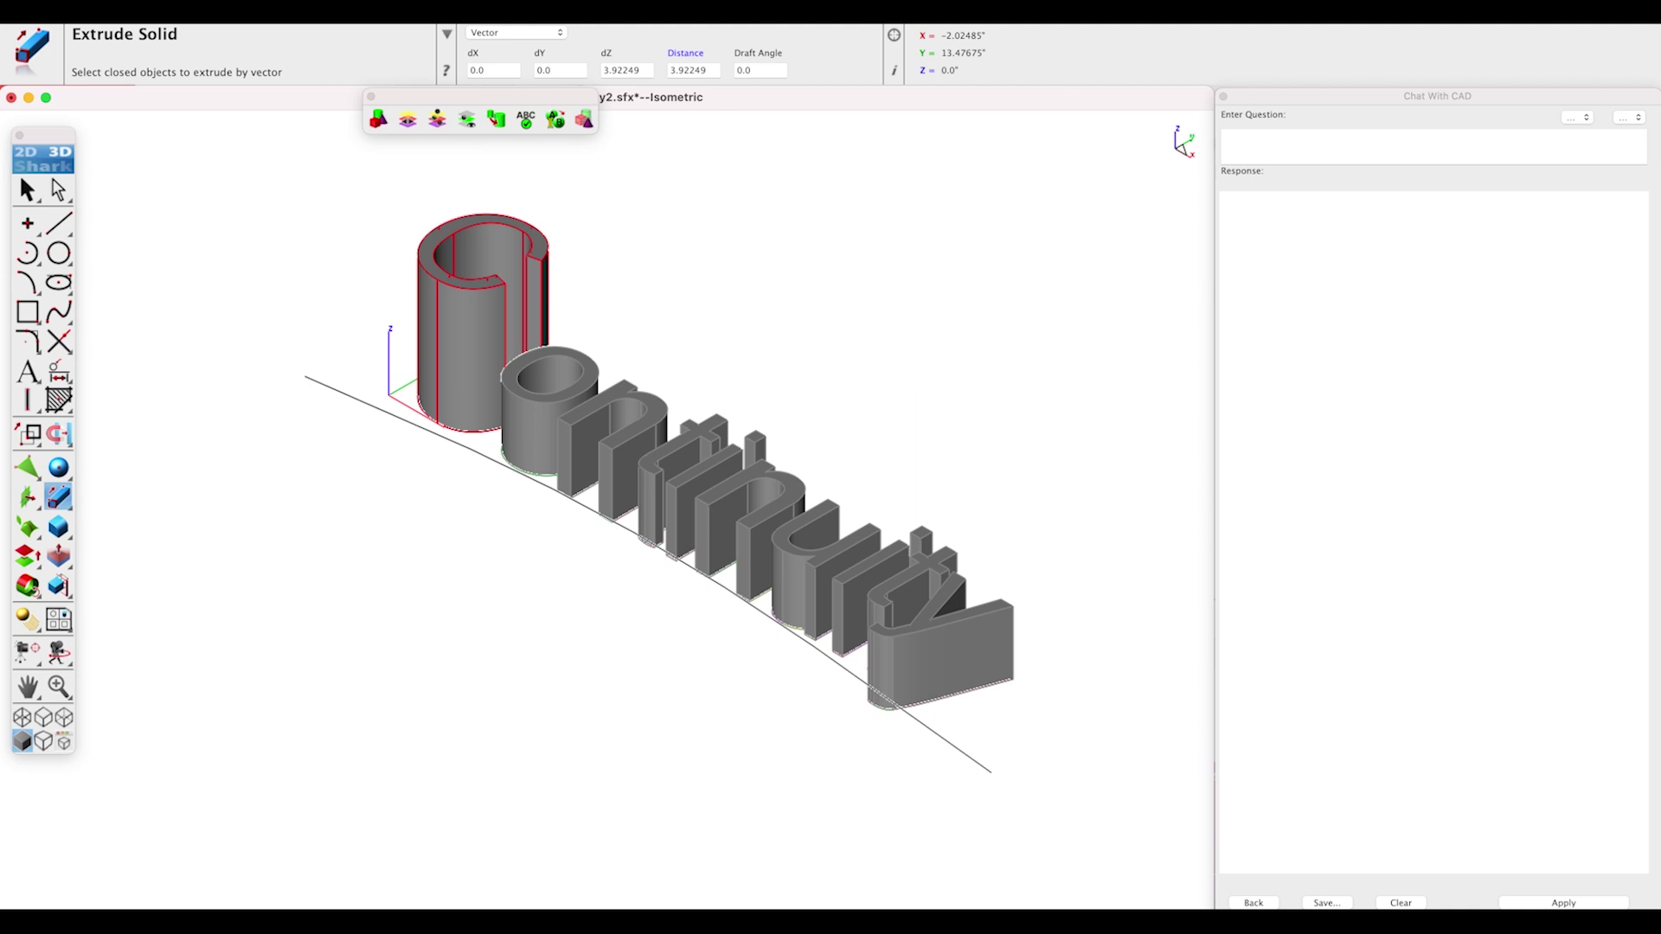
type("2")
key("Return")
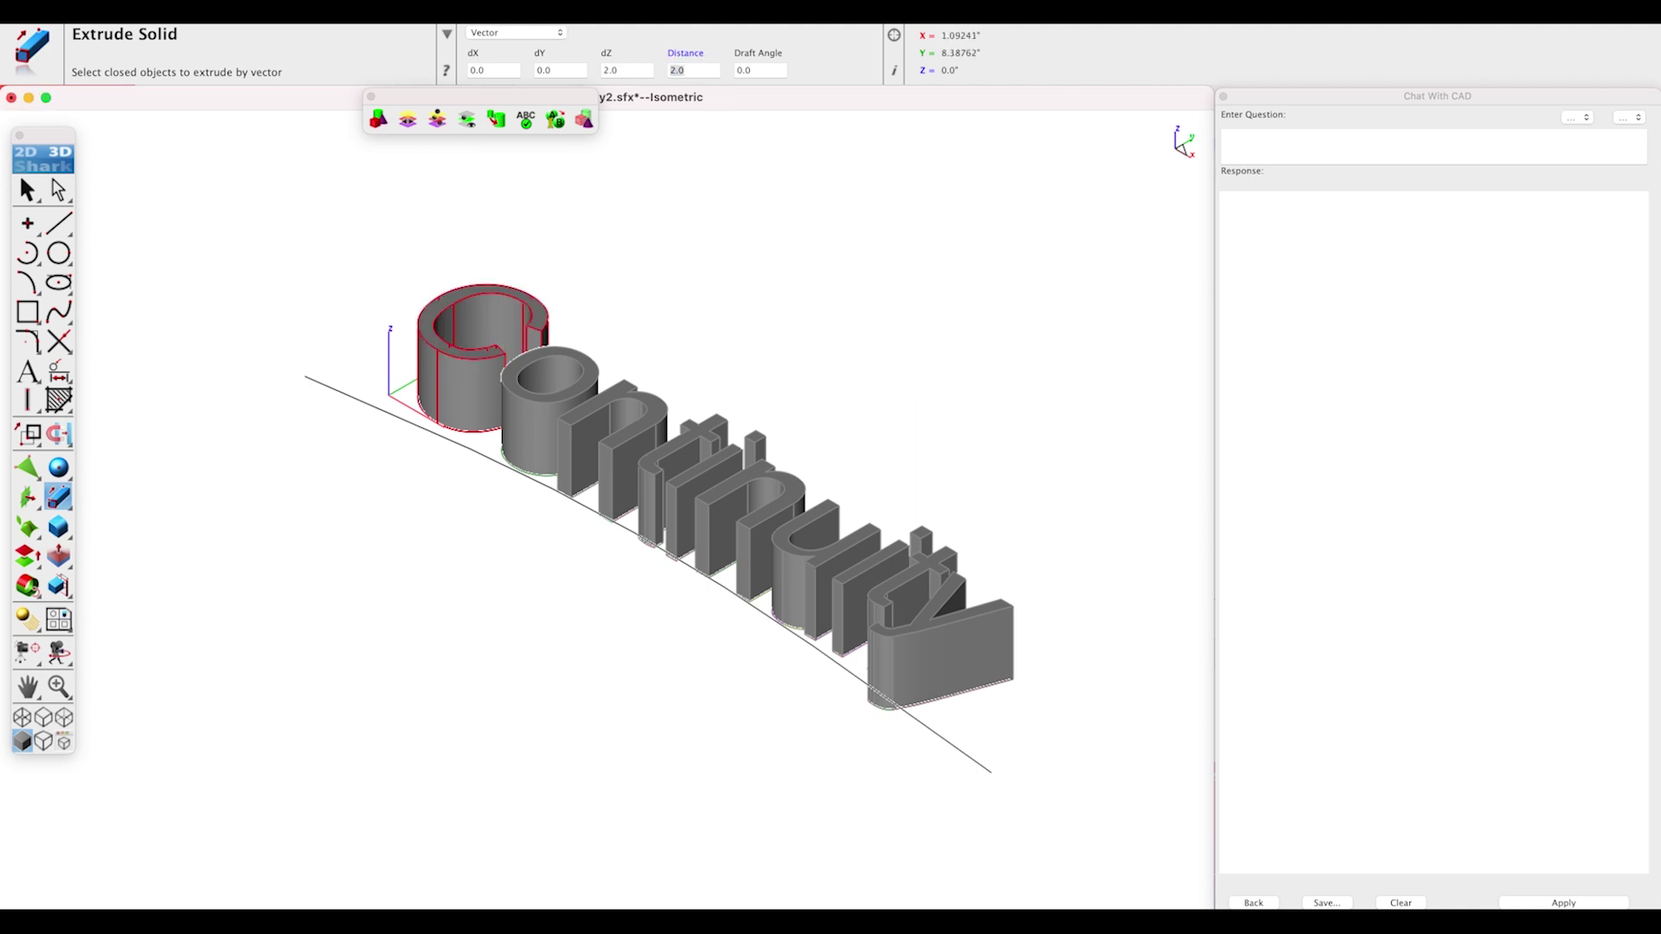
In front view, trim the letter C solid with the arched spline, perpendicular to the view, flipping the direction to keep the lower part.
key("super+shift+f")
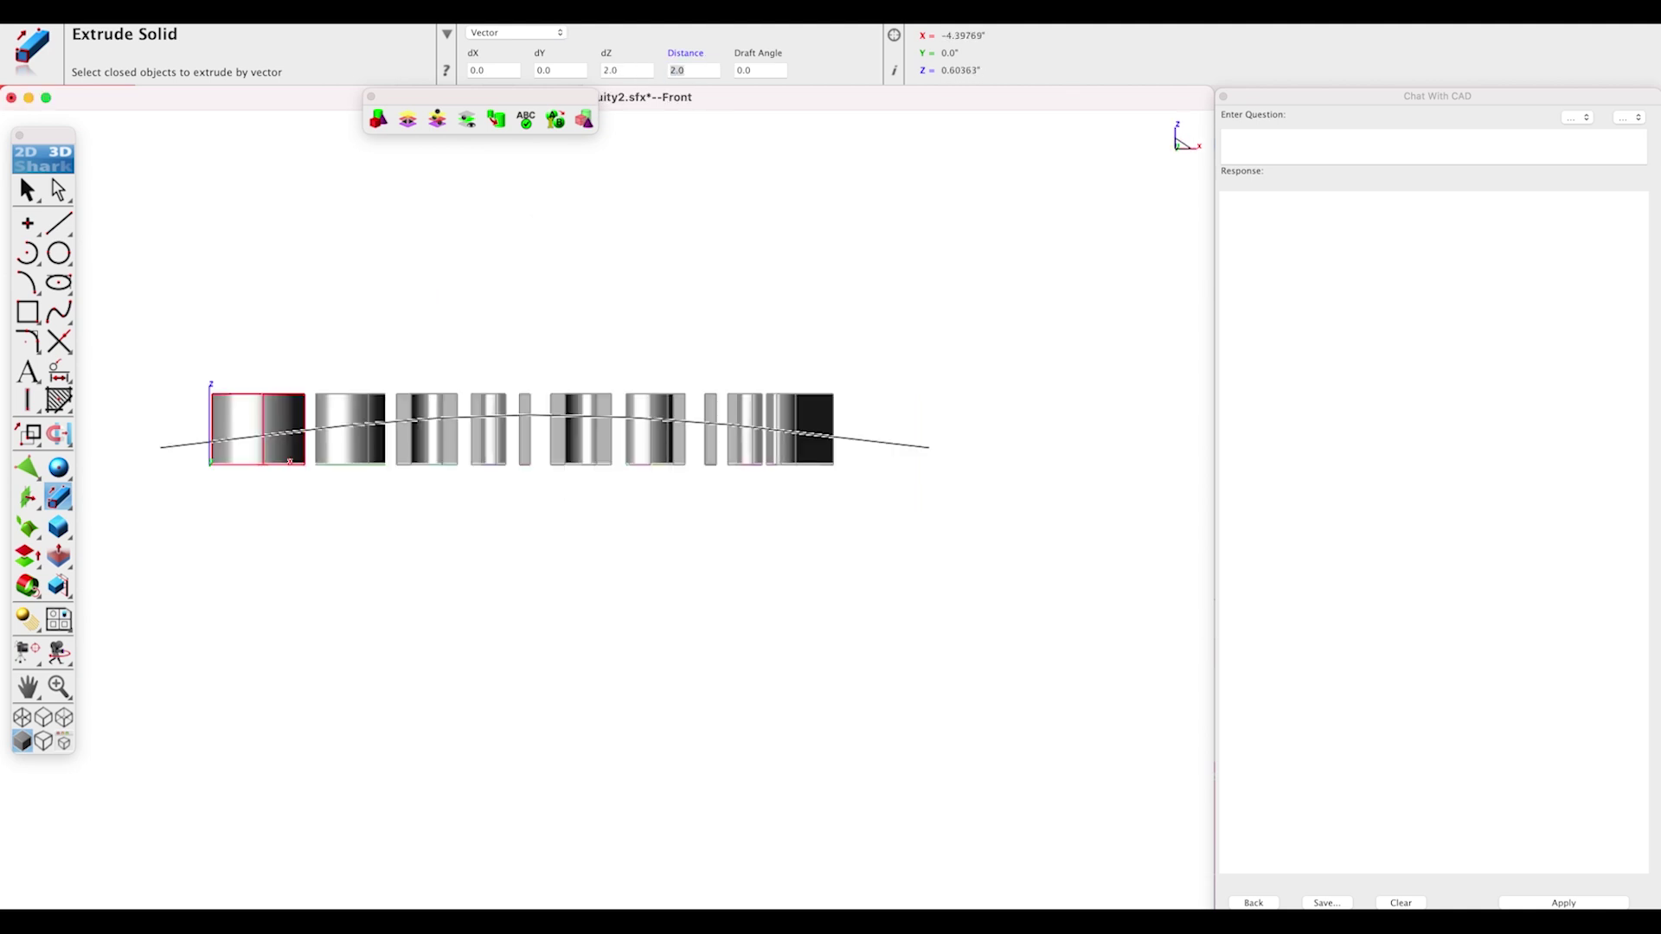
left_click(58, 585)
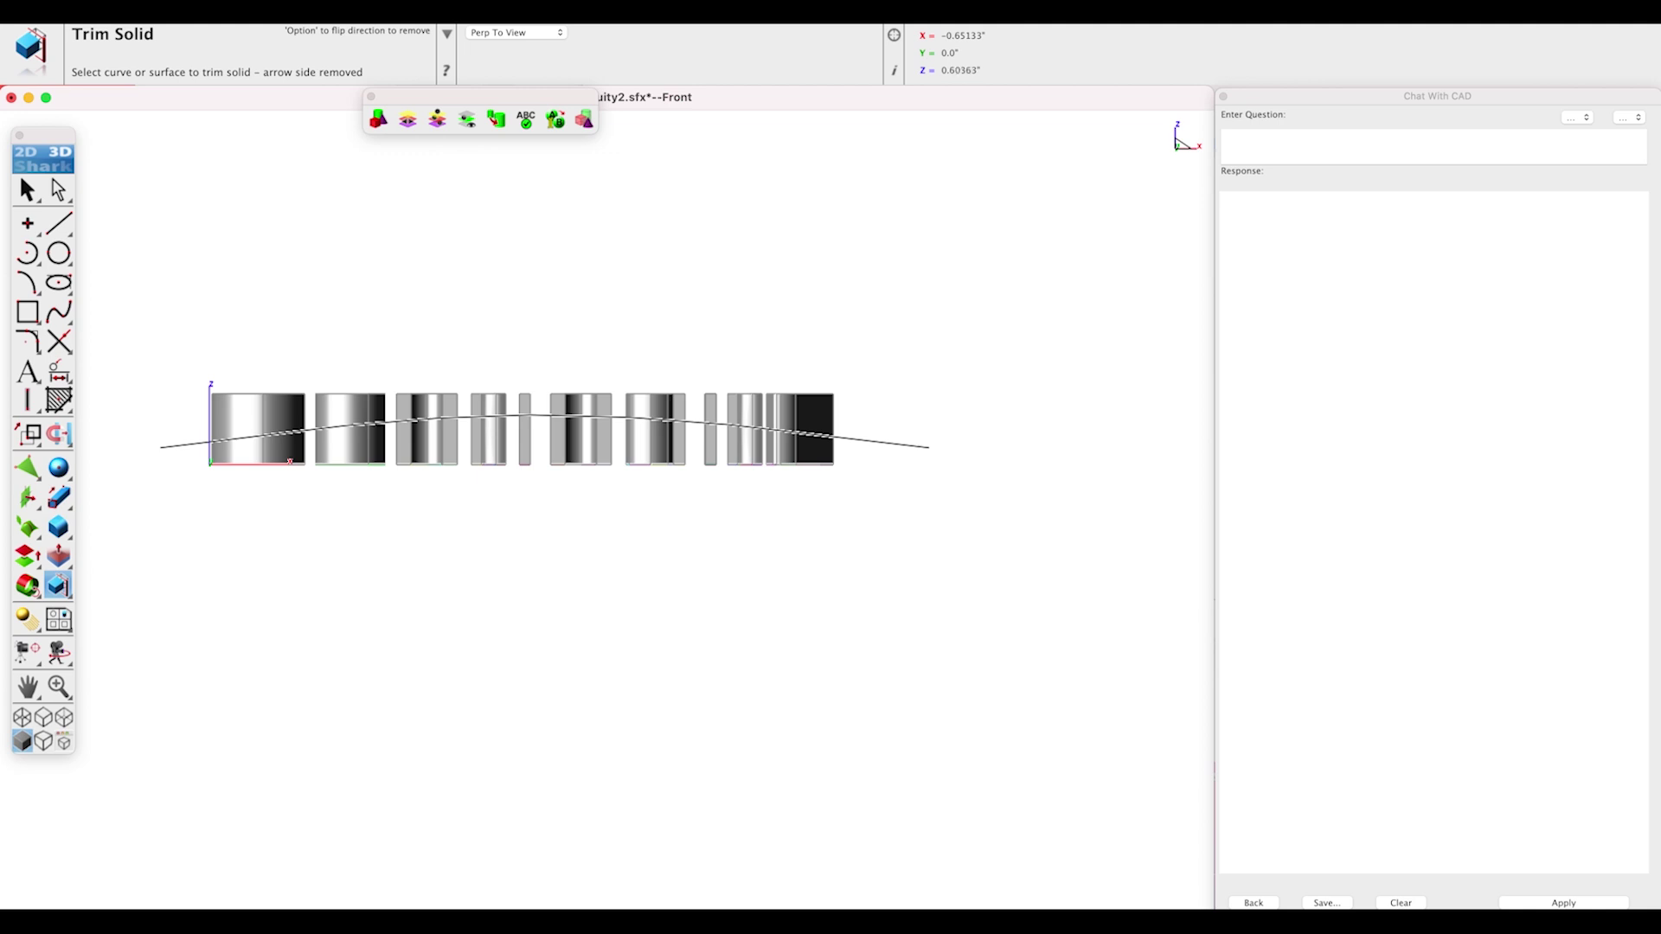
left_click(185, 444)
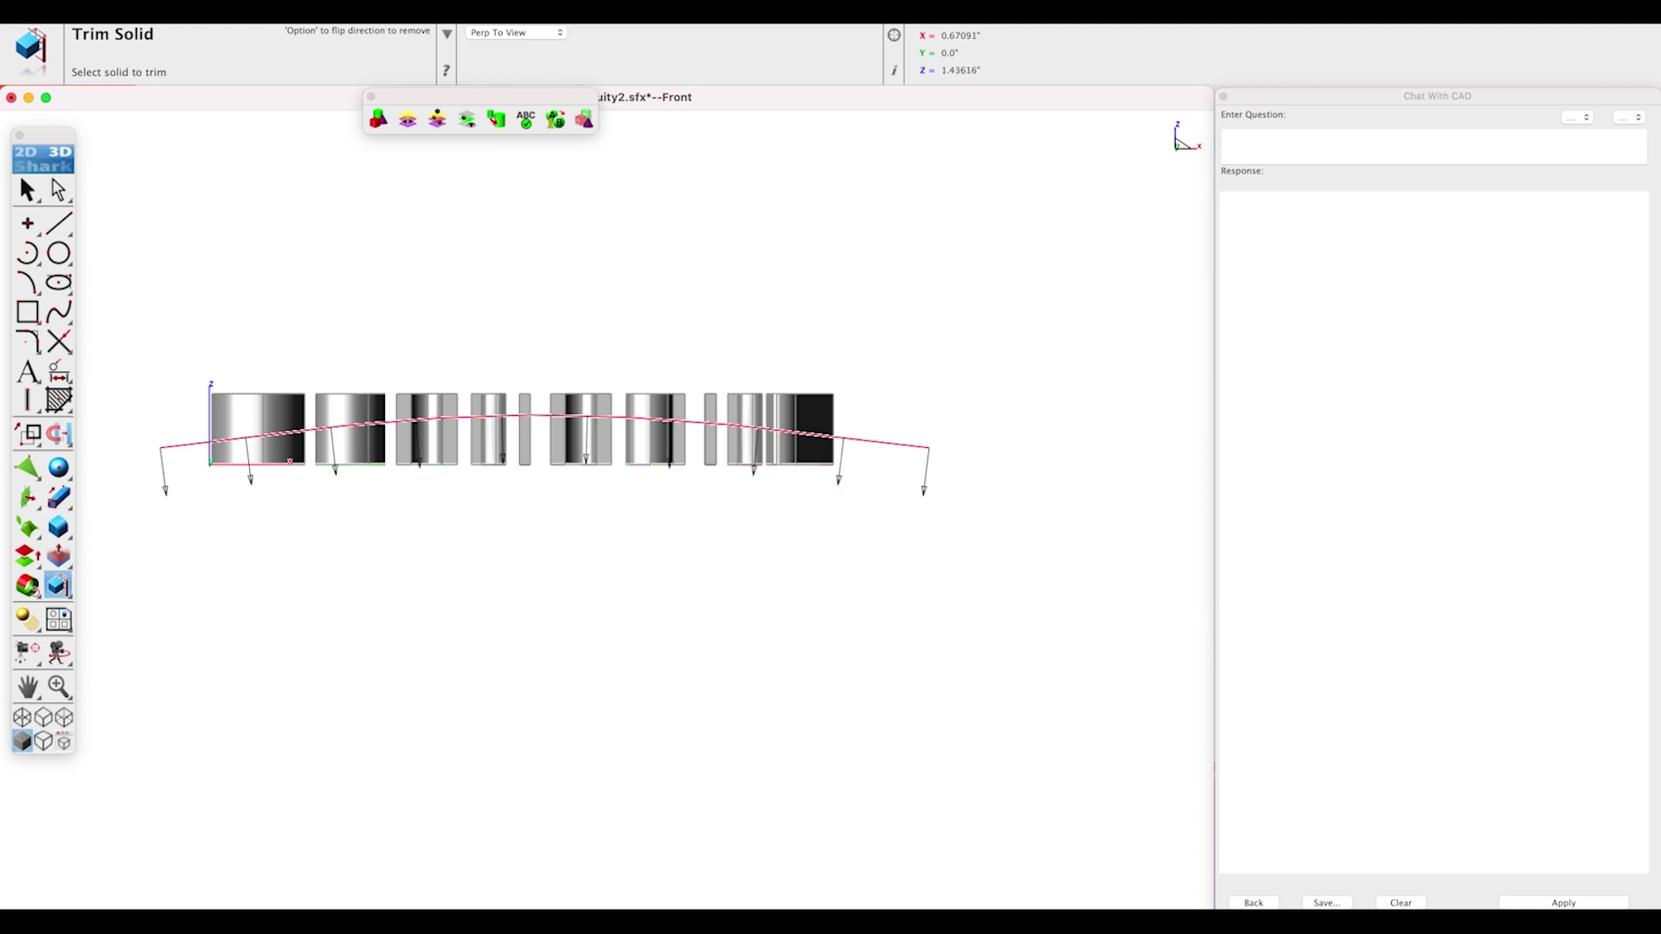
left_click(234, 413)
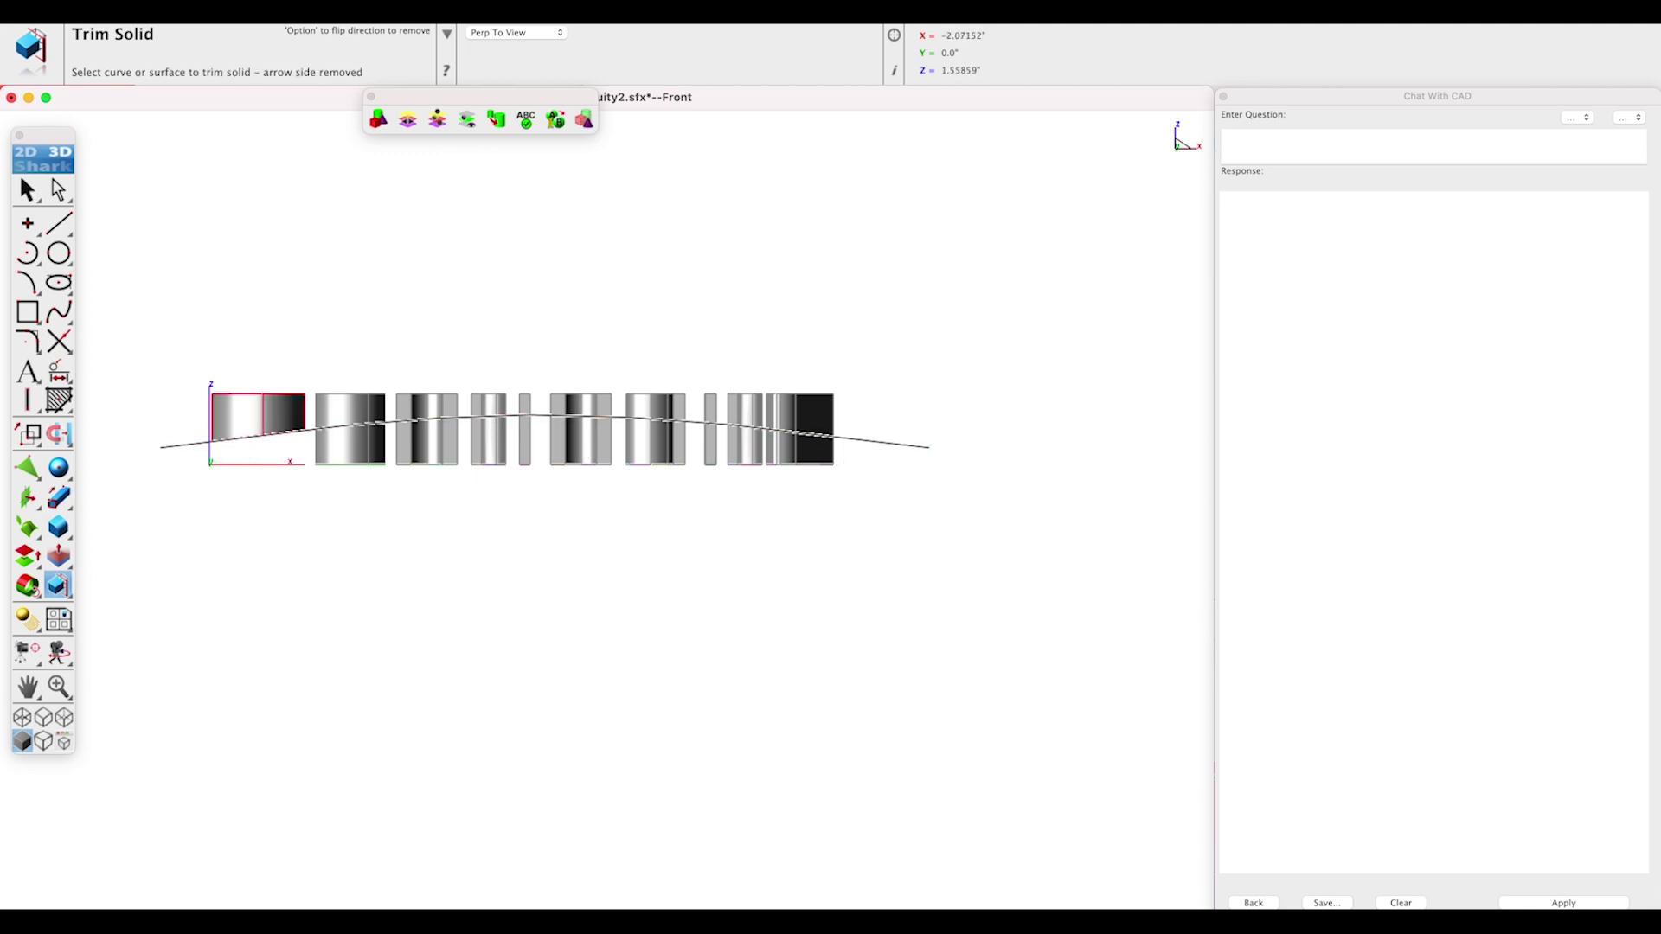
key("alt")
Trim the remaining letter solids with the arched spline, flip the direction to keep their lower parts, and return to isometric view.
left_click(185, 443)
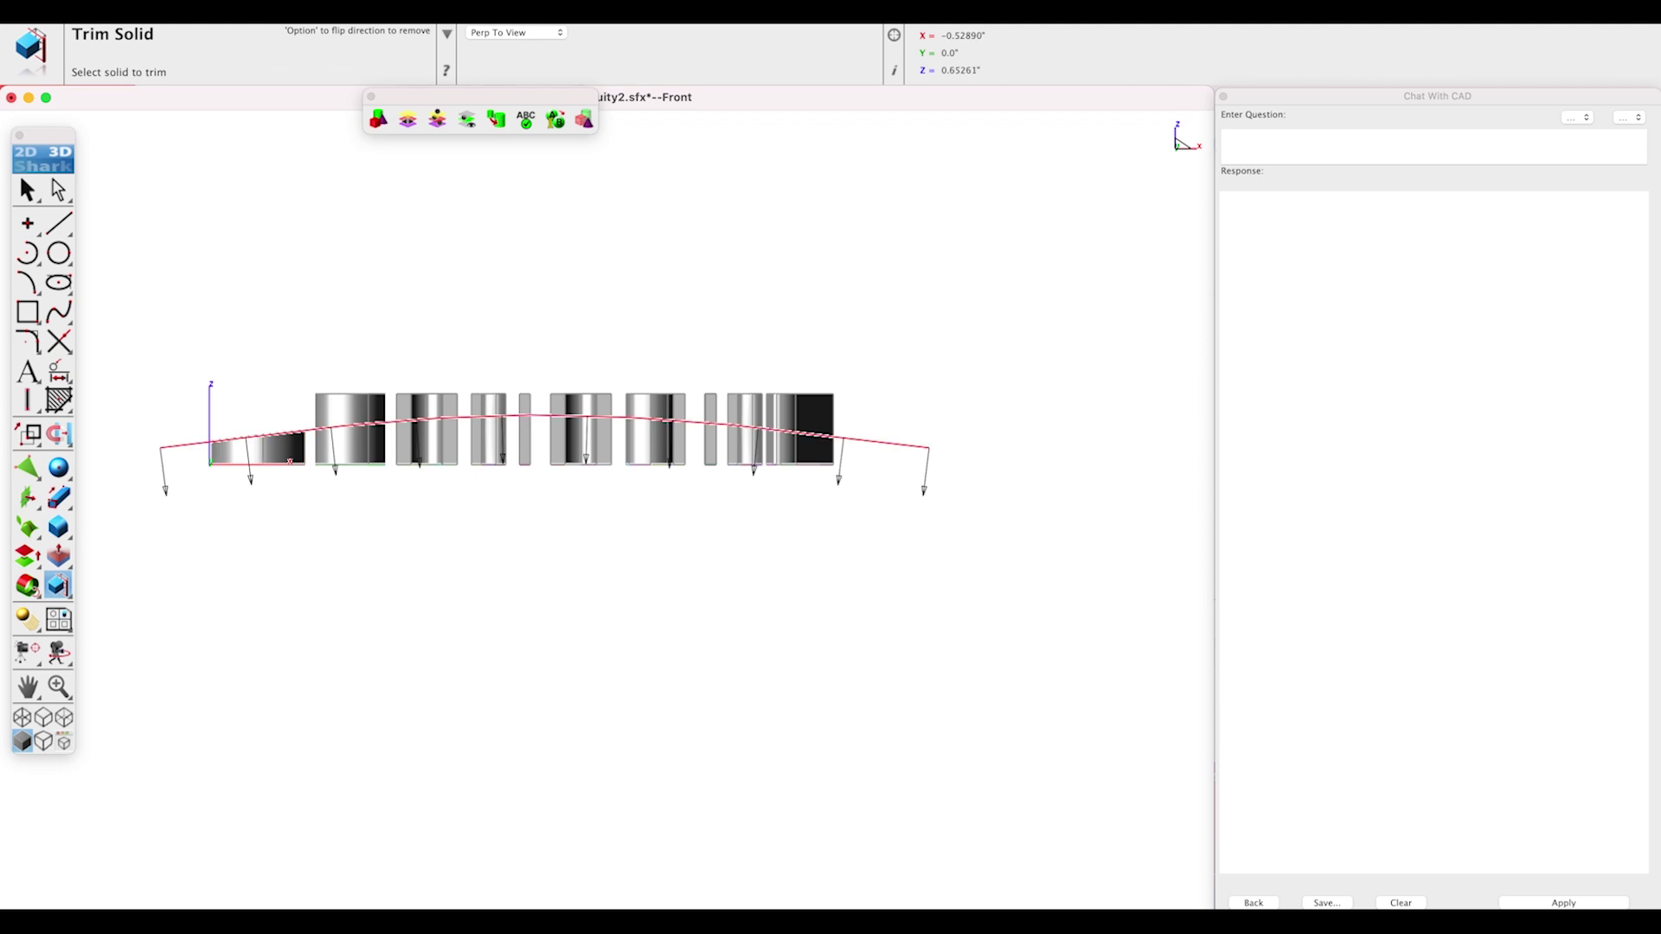
key("super+a")
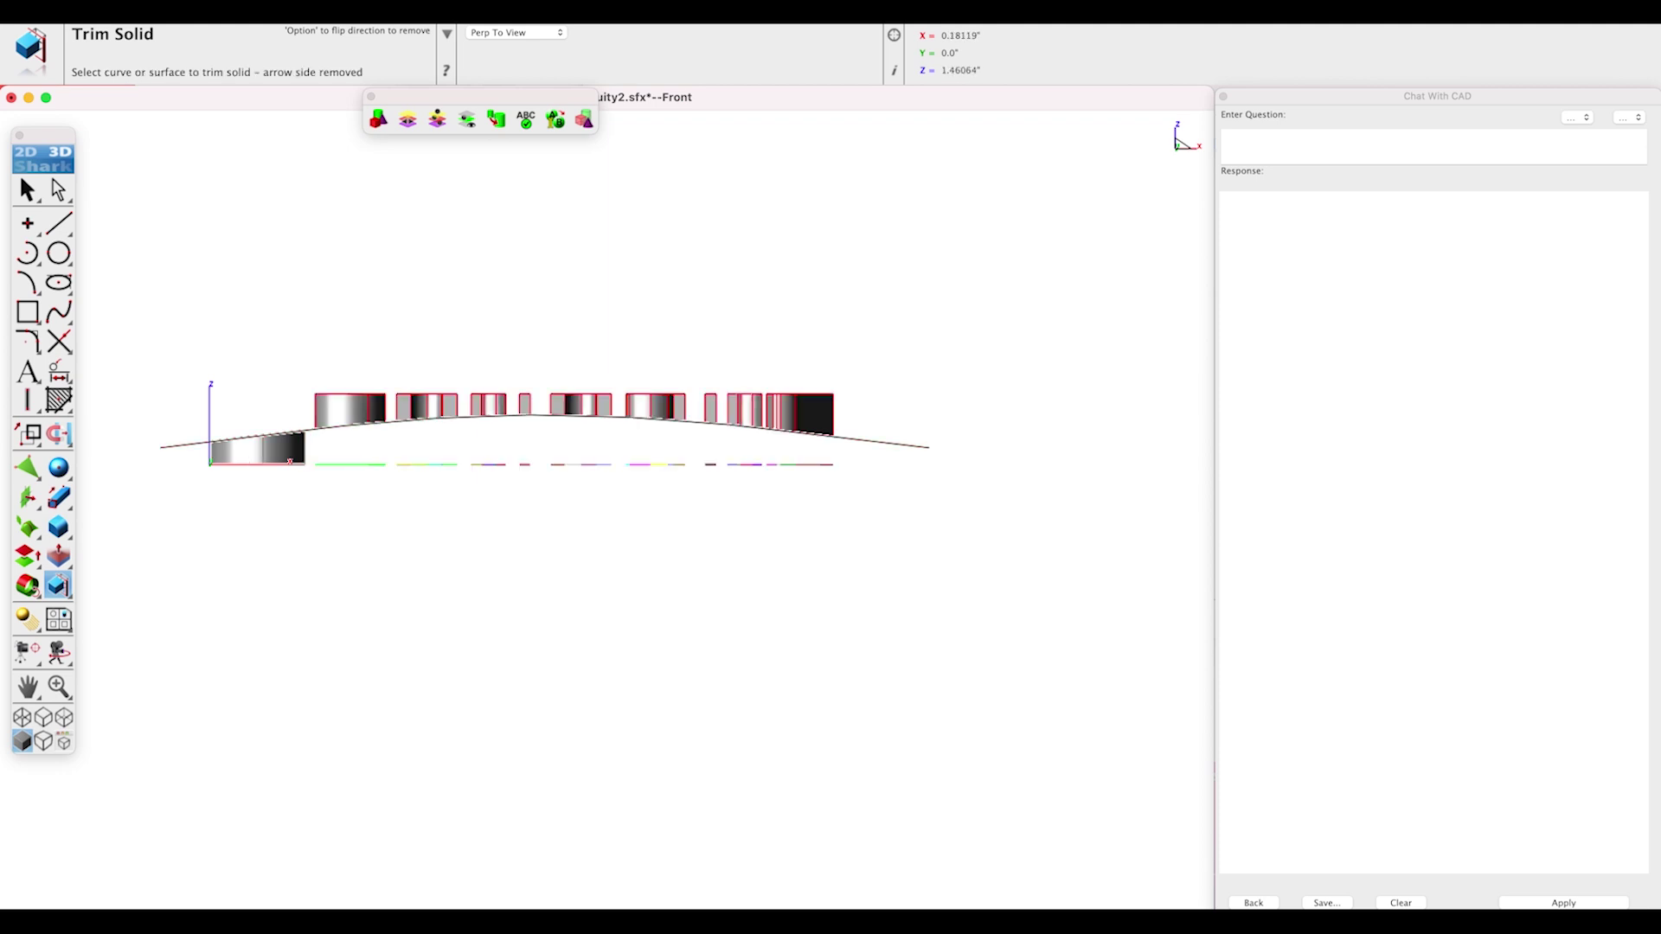
key("alt")
key("super+i")
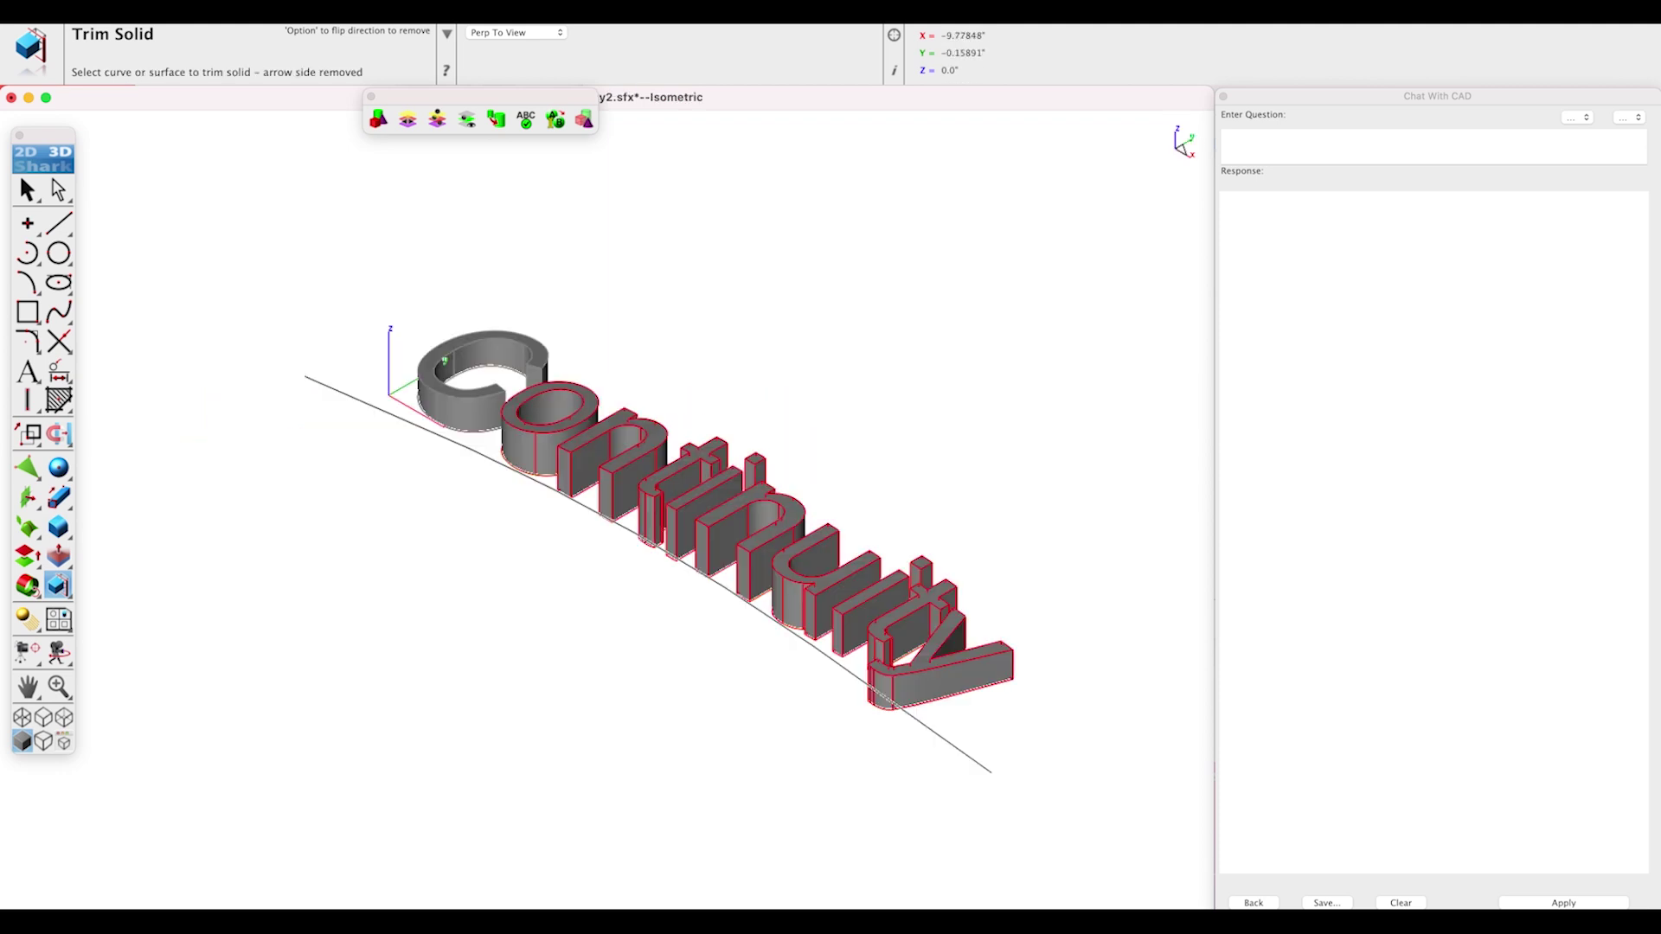
key("space")
key("Escape")
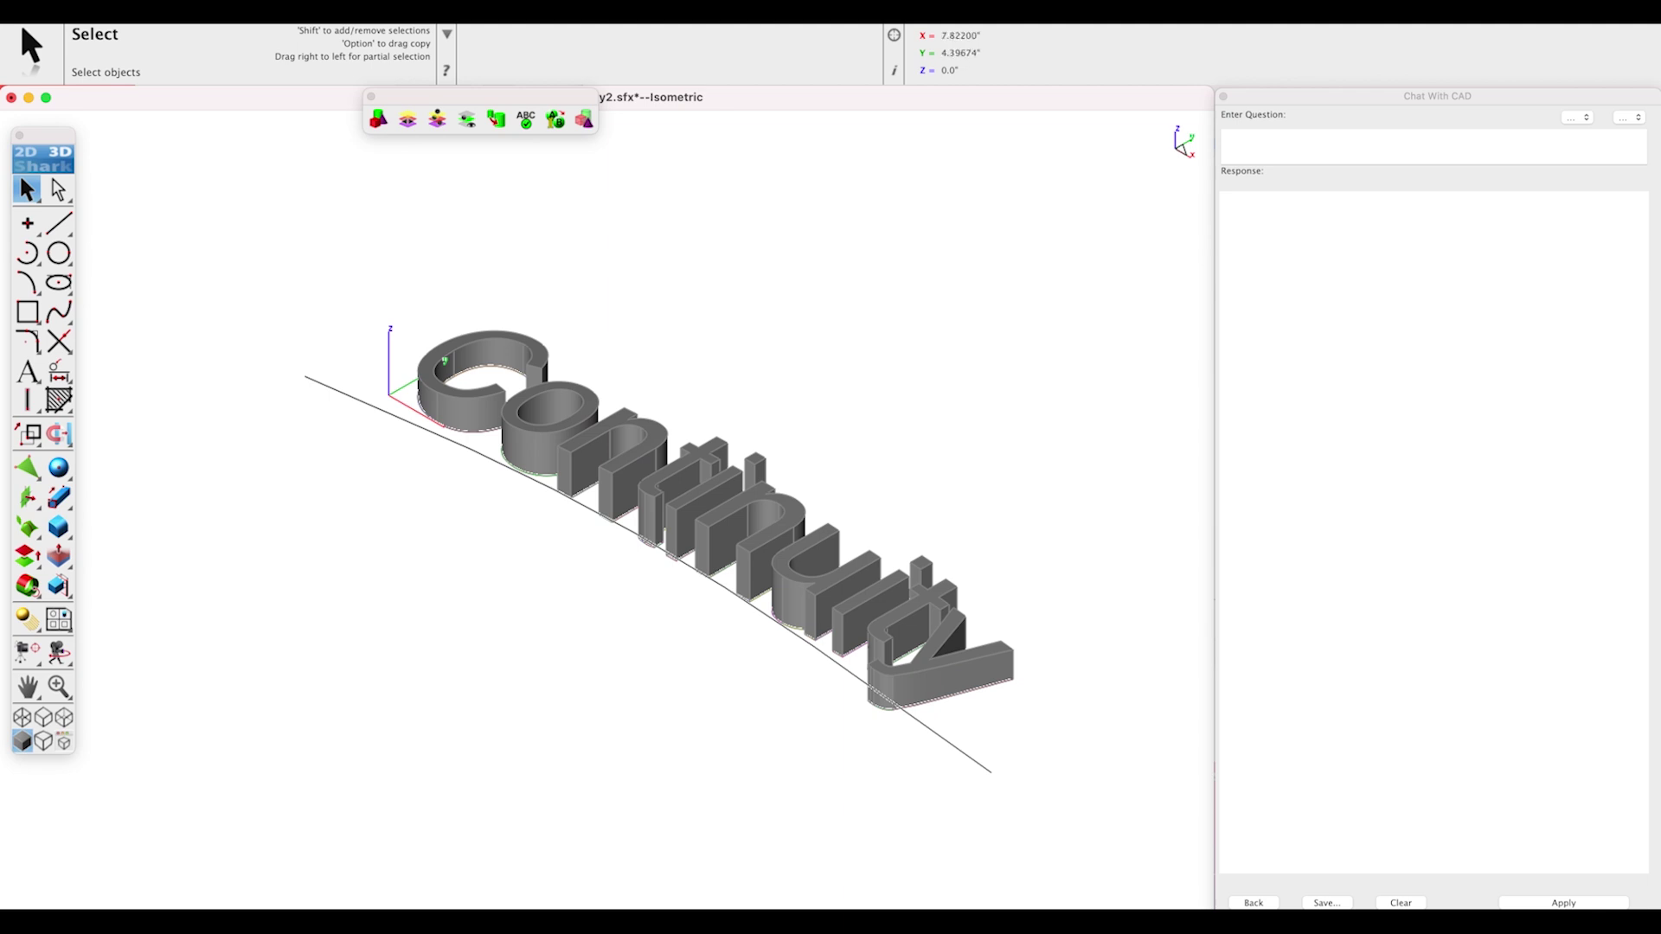
Apply a constant radial blend of radius 0.05 around the top face of the letter C solid.
scroll(785, 445, "up", 2)
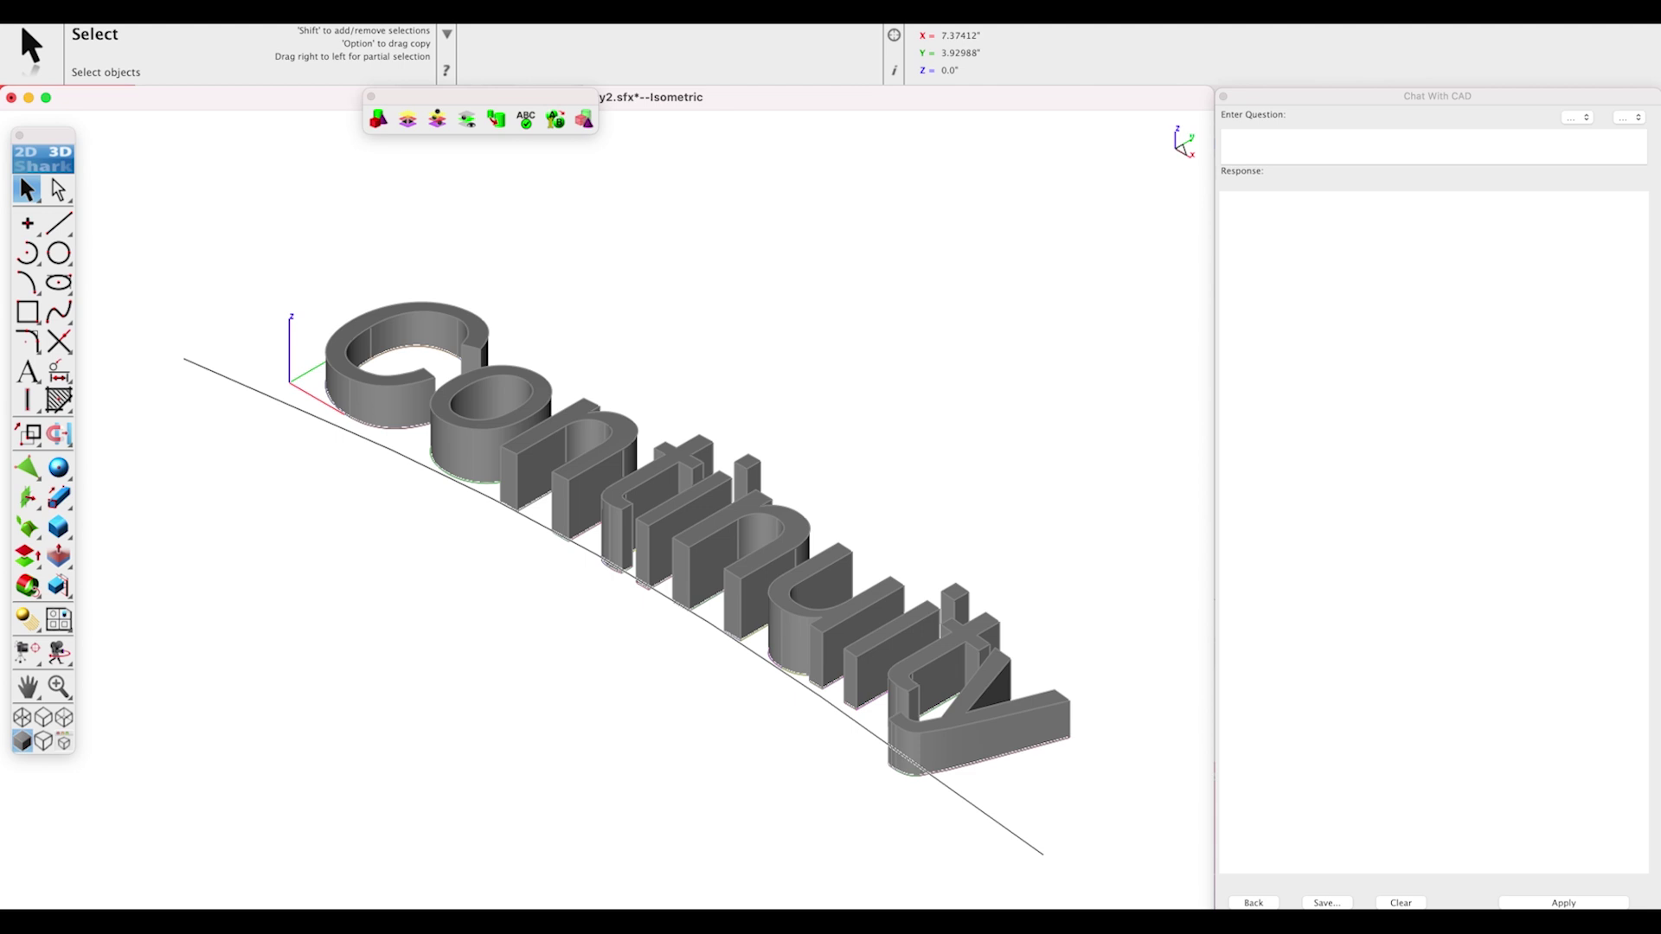
scroll(735, 459, "up", 2)
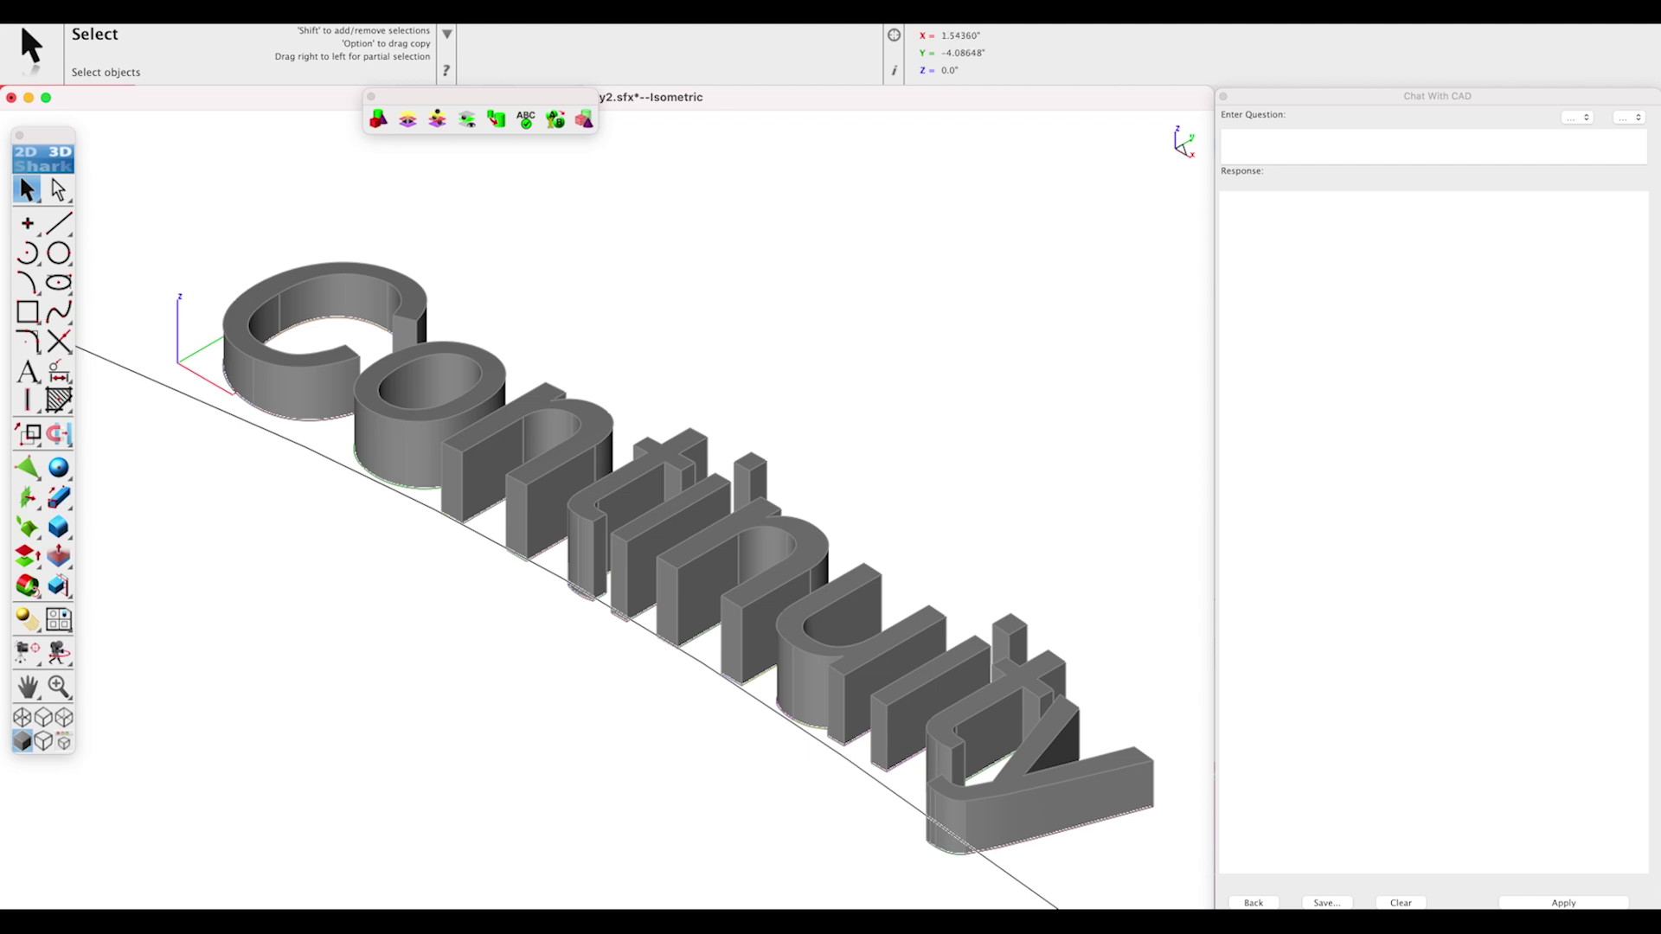
left_click(58, 526)
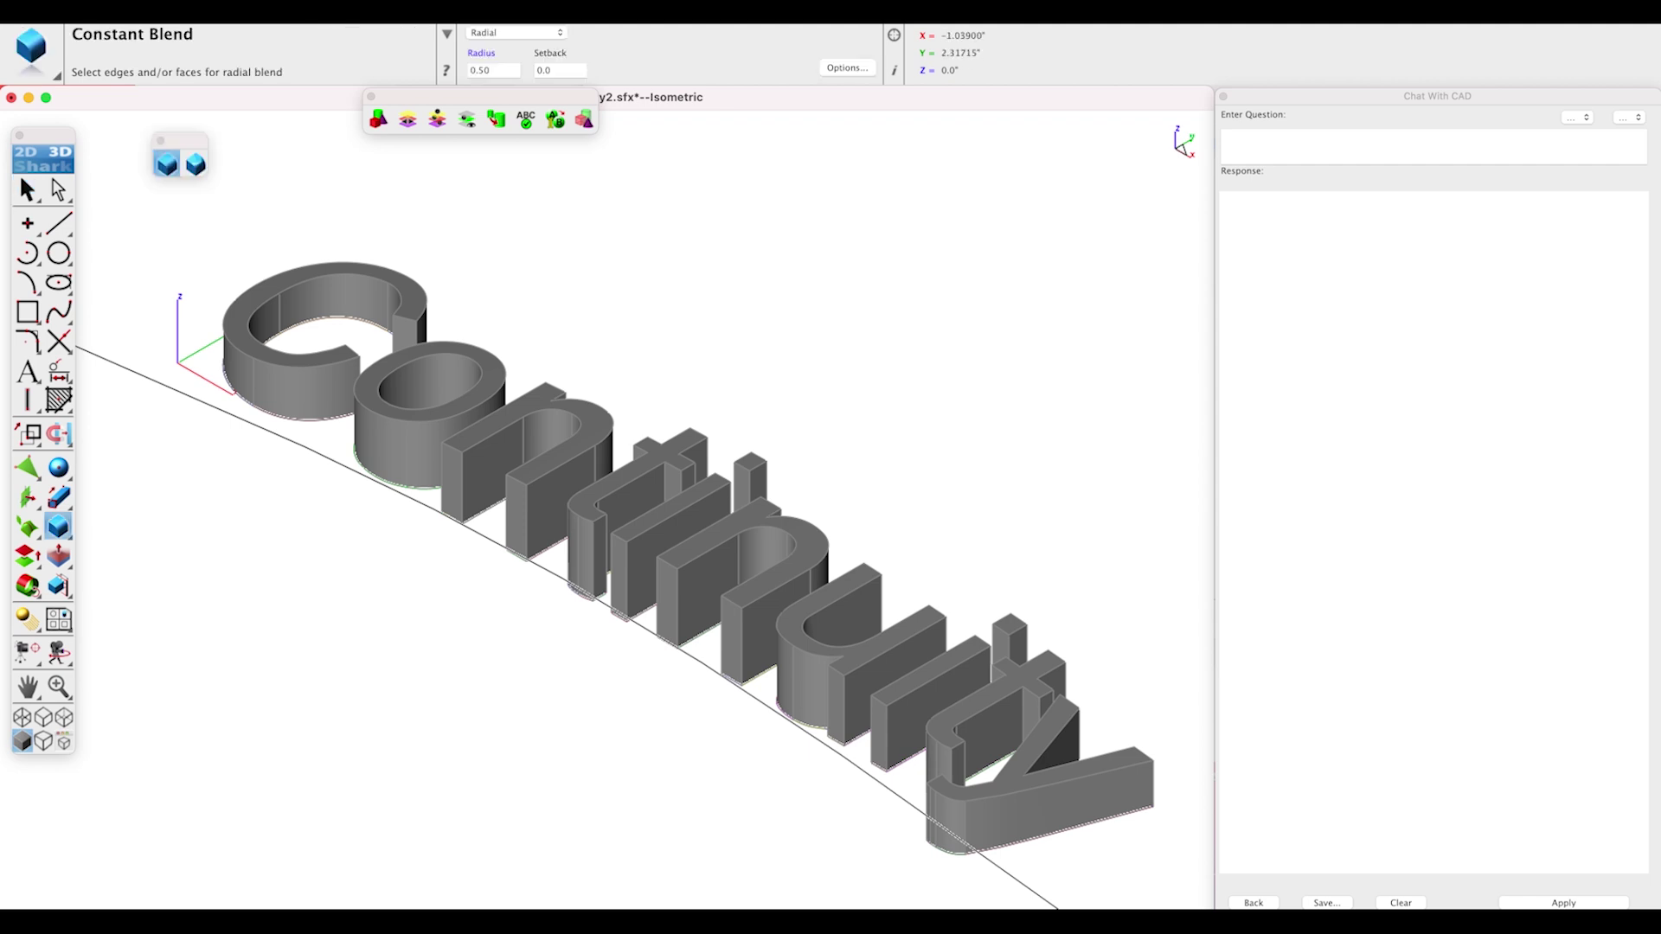
scroll(243, 277, "up", 5)
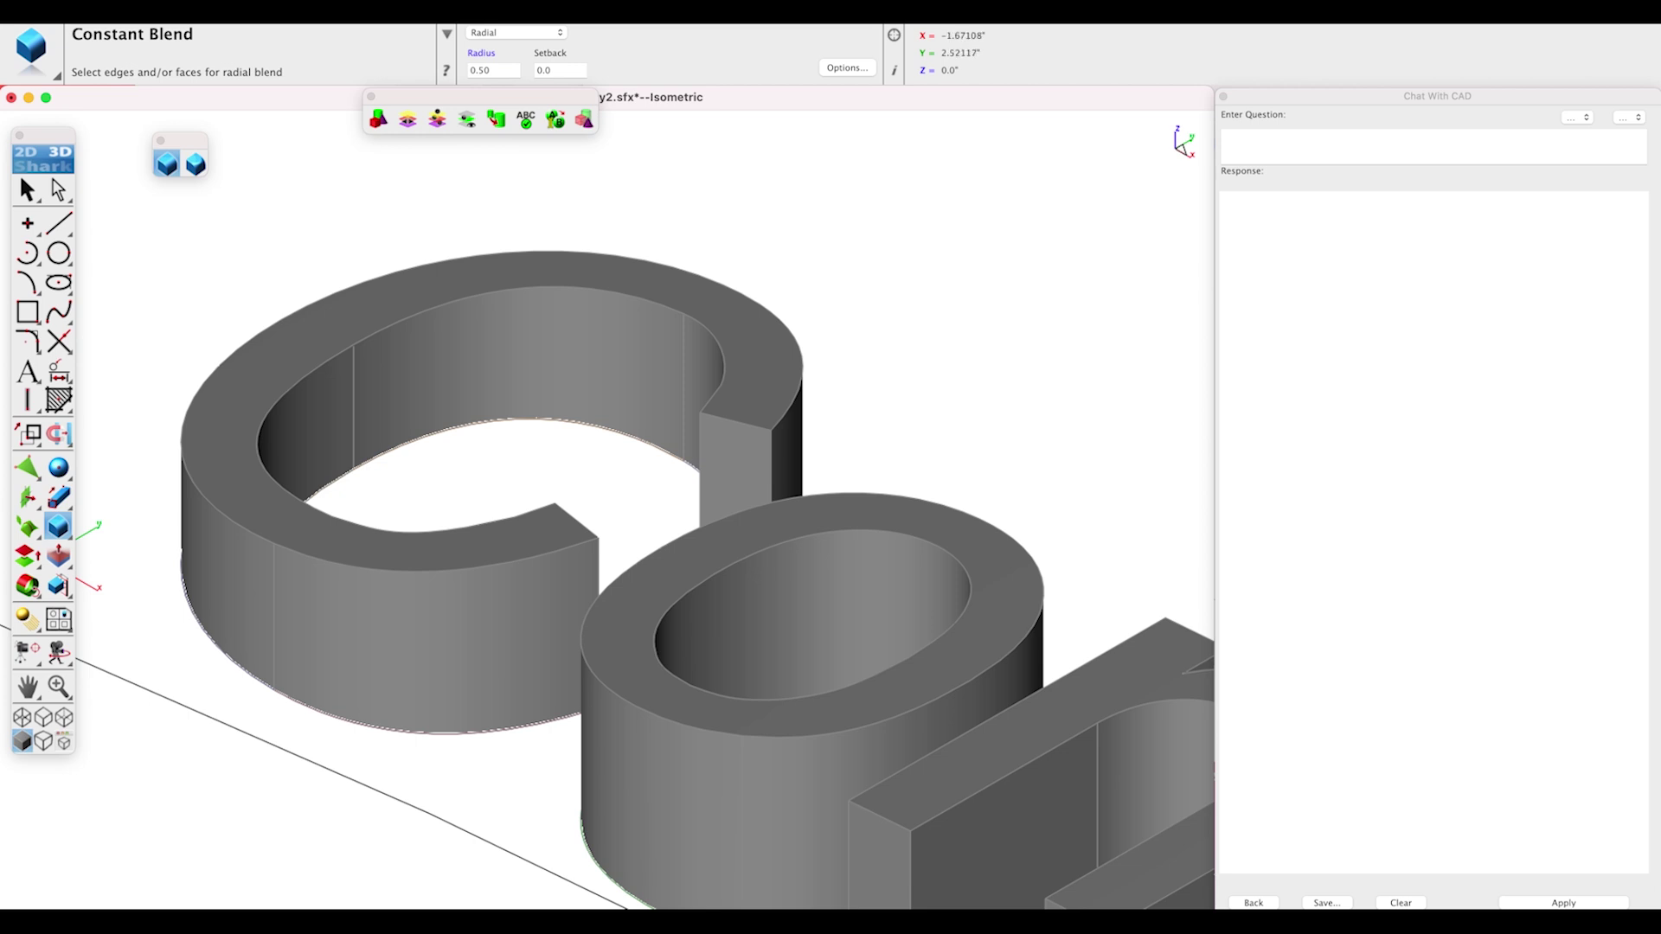
right_click(743, 389)
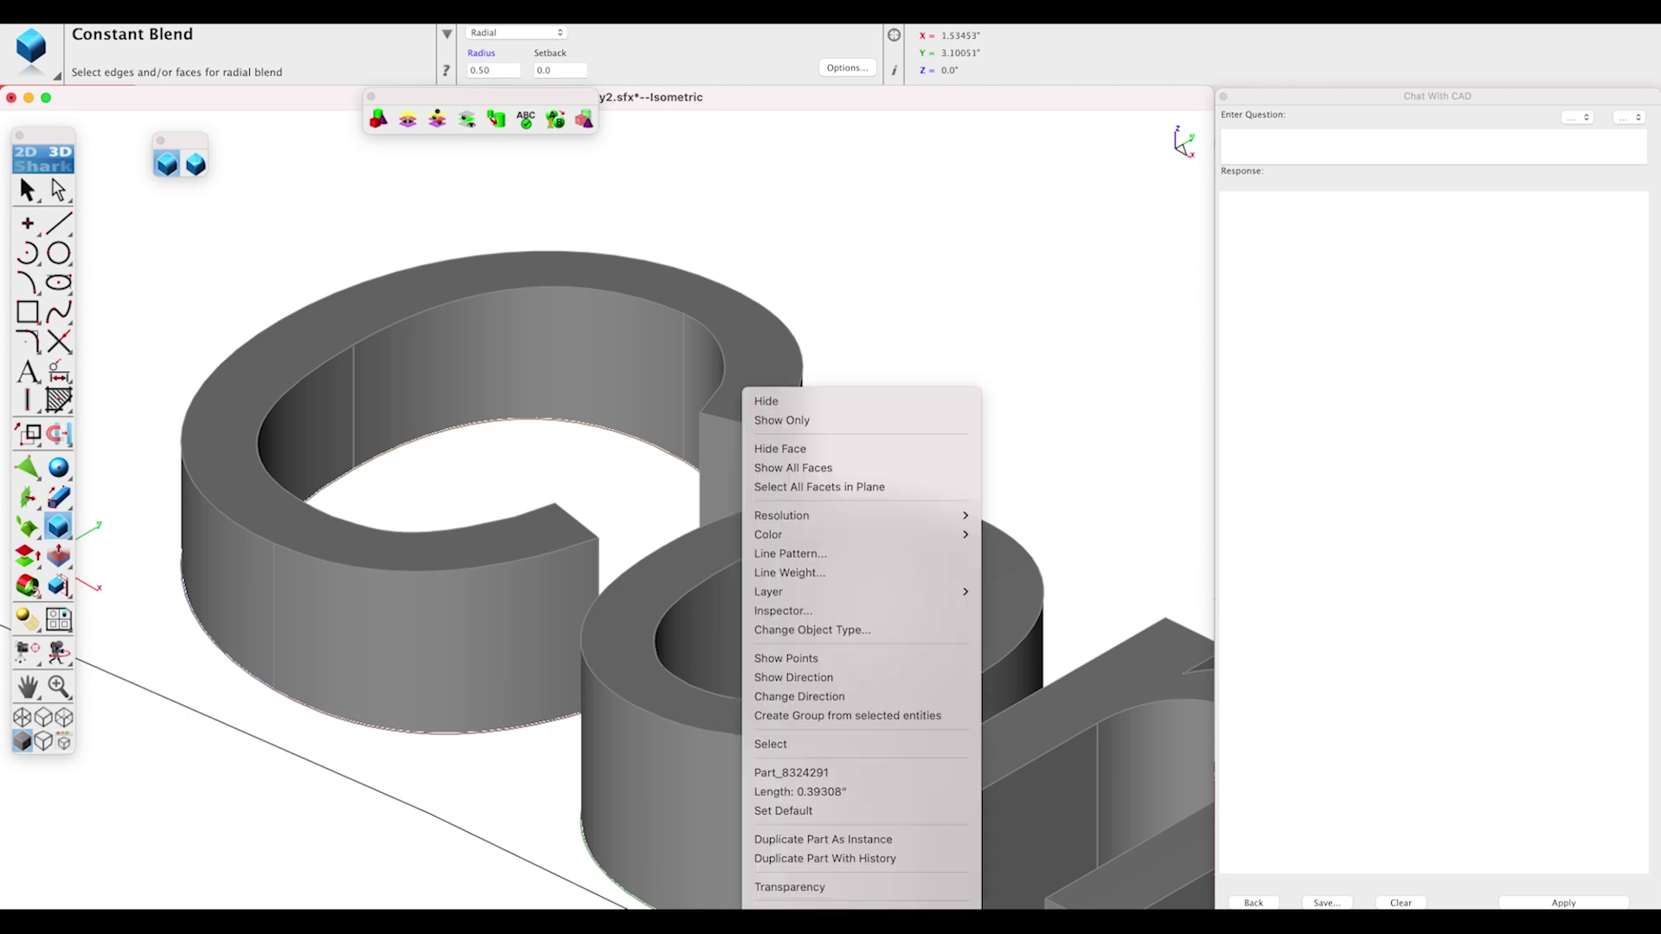
key("Escape")
left_click_drag(491, 70, 478, 70)
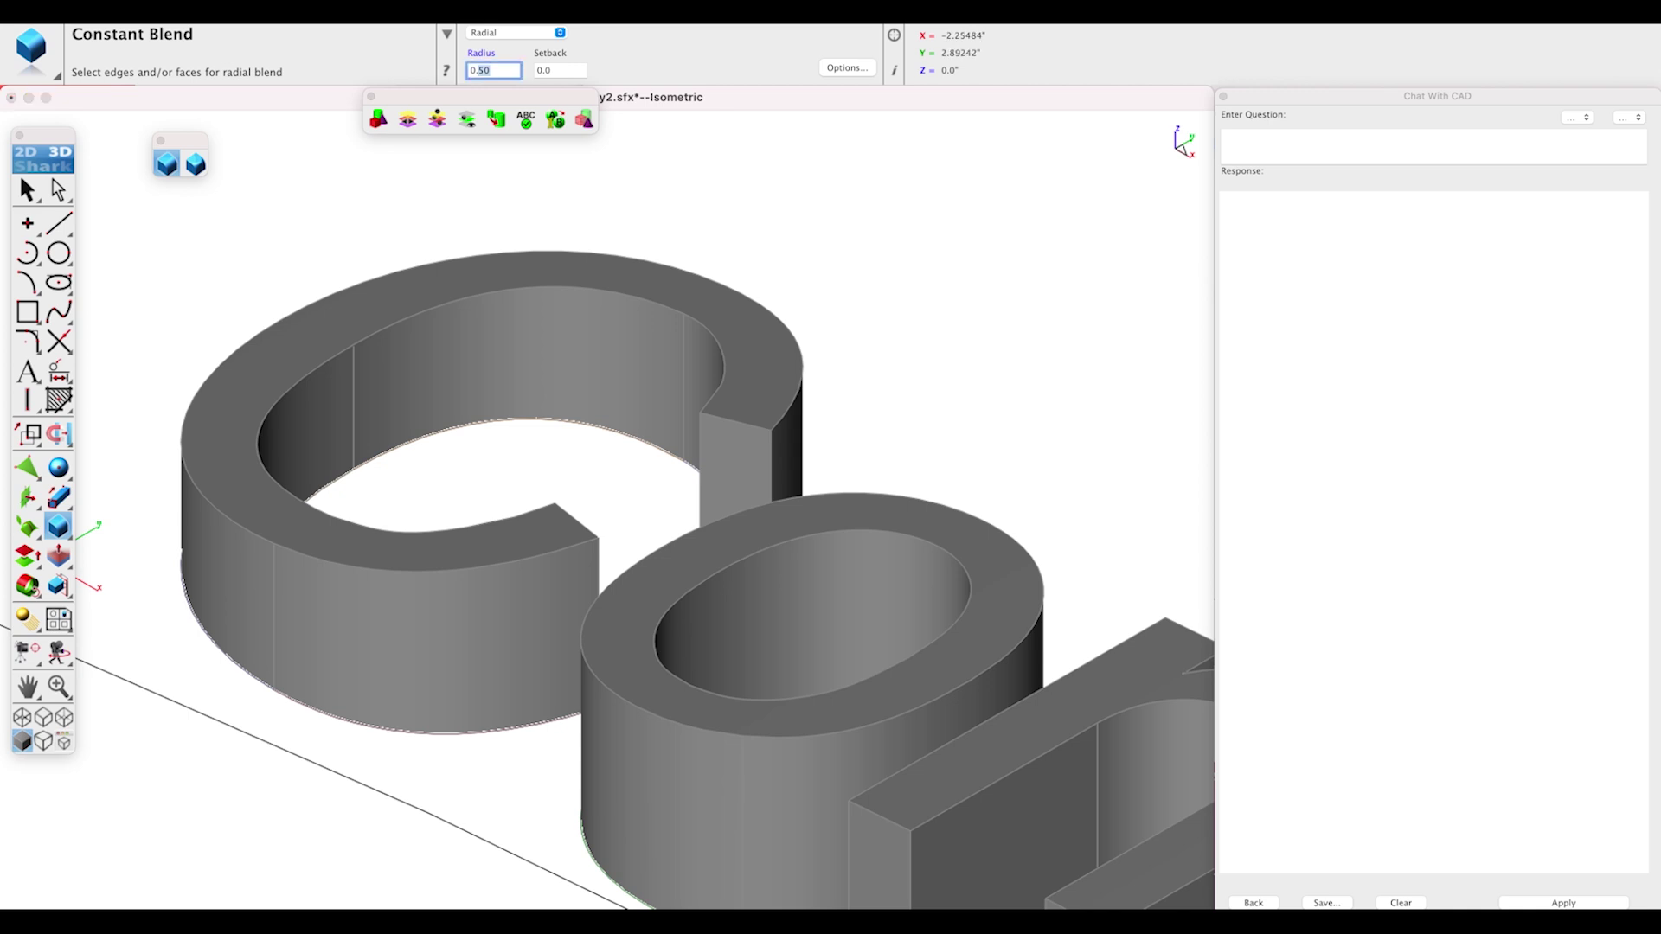
type("05")
key("Return")
left_click(430, 284)
left_click(500, 298)
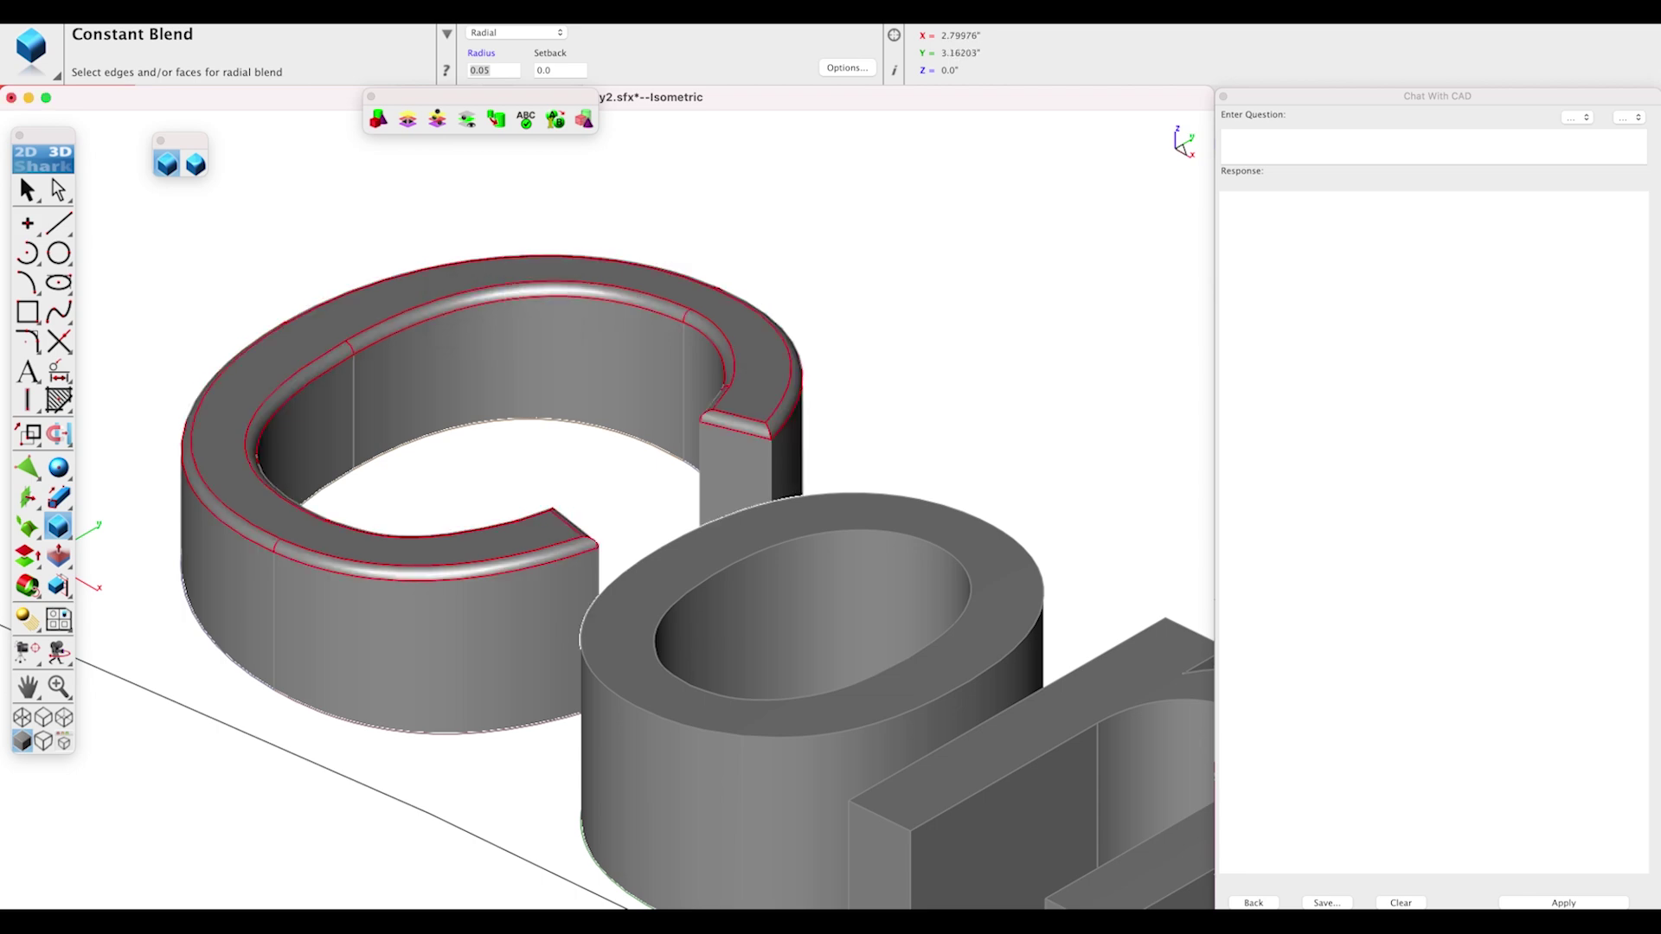
Try the 0.05 radius blend on the top of the letter o solid, and stop the SharkCAD debug session in Xcode.
left_click(951, 531)
left_click(1025, 531)
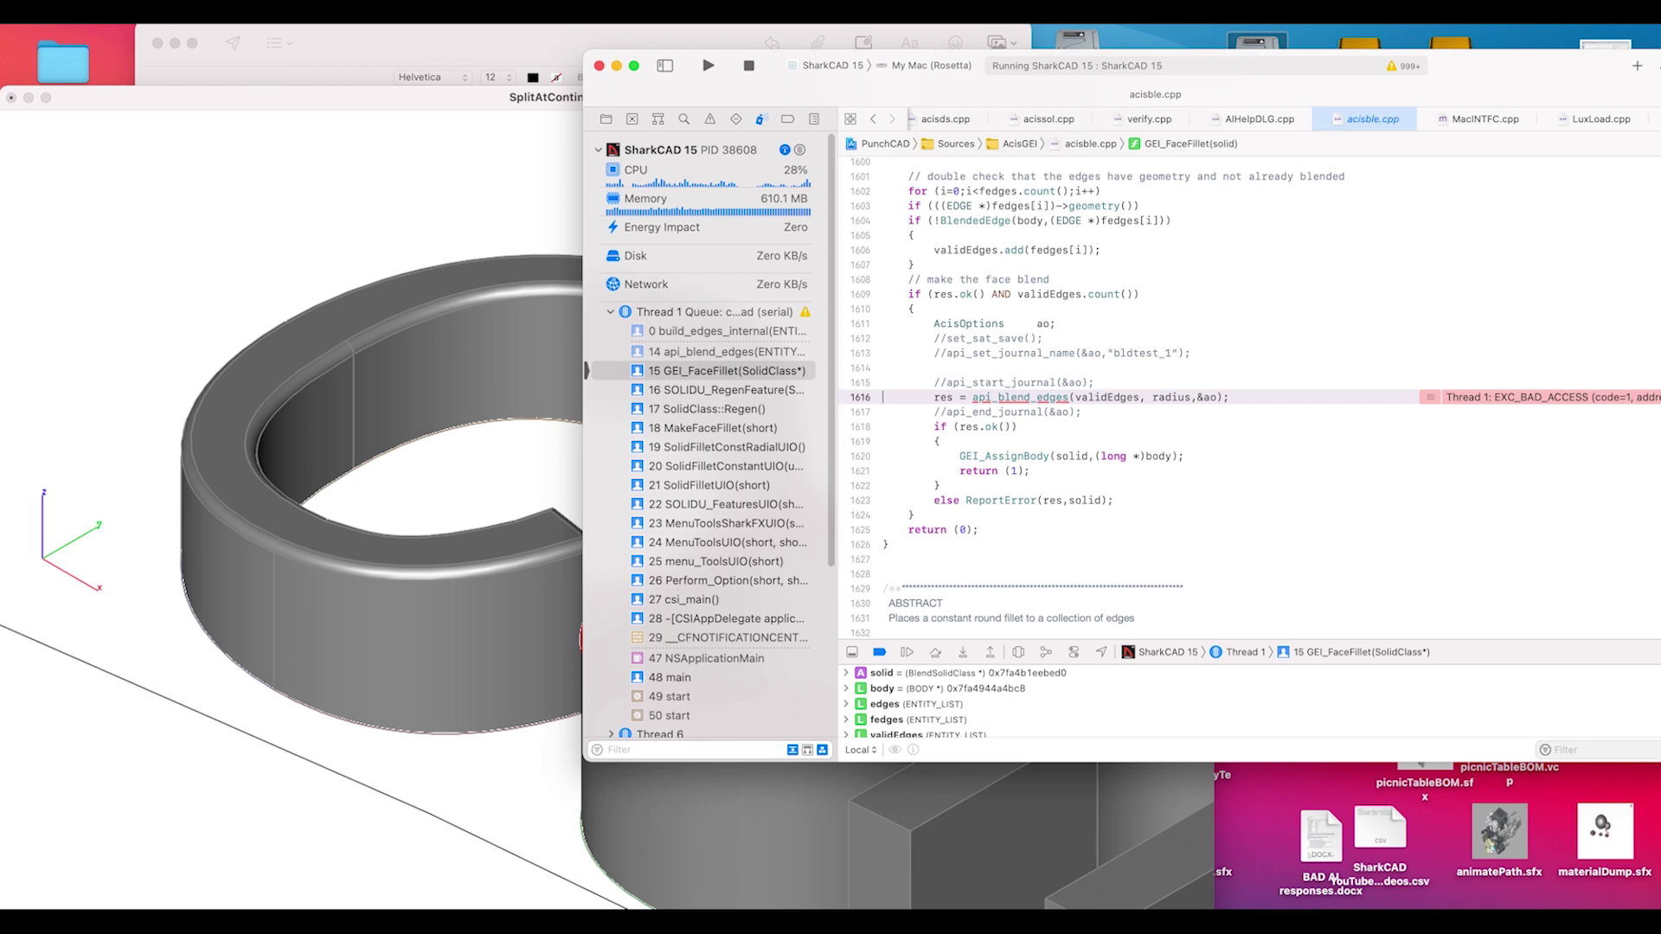
left_click(749, 66)
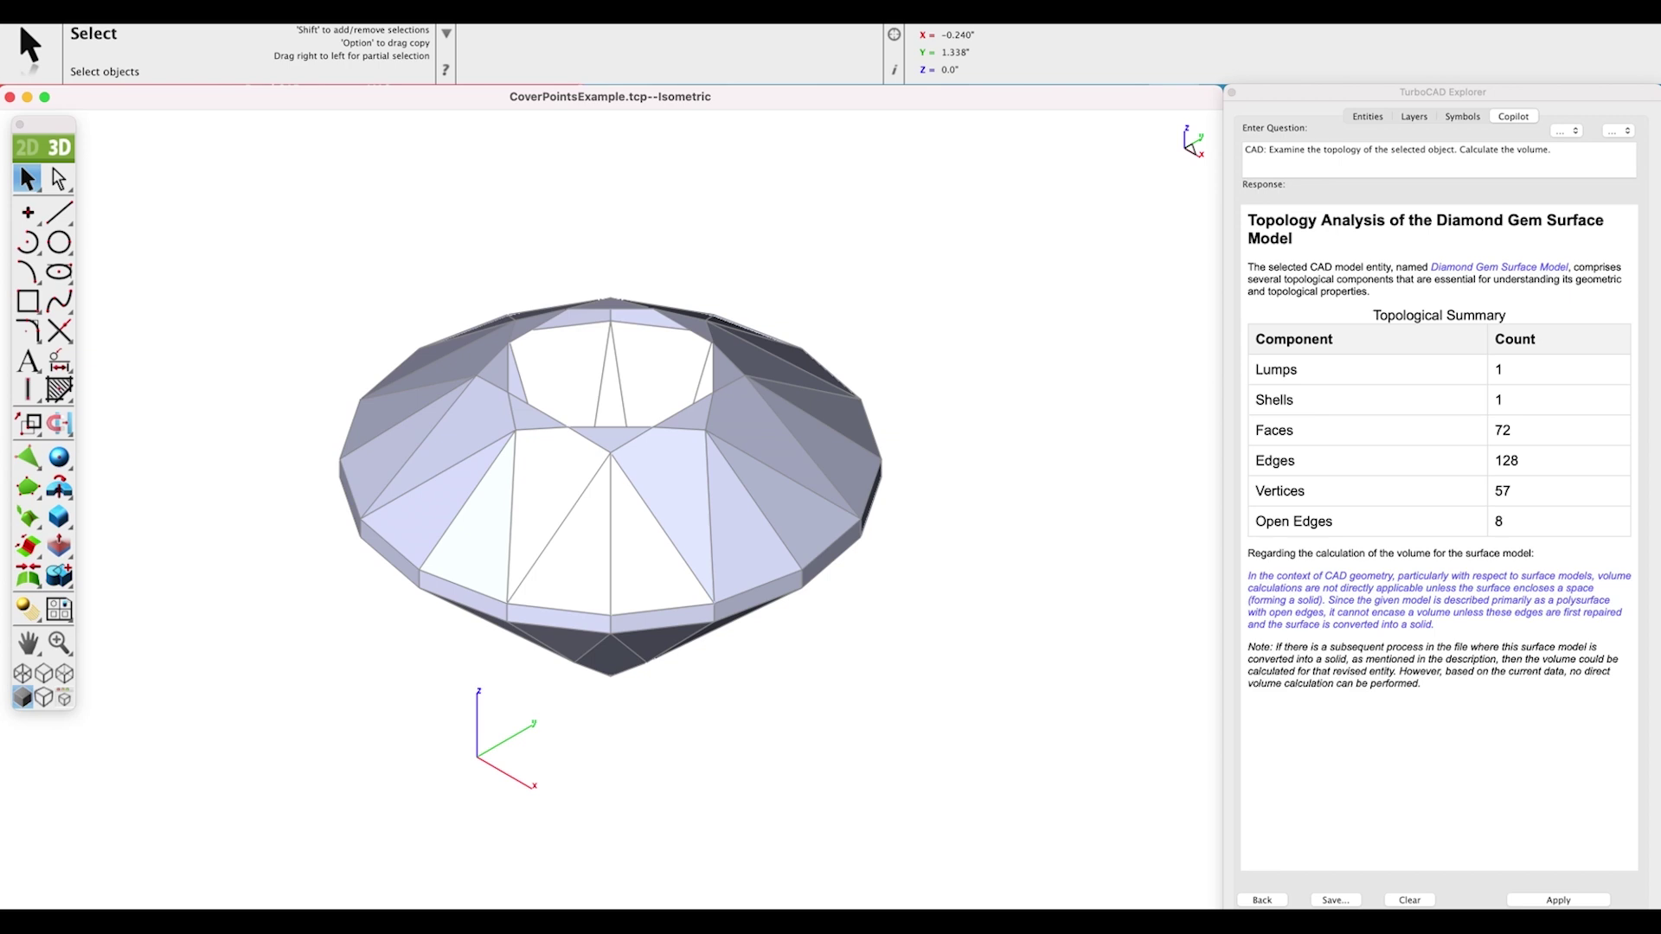
Cover the octagonal opening at the top of the diamond gem with Cover From Points, using its eight corner vertices.
left_click_drag(27, 487, 169, 122)
left_click_drag(269, 147, 318, 222)
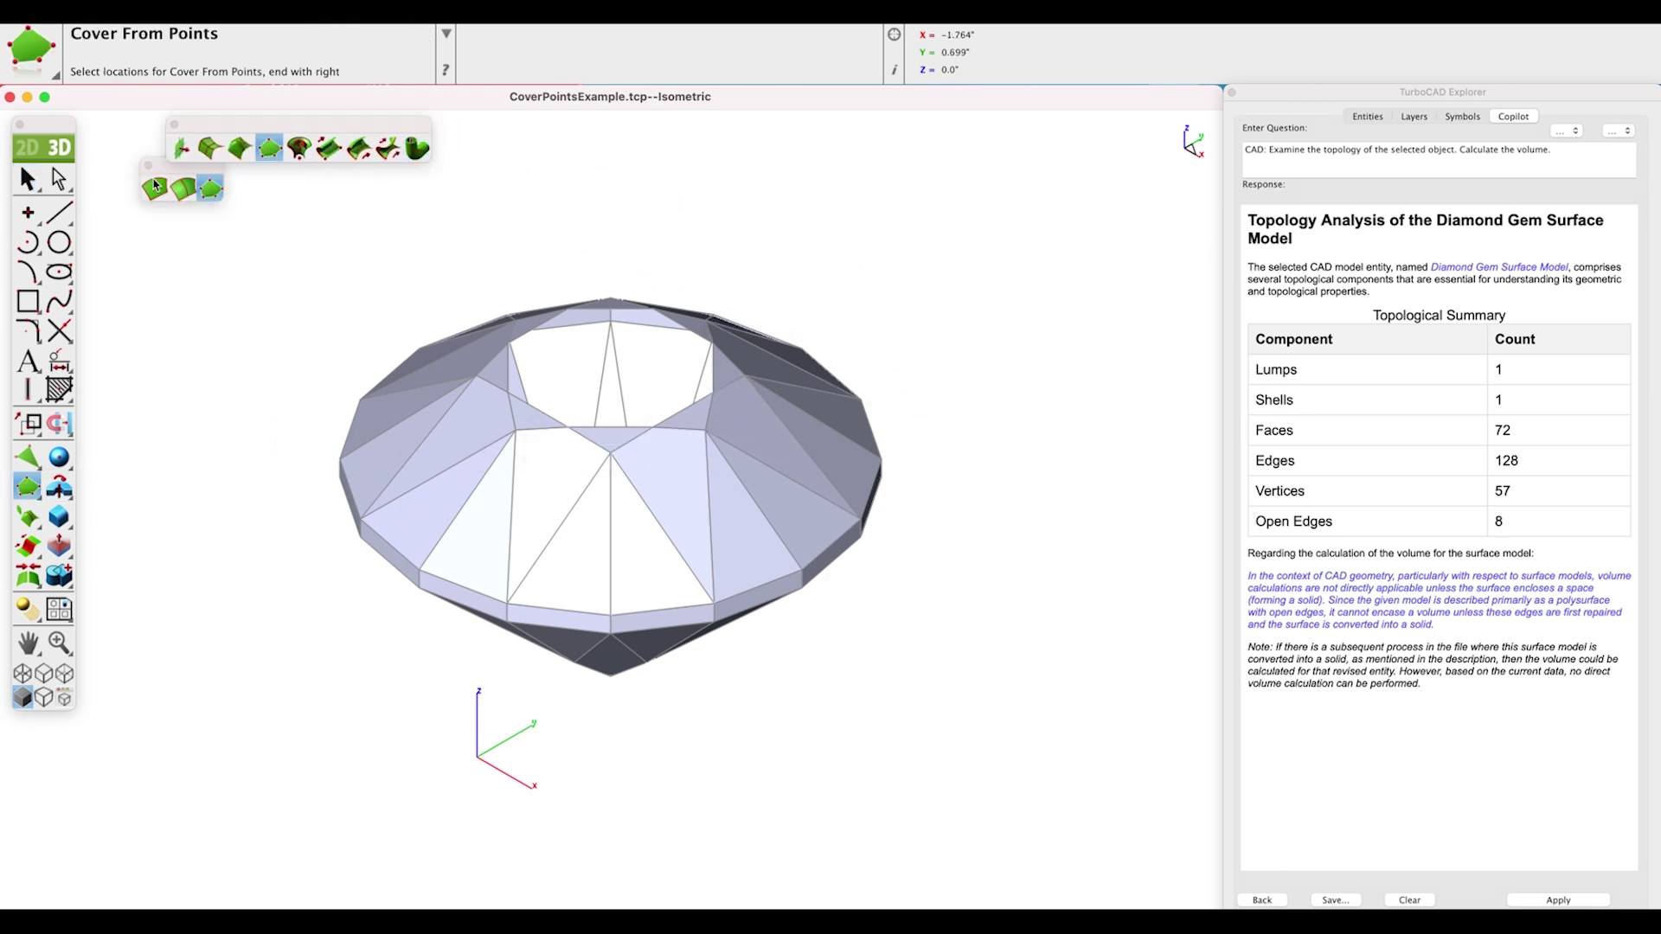
left_click_drag(159, 173, 268, 181)
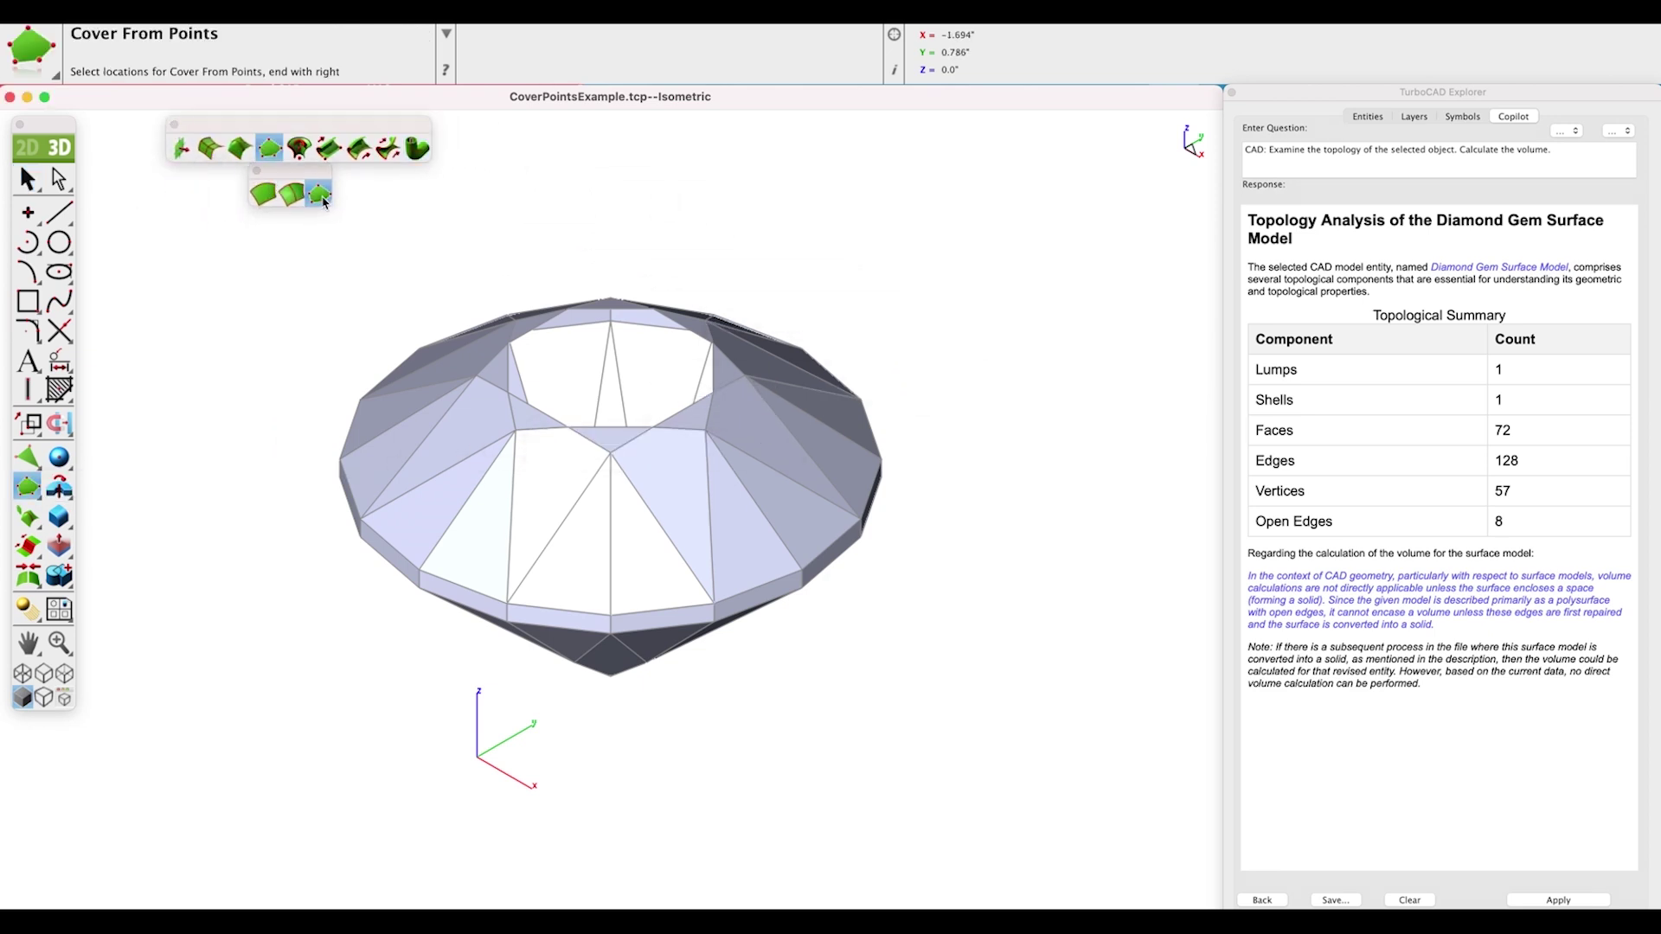
scroll(594, 374, "up", 3)
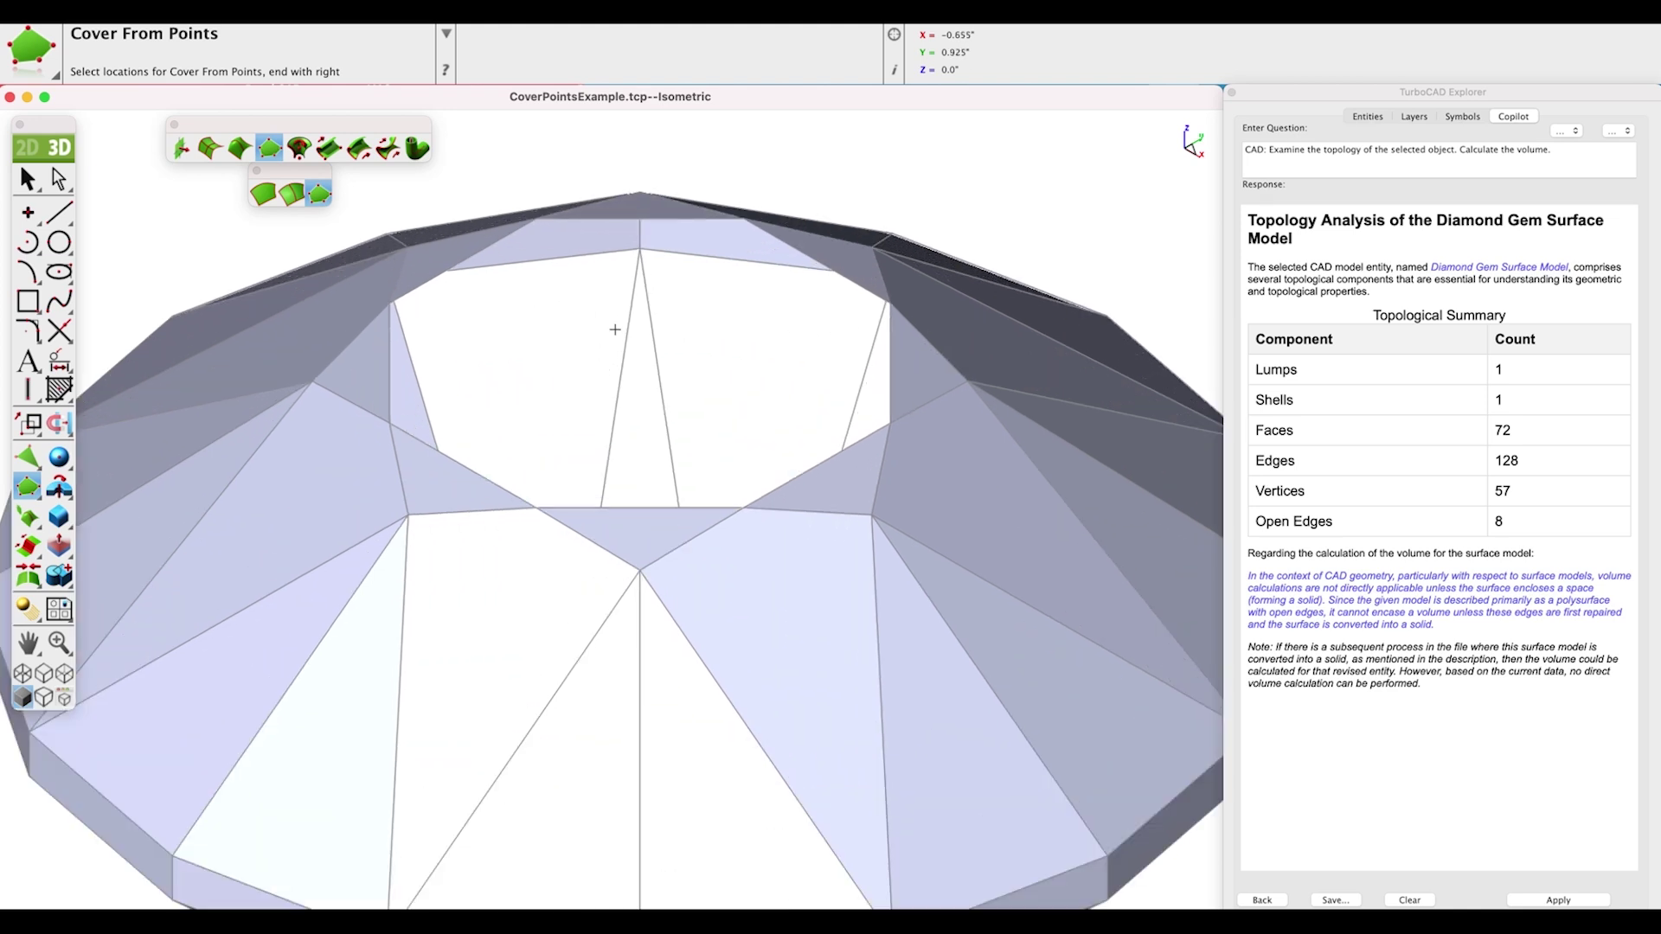
middle_click_drag(576, 170, 570, 214)
left_click(538, 241)
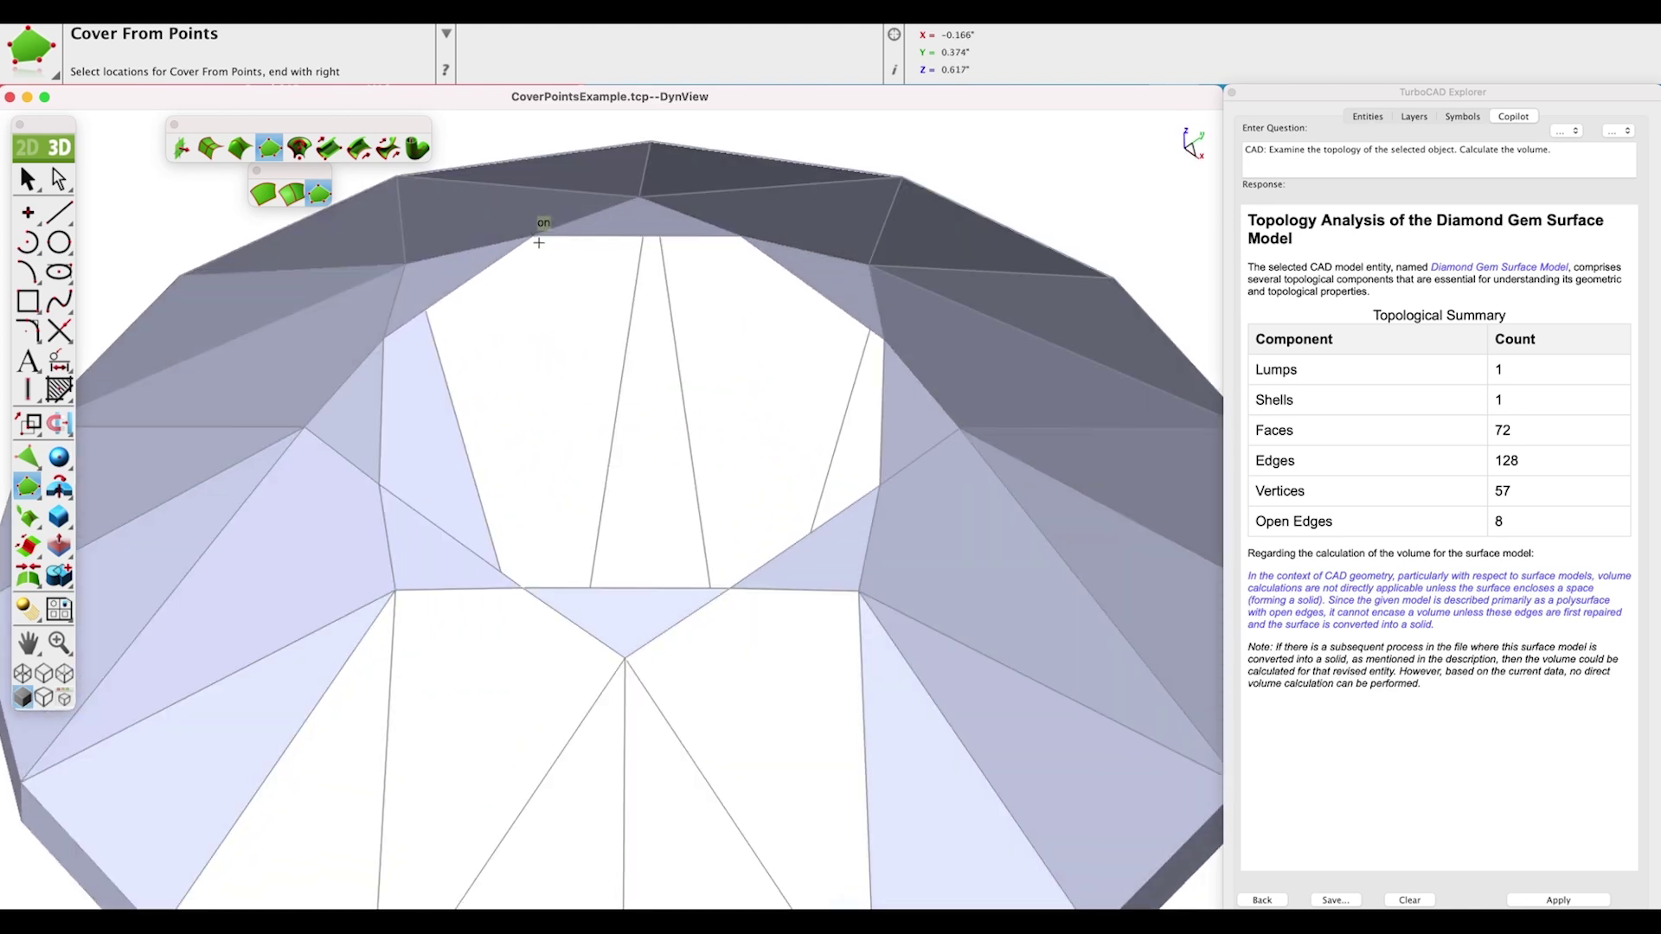
left_click(746, 247)
left_click(886, 348)
left_click(879, 484)
left_click(734, 589)
left_click(524, 593)
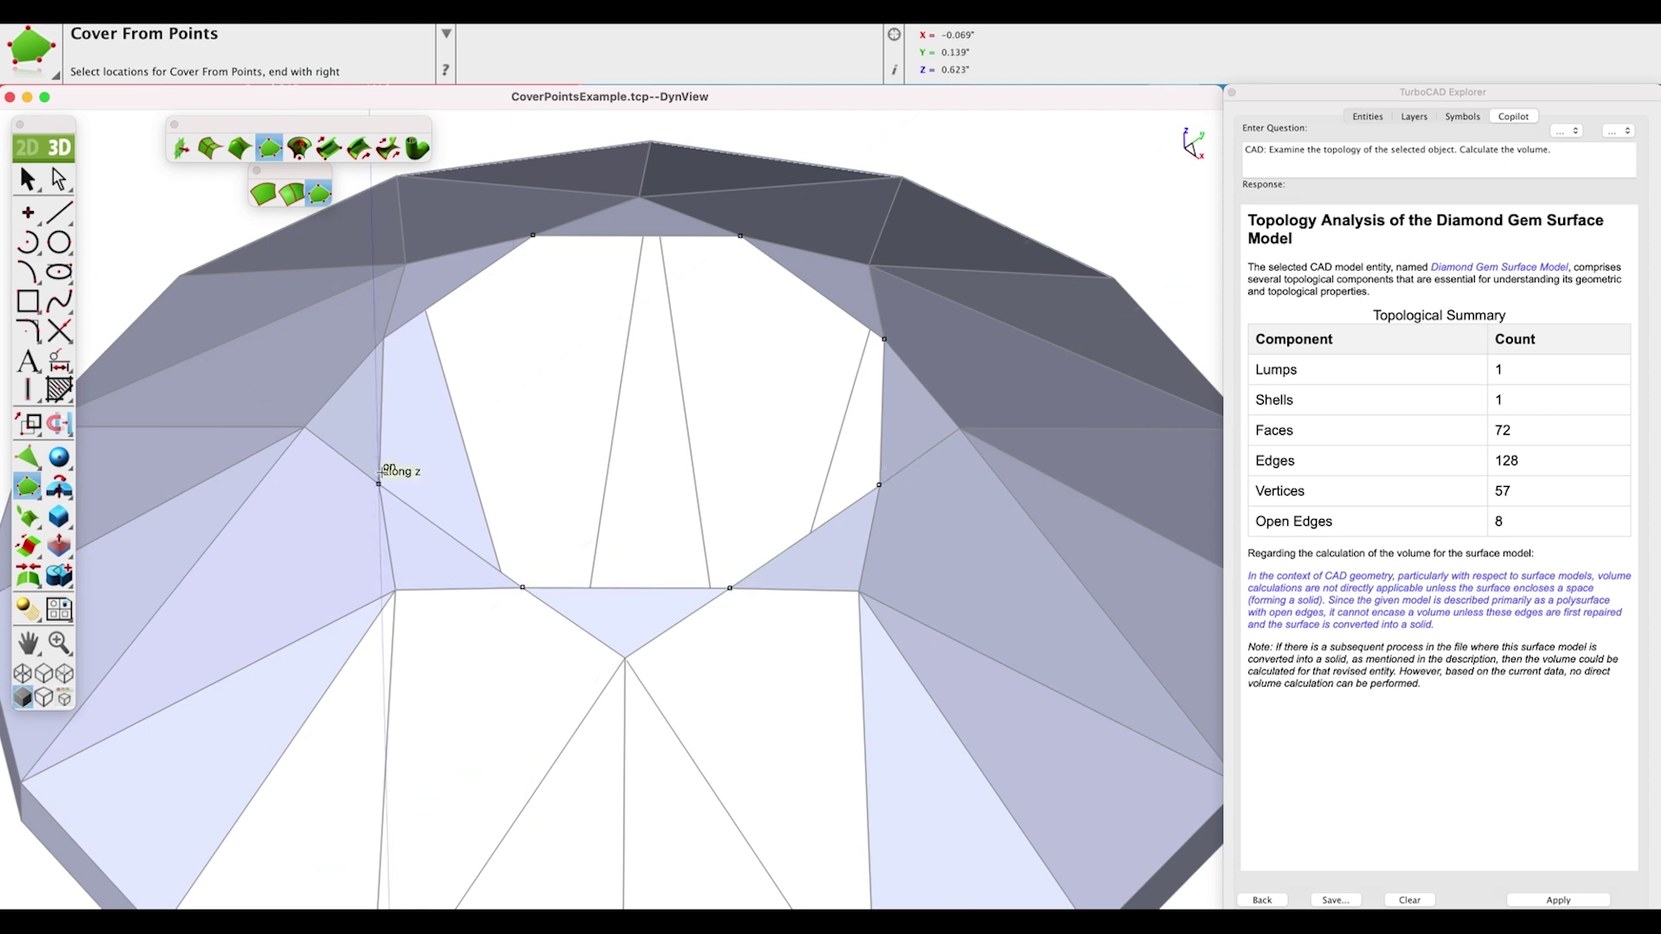
left_click(383, 338)
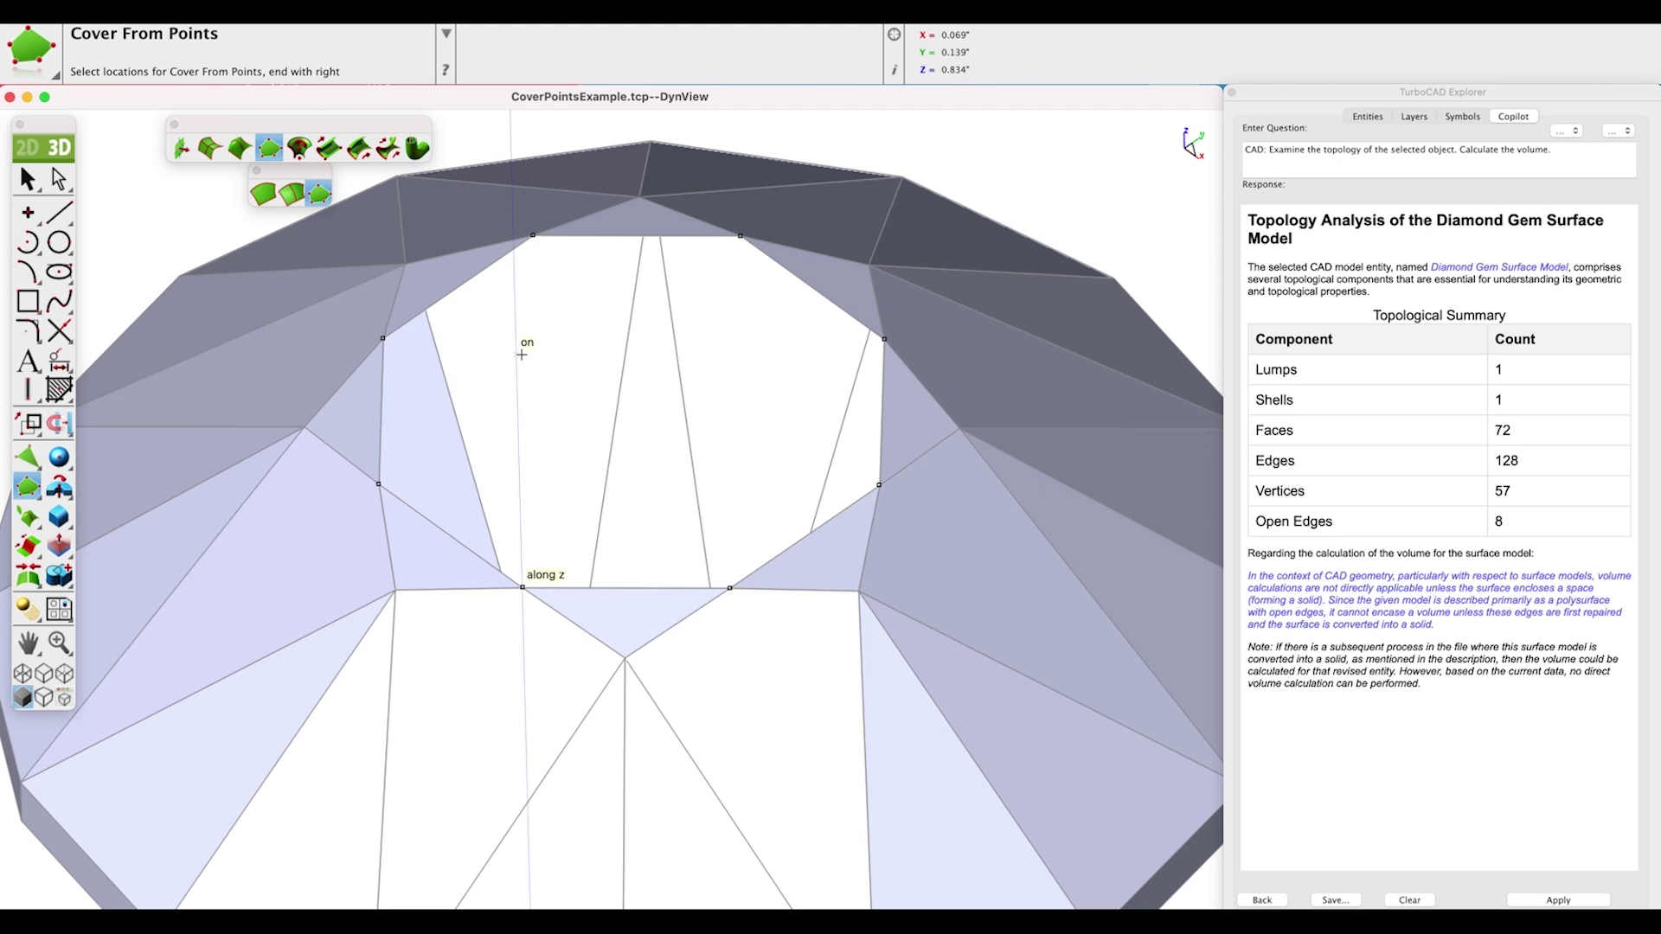
right_click(542, 350)
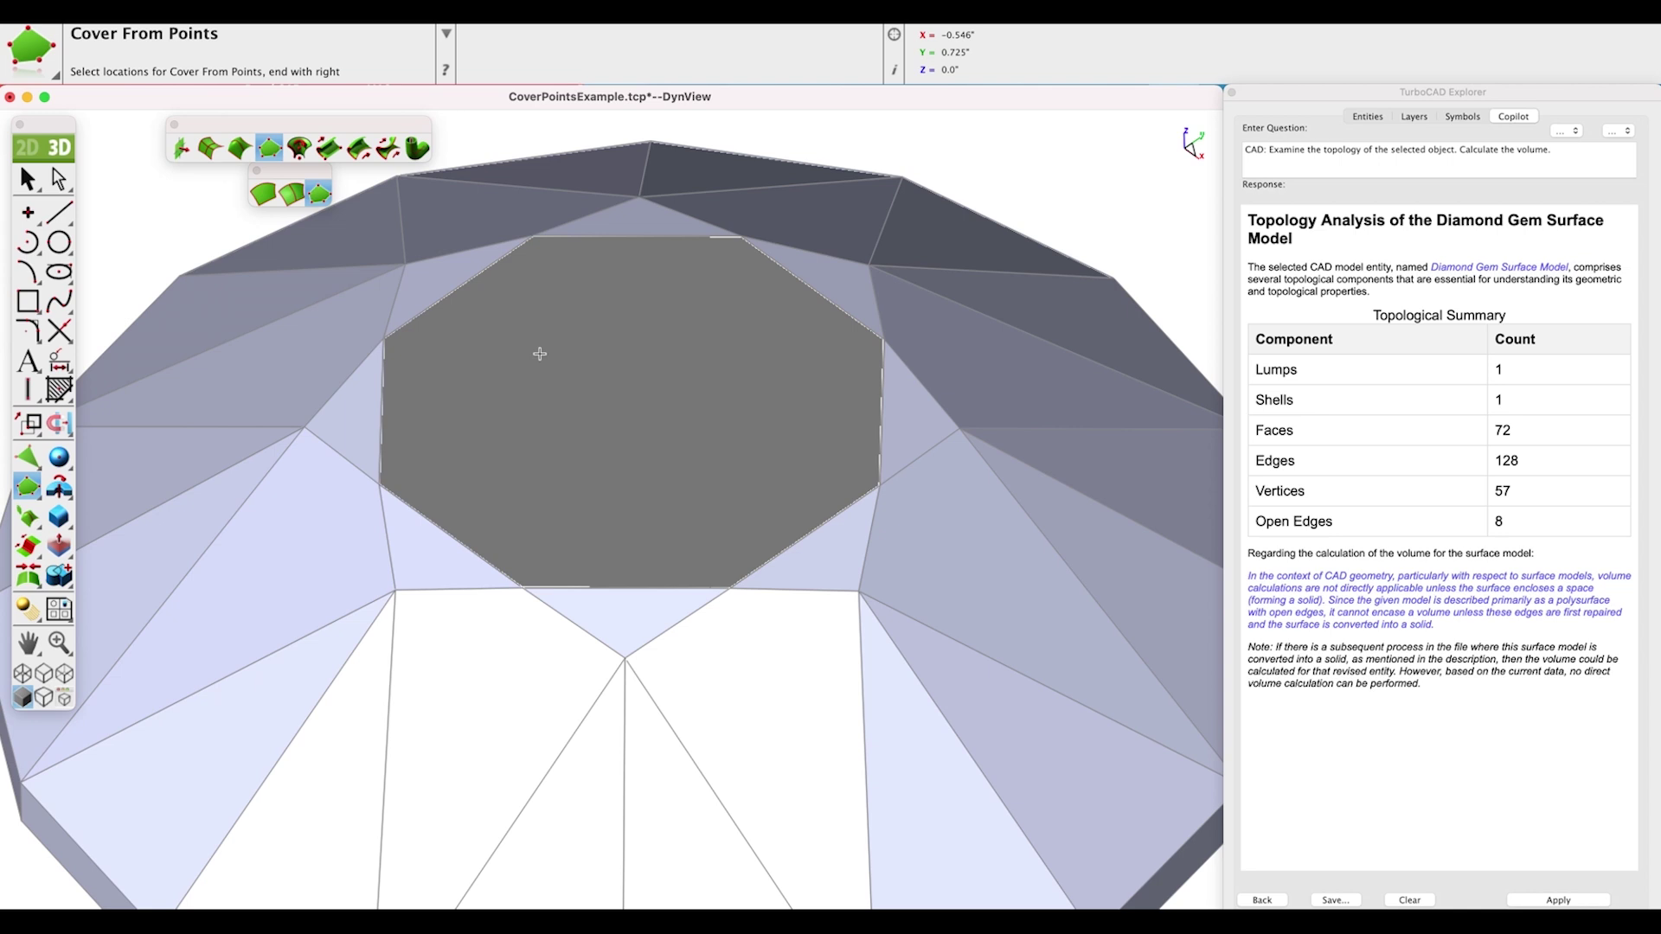
Join the new octagonal cover surface to the Diamond Gem Surface Model with Join Surface.
left_click_drag(23, 579, 883, 132)
left_click(1027, 151)
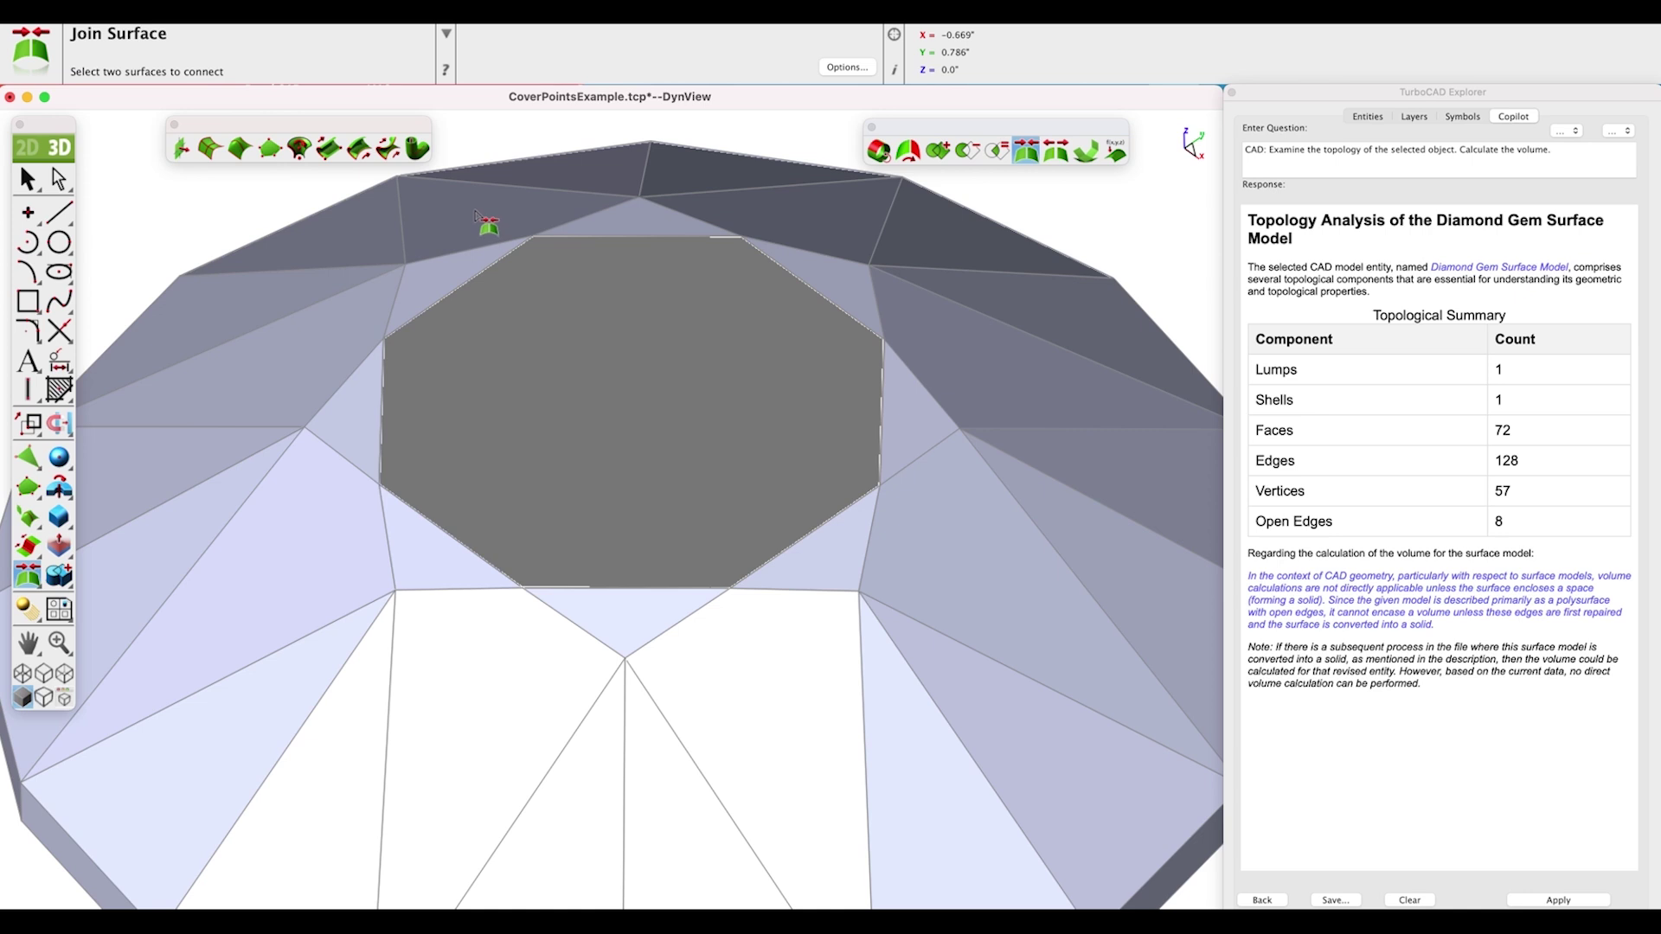
left_click(592, 308)
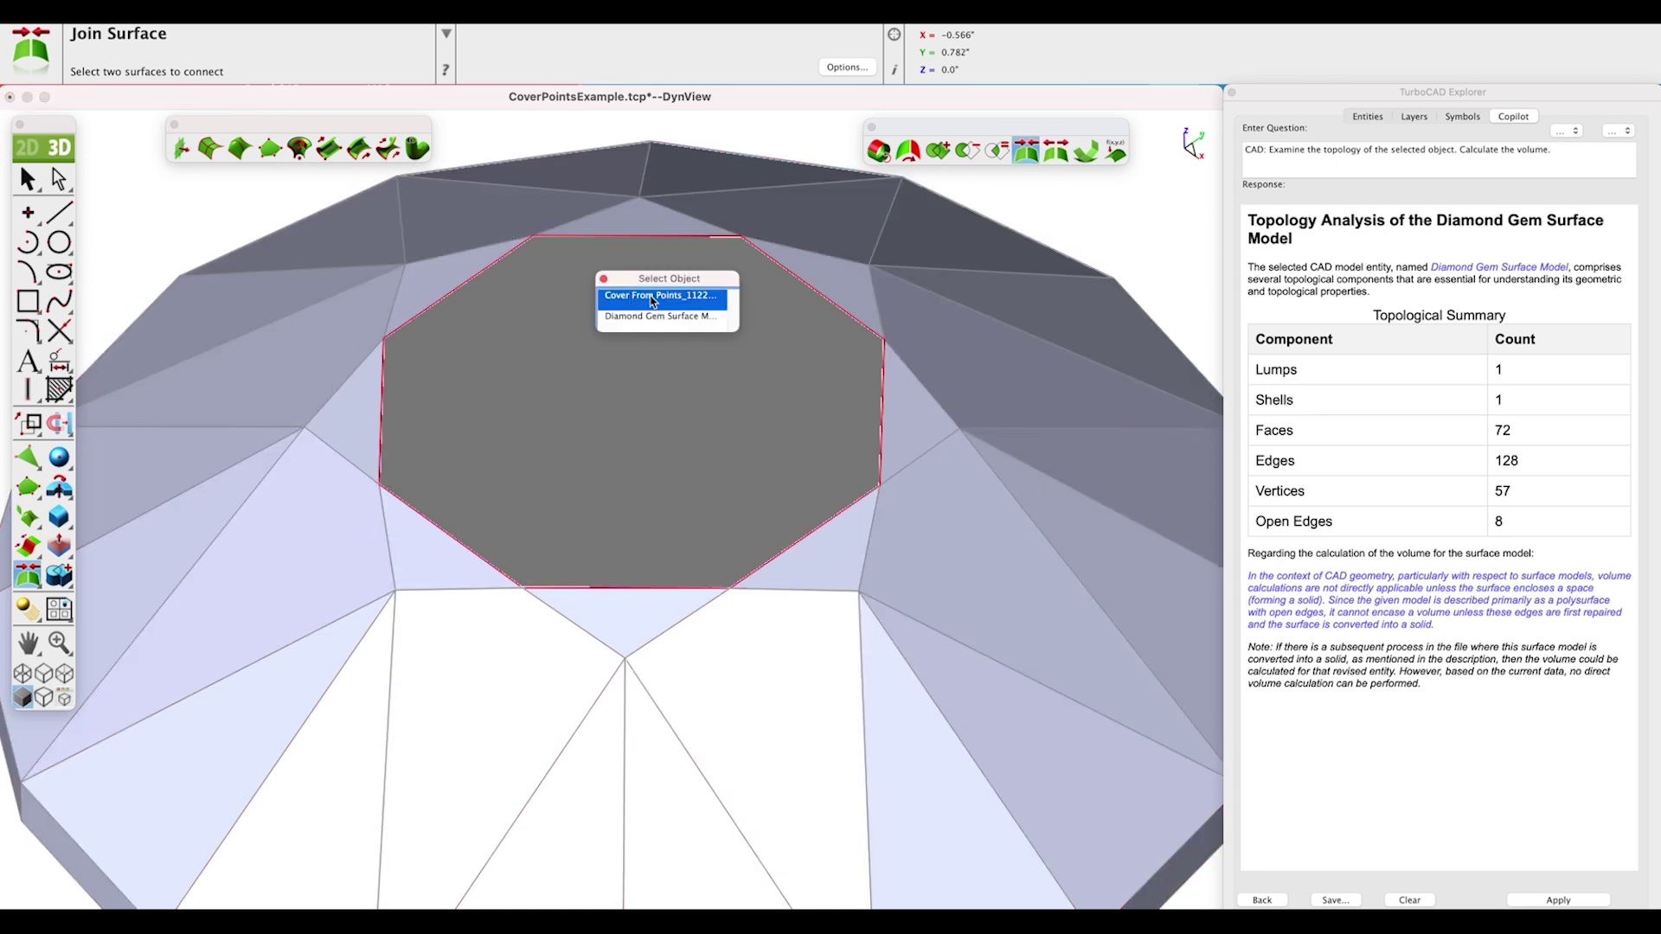
left_click(652, 298)
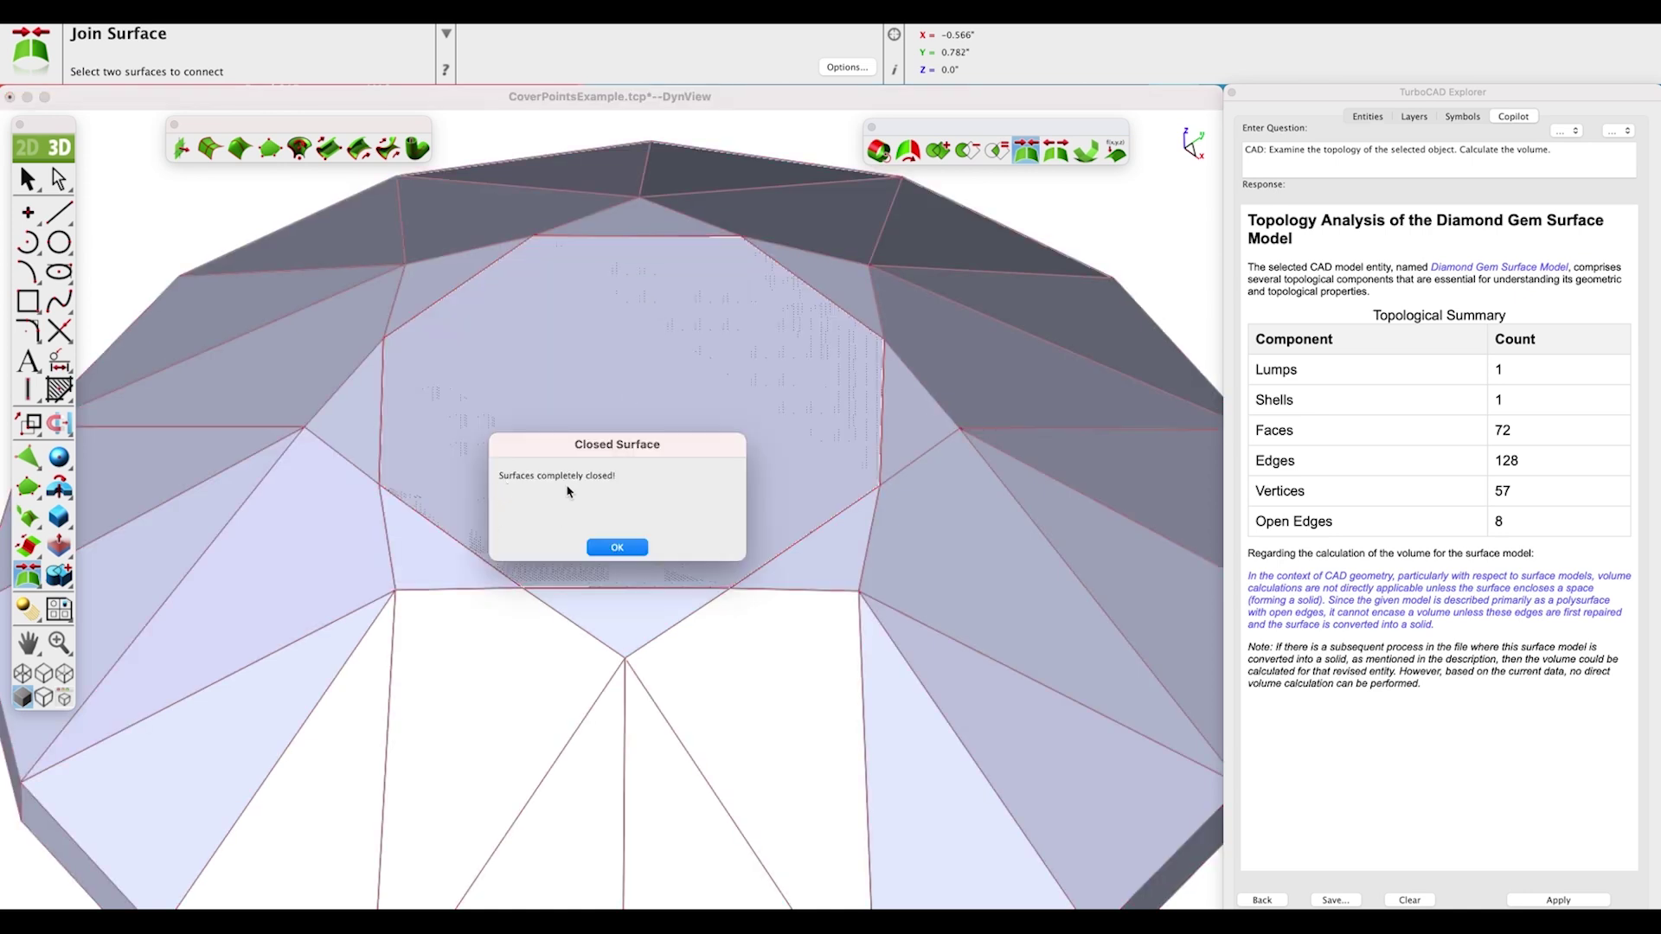
left_click(617, 546)
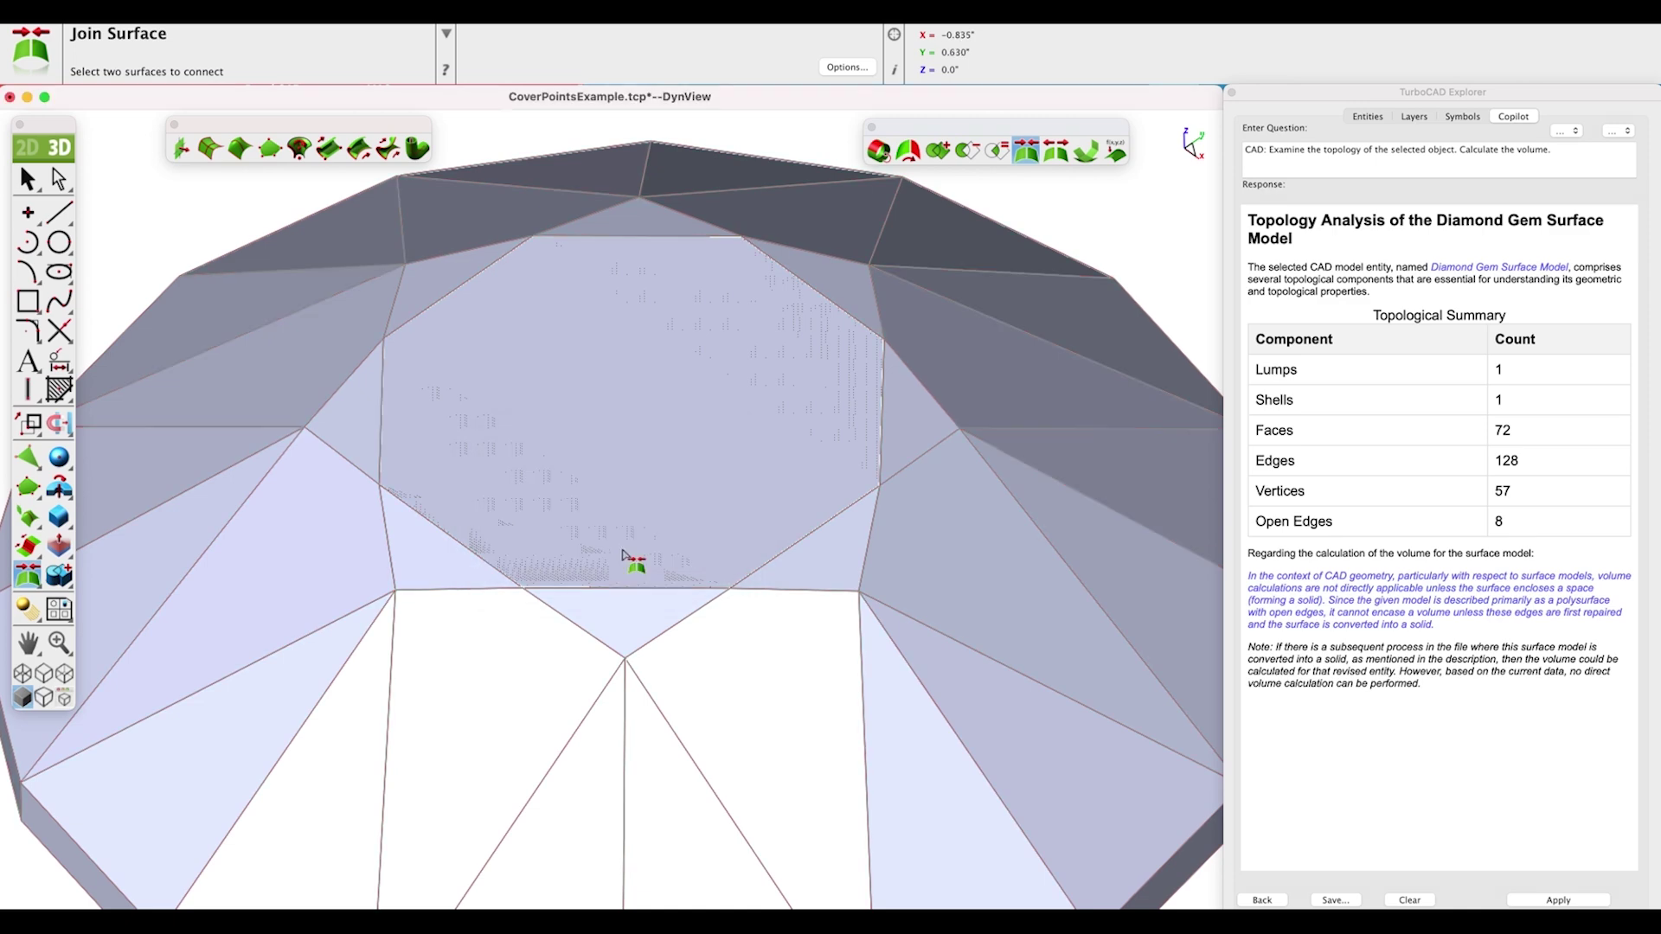
Use Select Deep to pick the original Diamond Gem Surface Model and clear it from view, leaving the joined part.
left_click(28, 178)
left_click(59, 178)
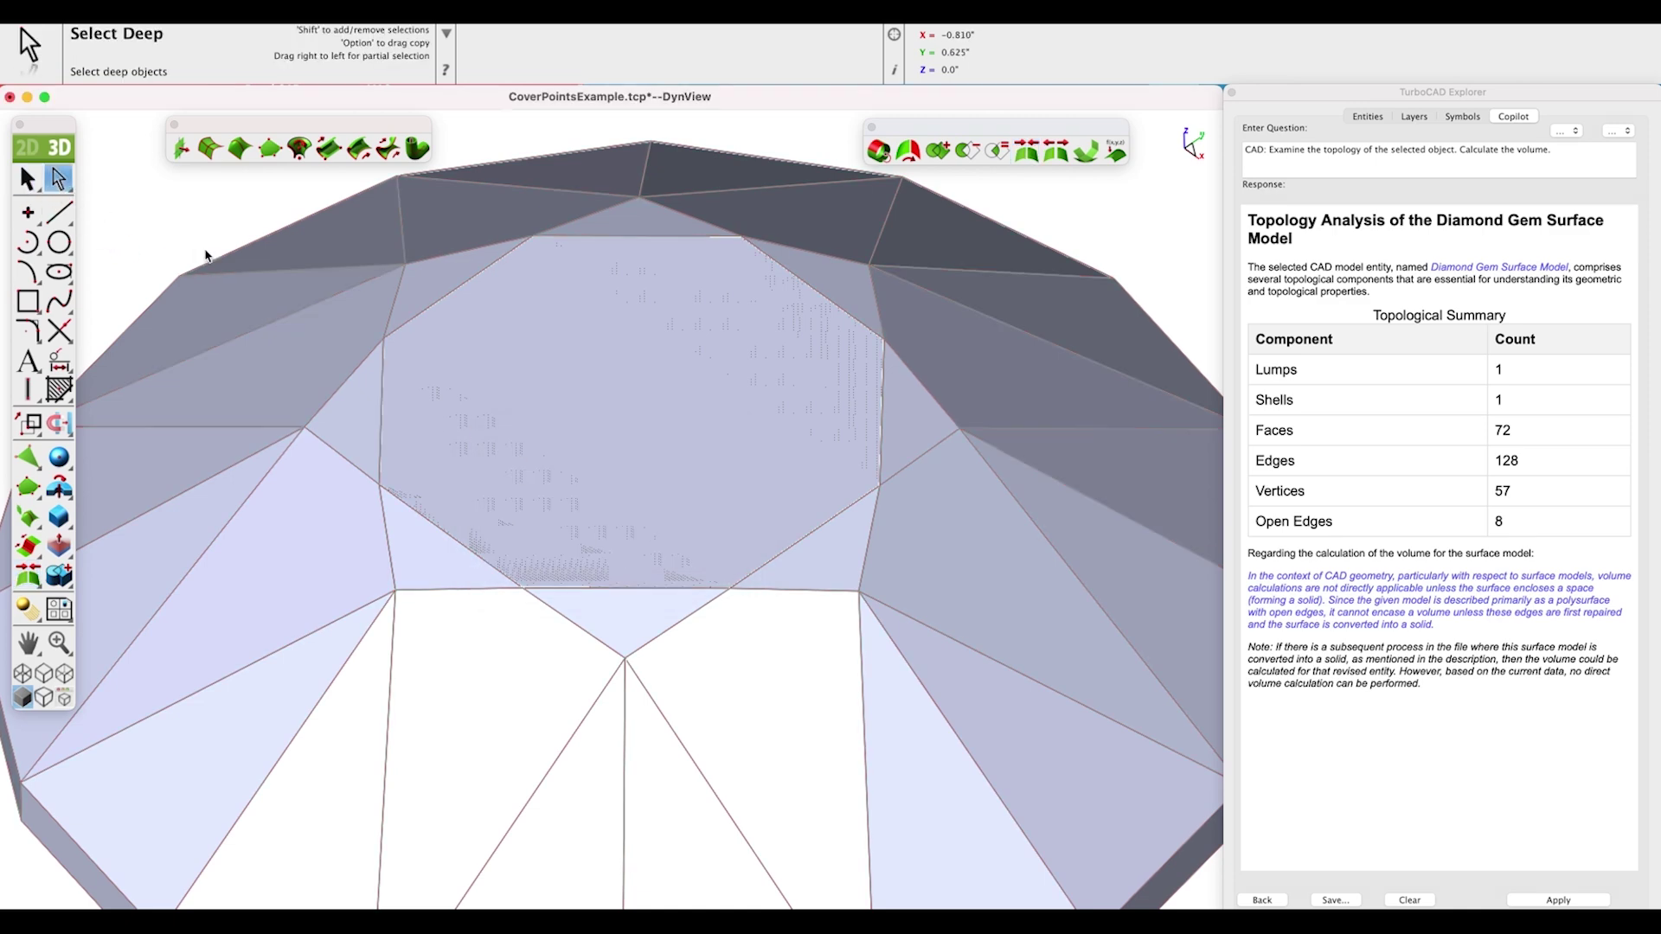
left_click(259, 275)
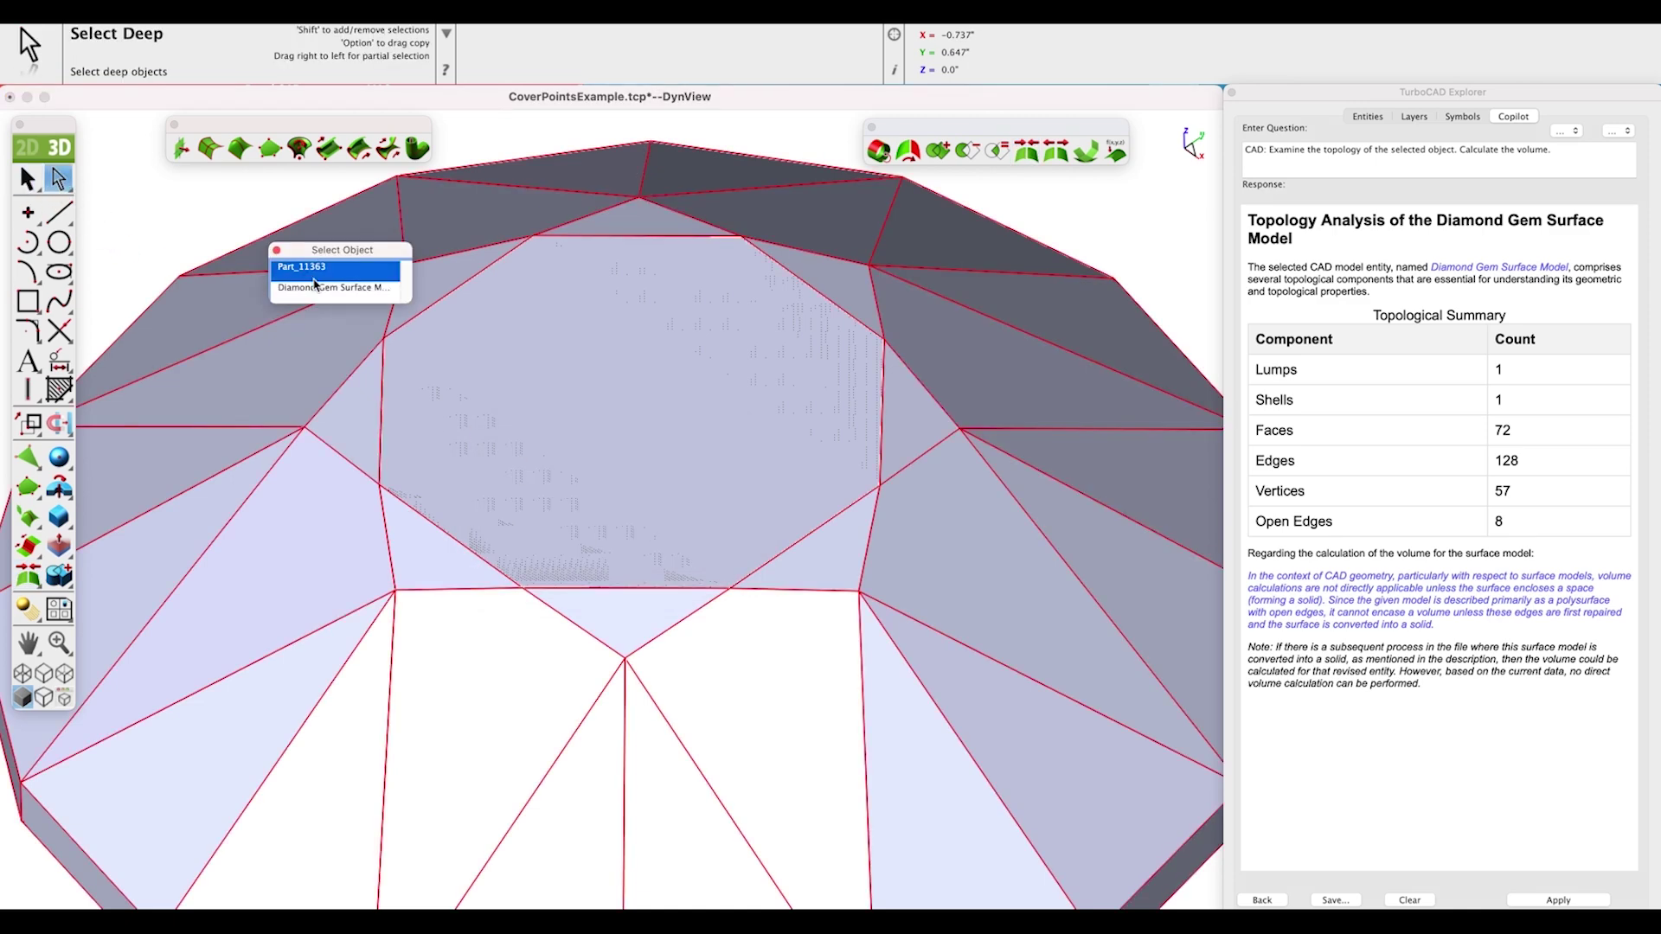
right_click(313, 278)
left_click(362, 302)
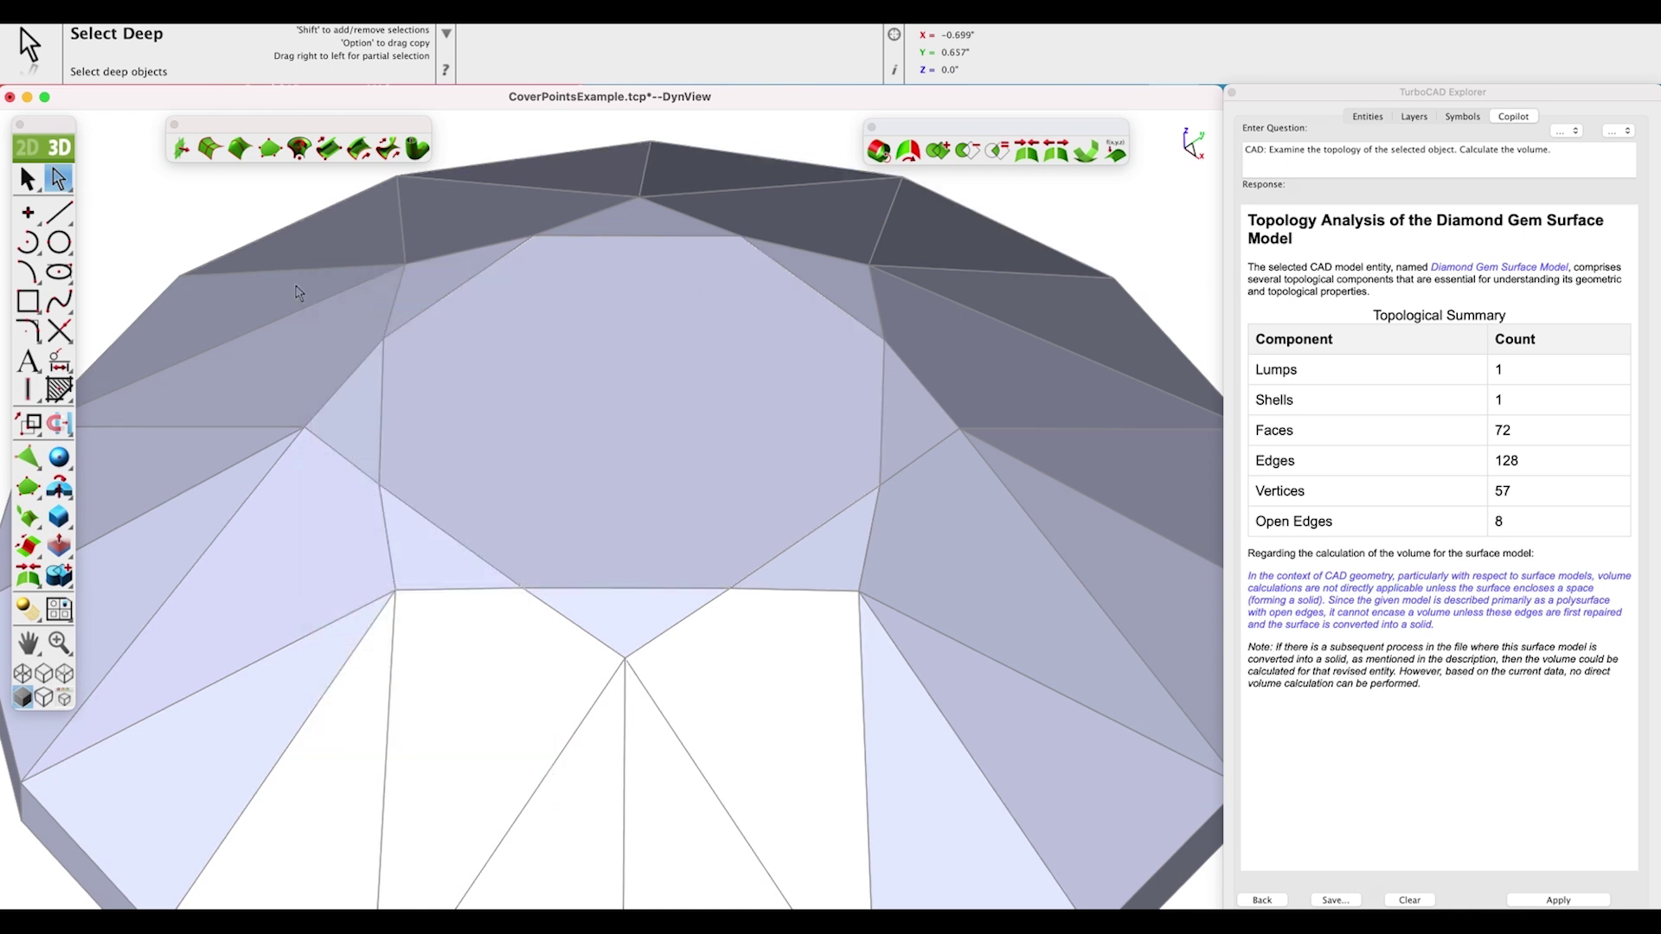
Select the joined gem and have Copilot examine its topology and calculate its volume.
left_click(34, 183)
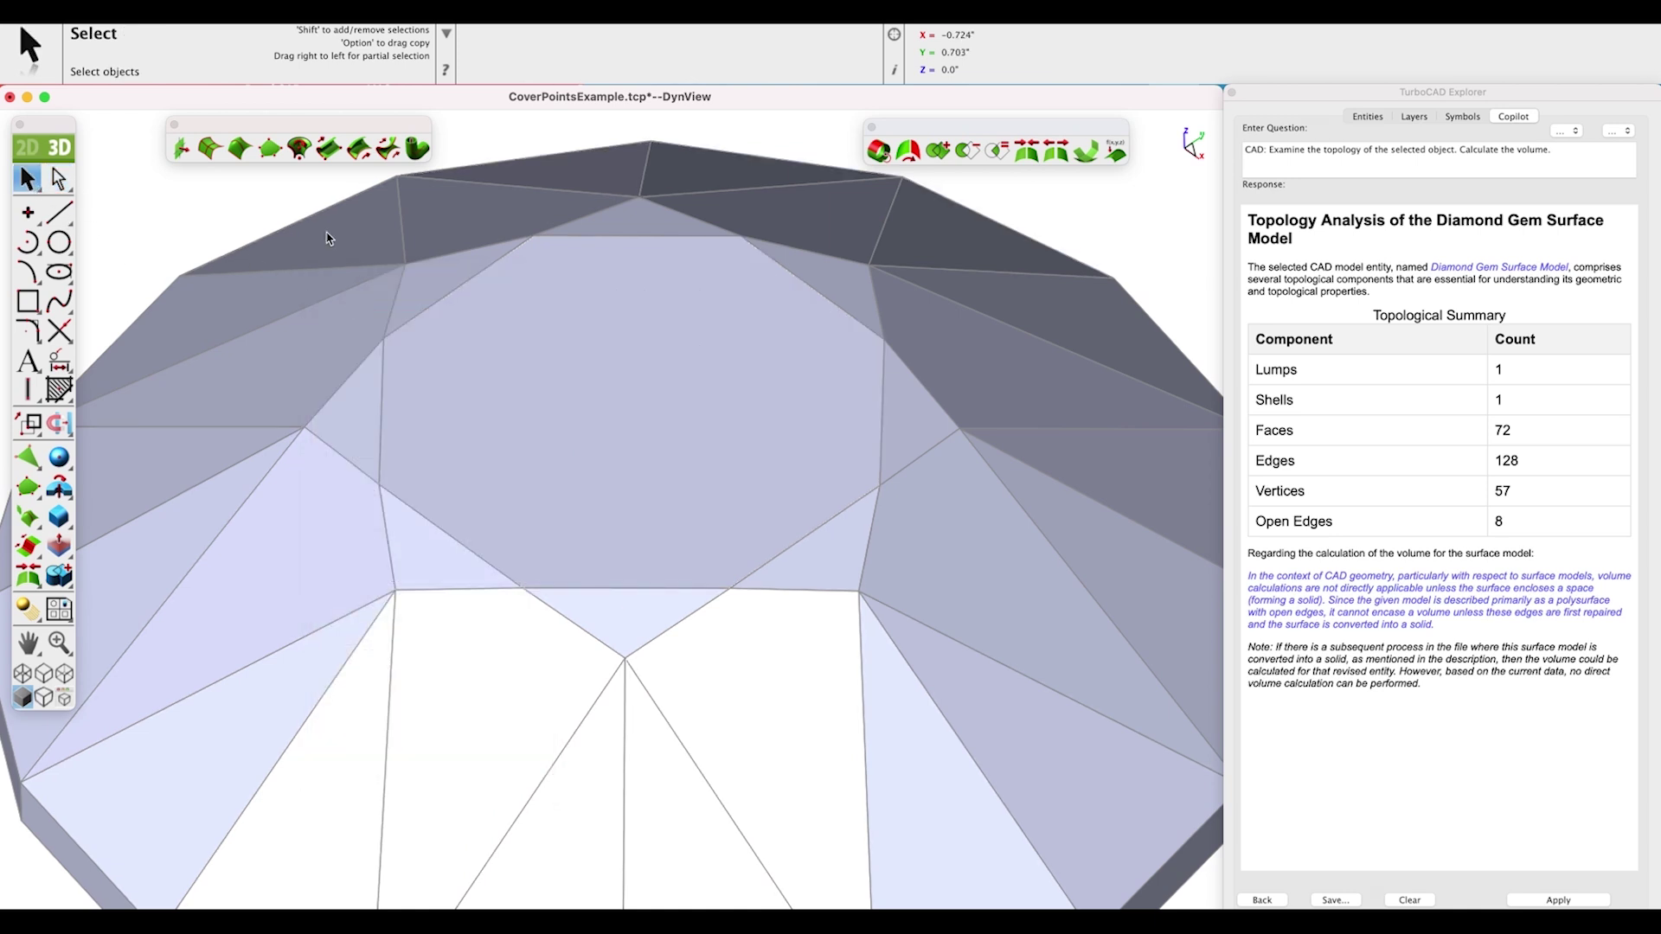
left_click(329, 236)
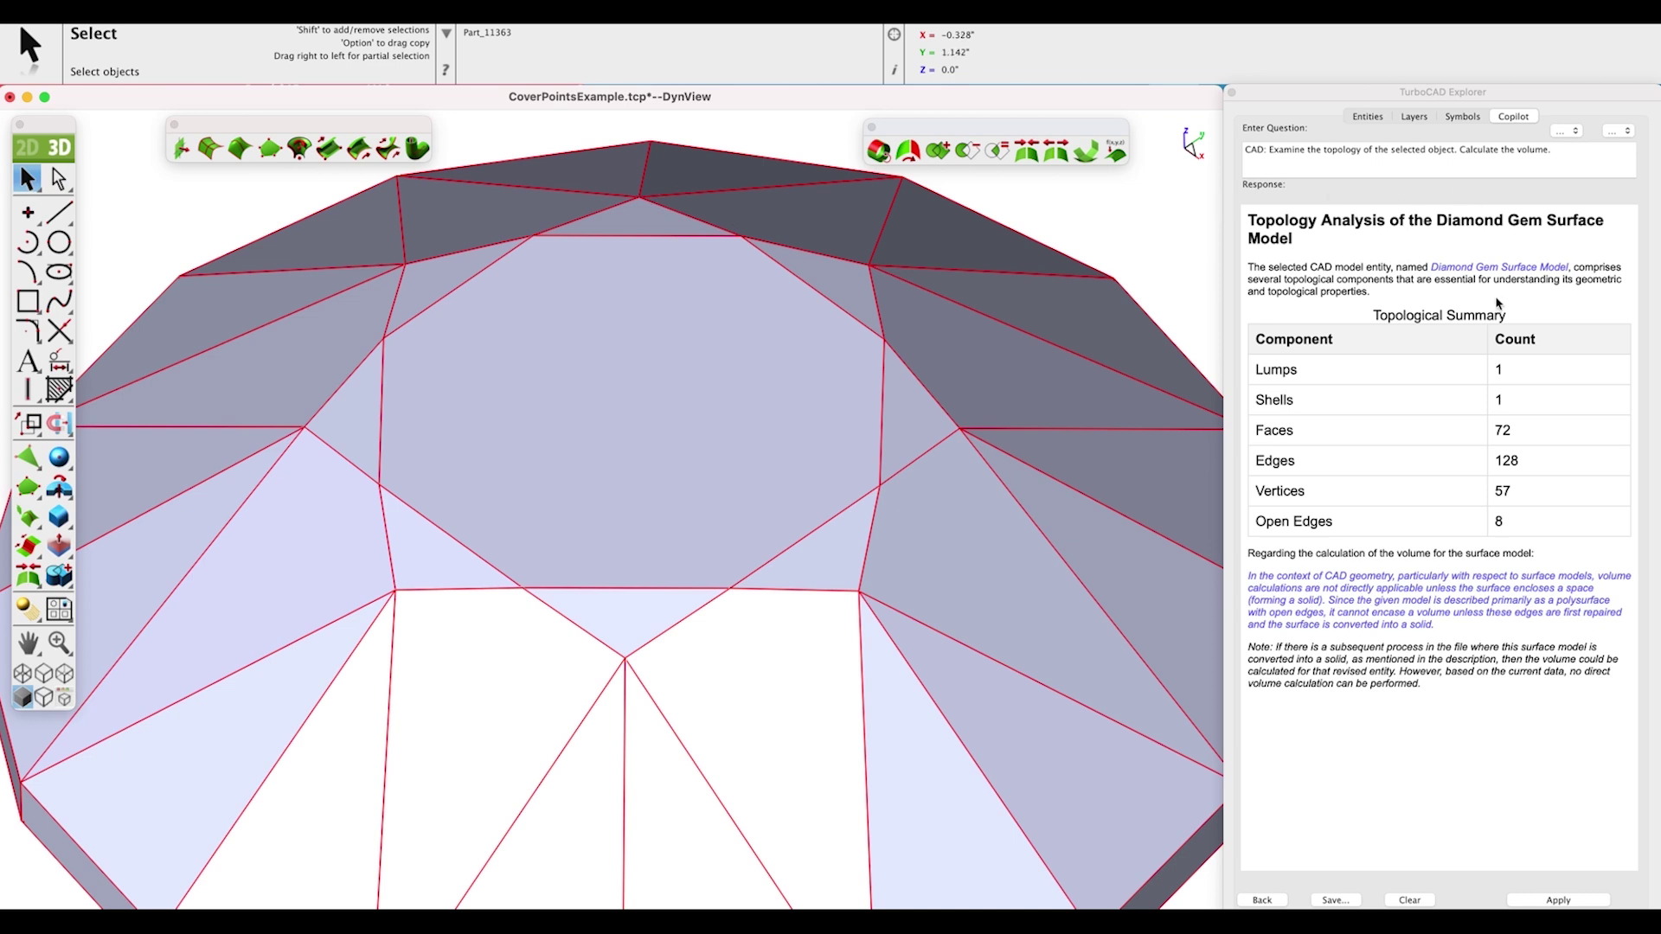
left_click(1562, 901)
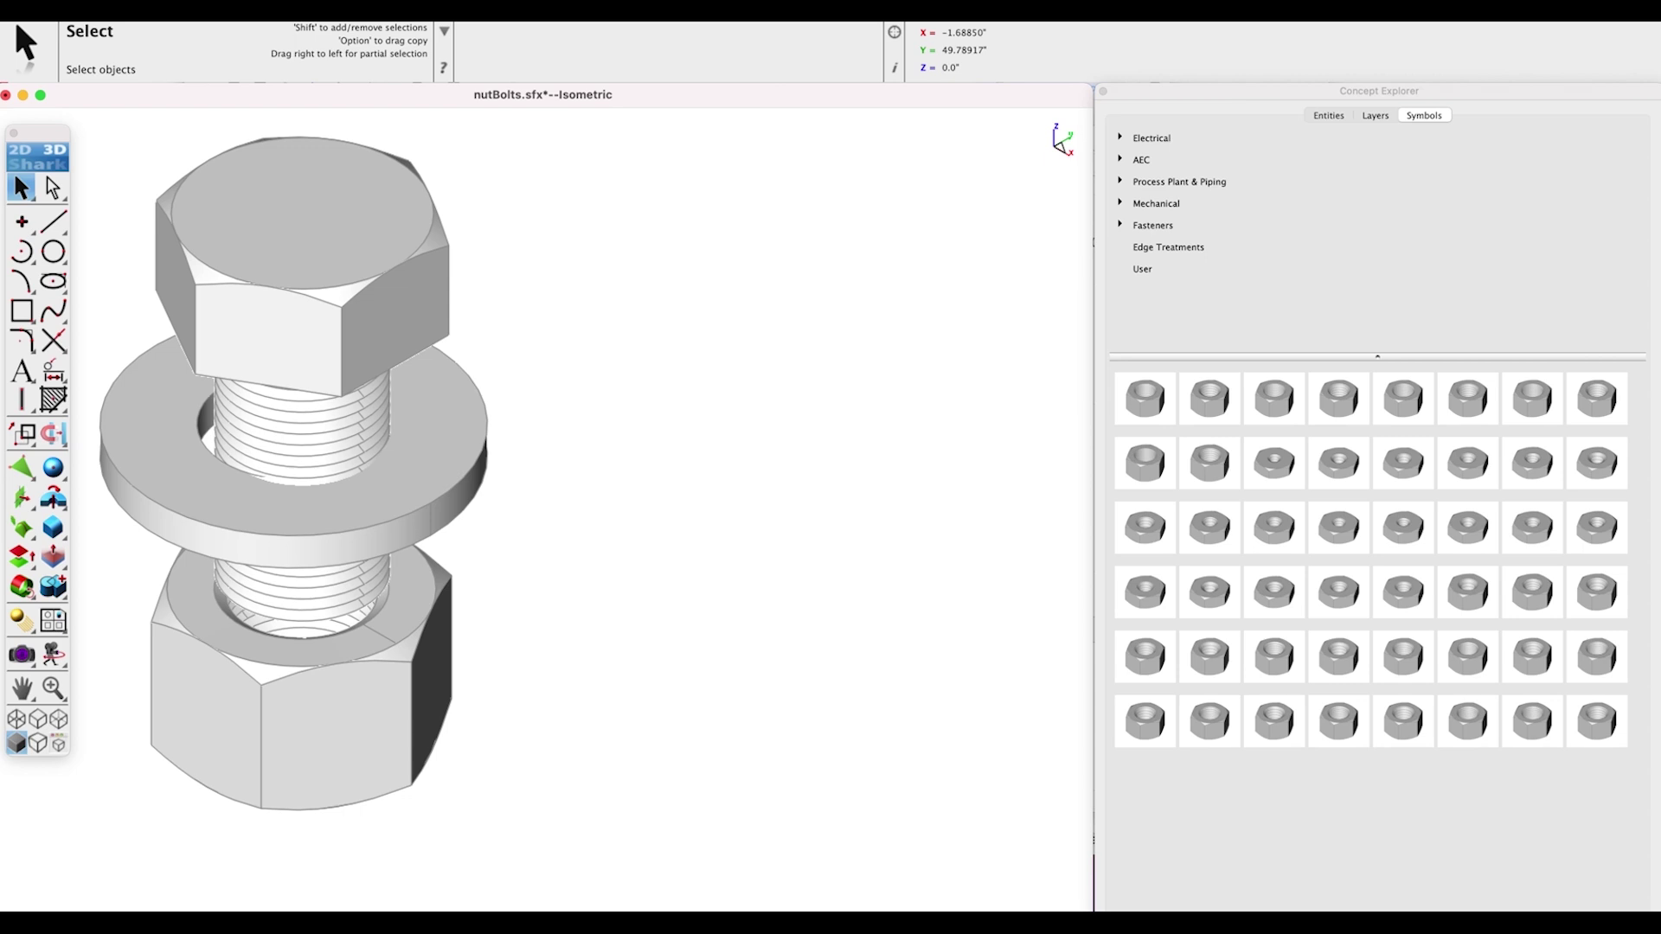
Try the large, medium and small preview sizes for the nut symbols in the symbol library.
right_click(1525, 199)
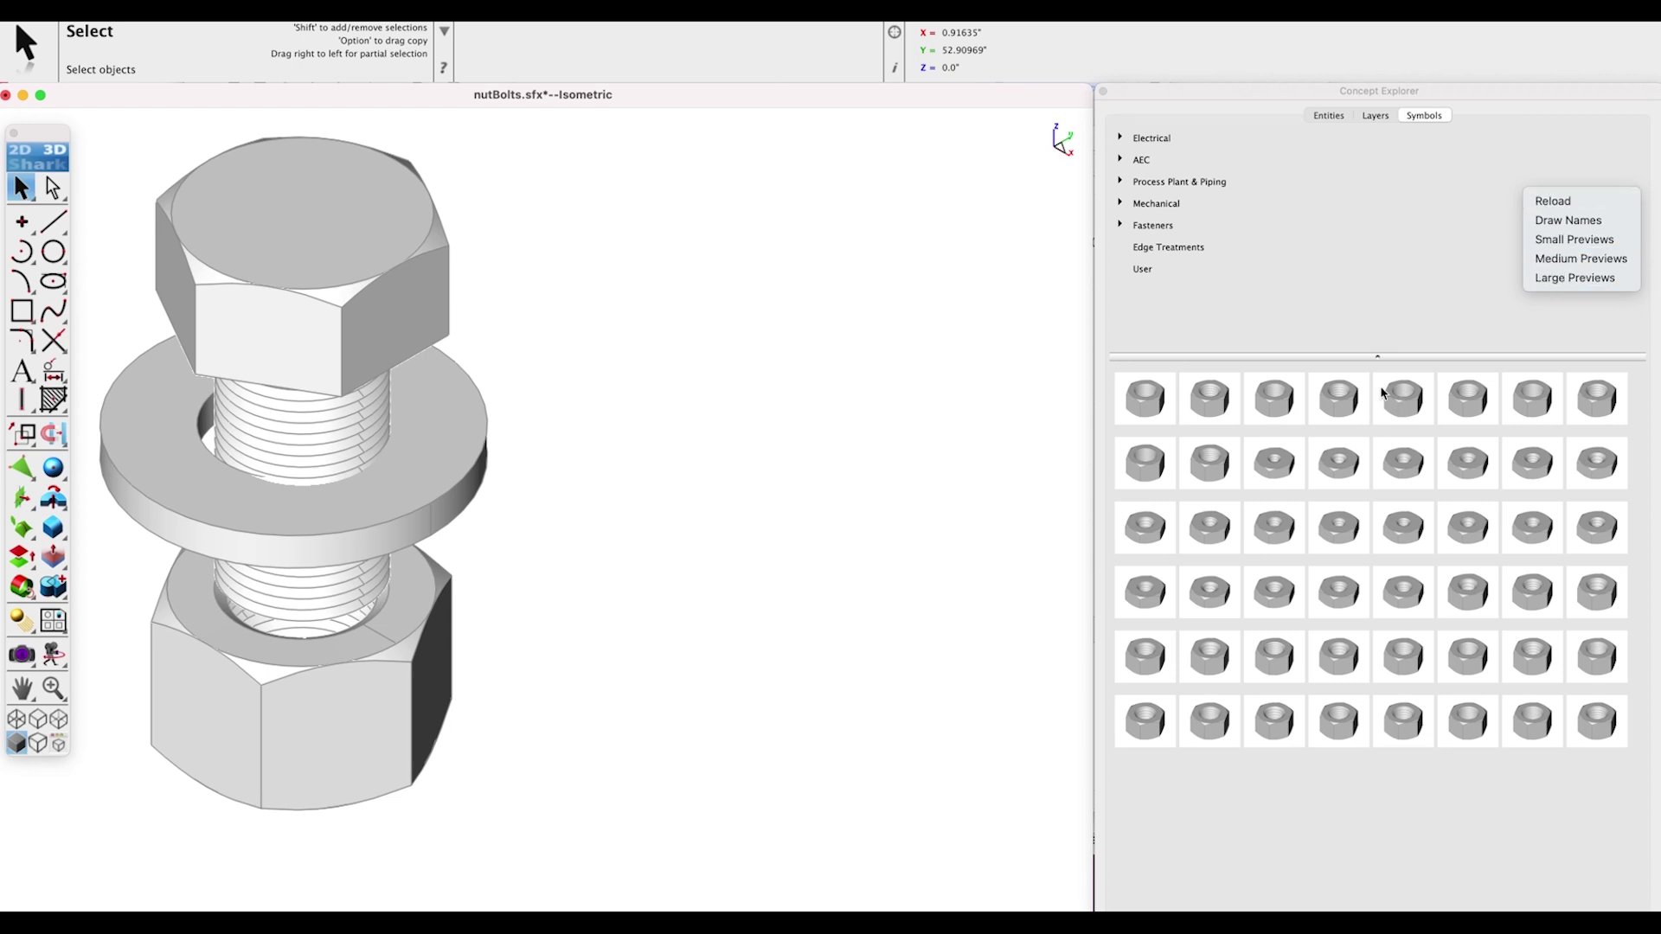
left_click(1571, 278)
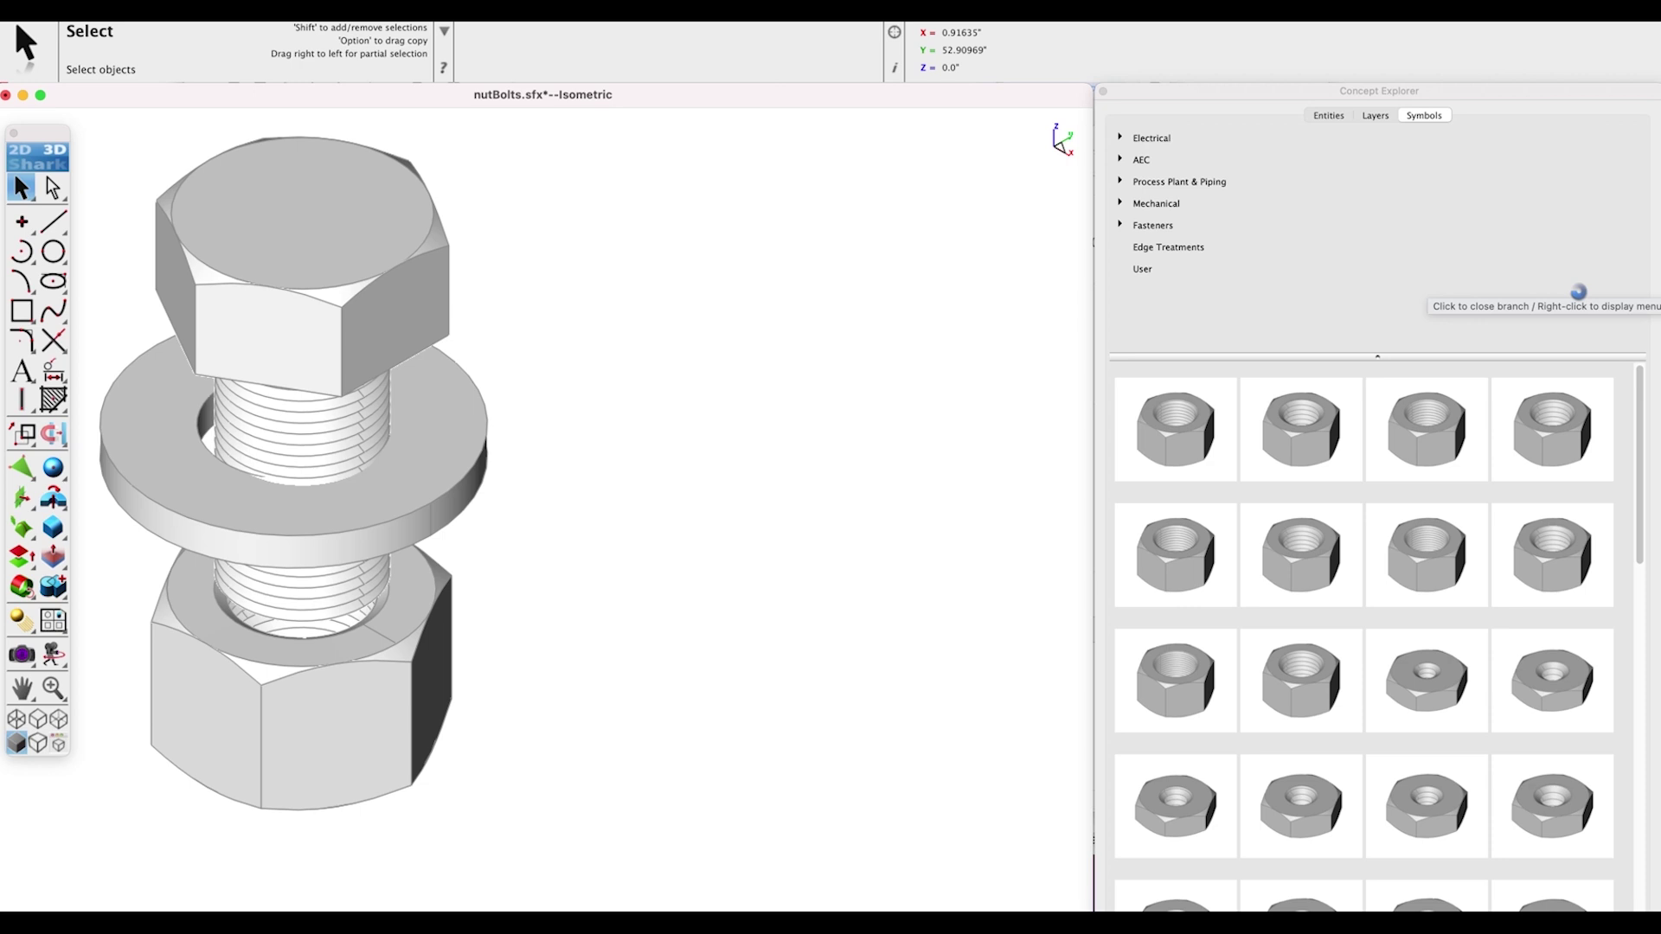
right_click(1538, 266)
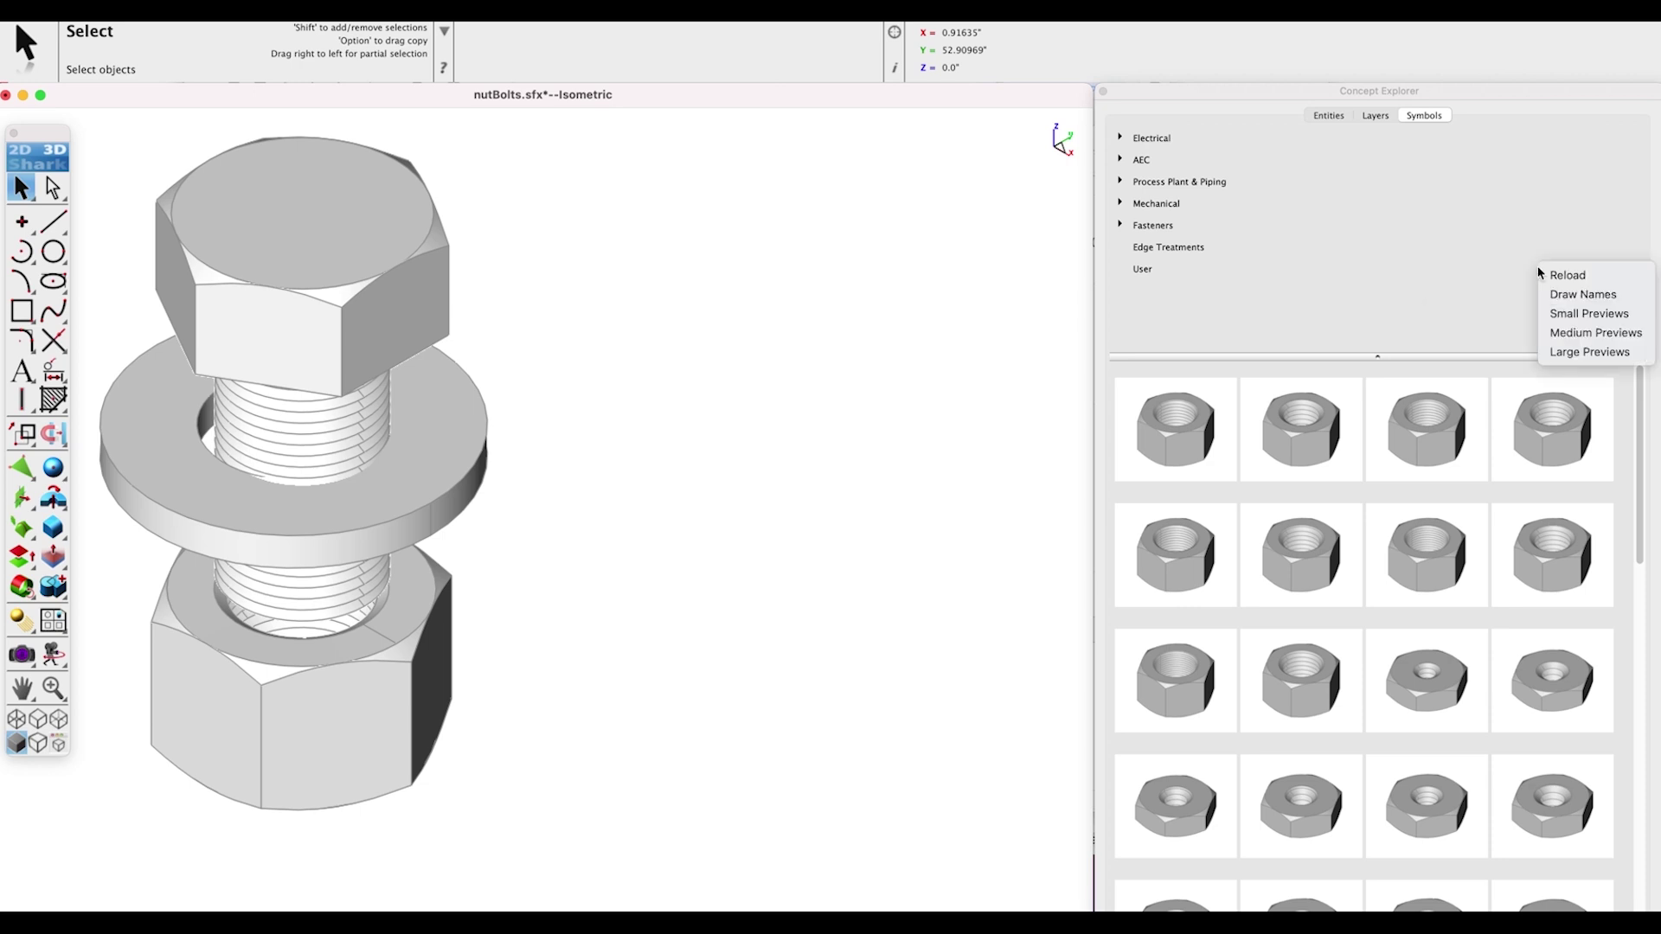
left_click(1583, 327)
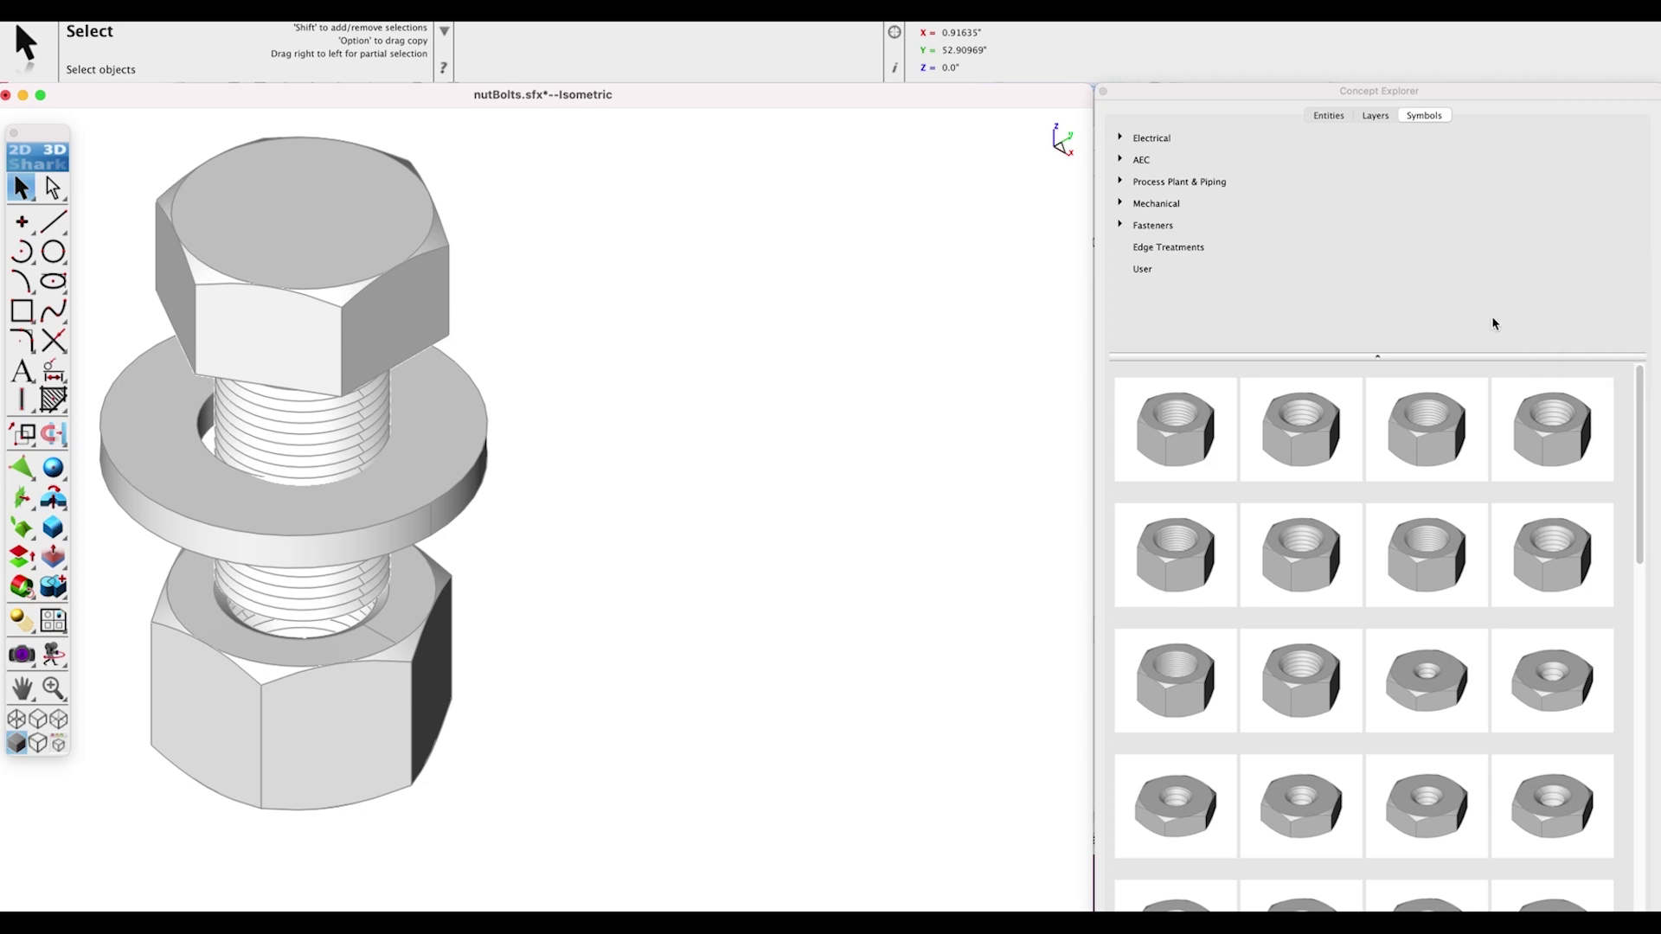
right_click(1501, 251)
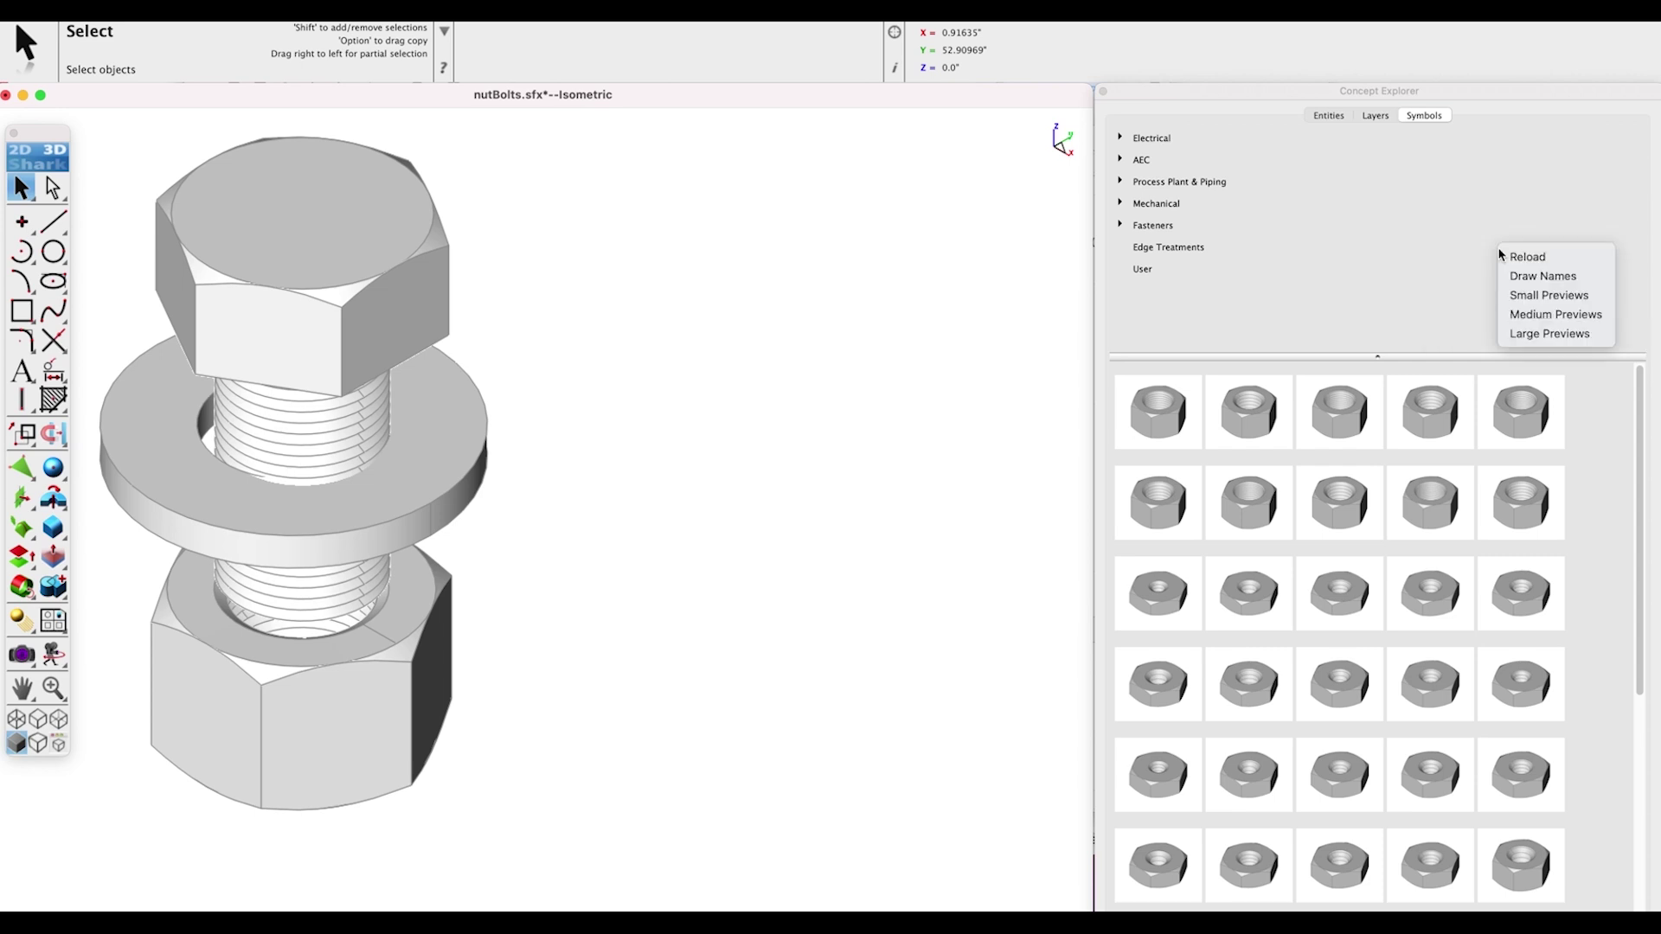
left_click(1529, 298)
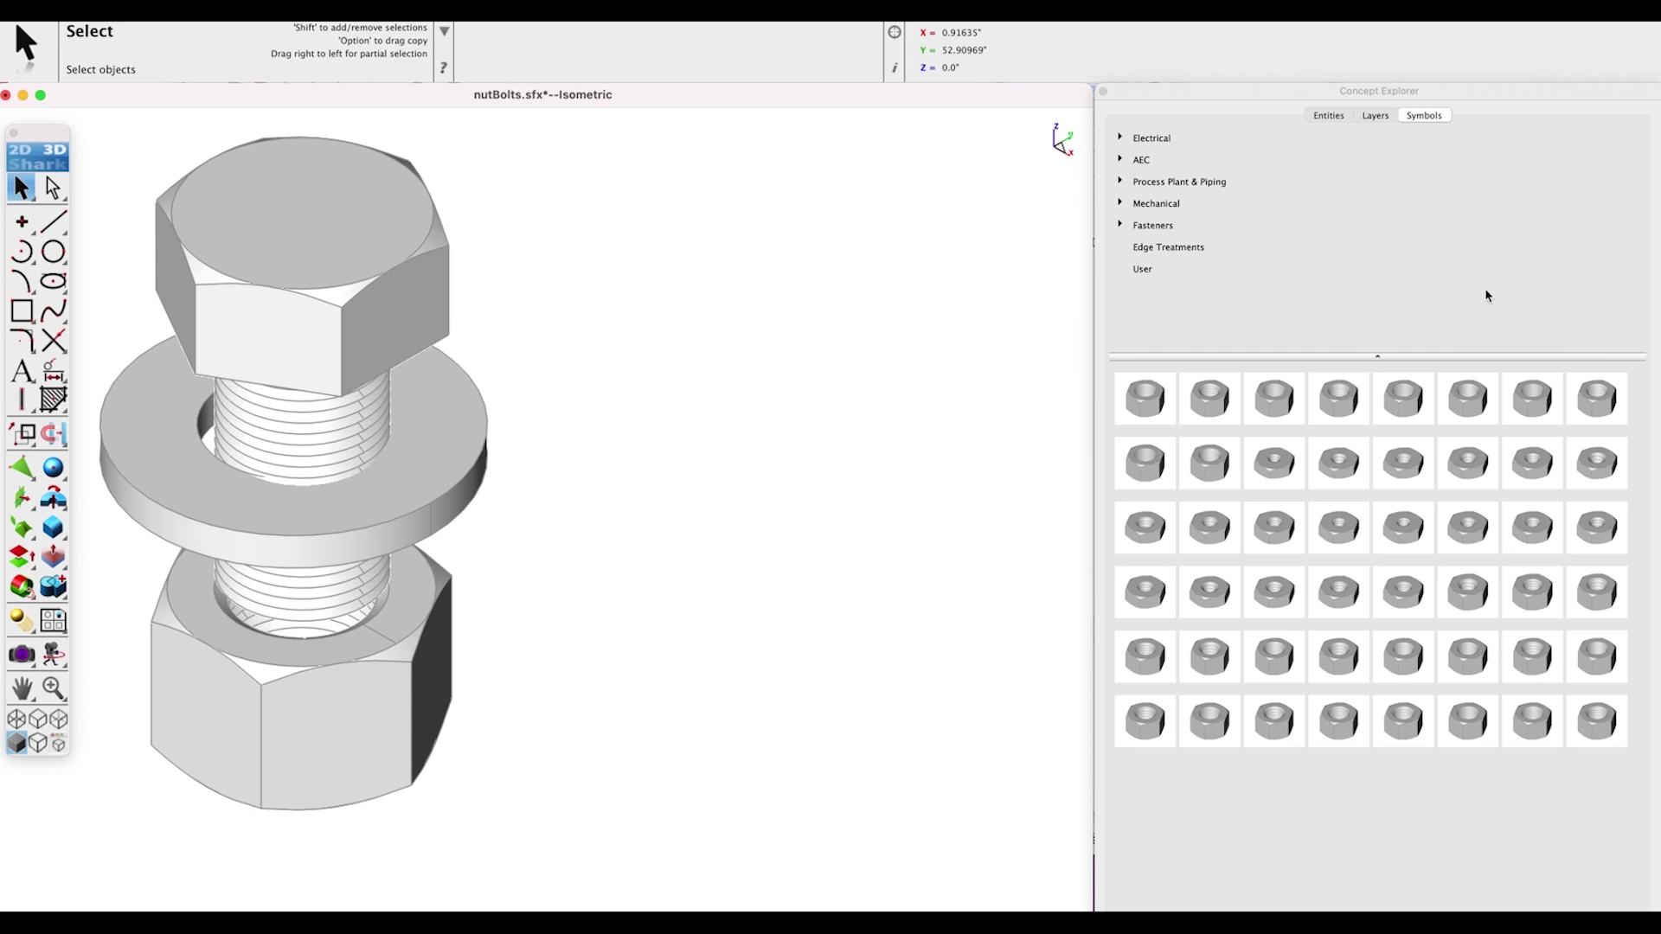
Set the nut symbol previews to large and turn on the drawing of symbol names.
right_click(1501, 256)
left_click(1540, 333)
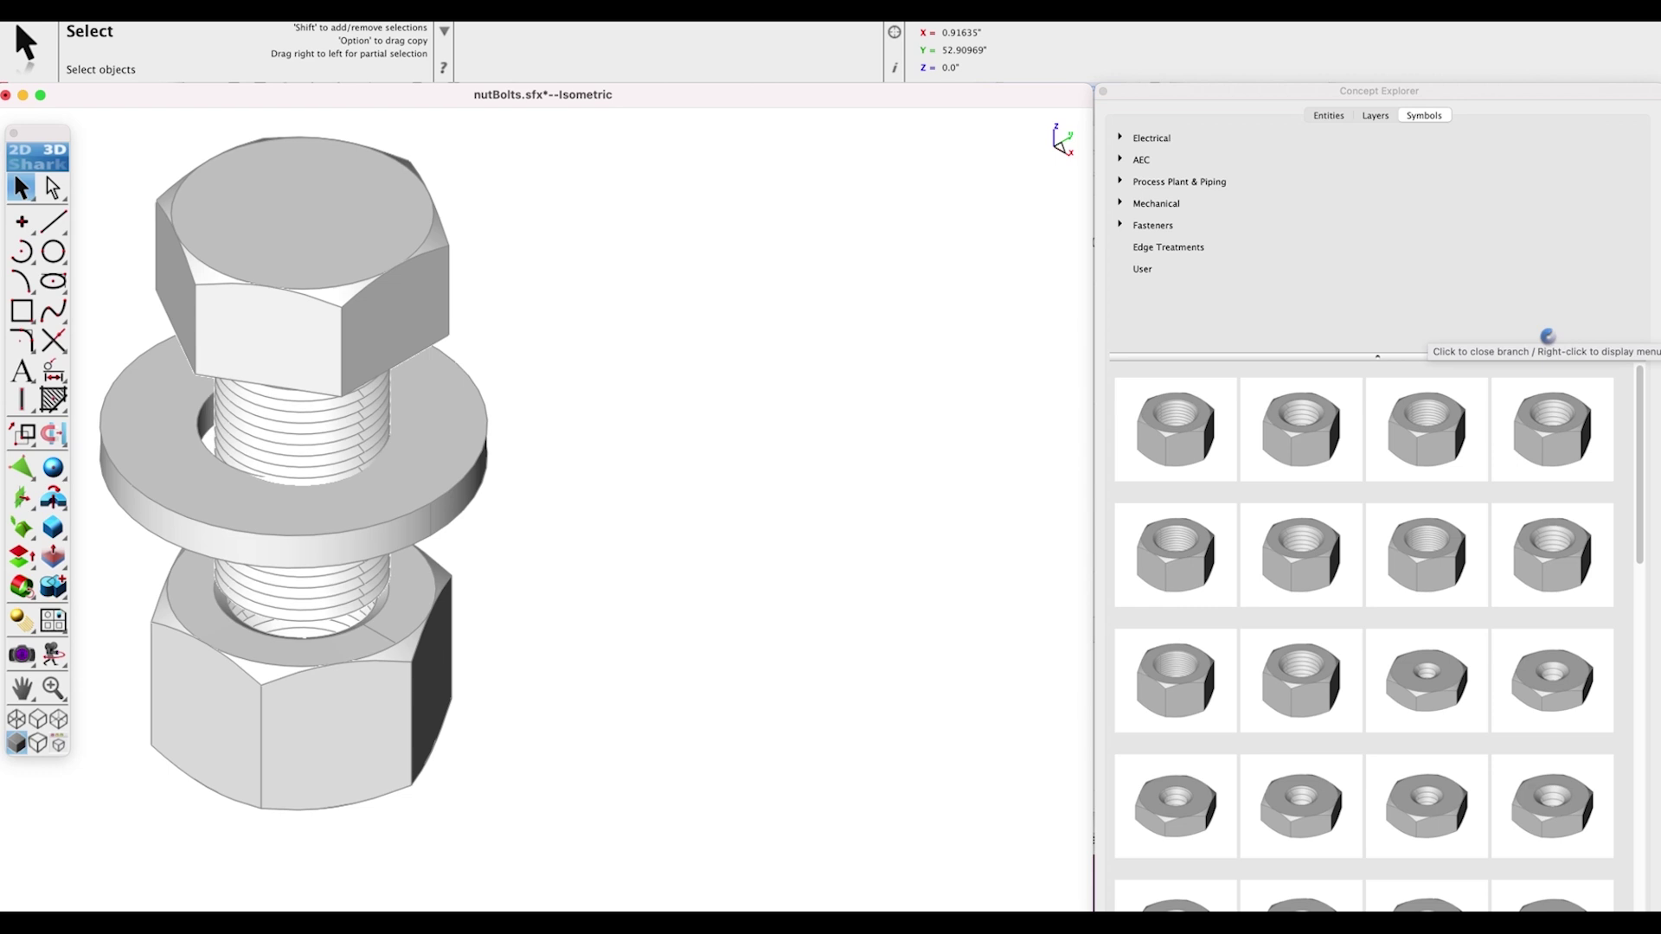
right_click(1515, 254)
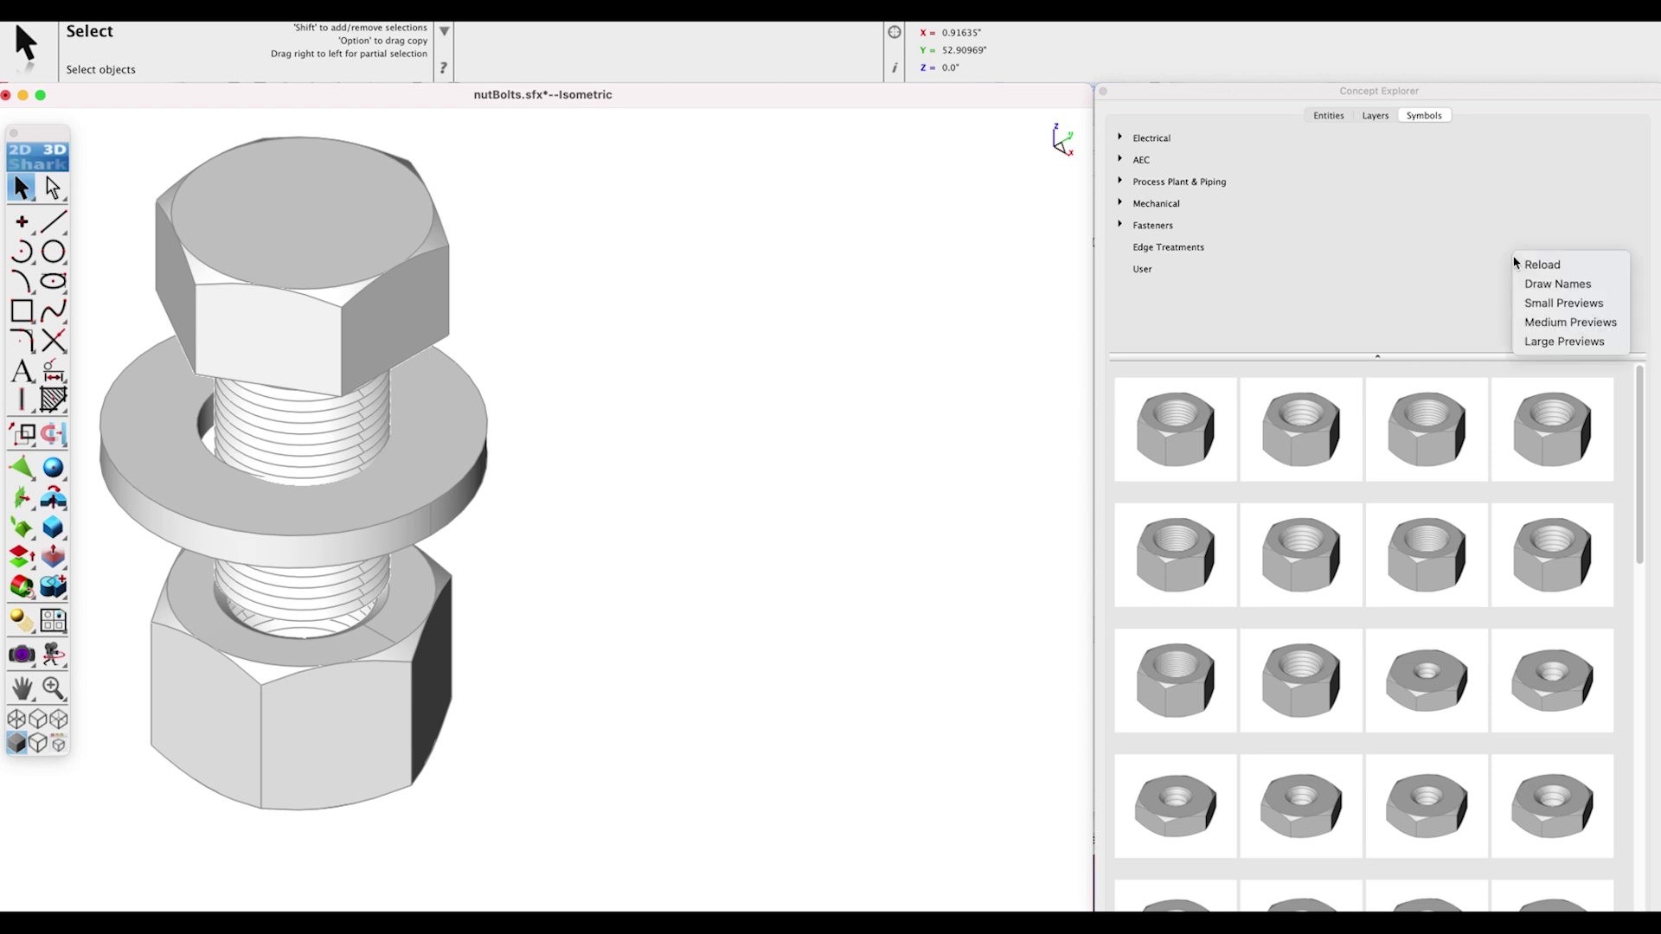
left_click(1554, 285)
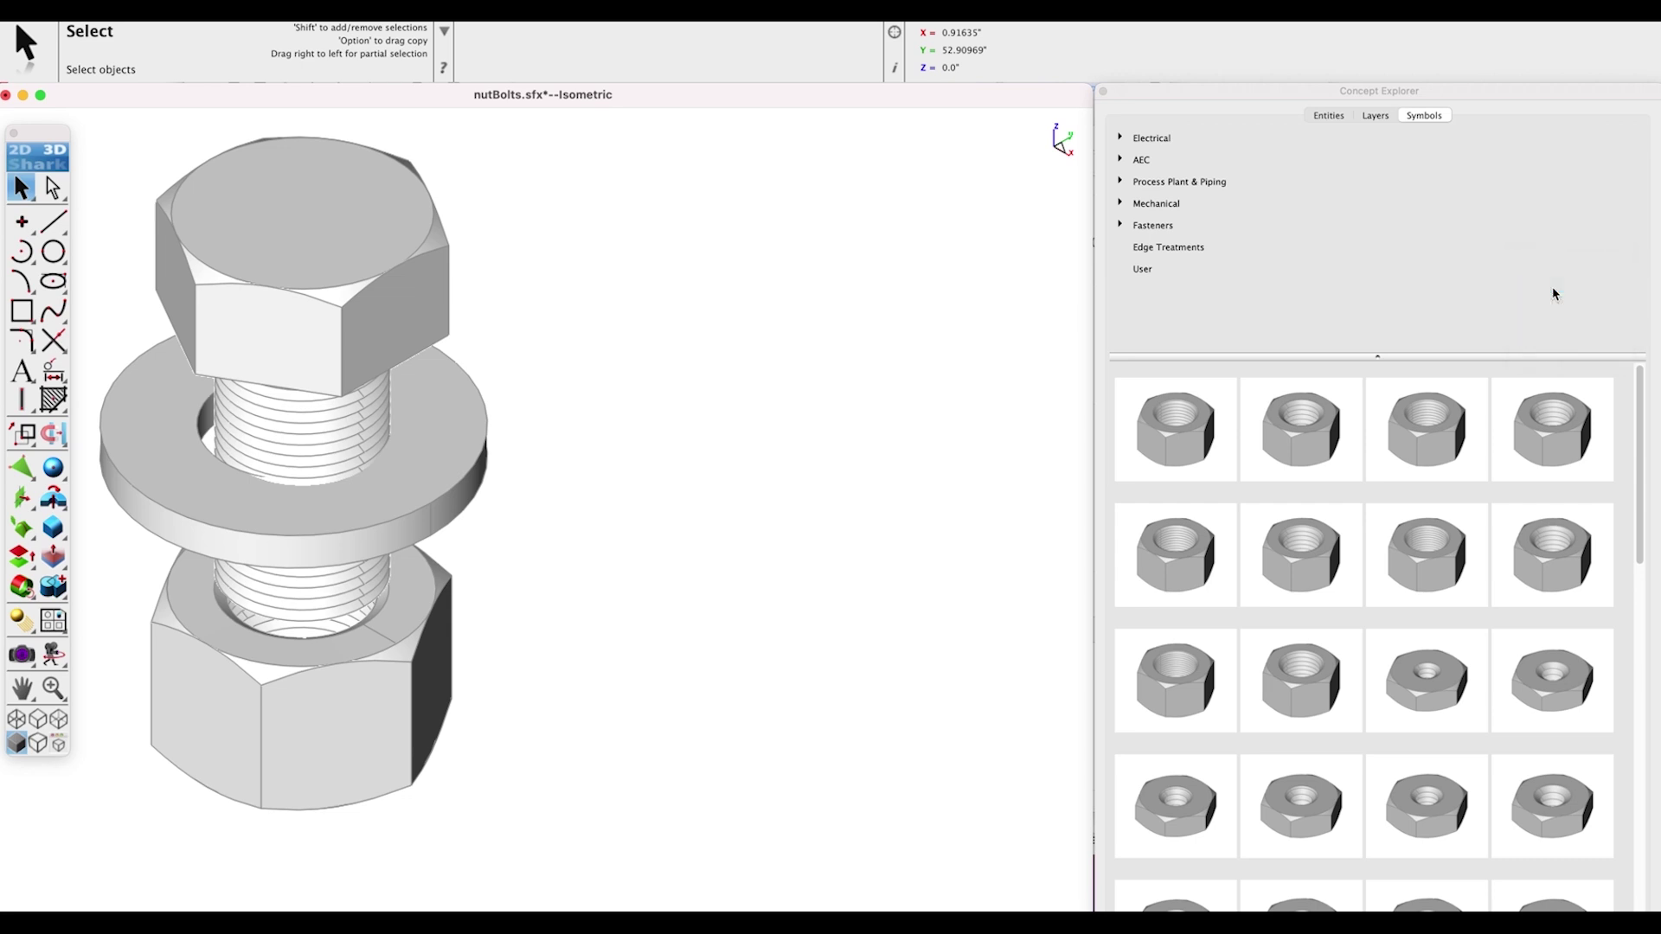
Browse the named hex nut symbols and place one in the empty space beside the bolt assembly.
mouse_move(1192, 484)
left_mouse_down()
mouse_move(1169, 482)
mouse_move(1207, 498)
left_mouse_up()
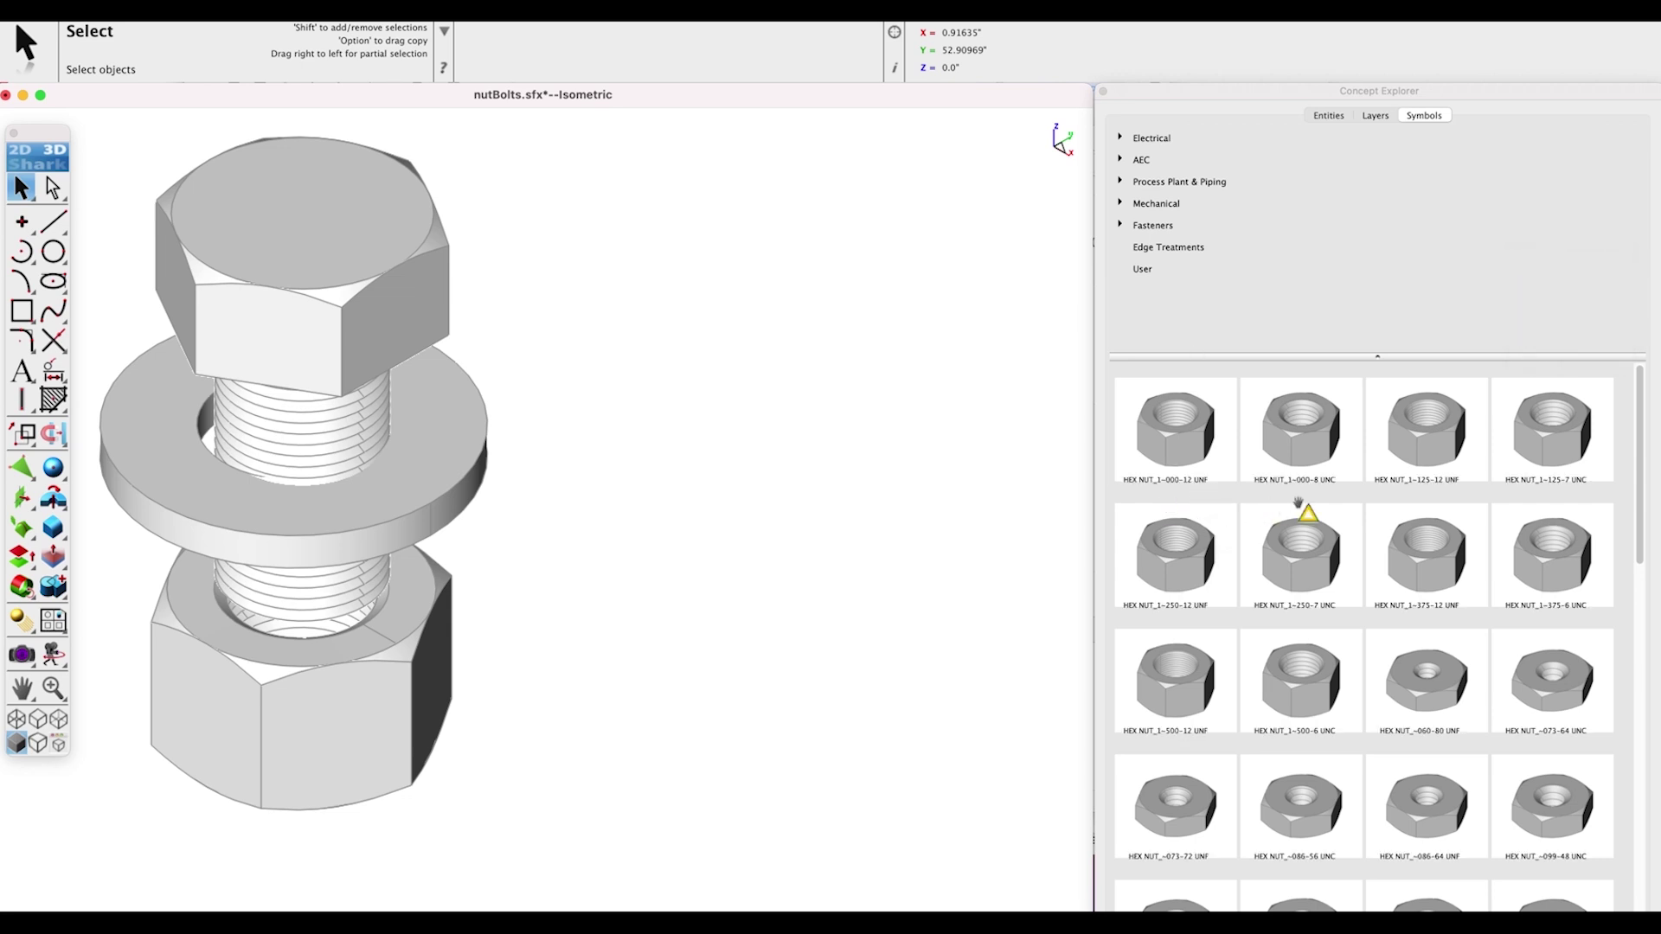
scroll(1298, 504, "down", 7)
left_click_drag(1339, 540, 852, 502)
scroll(1460, 597, "down", 5)
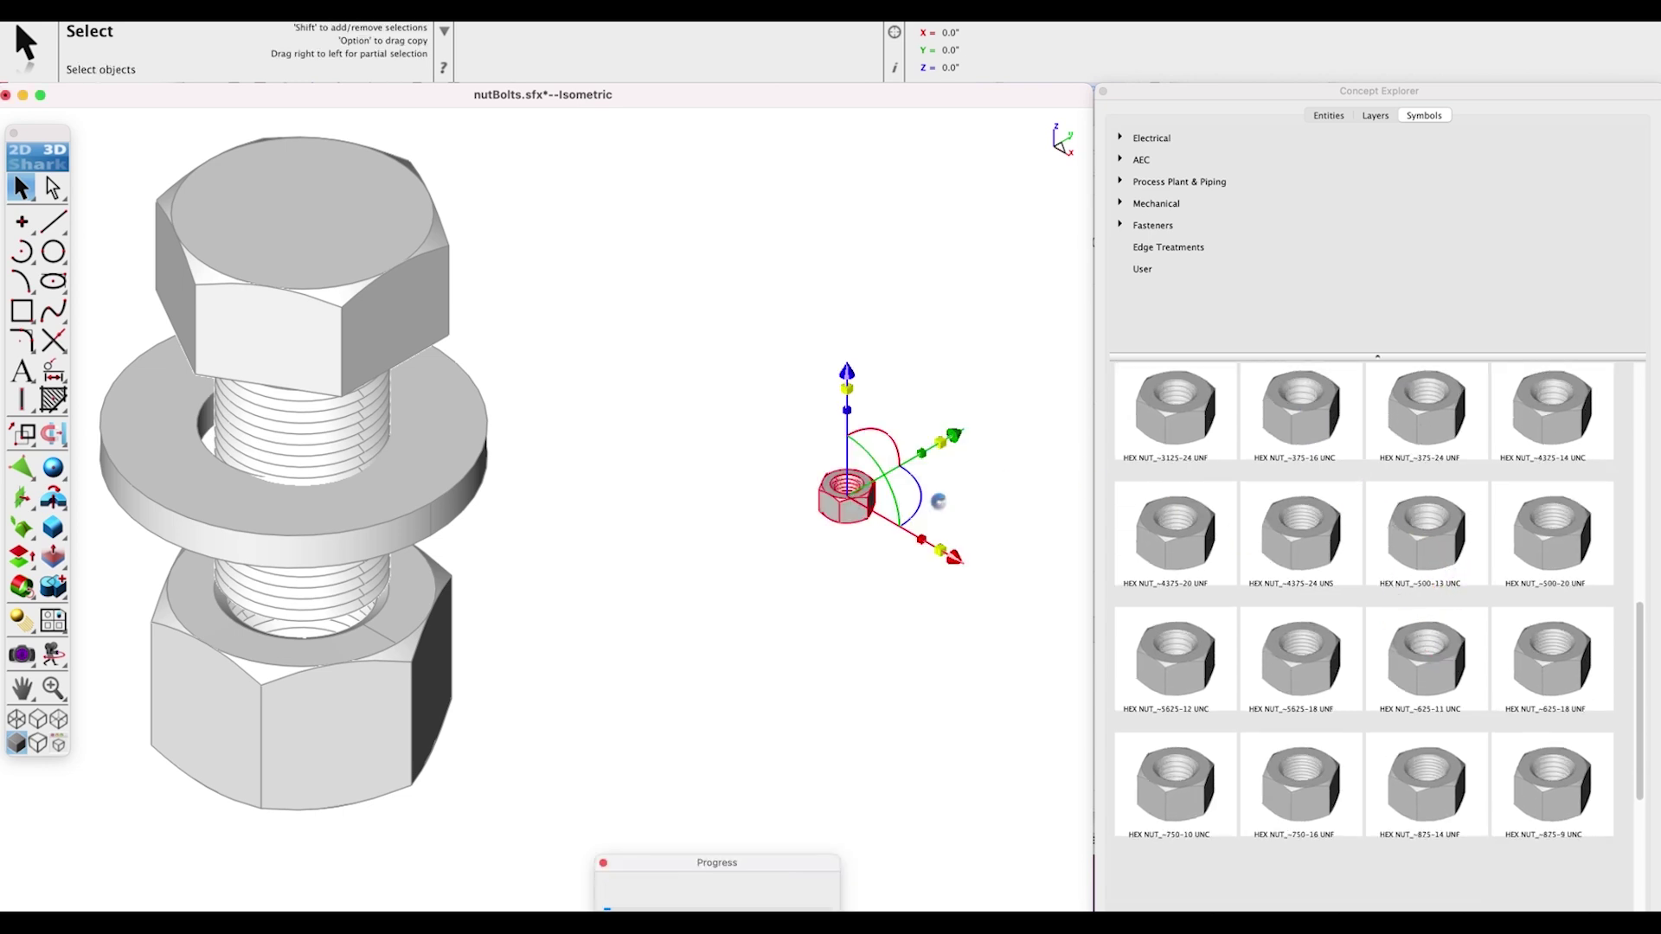
left_click(993, 527)
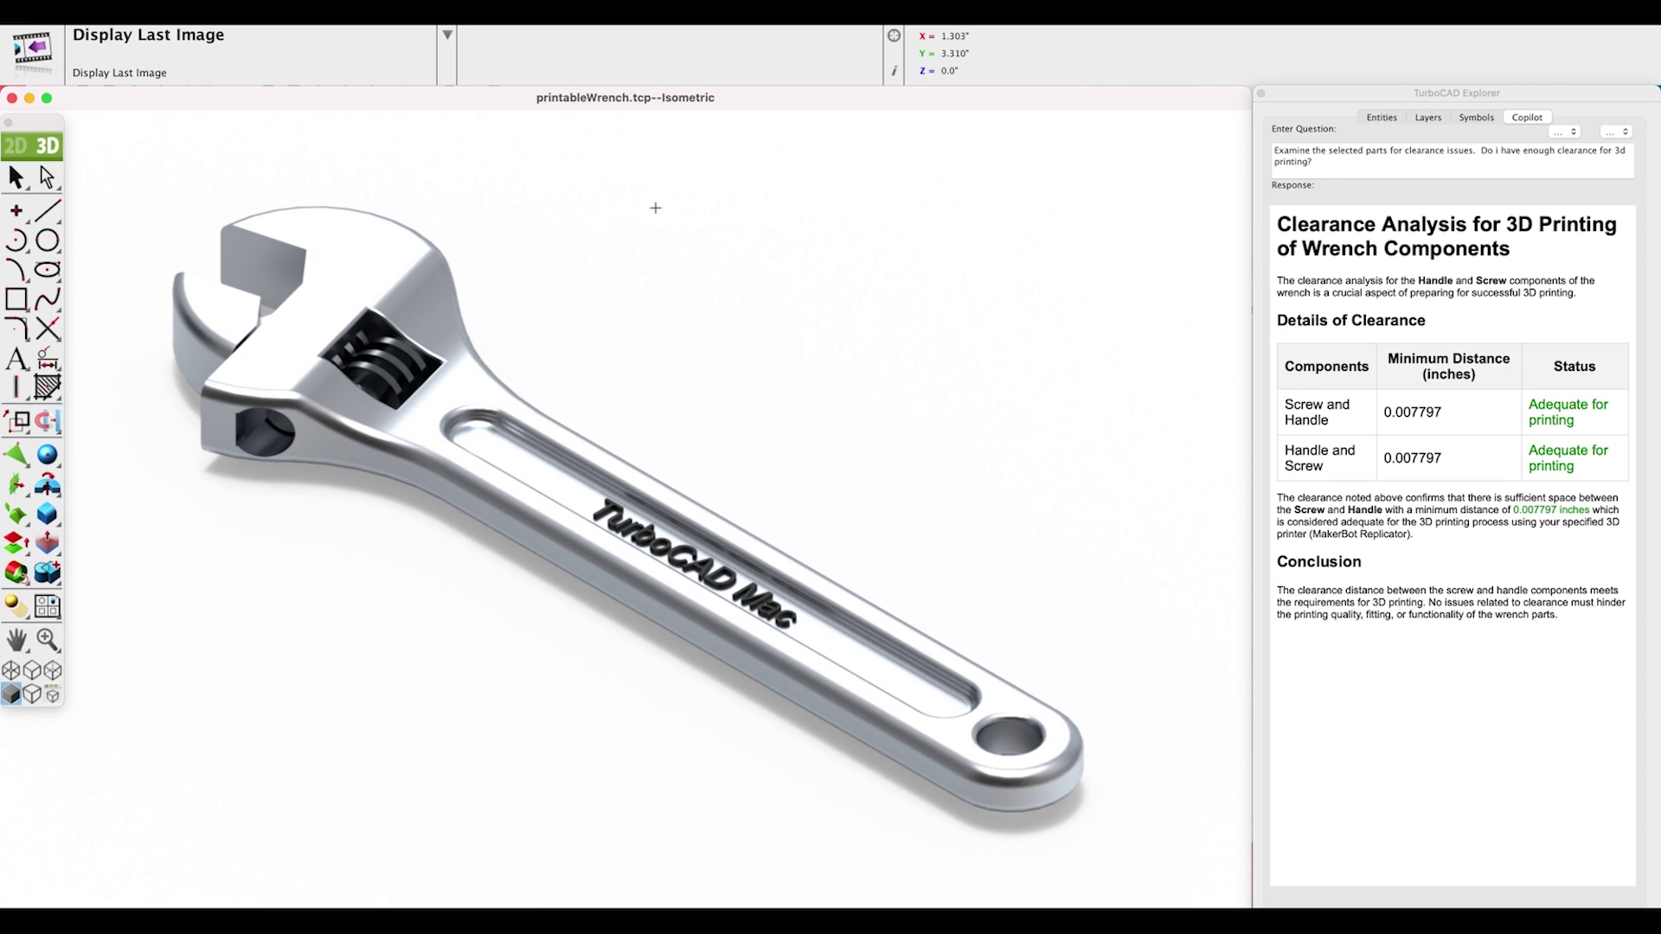
Select the wrench's handle and adjusting screw, and check the clearance between them.
key("Escape")
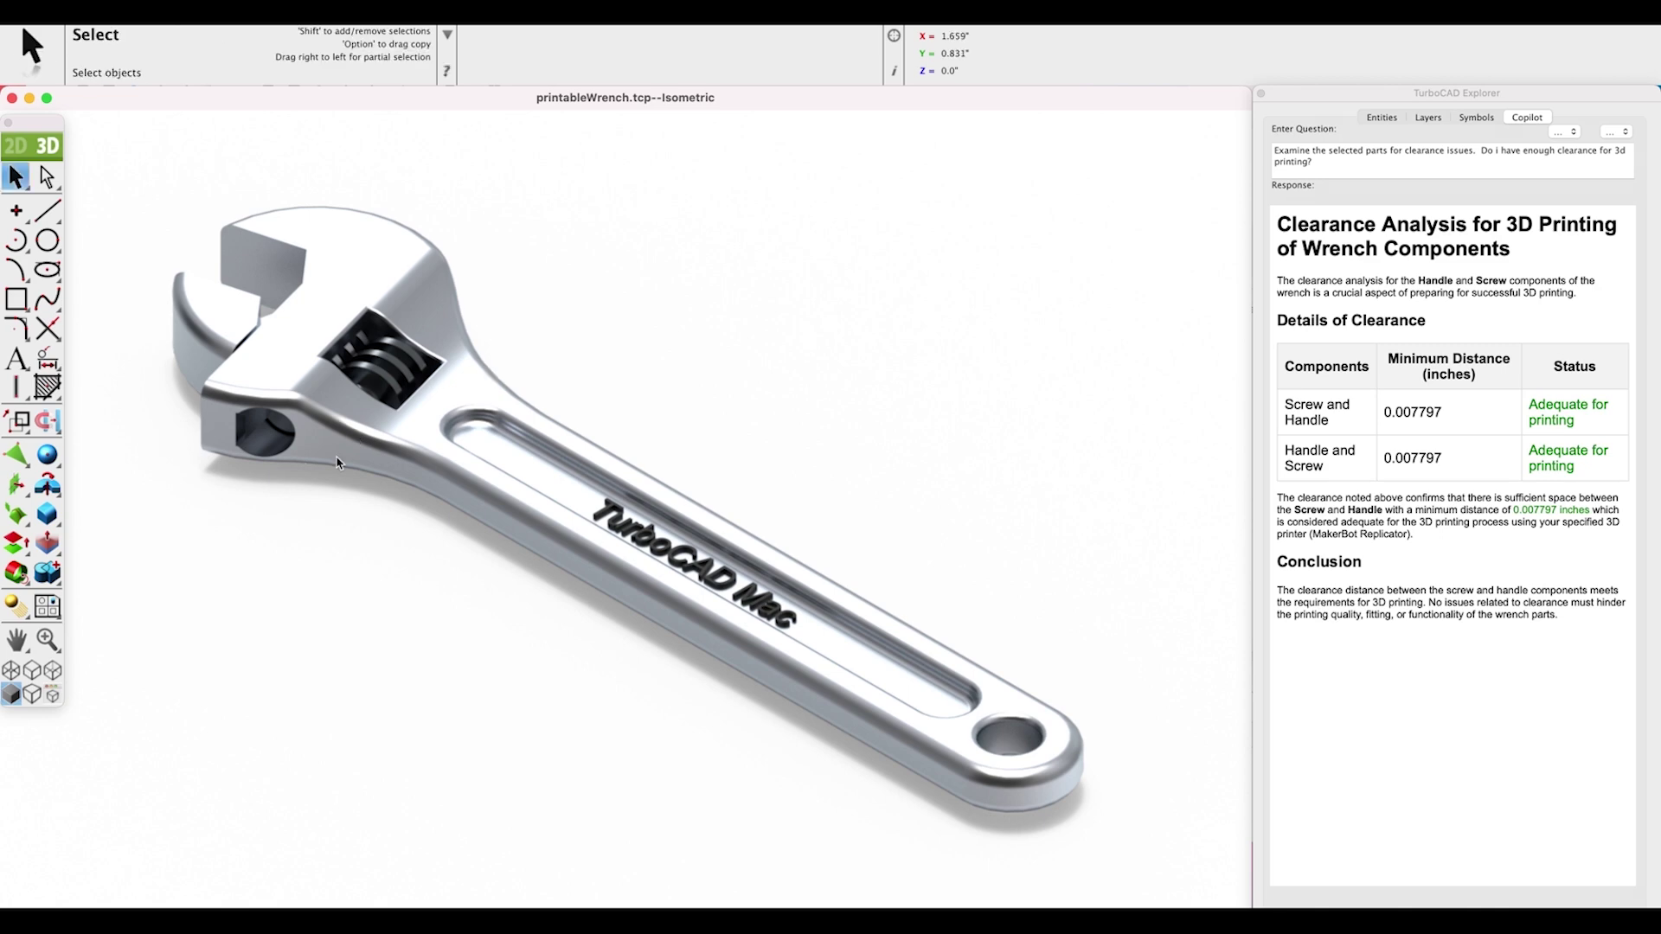
scroll(343, 458, "up", 5)
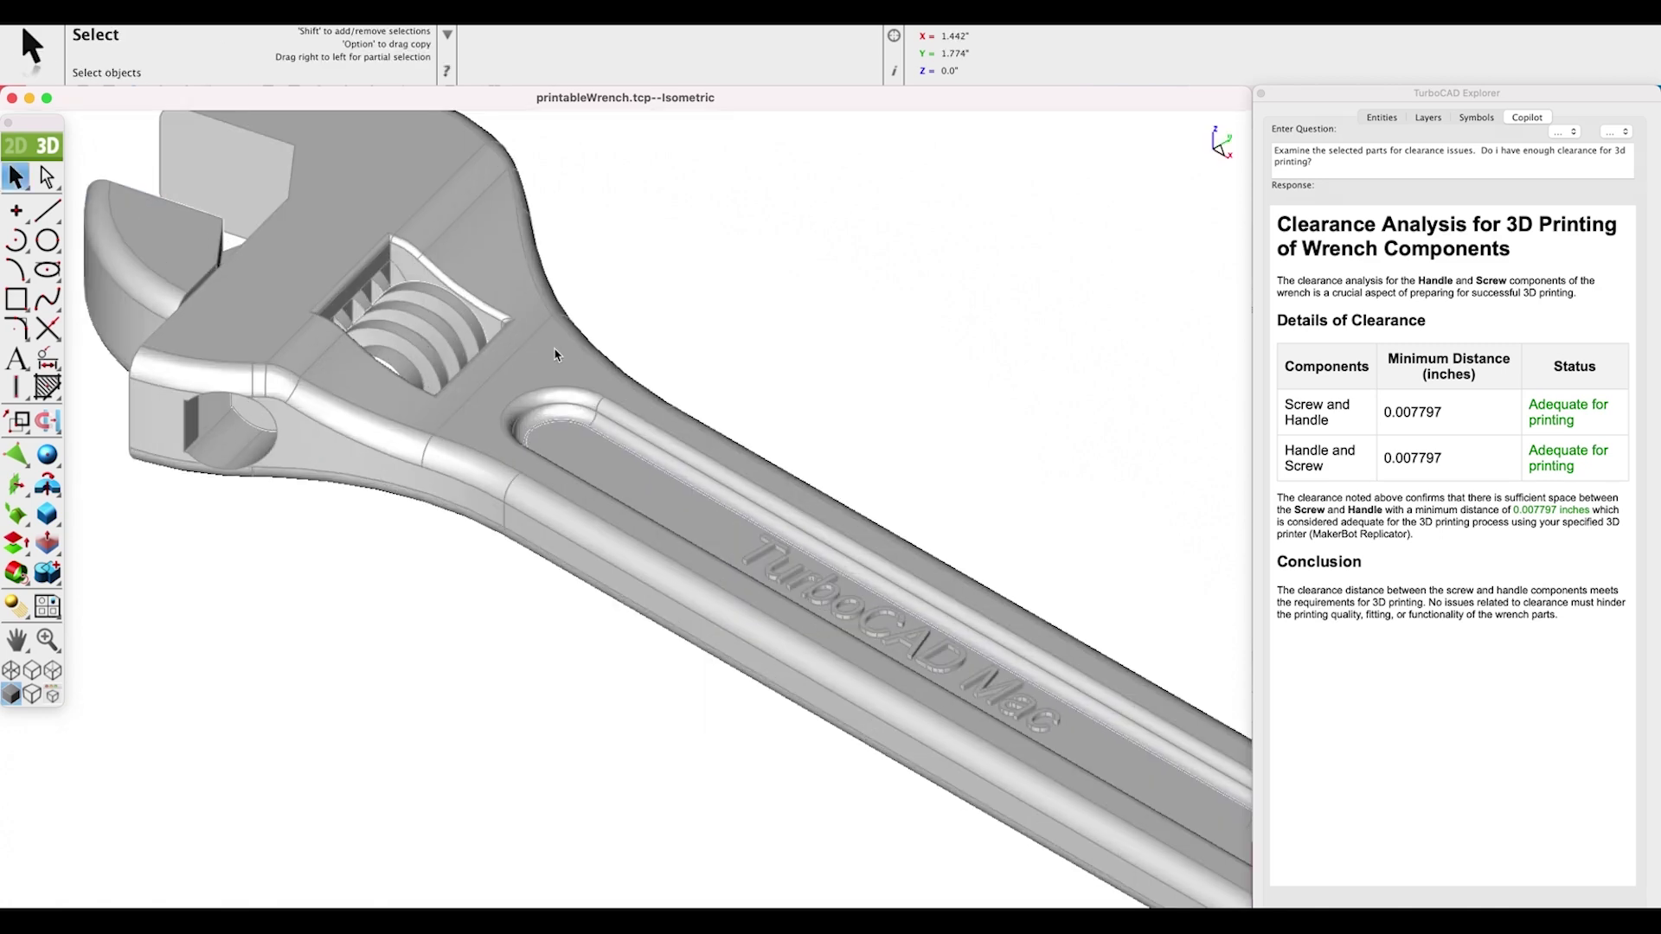
left_click(584, 378)
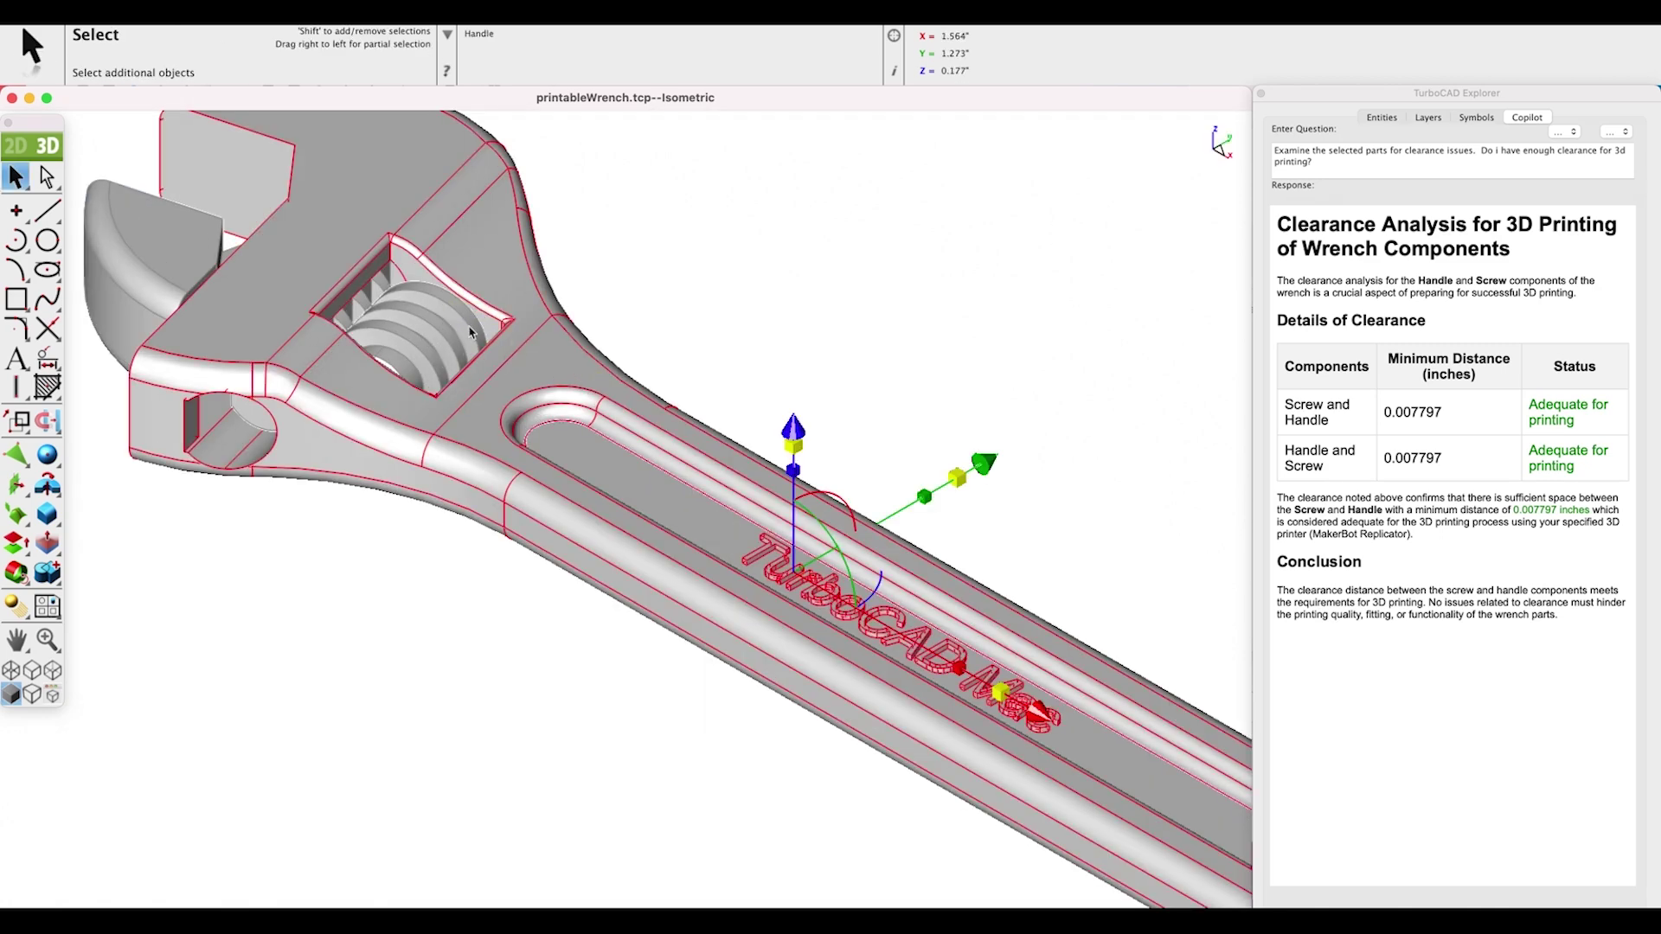
left_click(462, 324, "shift")
left_click(502, 333)
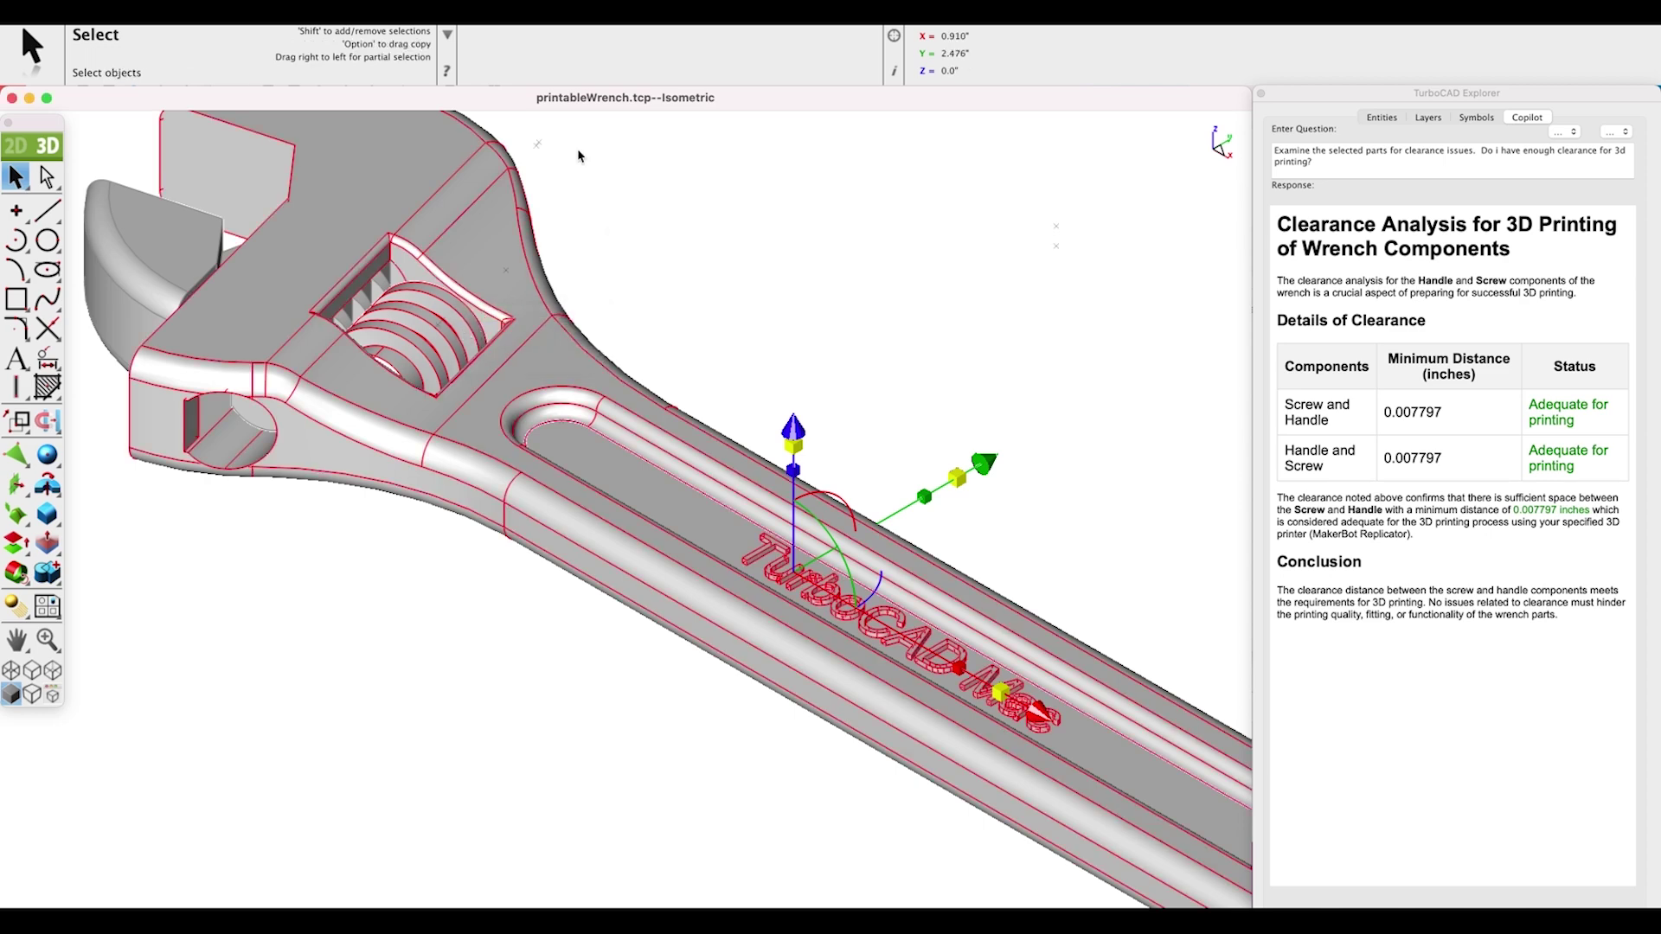
left_click(475, 13)
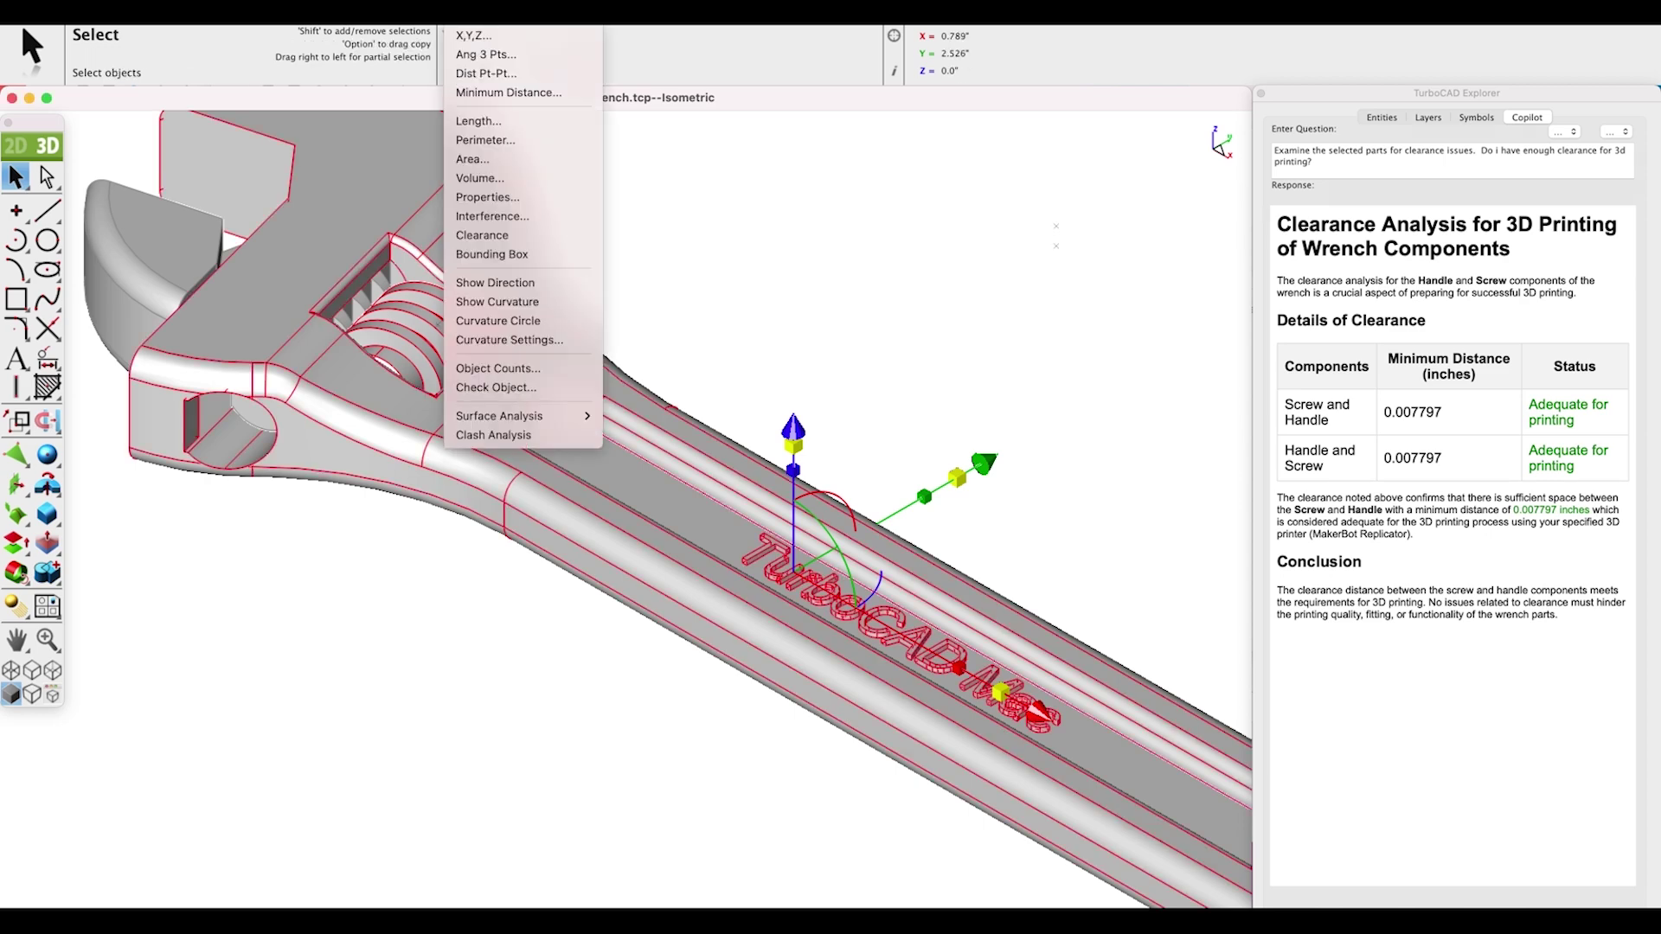
left_click(493, 247)
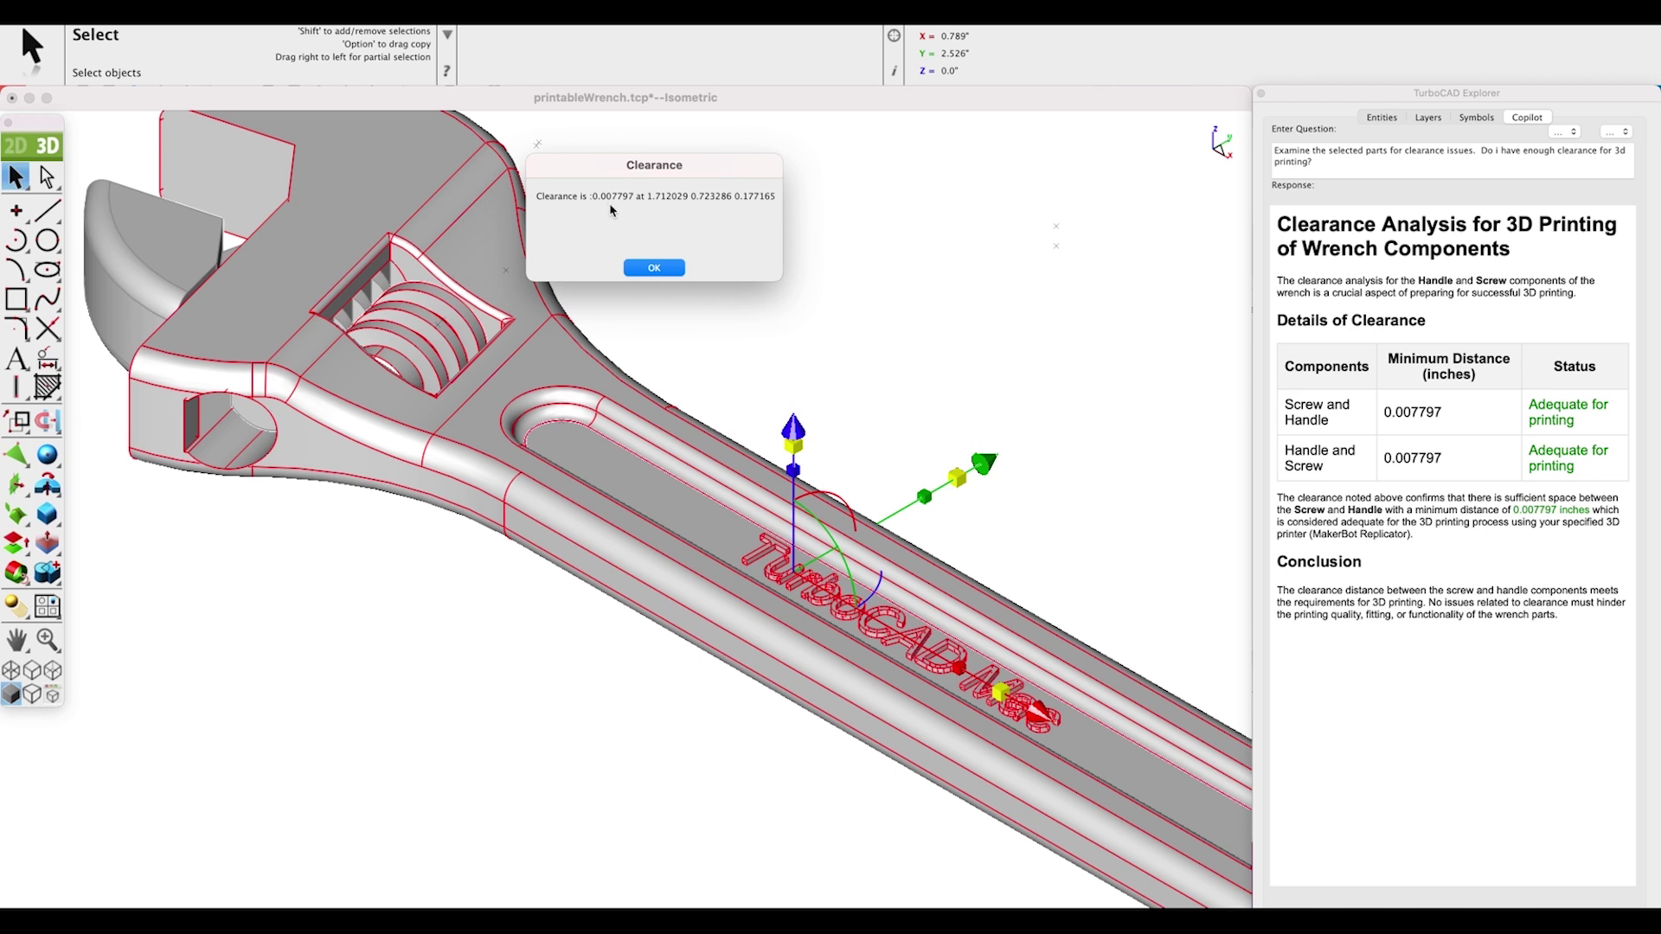
Close the clearance result, display the wrench in wireframe and hide its handle.
left_click(656, 270)
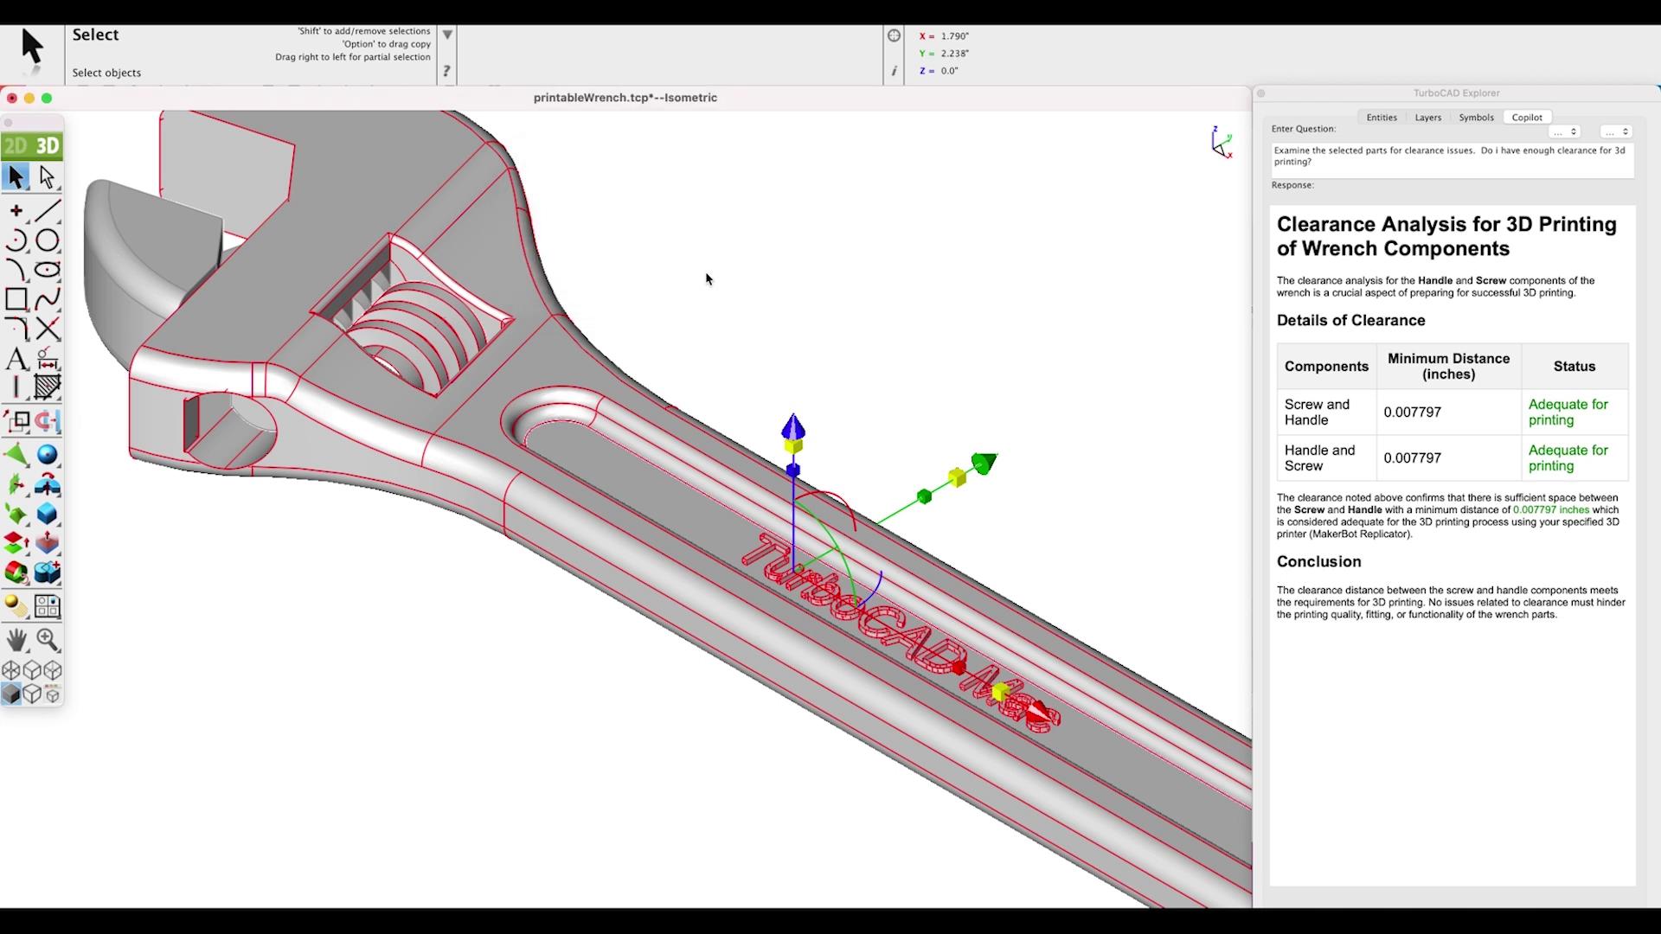
left_click(10, 670)
scroll(355, 475, "up", 5)
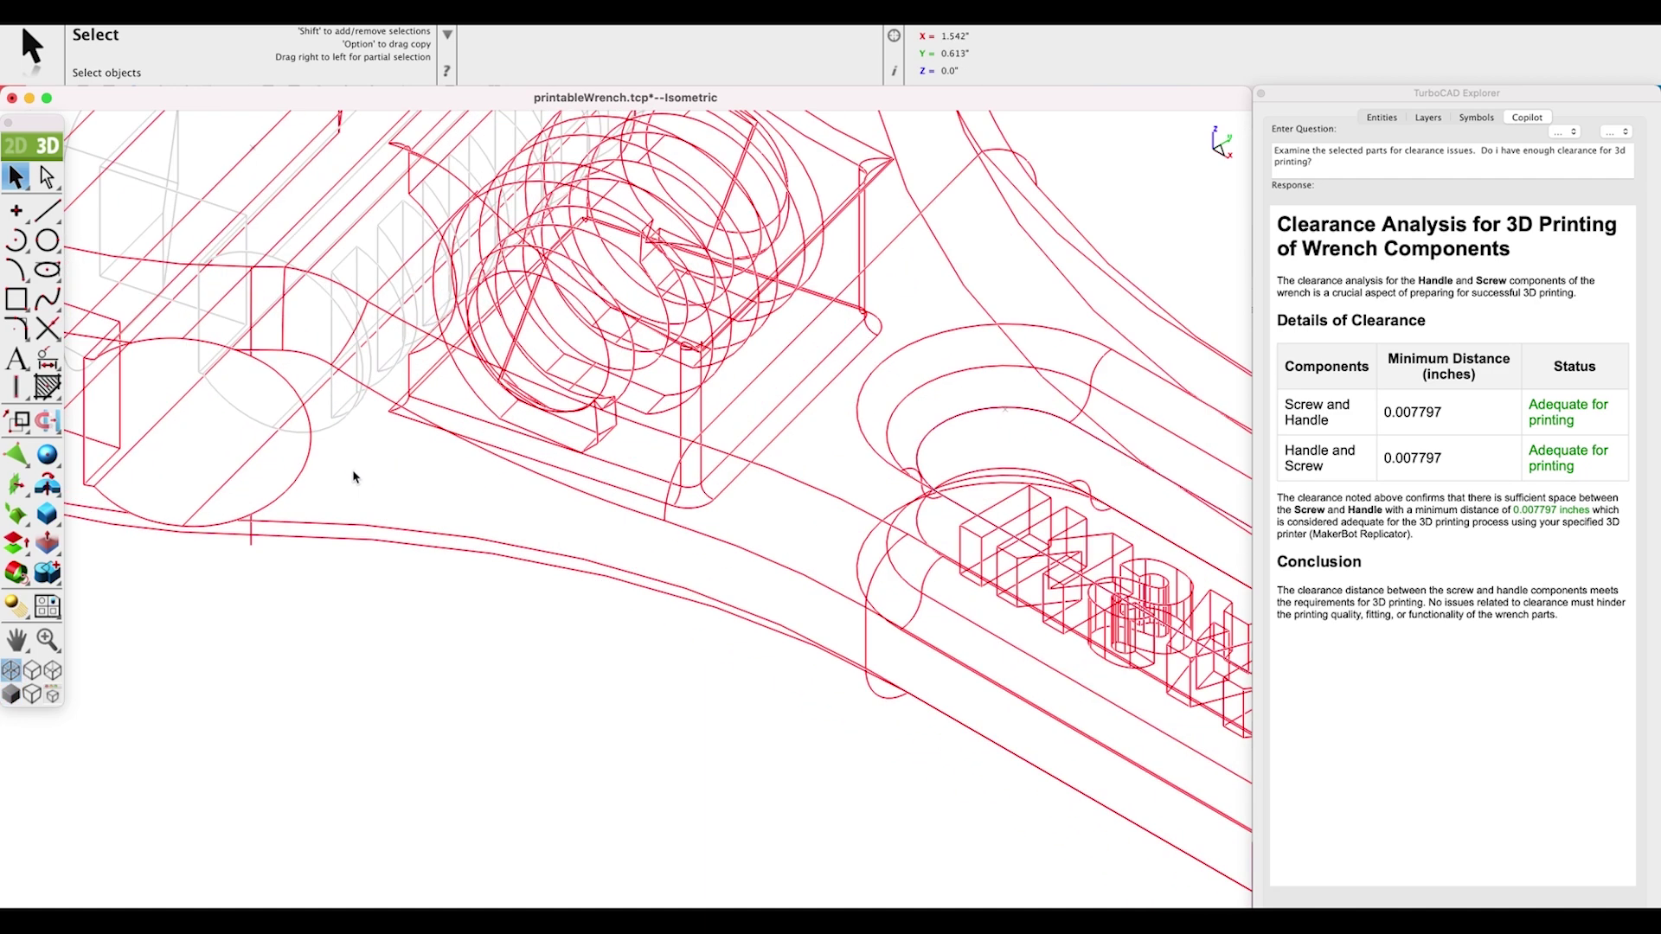
scroll(354, 475, "down", 3)
right_click(660, 573)
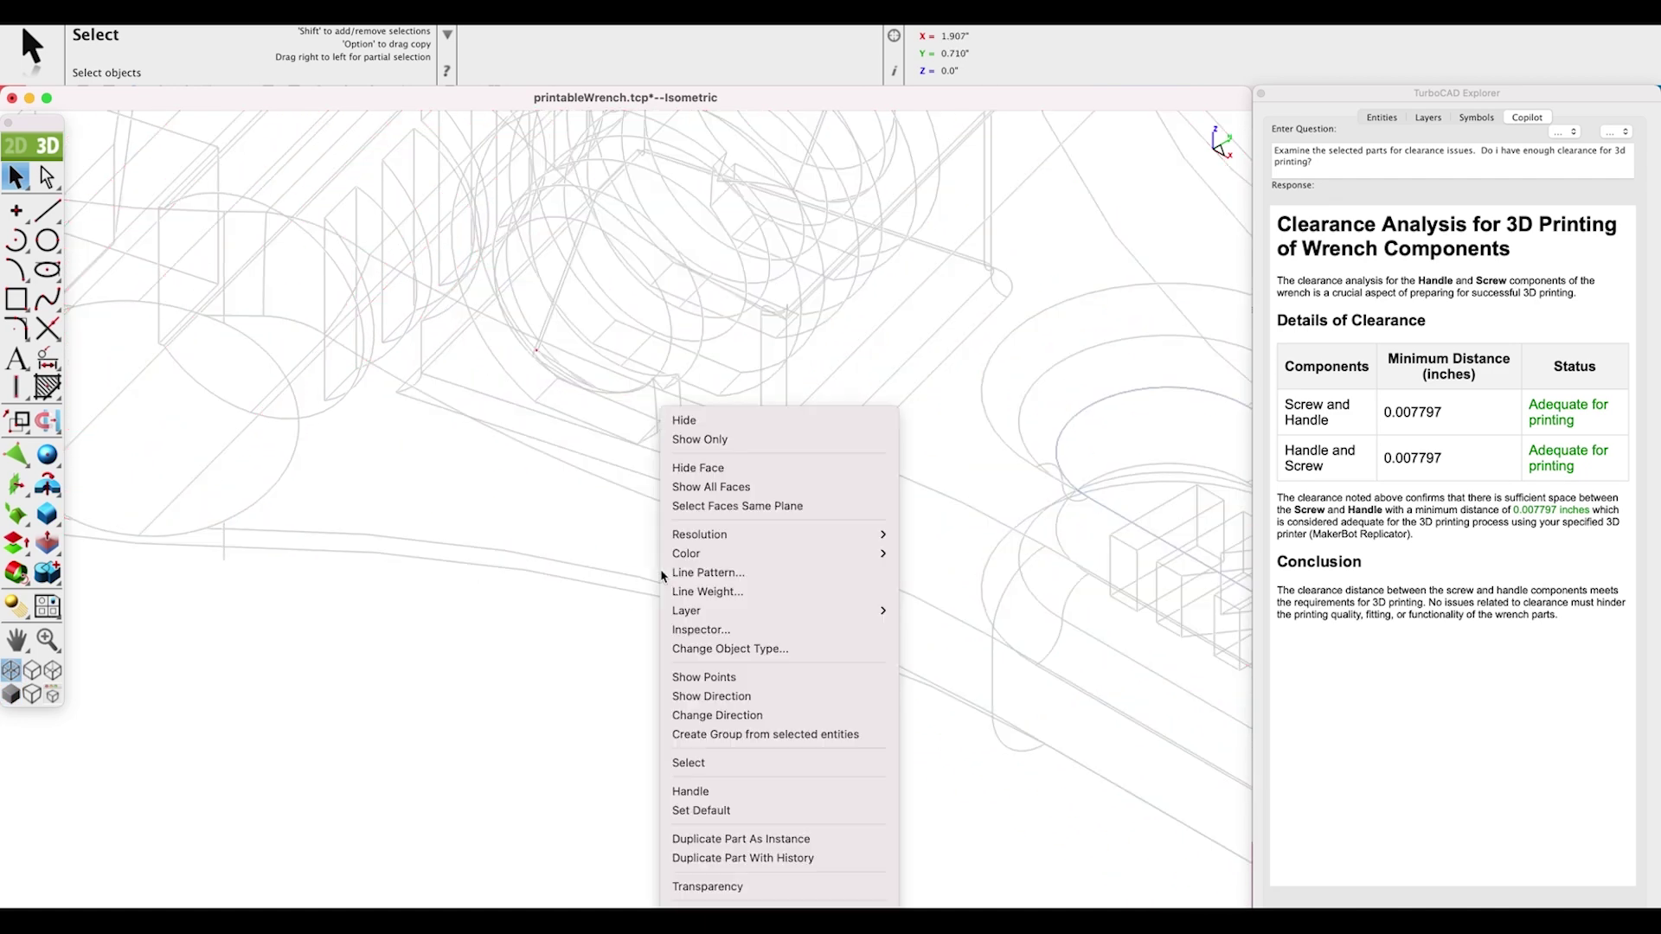
left_click(696, 424)
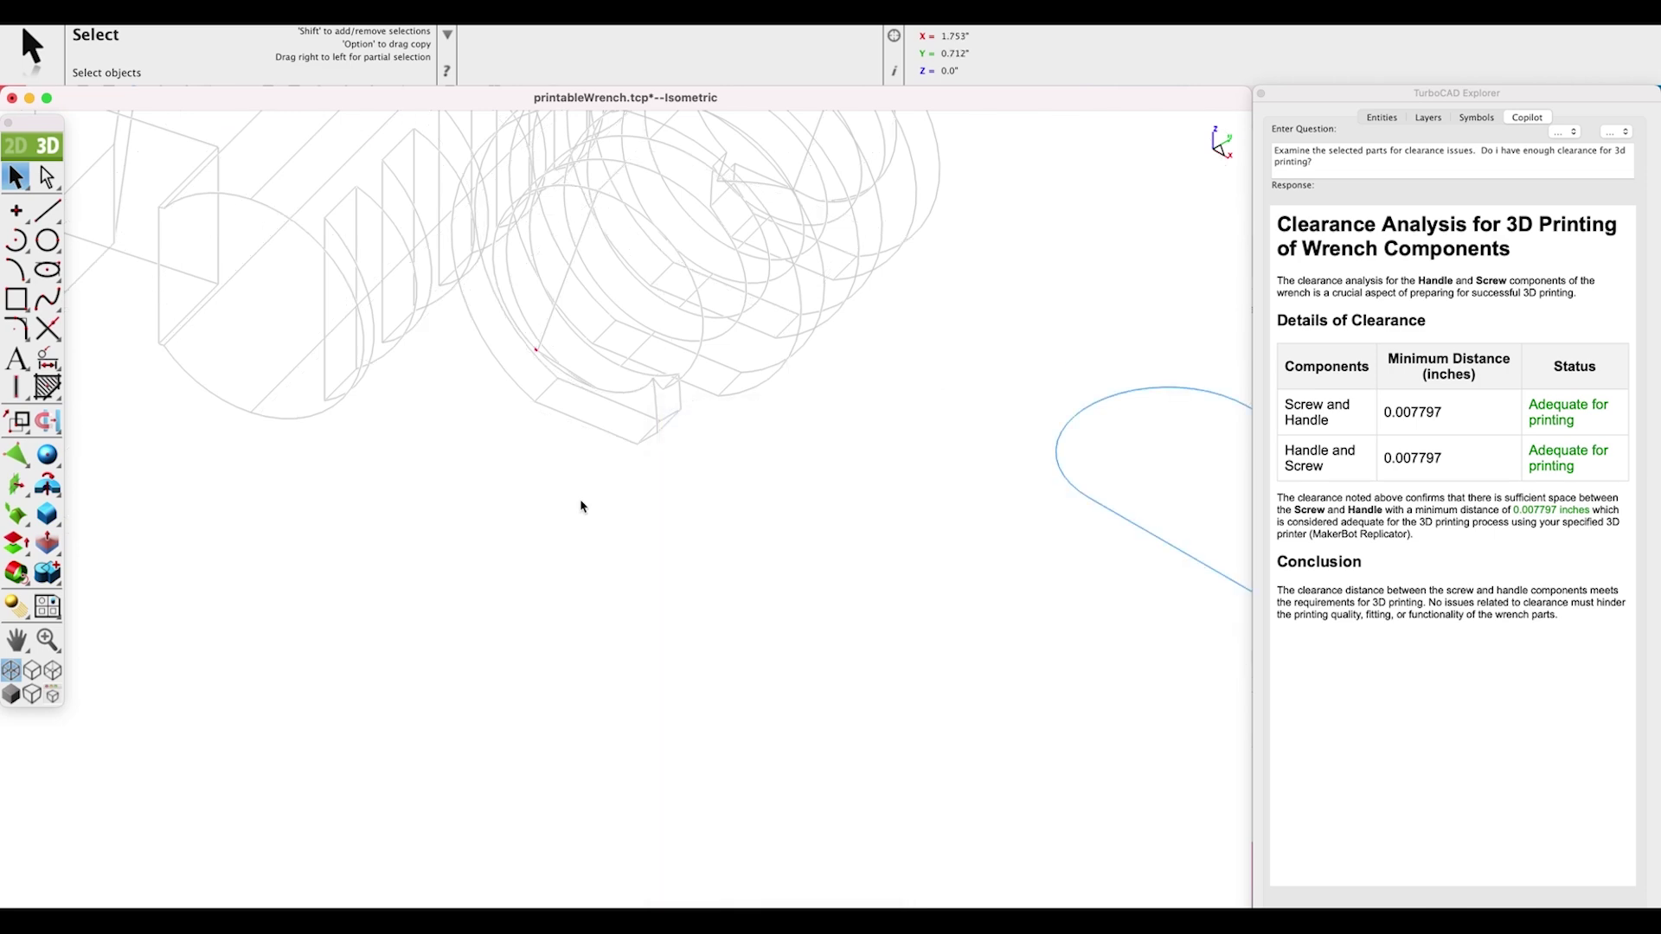
Examine the short clearance line at the adjusting screw, and bring the handle back in shaded display.
scroll(541, 354, "up", 6)
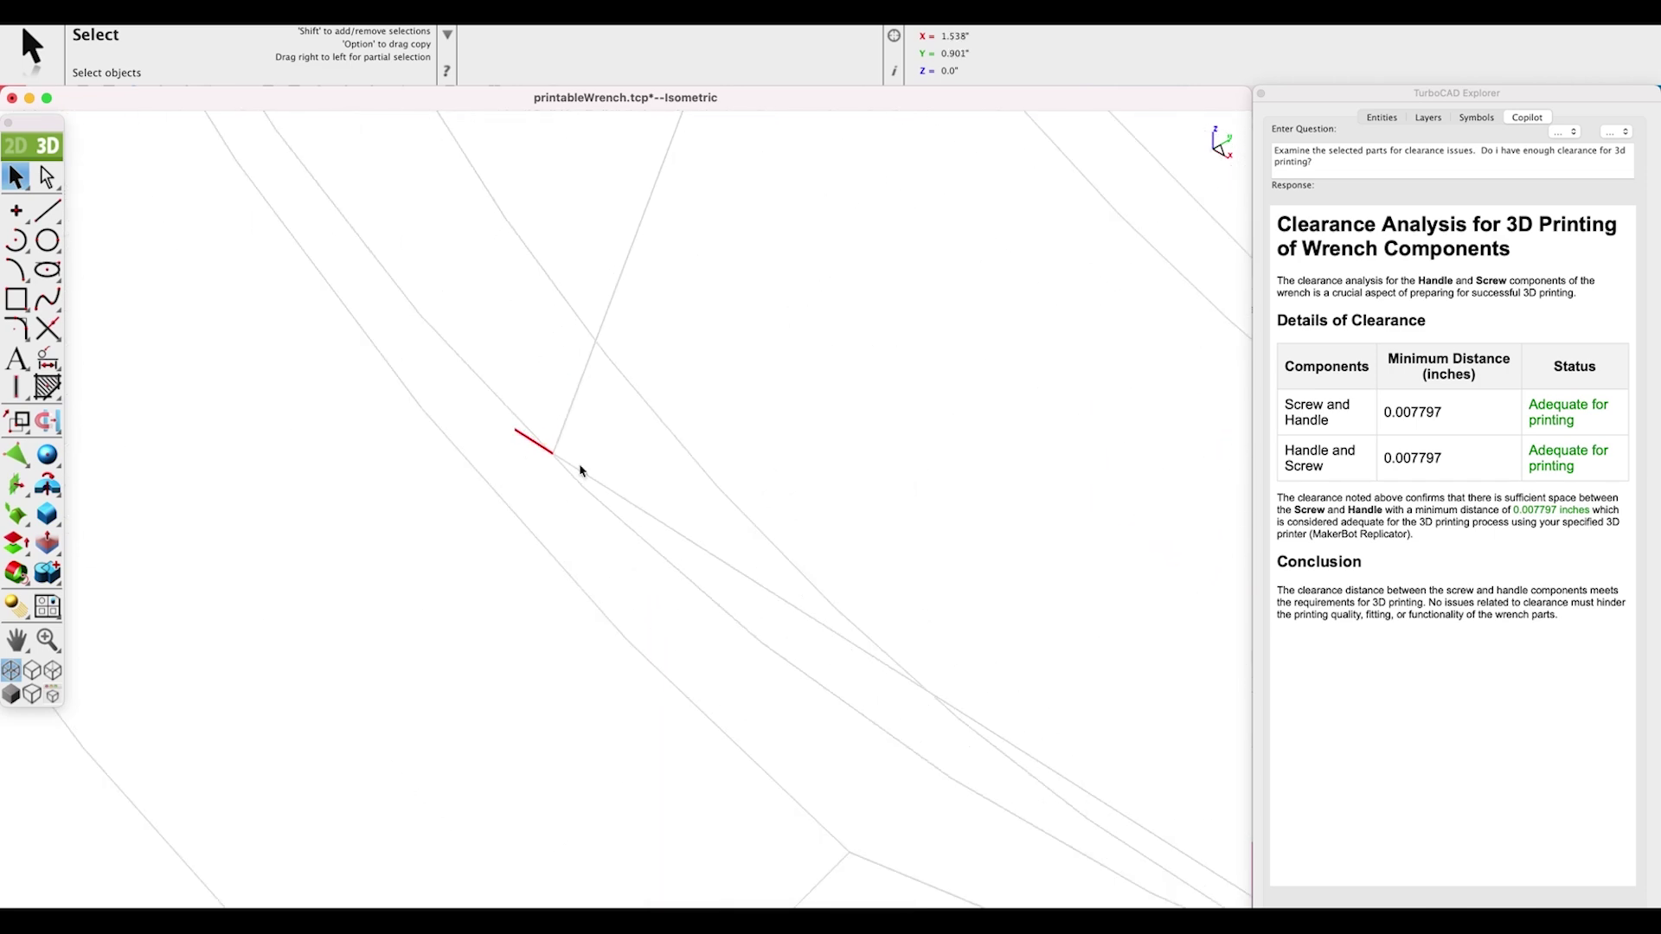
mouse_move(599, 433)
middle_mouse_down()
mouse_move(543, 449)
mouse_move(513, 374)
mouse_move(613, 377)
mouse_move(734, 464)
mouse_move(537, 382)
mouse_move(528, 361)
middle_mouse_up()
right_click(787, 394)
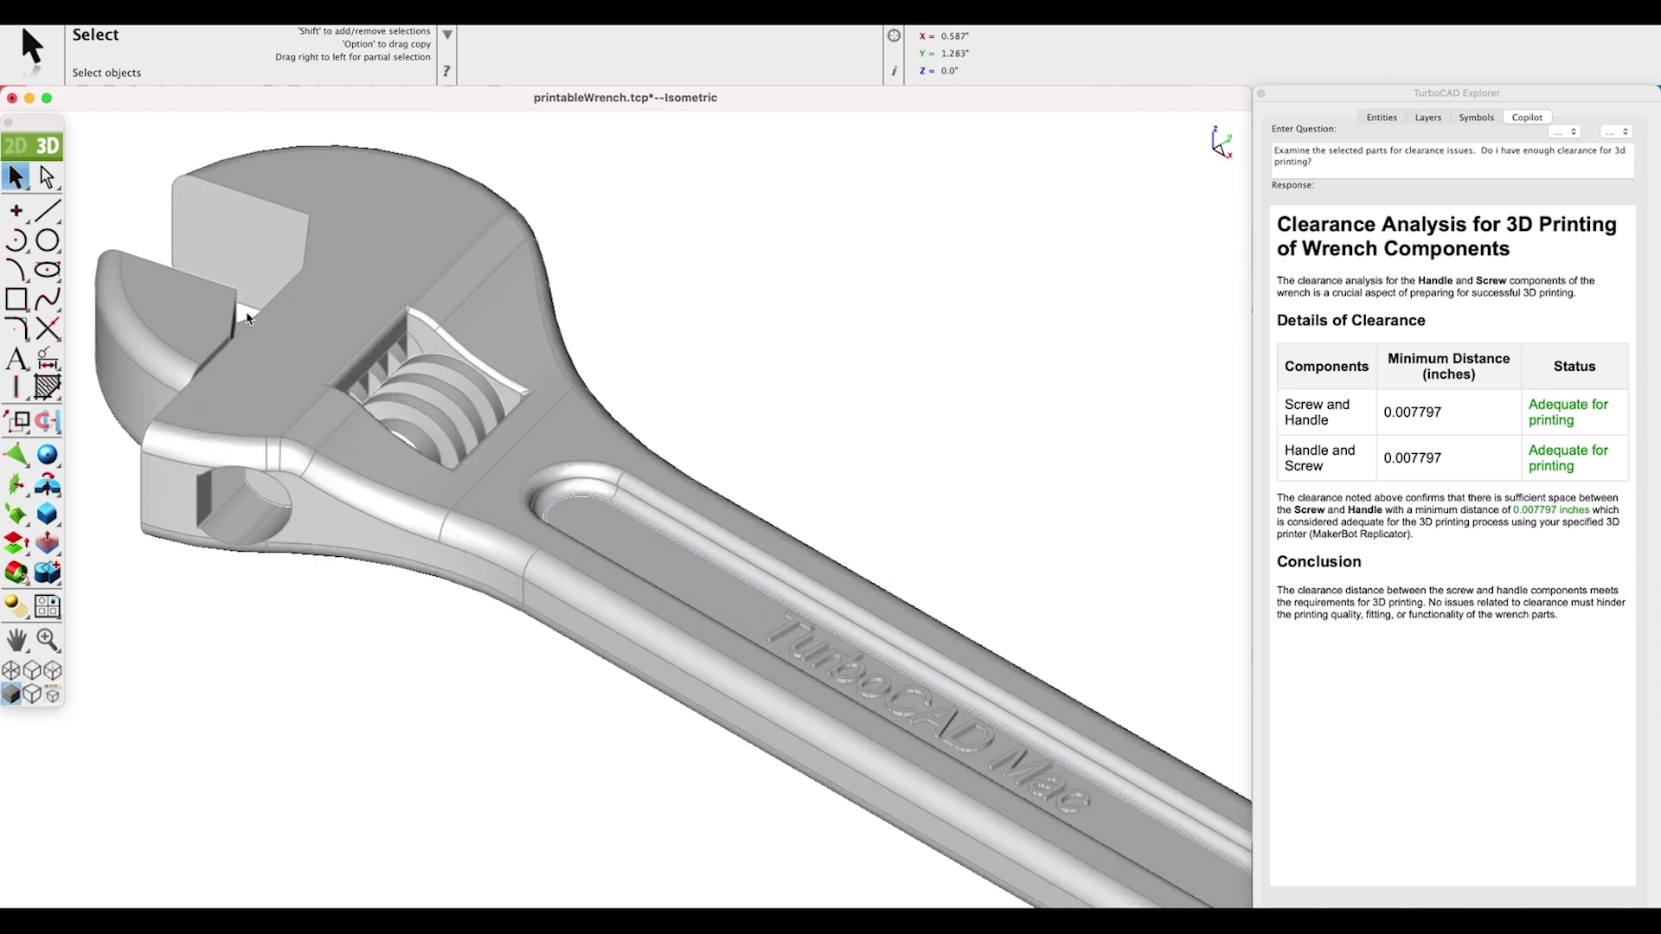
Move the wrench's movable jaw slightly so that it cuts into the handle, and deselect it.
middle_click_drag(521, 300, 805, 286)
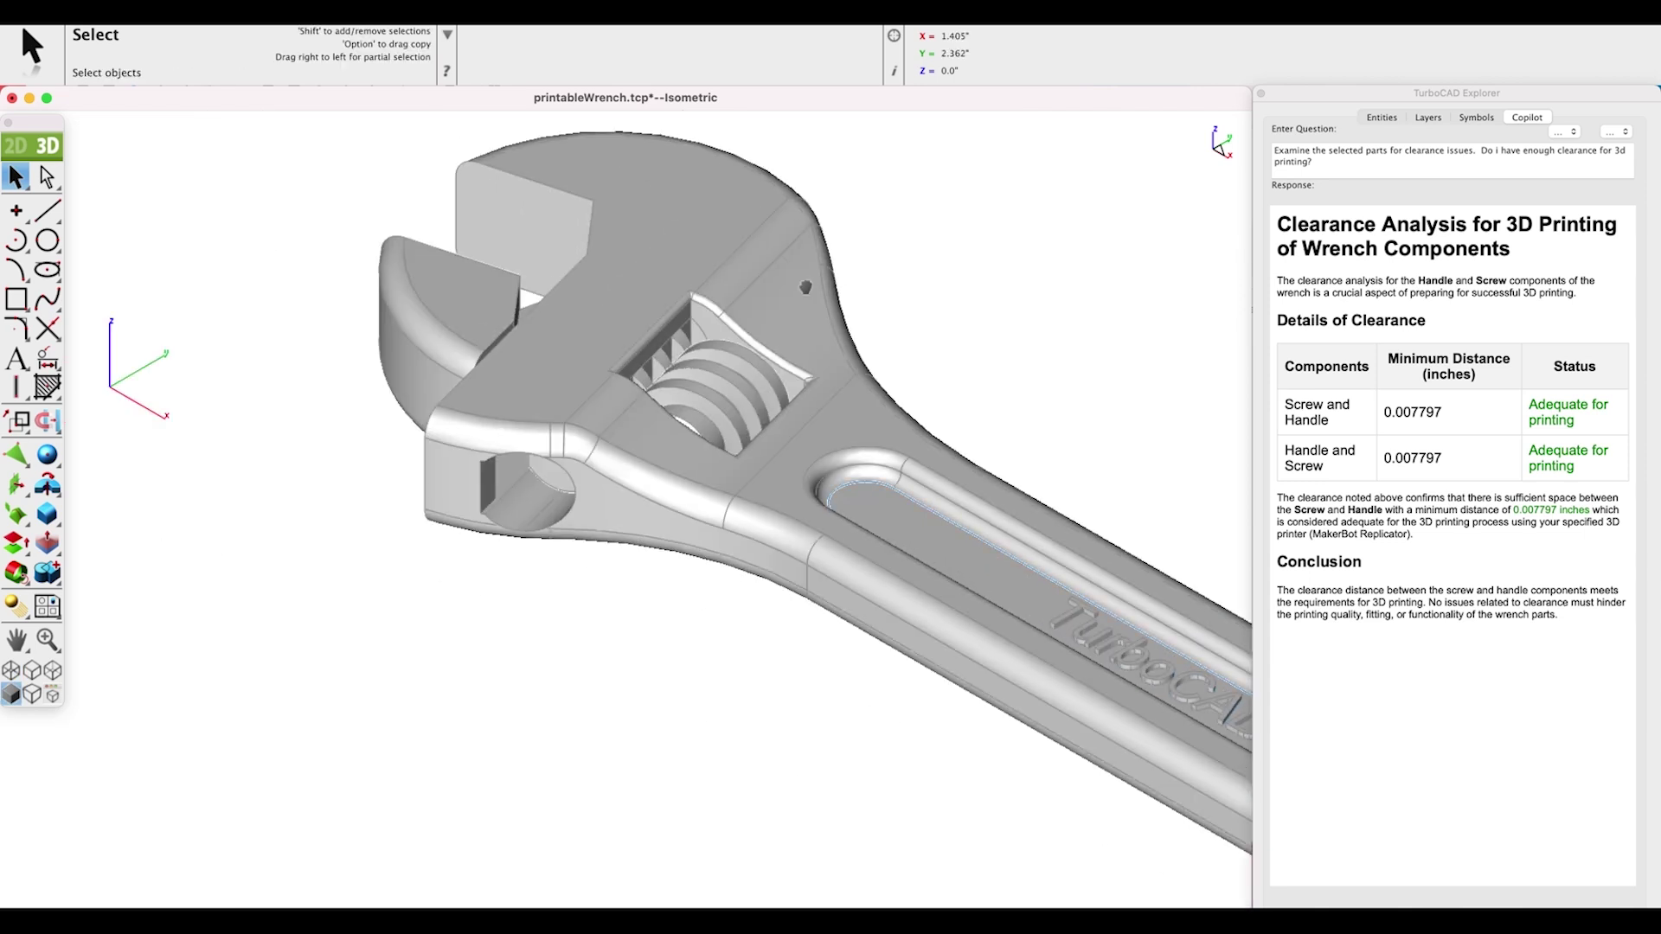
left_click(430, 330)
left_click_drag(552, 210, 627, 250)
left_click(280, 402)
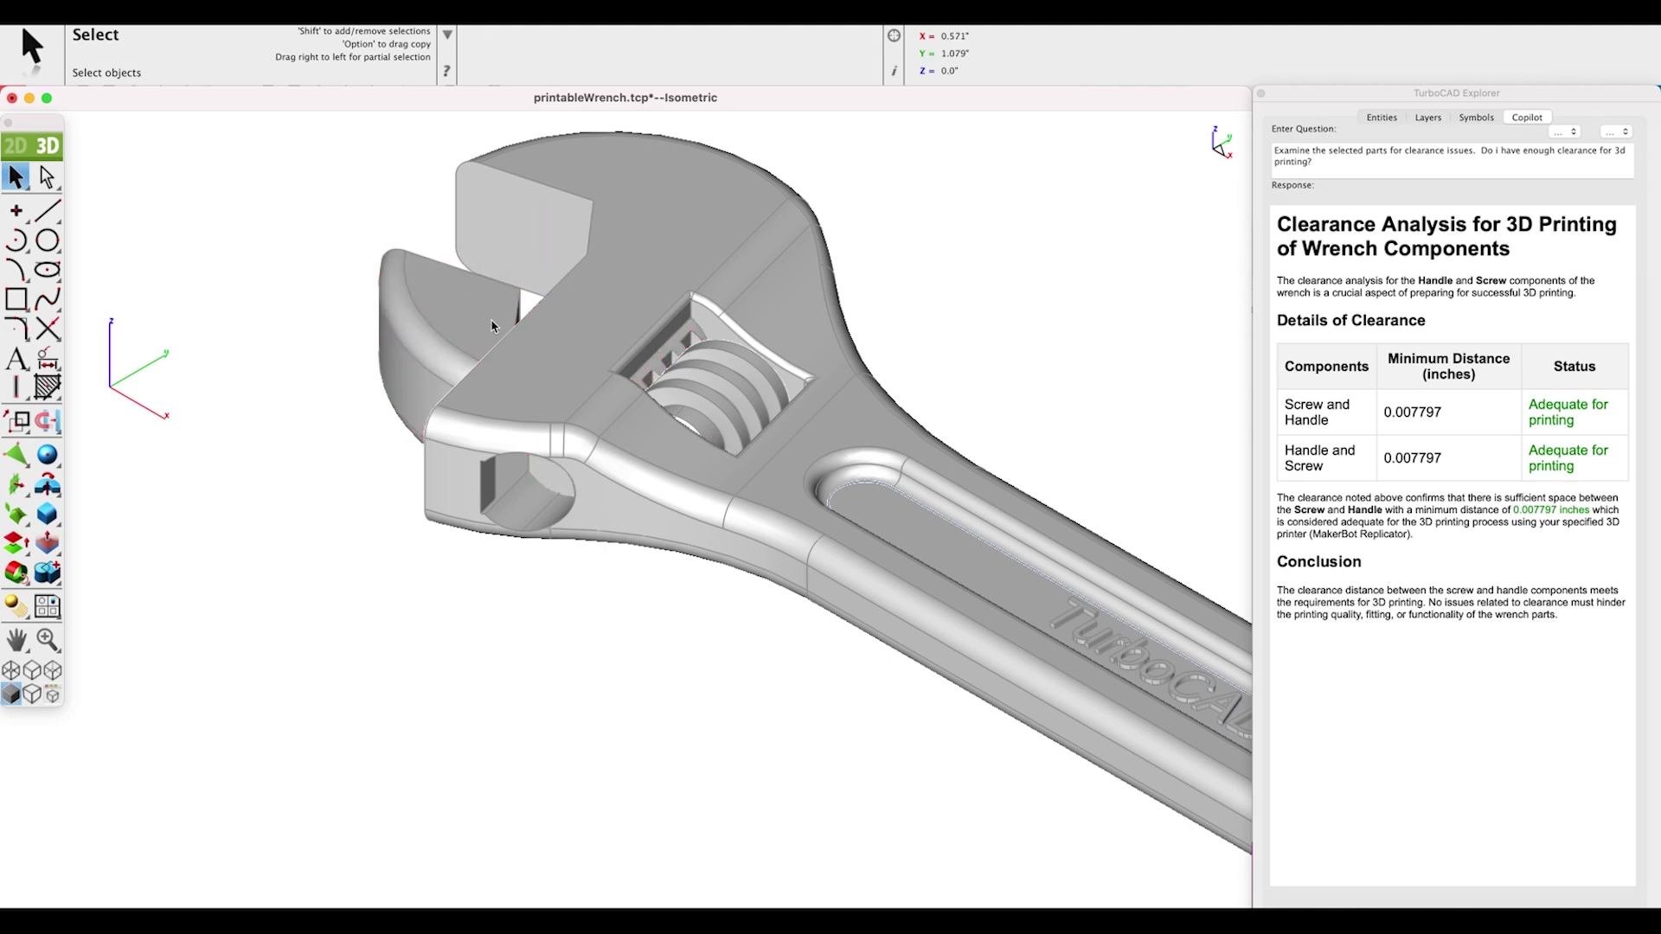
Select the movable jaw and the handle, and check the clearance between them.
left_click(432, 316)
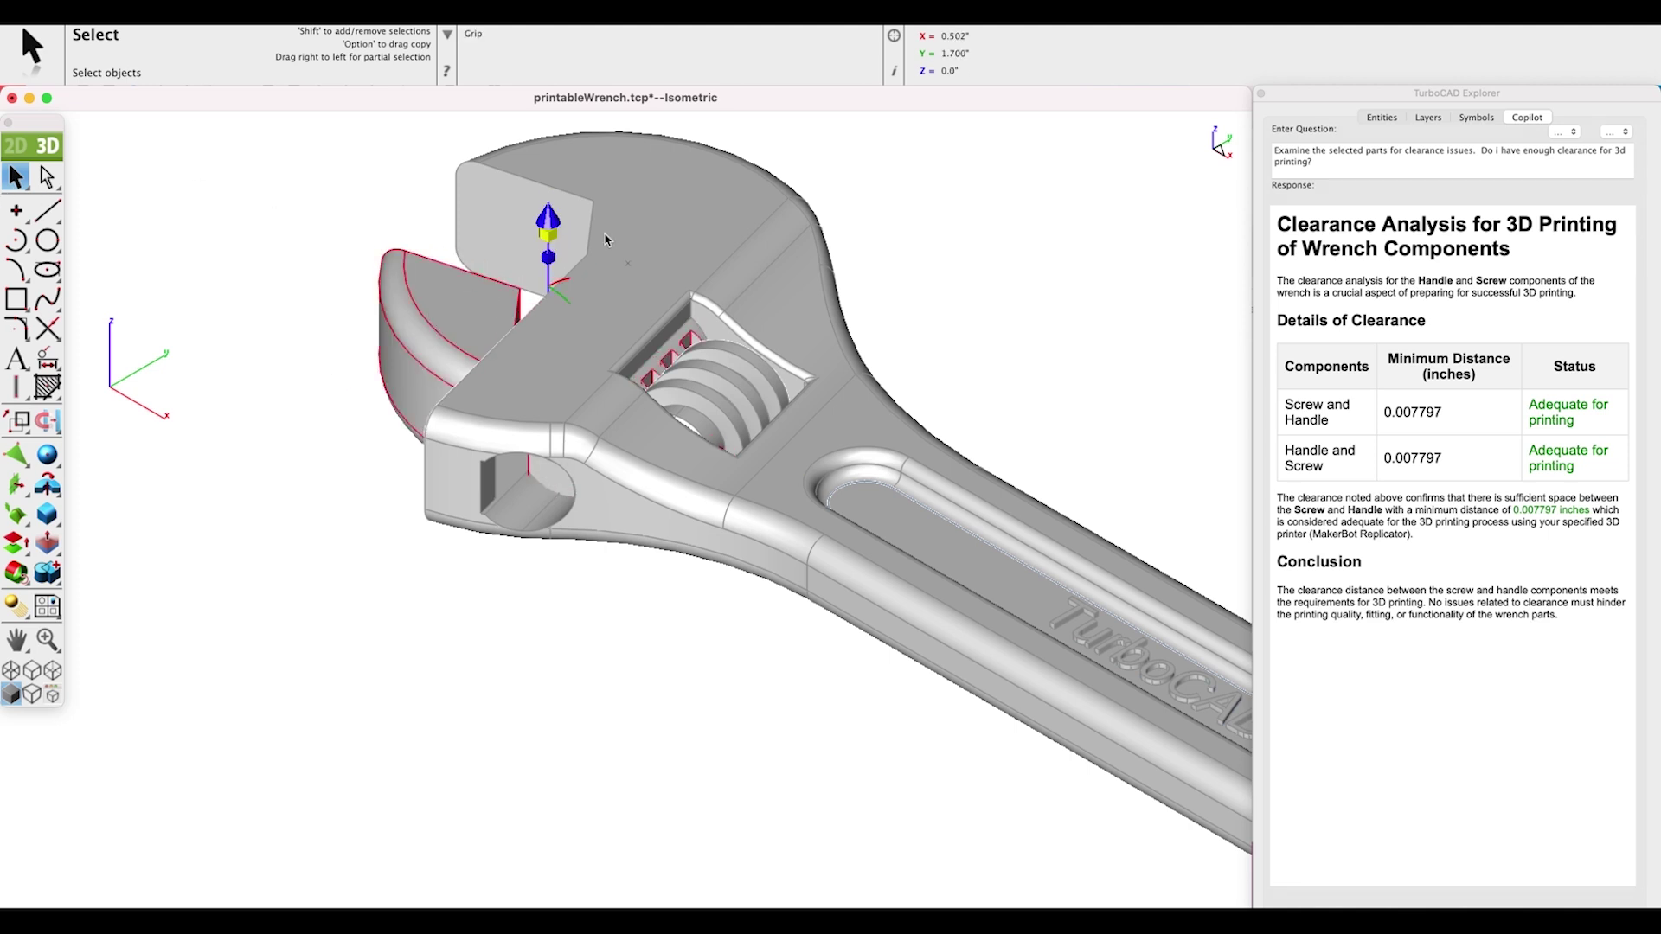
left_click(527, 201)
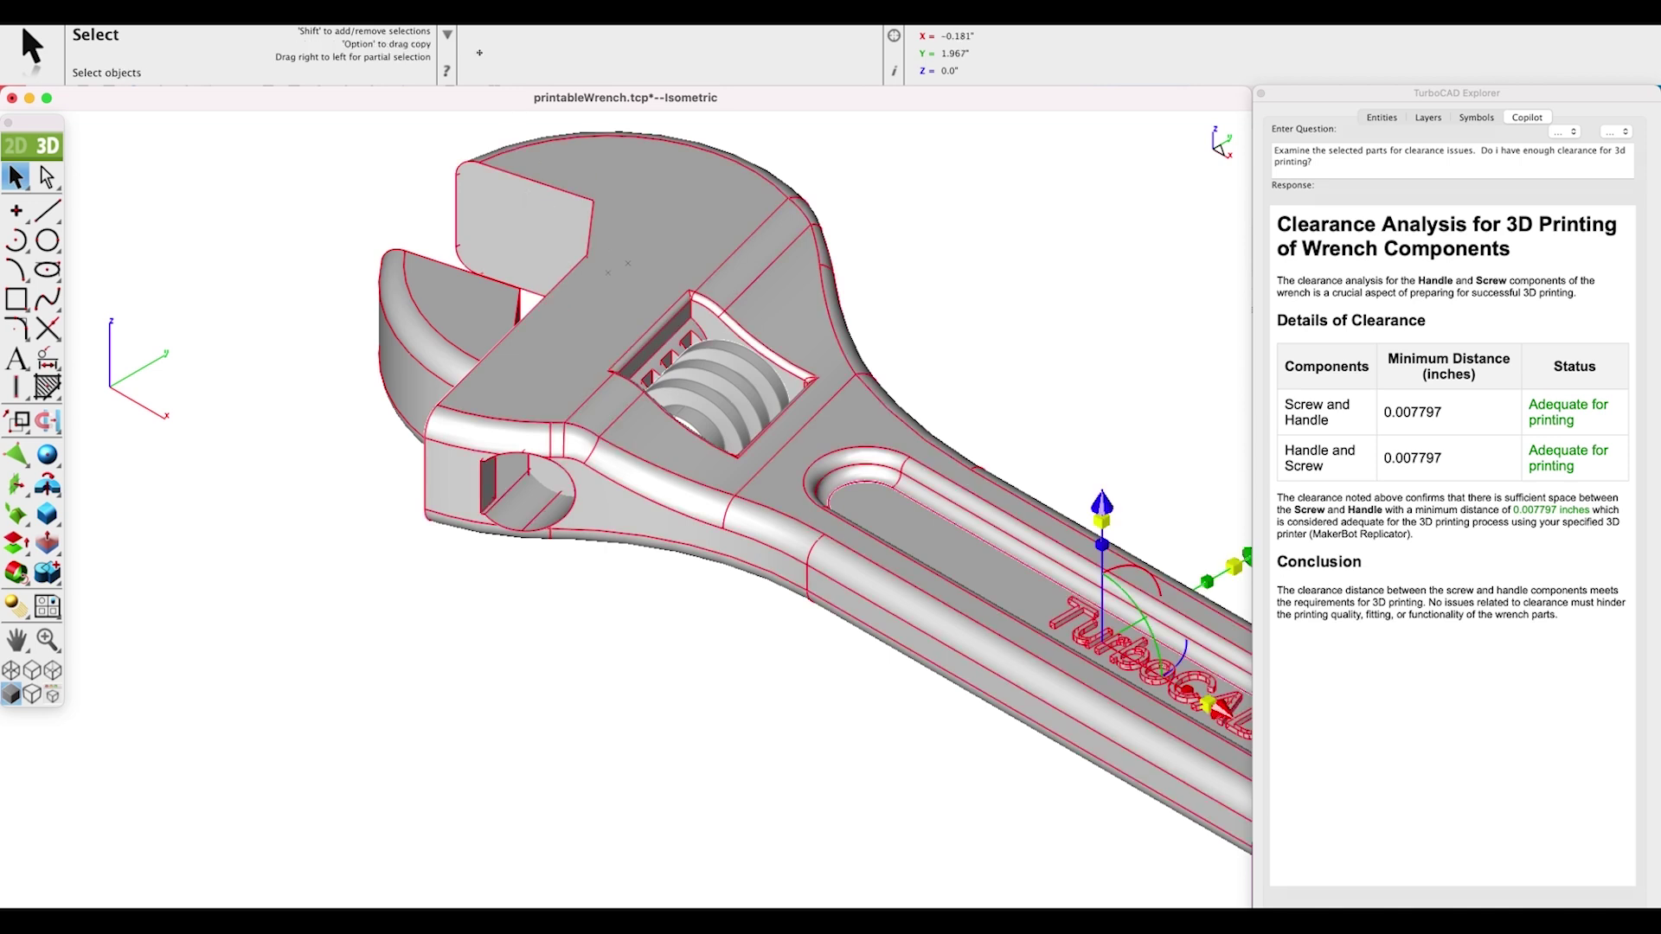
left_click(483, 17)
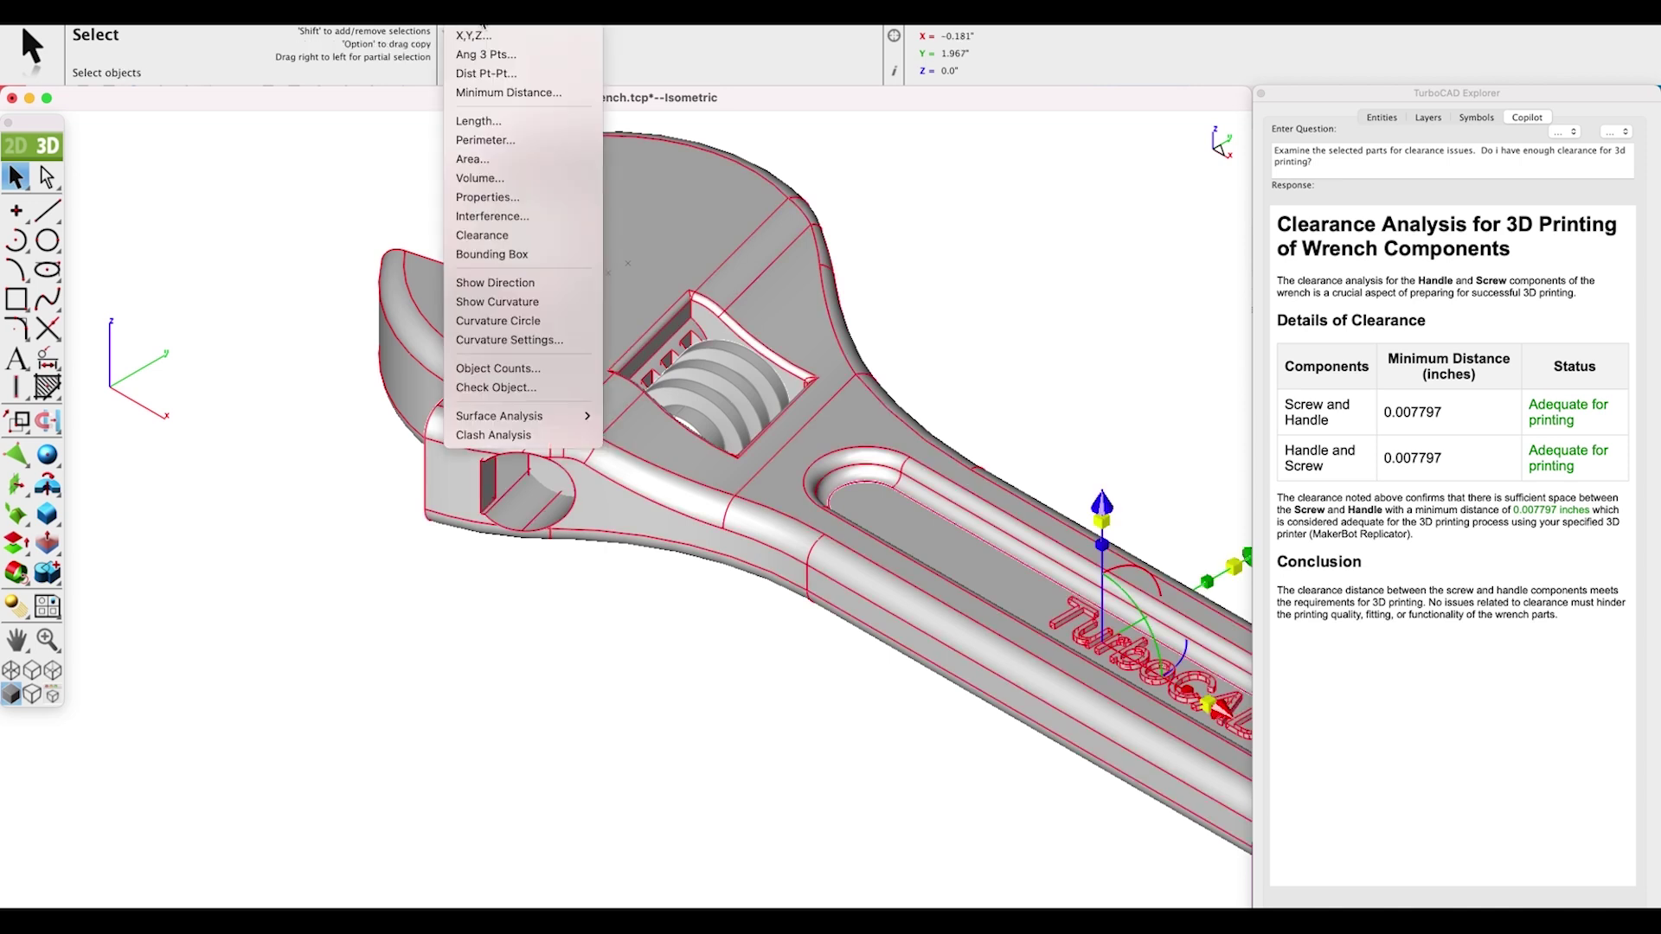
left_click(501, 235)
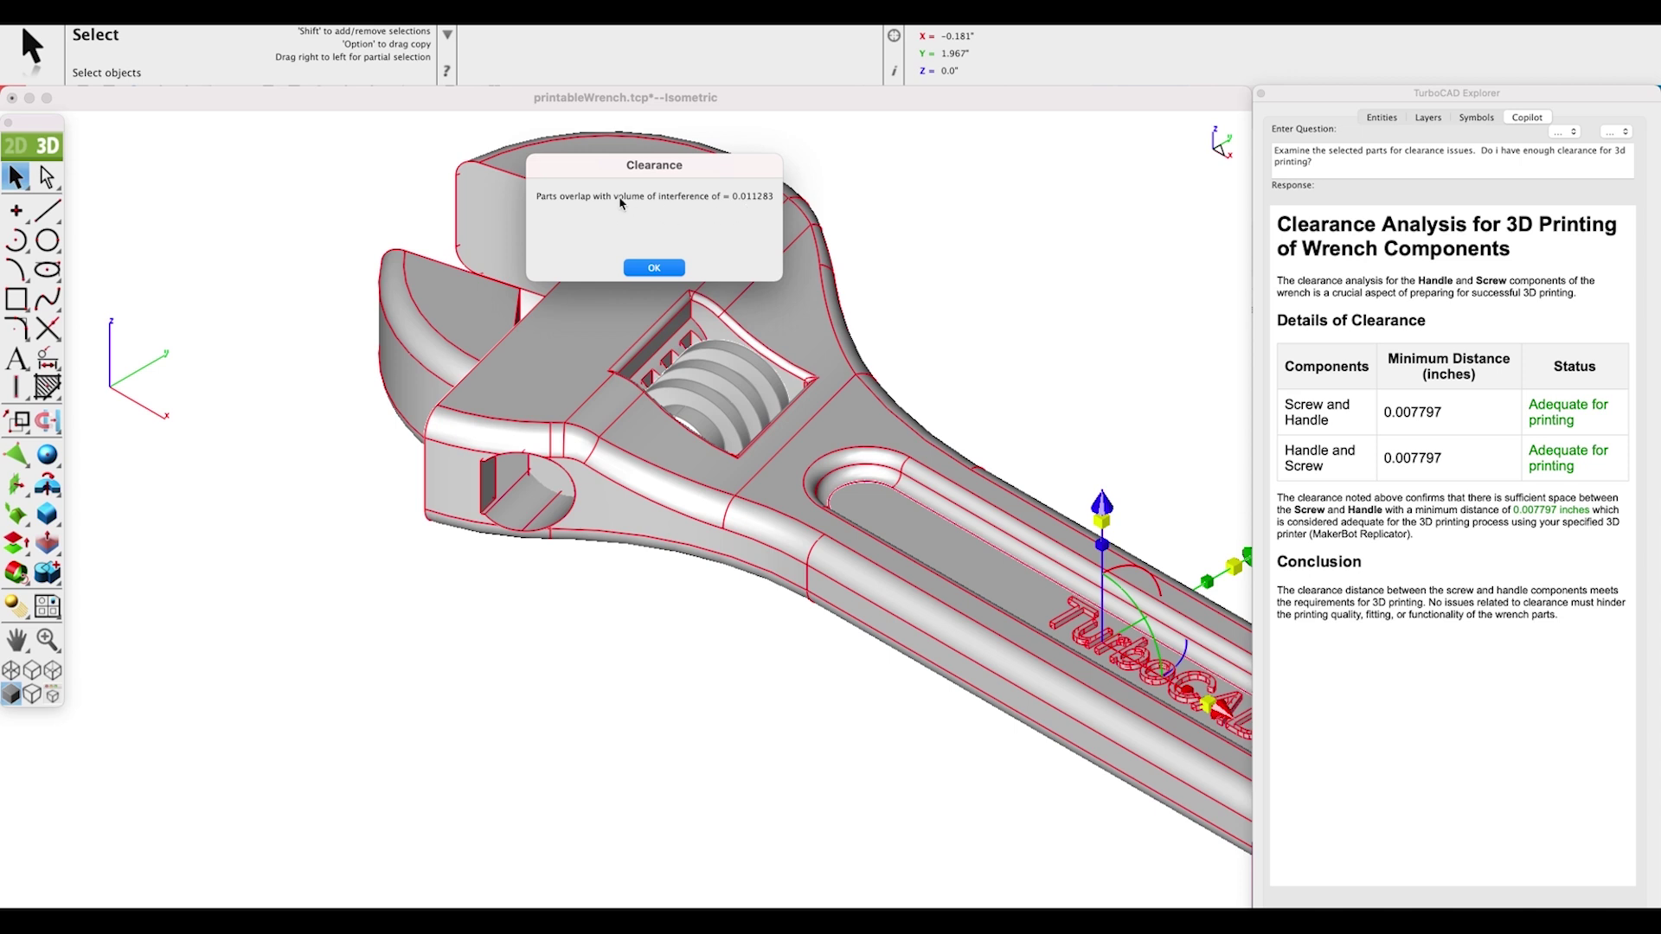
left_click(655, 269)
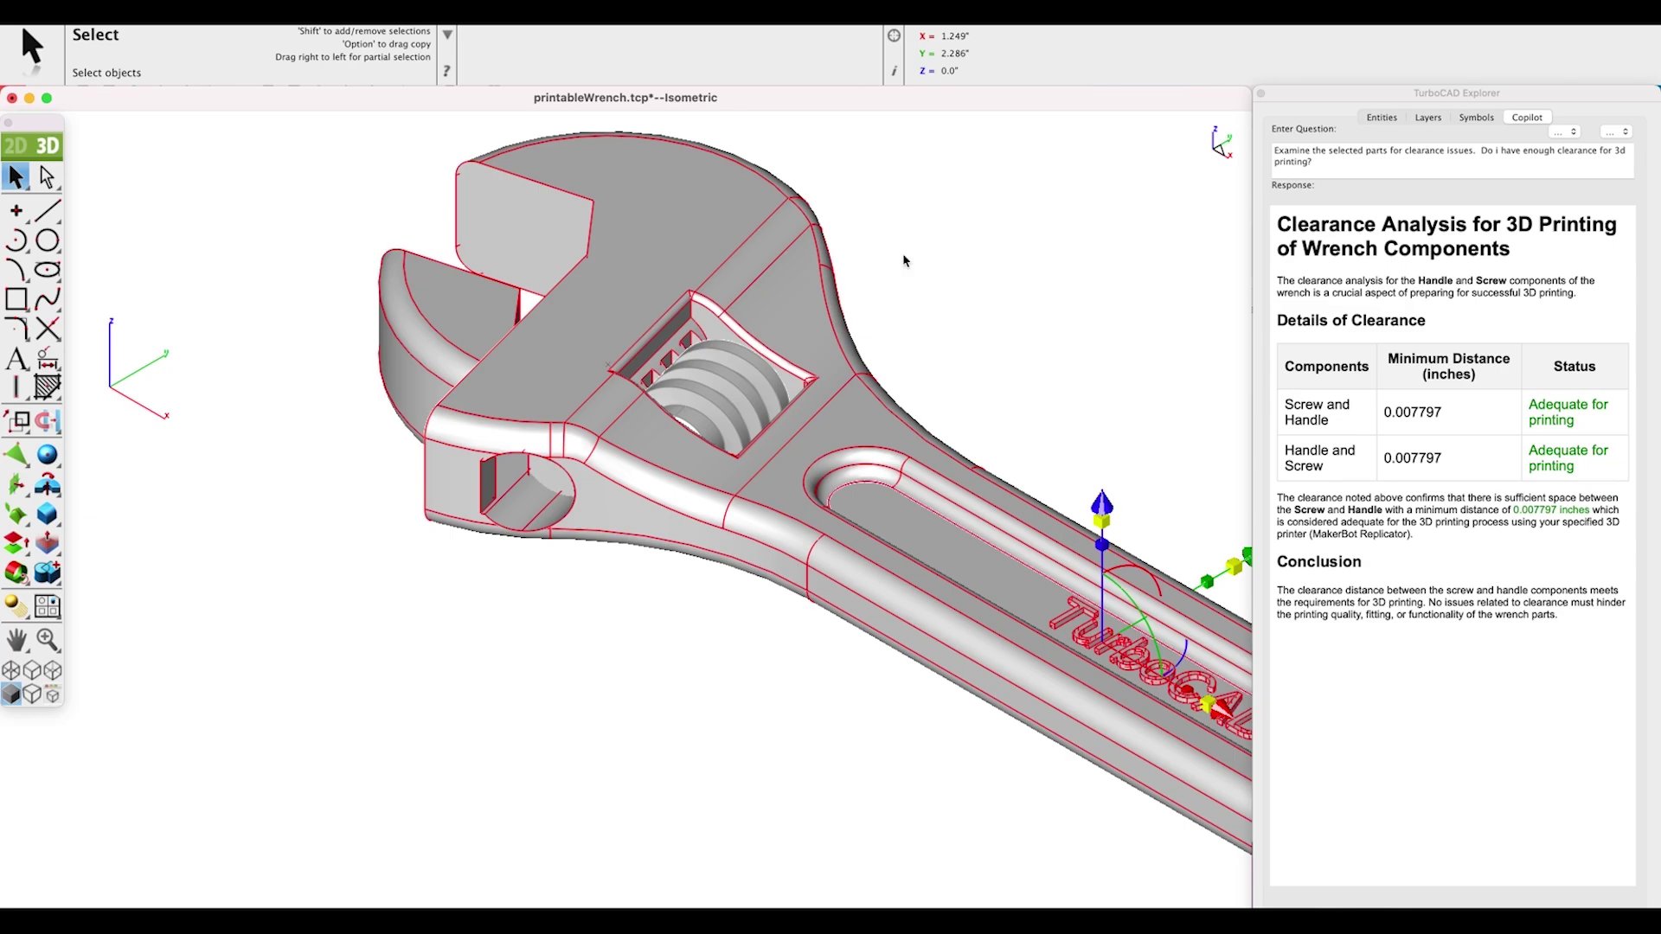